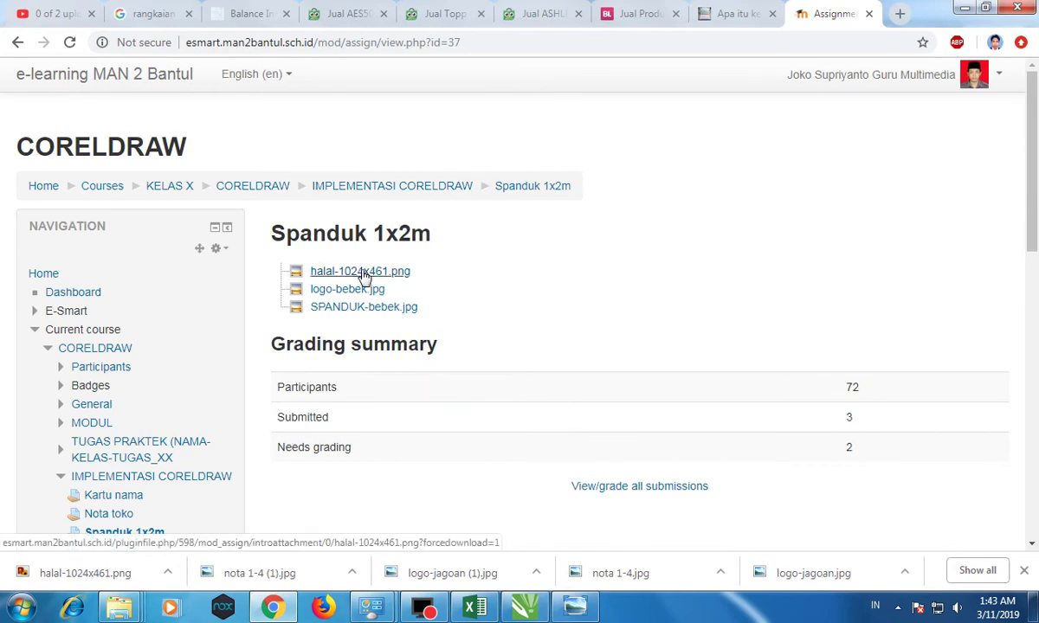
Download logo-bebek.jpg and SPANDUK-bebek.jpg from the Moodle assignment, then return to CorelDRAW.
click(362, 291)
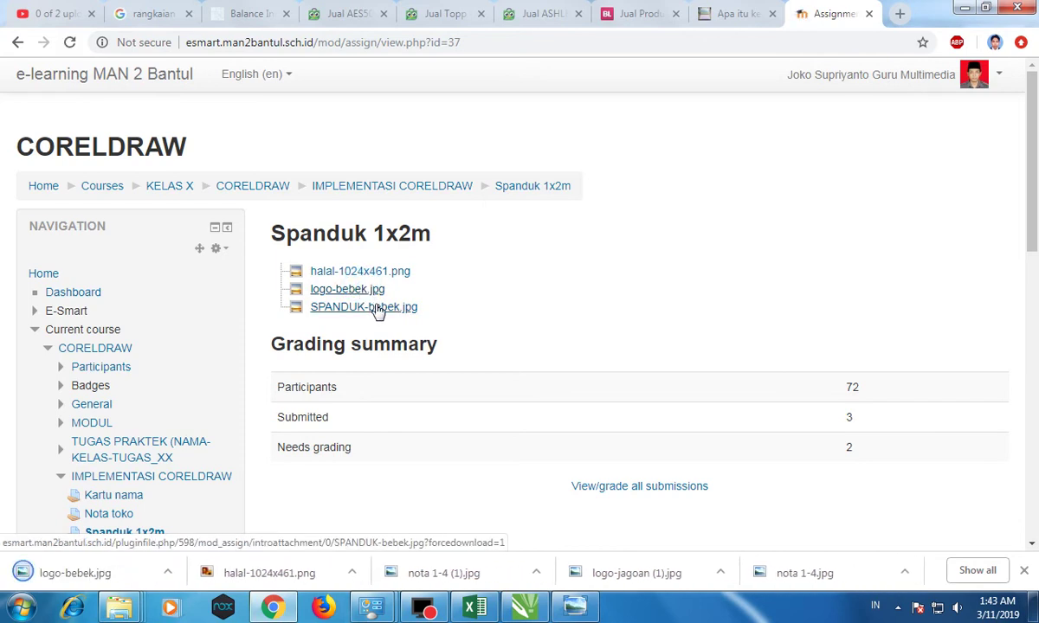
click(378, 310)
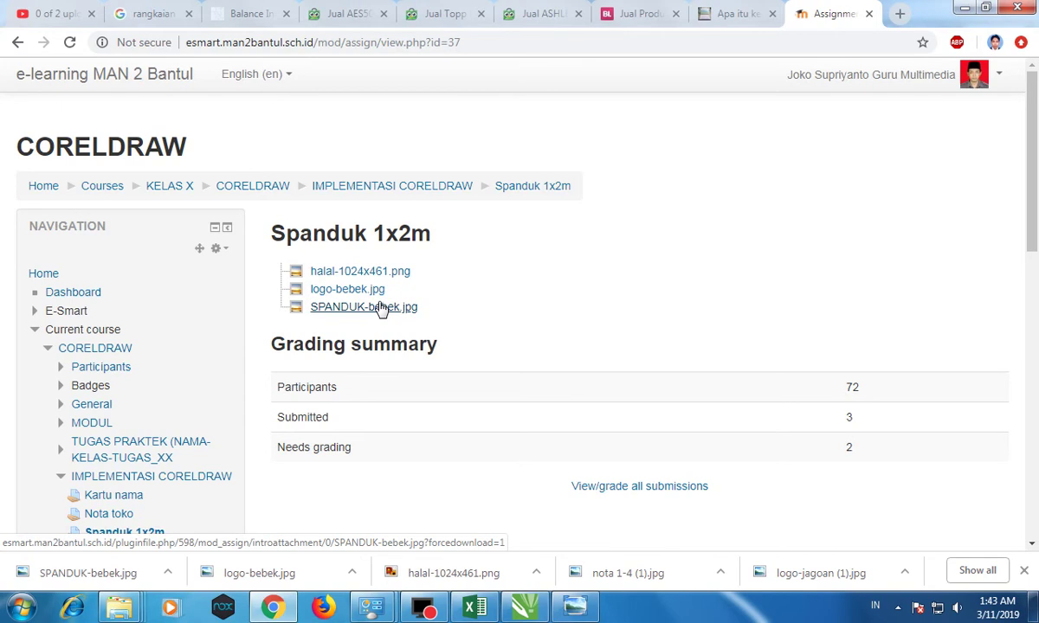
key(alt+Tab)
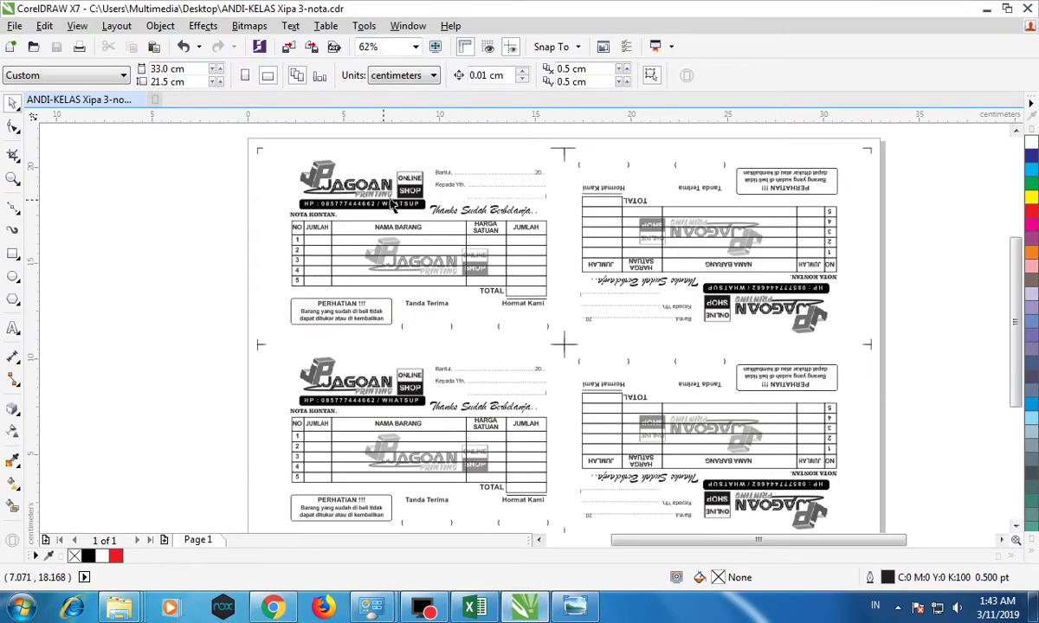
Close the JAGOAN nota document and create a new untitled document.
click(152, 99)
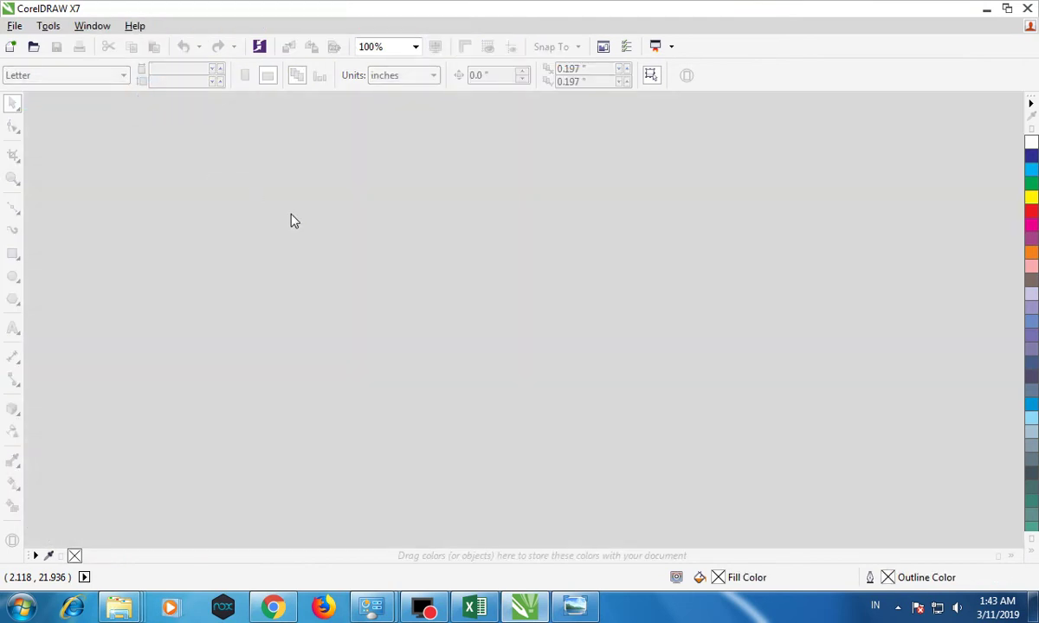
click(11, 46)
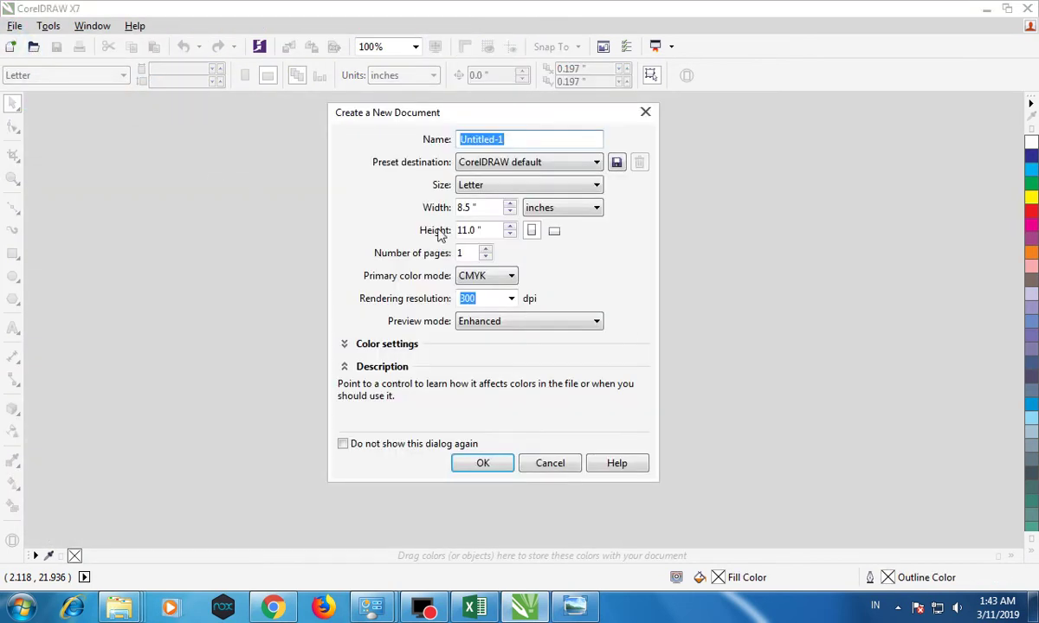
click(482, 462)
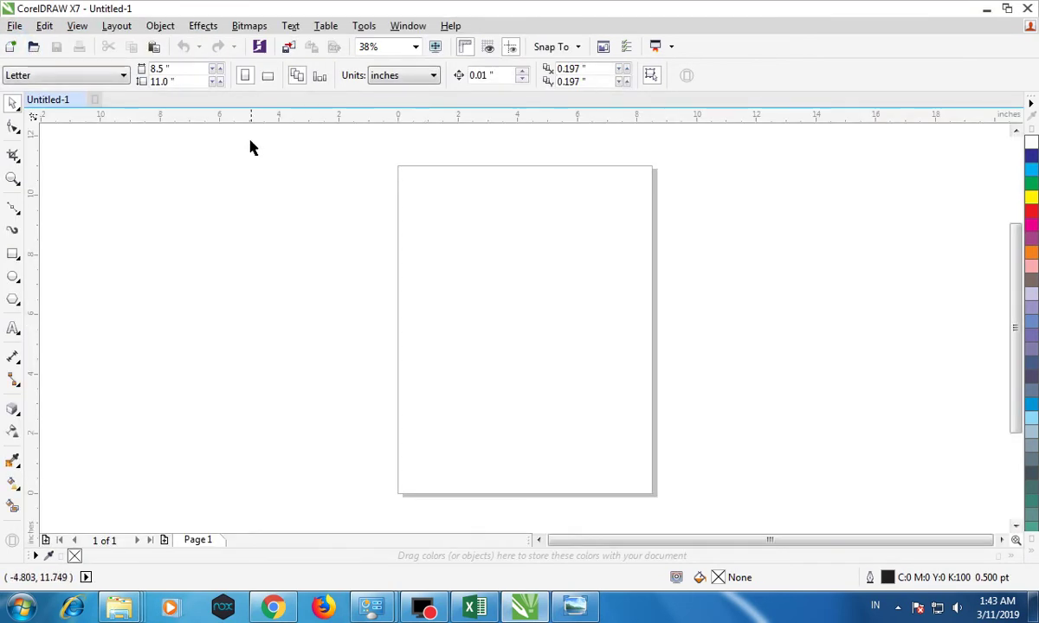
Set the document units to meters.
click(402, 76)
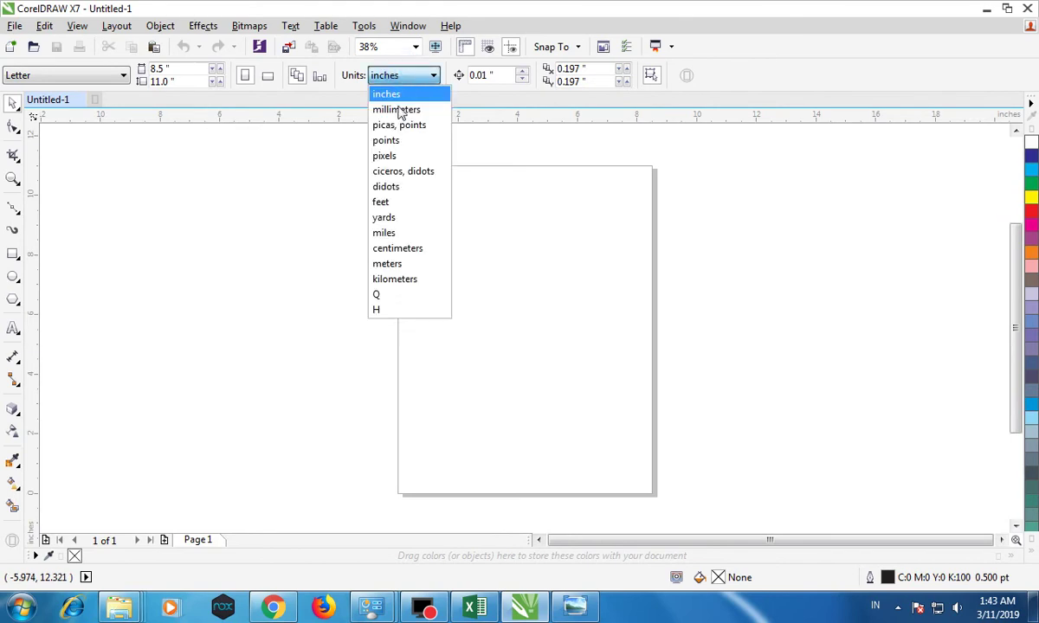
click(382, 263)
click(274, 211)
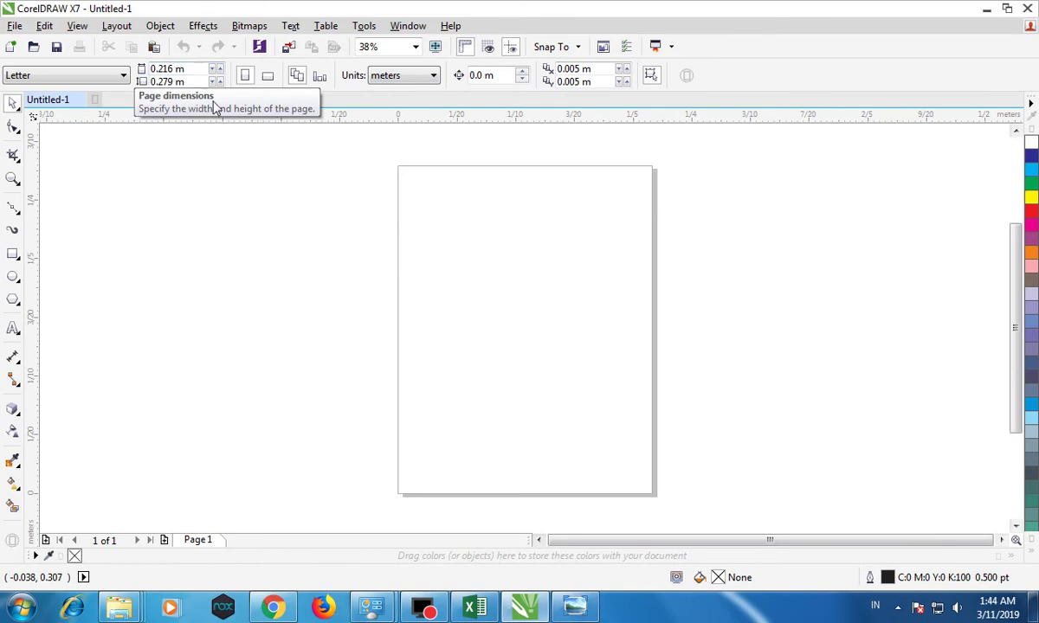
Set the page size to 2 m wide by 1 m high.
double_click(178, 81)
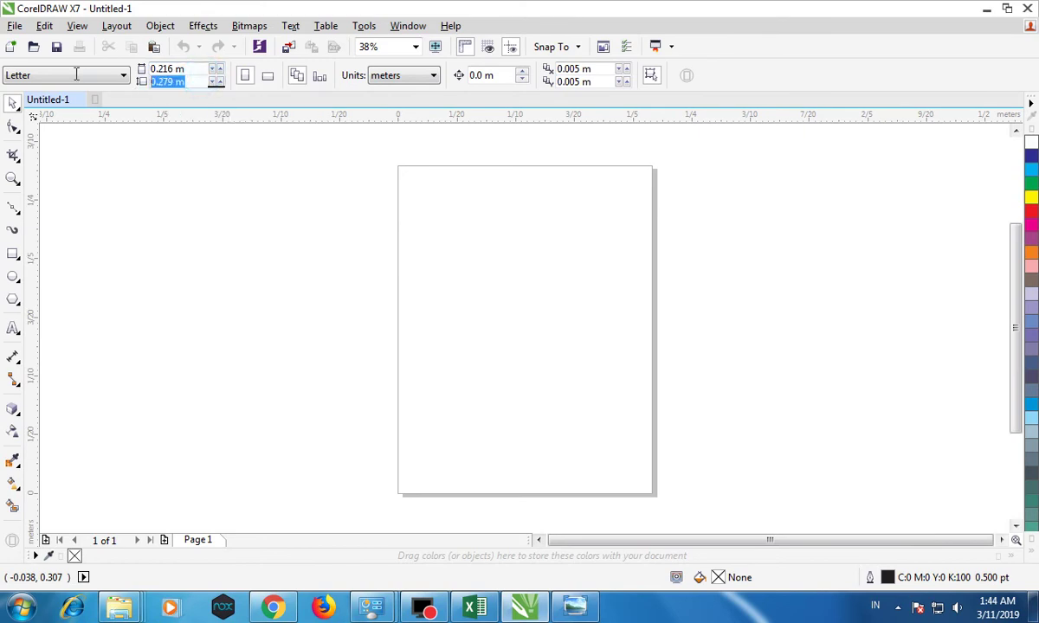
double_click(198, 70)
text(1)
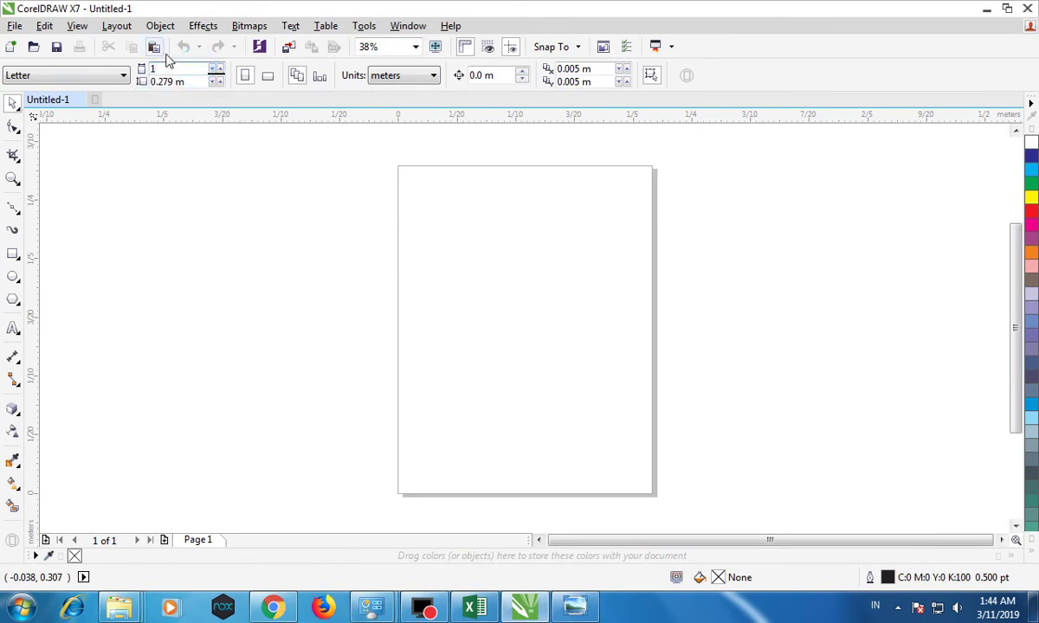
double_click(174, 63)
text(2)
key(Tab)
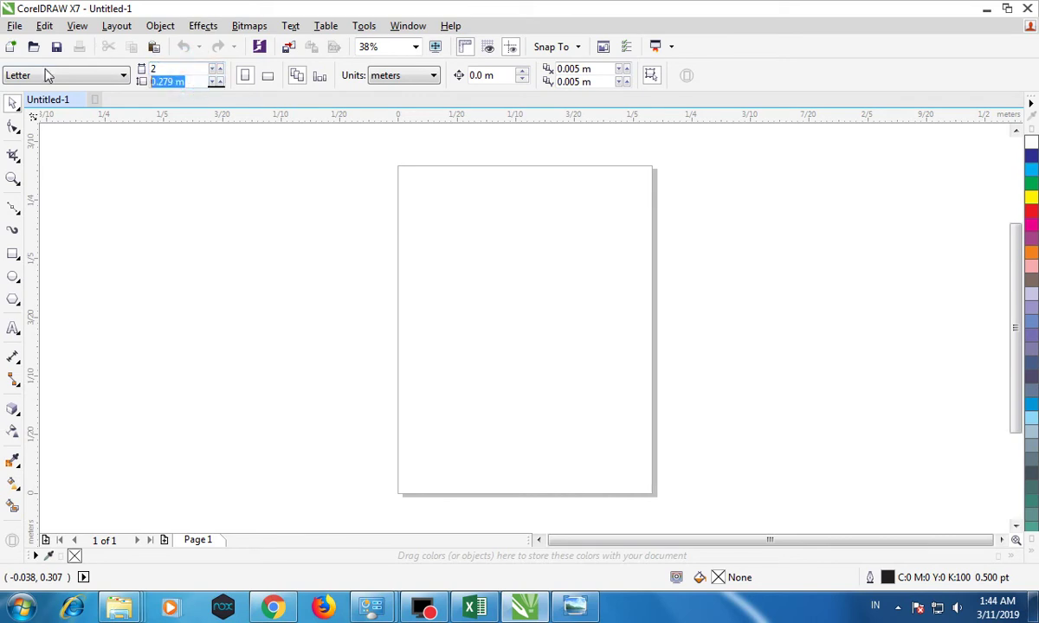
text(1)
key(Return)
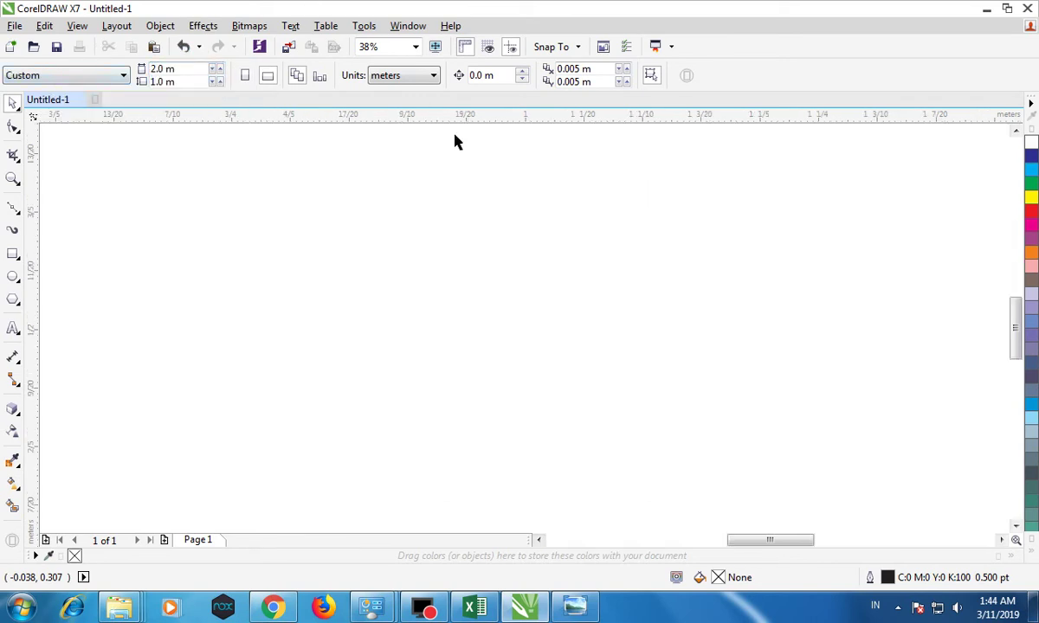
scroll(476, 199, down, 5)
scroll(471, 186, up, 3)
scroll(427, 169, down, 1)
click(1015, 129)
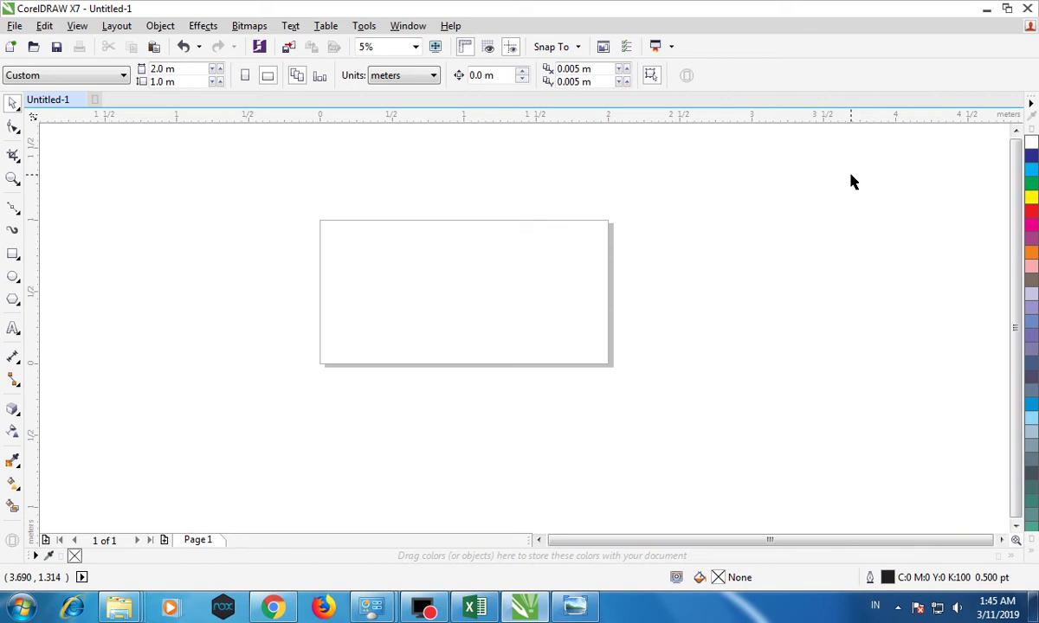
click(170, 71)
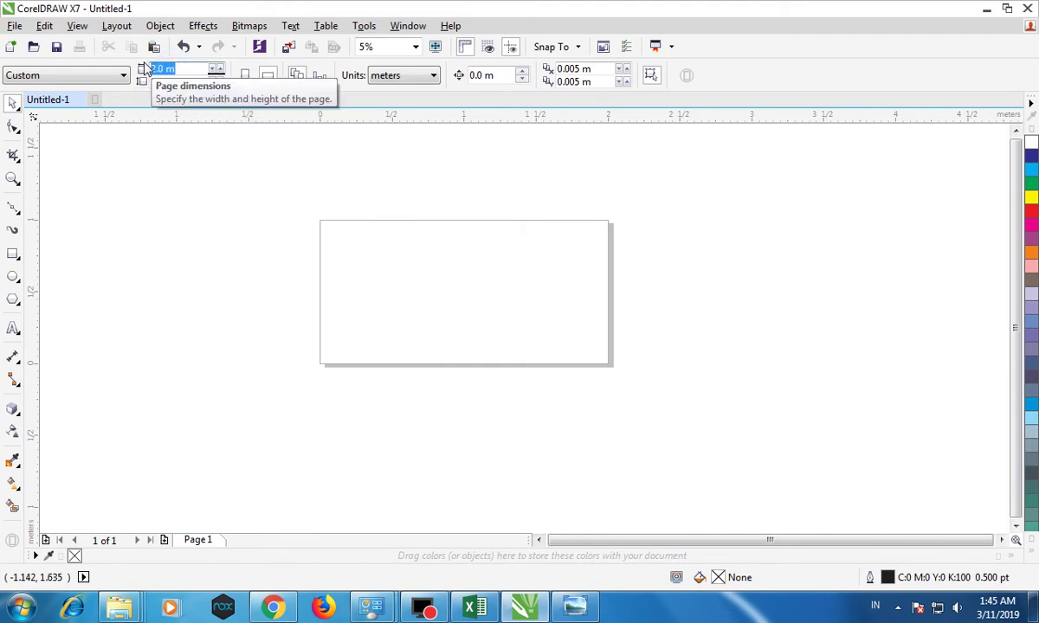
click(151, 69)
click(154, 81)
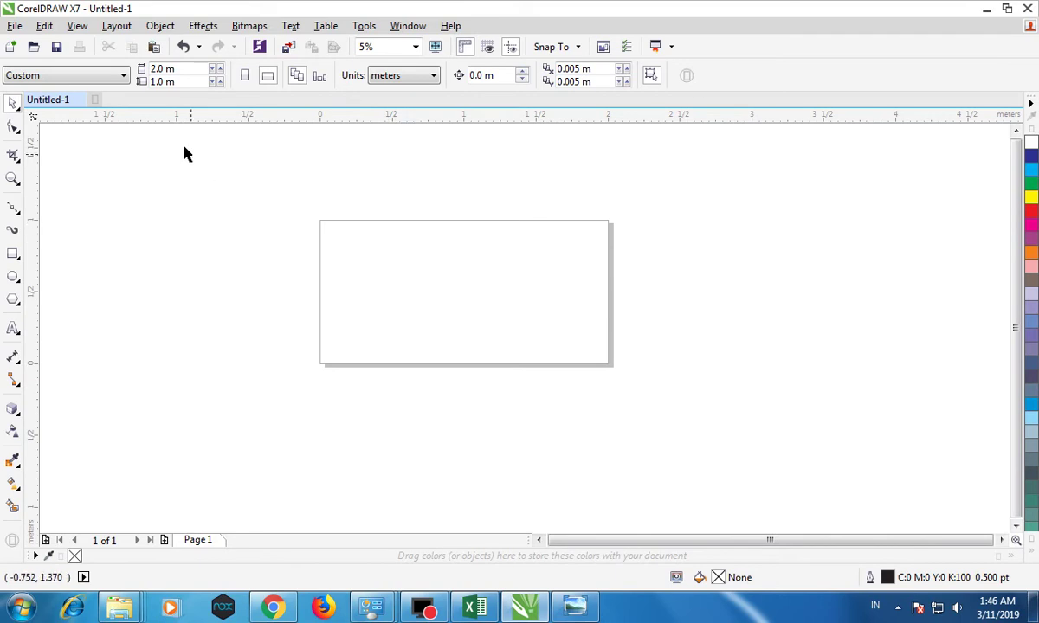
Import SPANDUK-bebek.jpg from the Downloads folder.
click(15, 26)
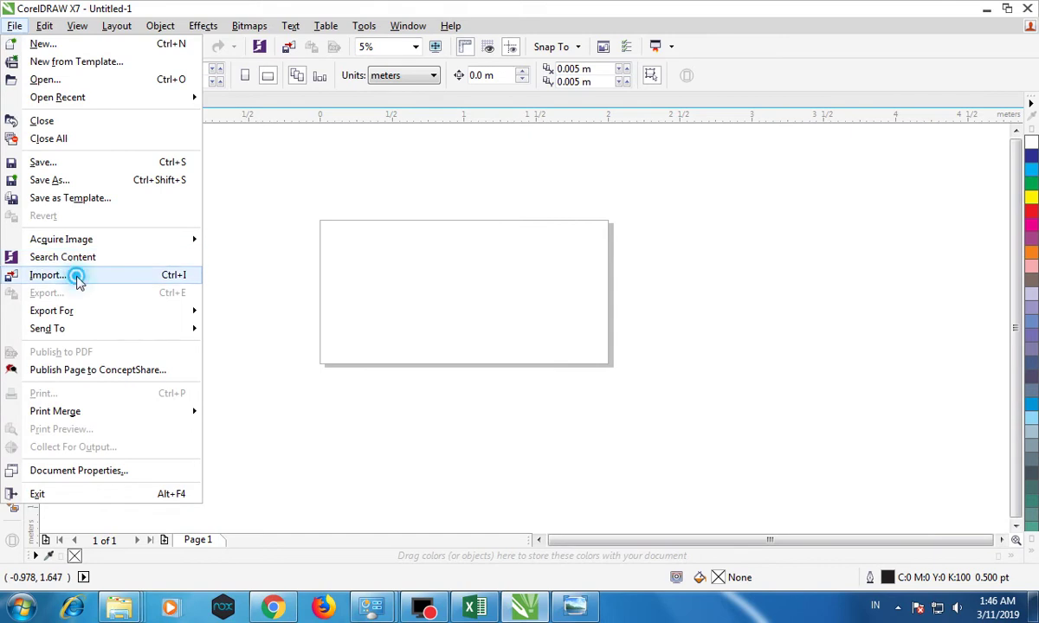
click(75, 275)
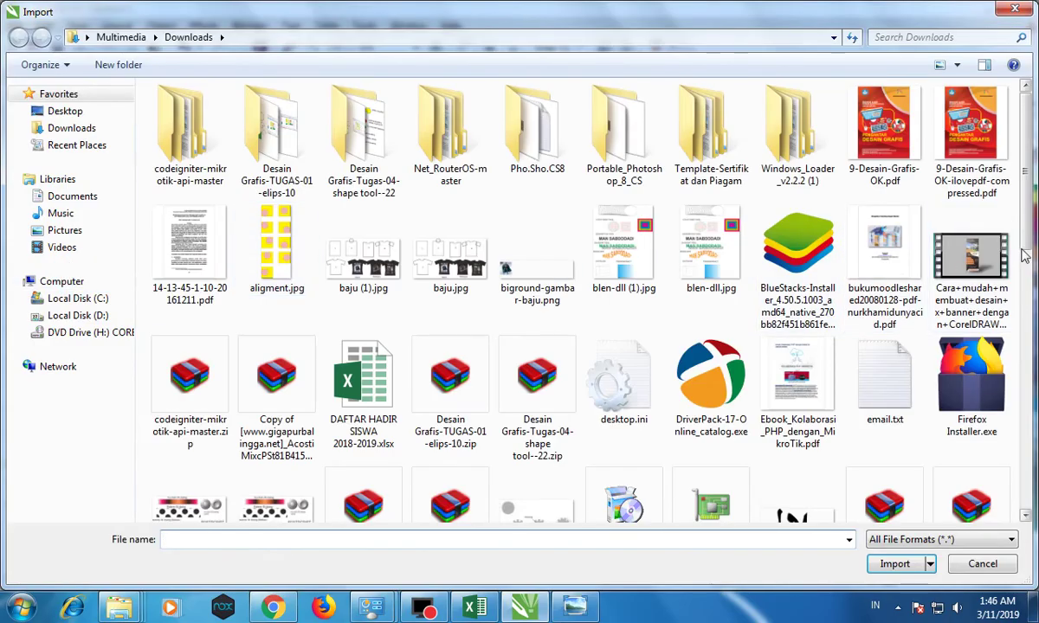
drag(1022, 203, 1007, 446)
click(333, 288)
key(Right)
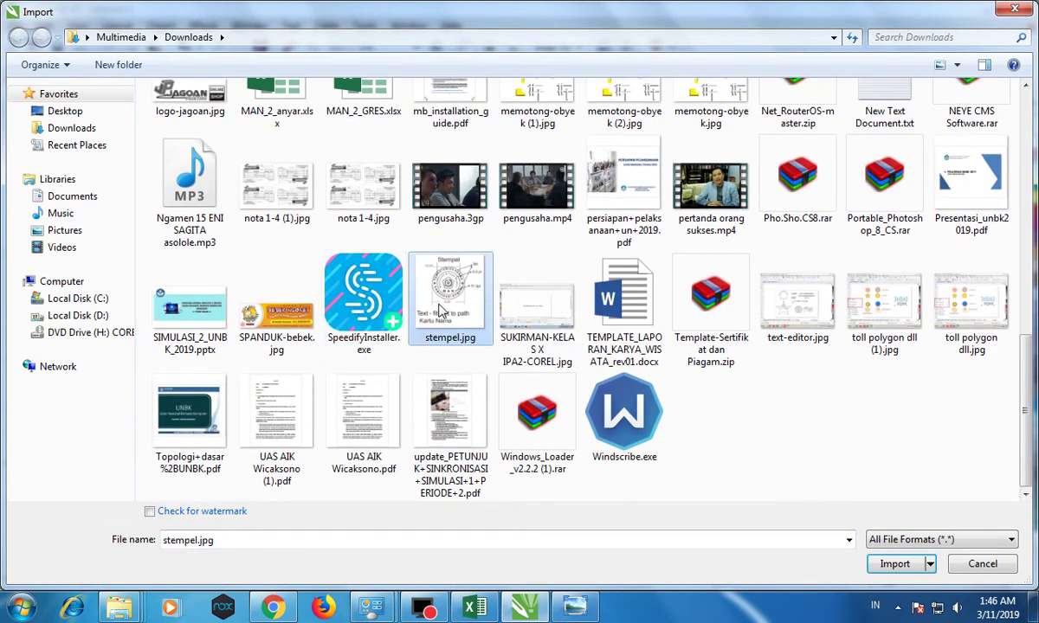
click(559, 297)
scroll(558, 298, up, 5)
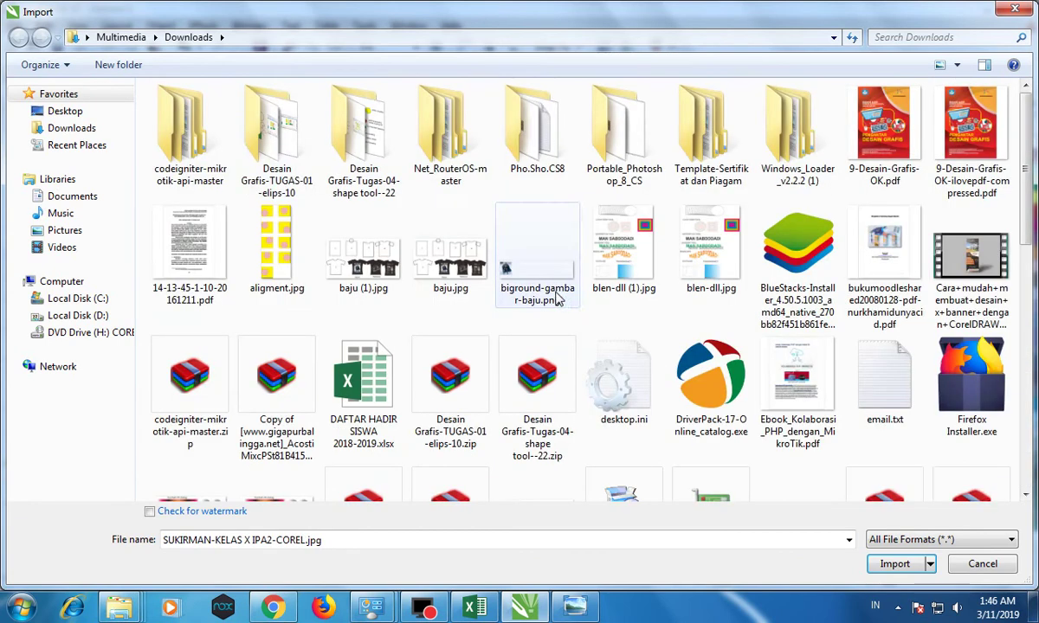
click(282, 227)
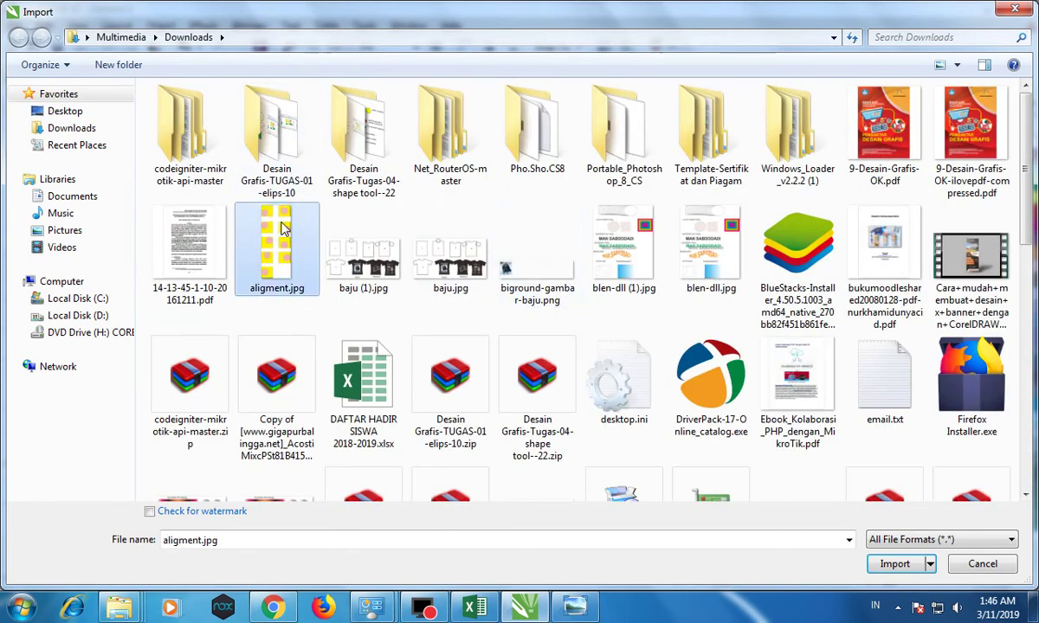
key(s)
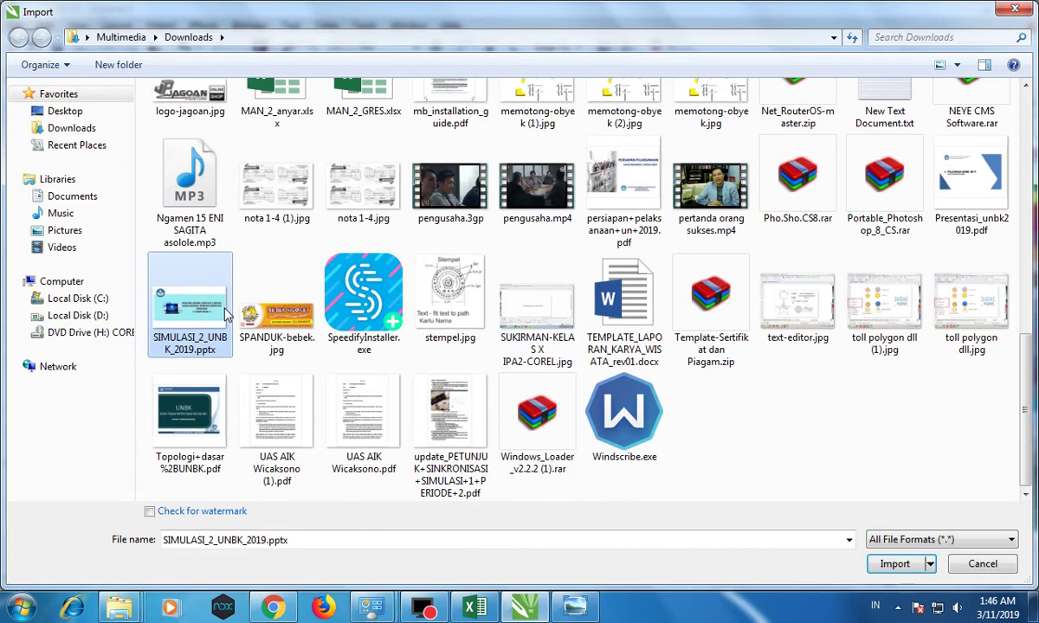
double_click(275, 308)
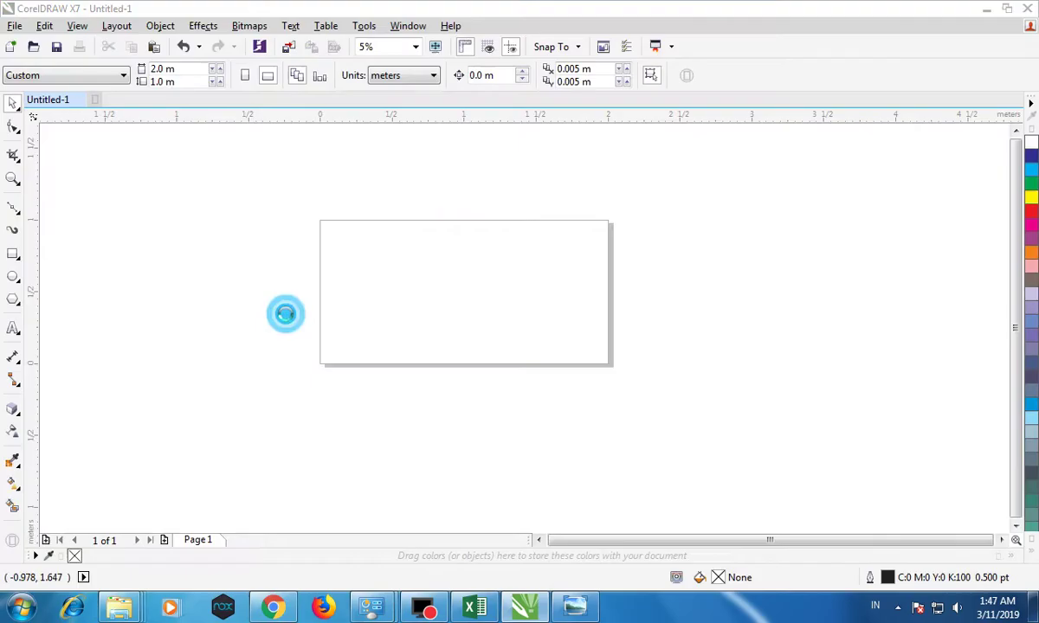
Place the banner image and scale it to fit inside the page, about 192 × 64 cm.
click(217, 239)
drag(237, 251, 498, 286)
drag(652, 231, 610, 243)
click(666, 227)
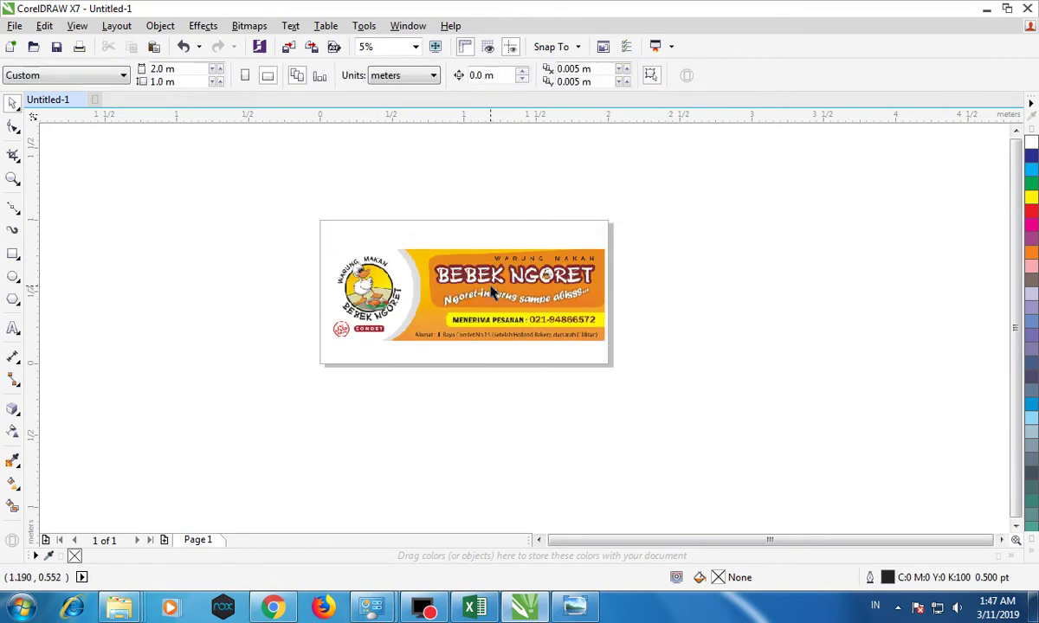
scroll(491, 293, up, 2)
drag(491, 284, 488, 279)
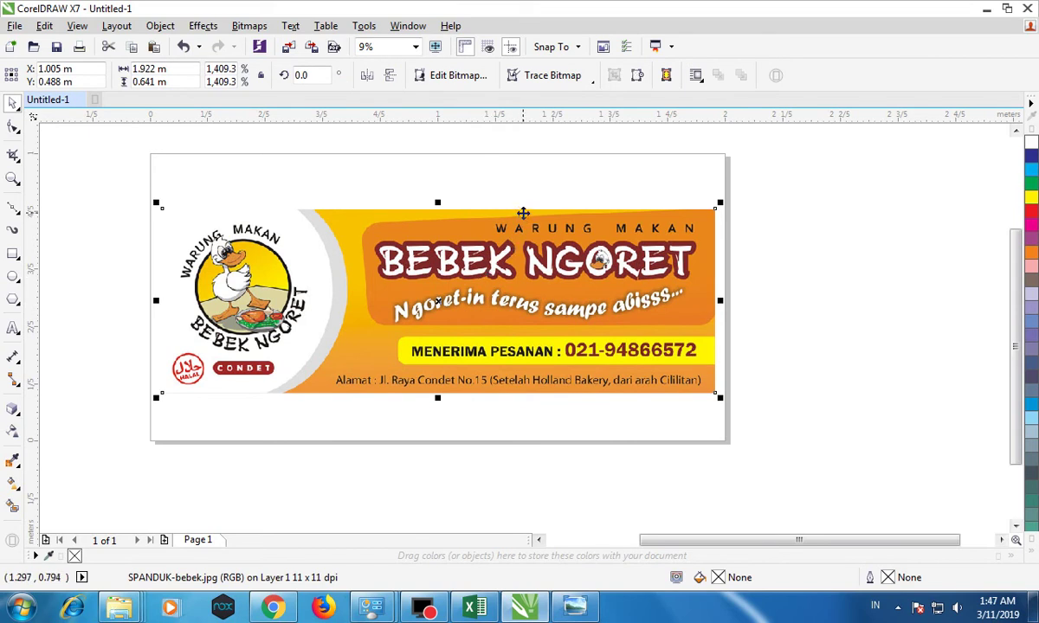
click(509, 170)
click(488, 295)
Switch the document units to centimeters and select the banner image.
click(227, 158)
click(216, 160)
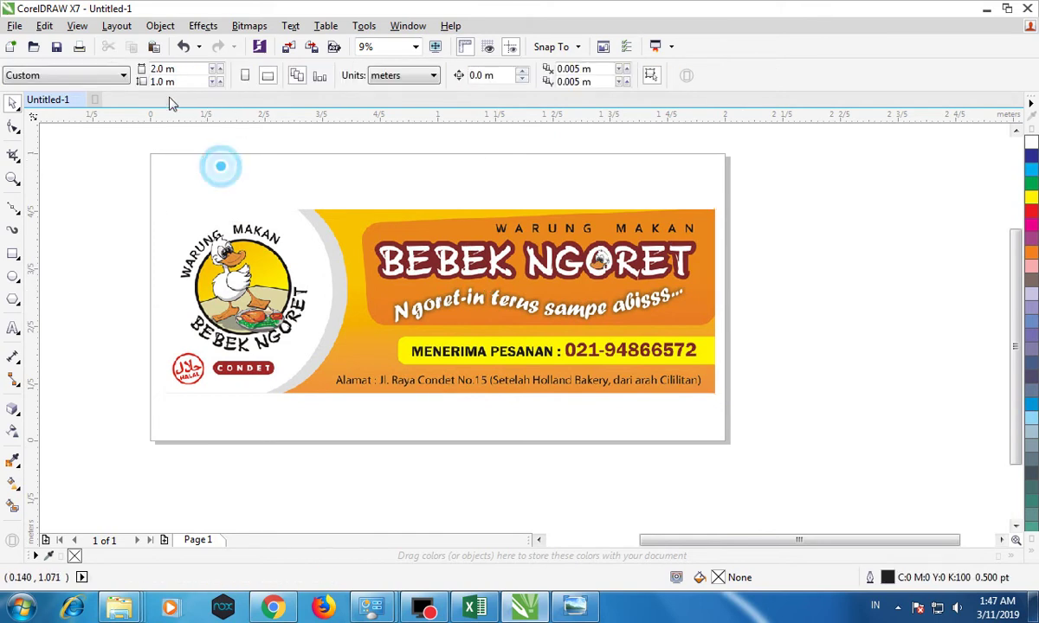
click(400, 75)
click(429, 249)
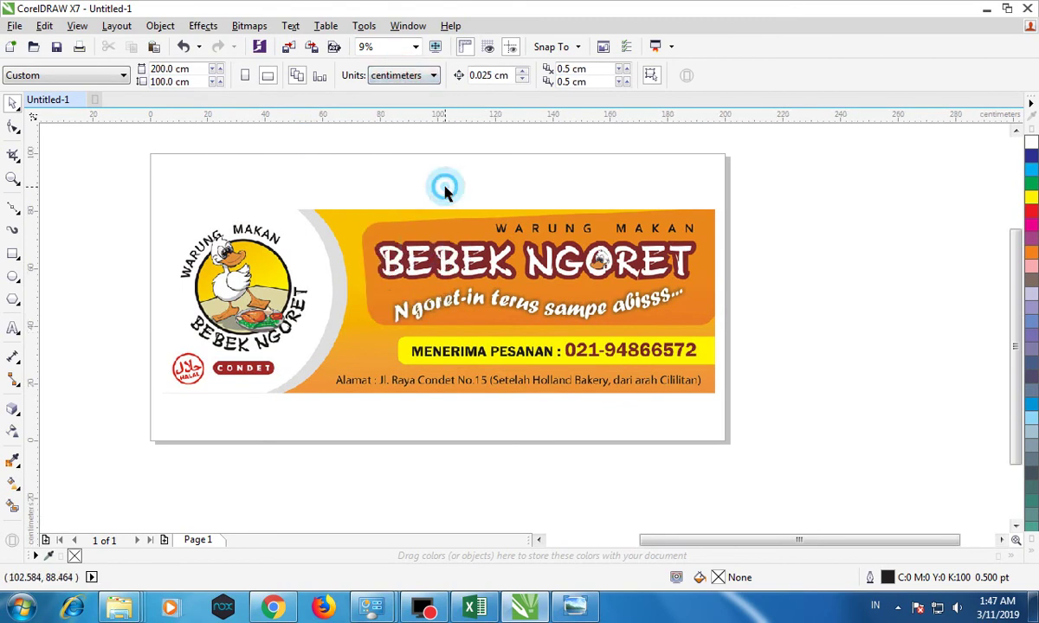
click(431, 238)
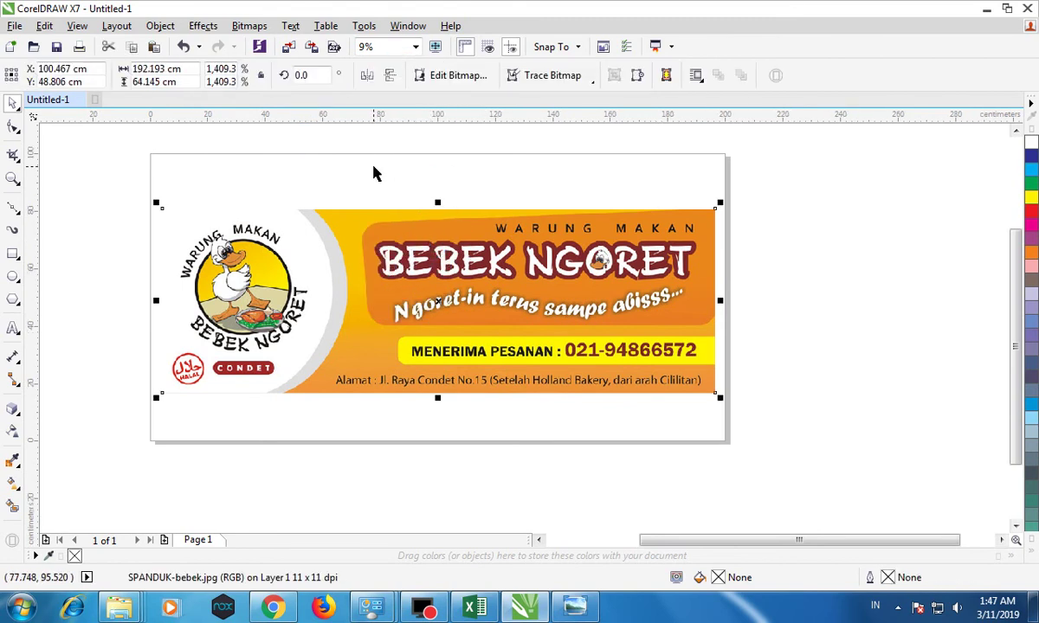
click(391, 255)
click(375, 167)
click(160, 226)
drag(718, 205, 728, 200)
drag(162, 205, 724, 394)
click(107, 176)
click(13, 254)
click(13, 101)
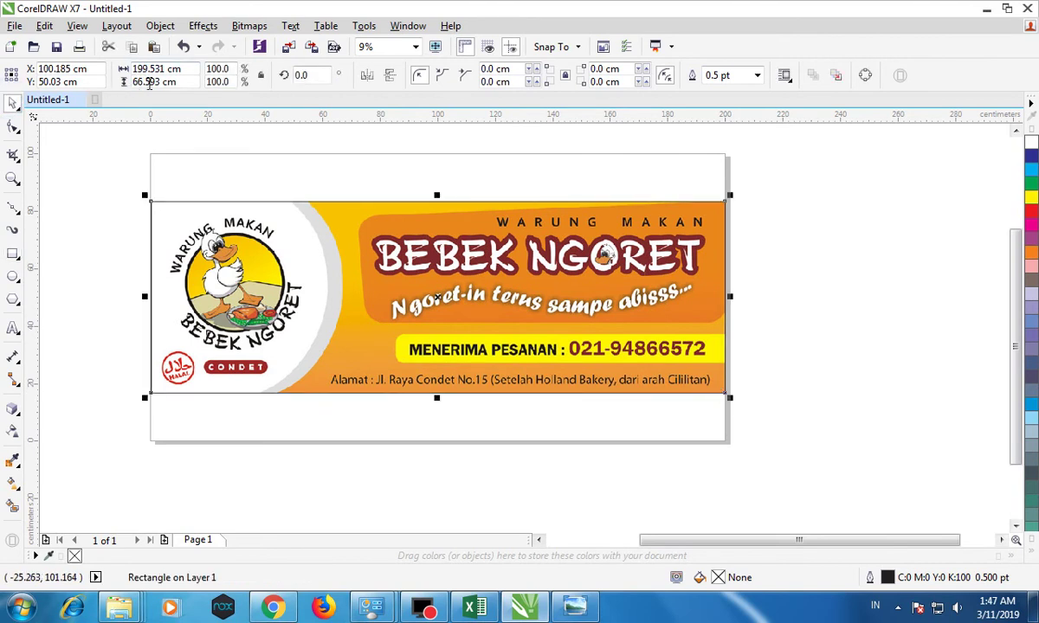
drag(444, 279, 454, 373)
drag(366, 227, 774, 209)
drag(439, 327, 440, 314)
key(ctrl+z)
key(ctrl+z)
click(763, 225)
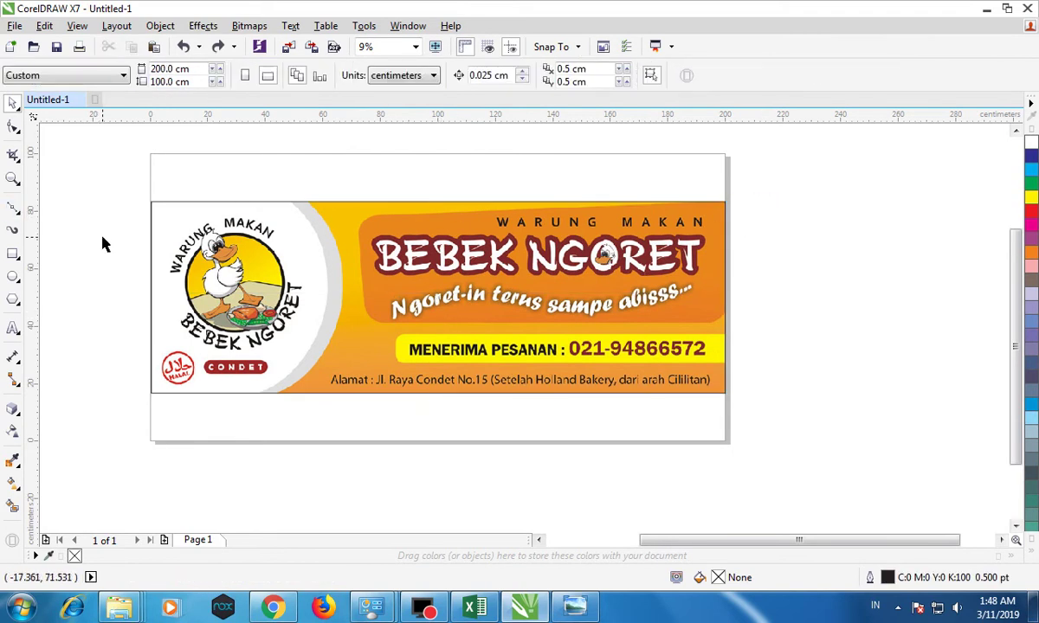
drag(106, 173, 783, 389)
click(840, 277)
Draw a rectangle over the BEBEK NGORET heading and tagline, ending above the phone line.
click(12, 254)
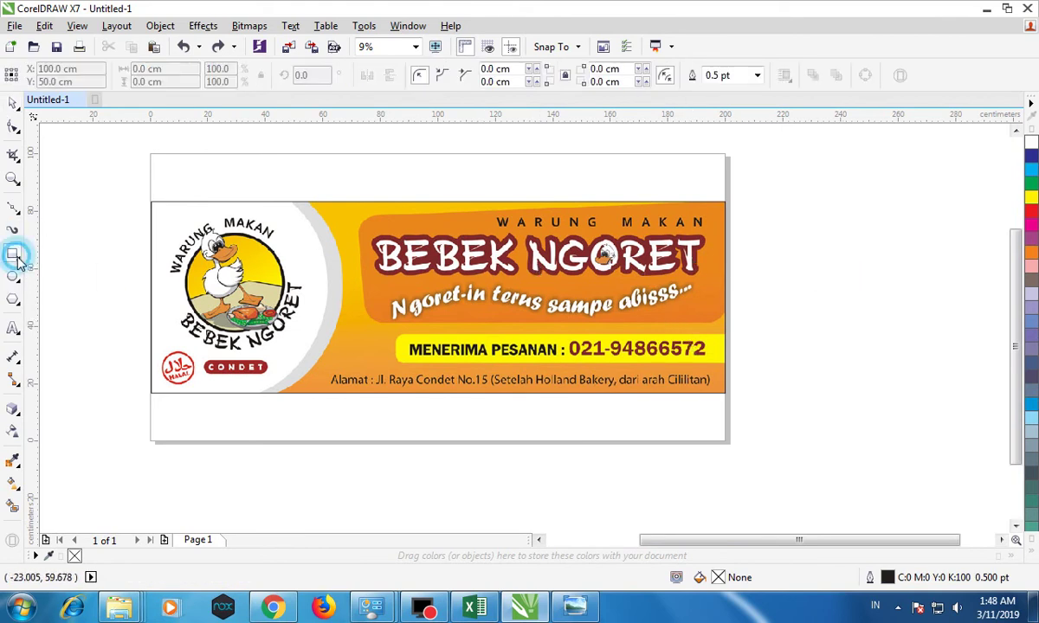
drag(361, 213, 725, 329)
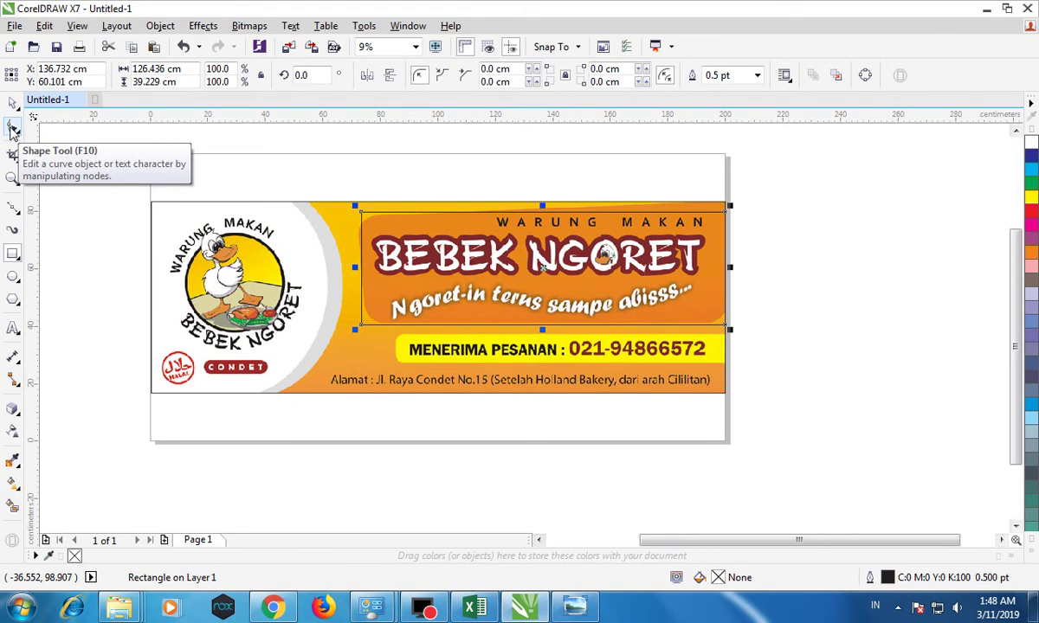
scroll(545, 340, up, 2)
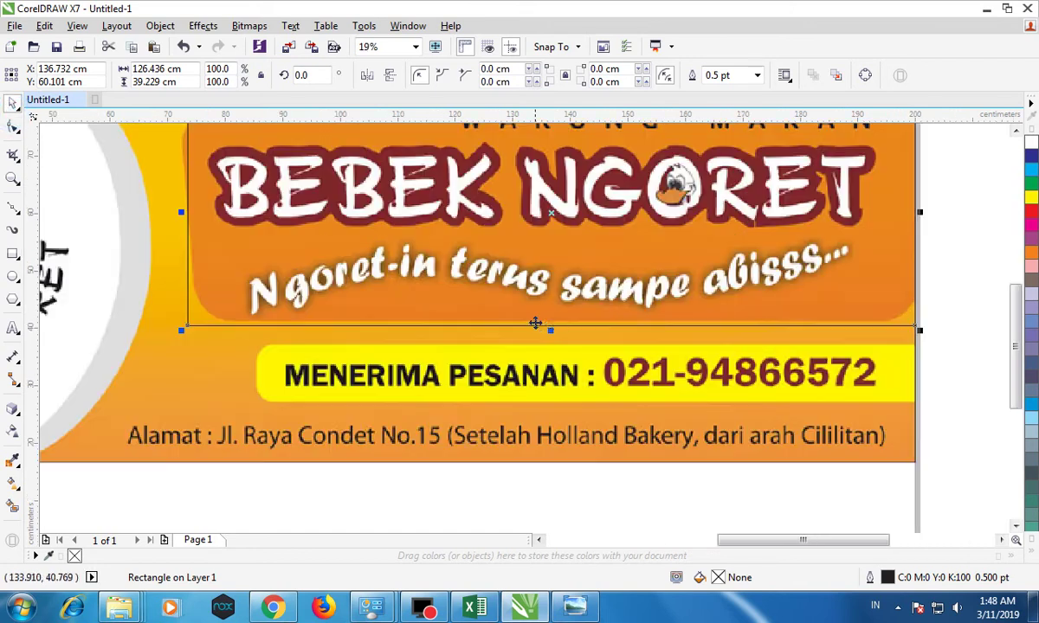
drag(550, 333, 550, 322)
scroll(551, 323, down, 3)
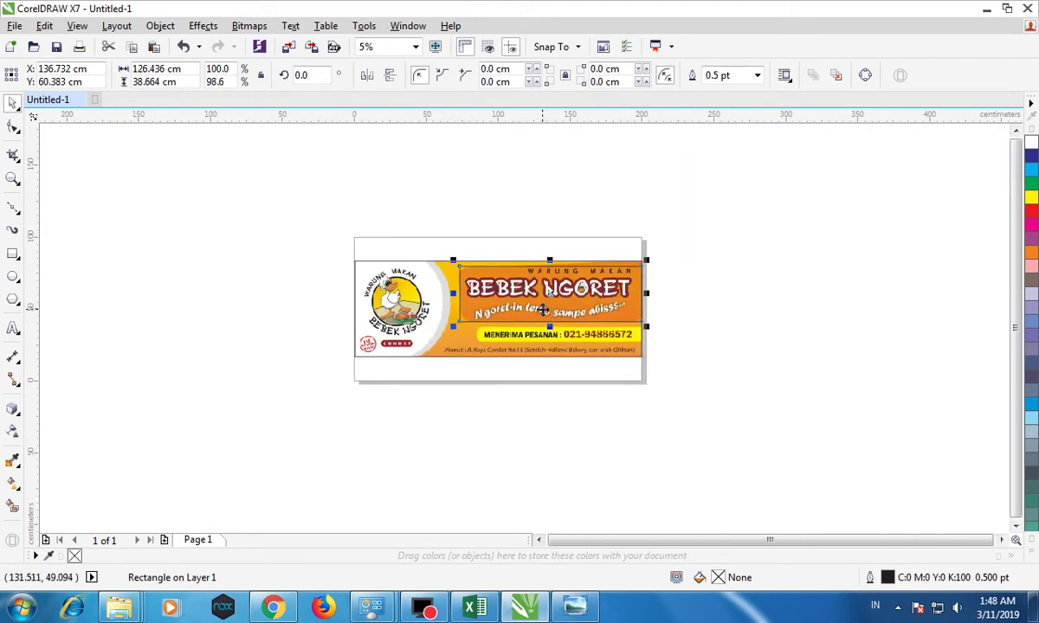
scroll(510, 292, up, 2)
Round the heading rectangle's corners to 6.632 cm.
click(13, 128)
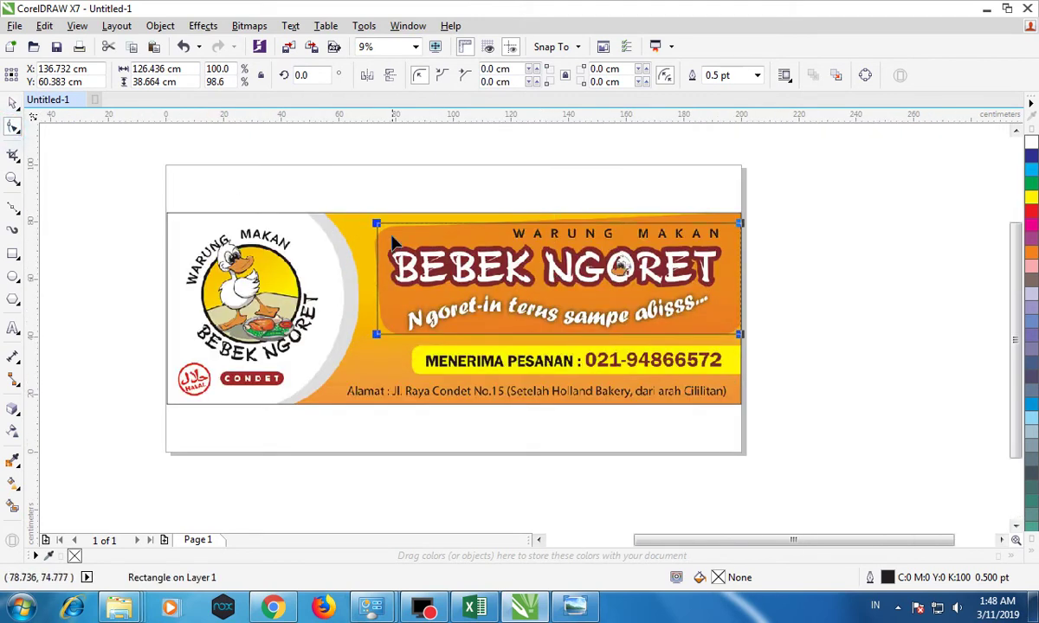
drag(377, 226, 361, 235)
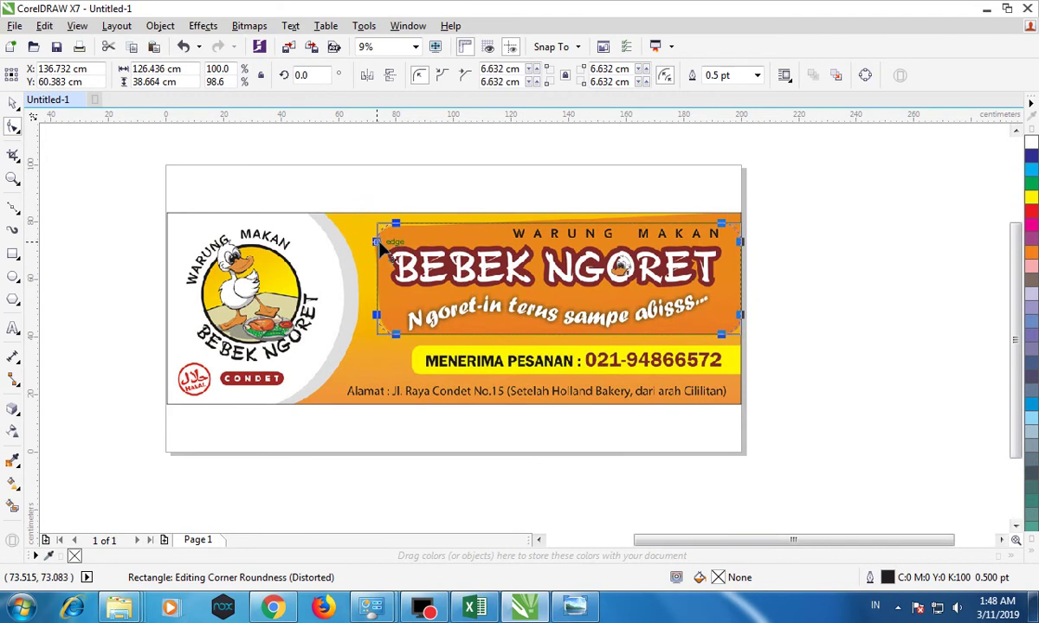
click(13, 102)
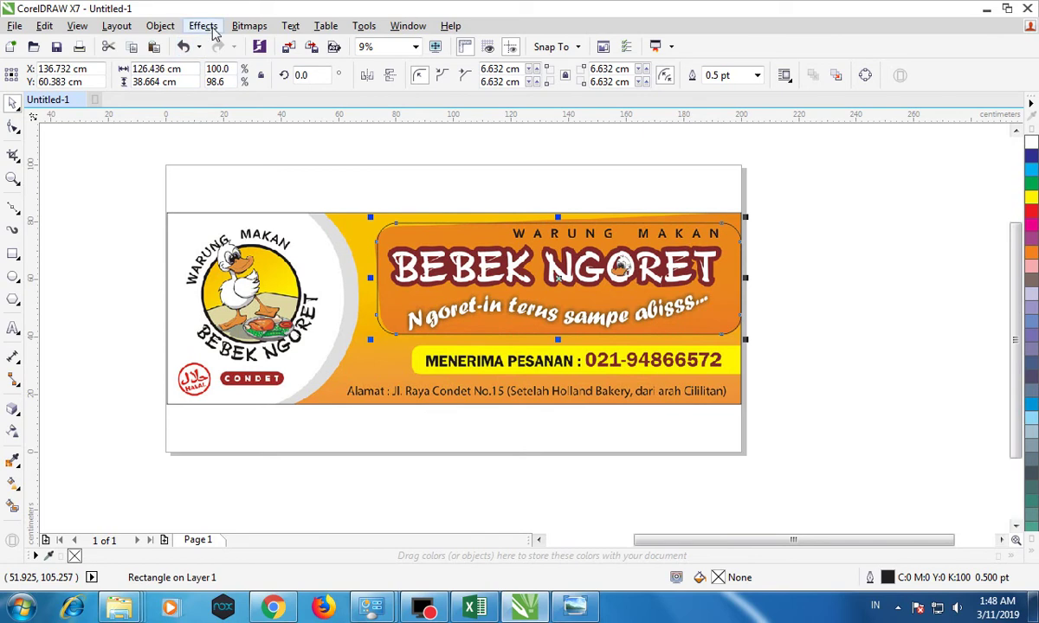
click(156, 26)
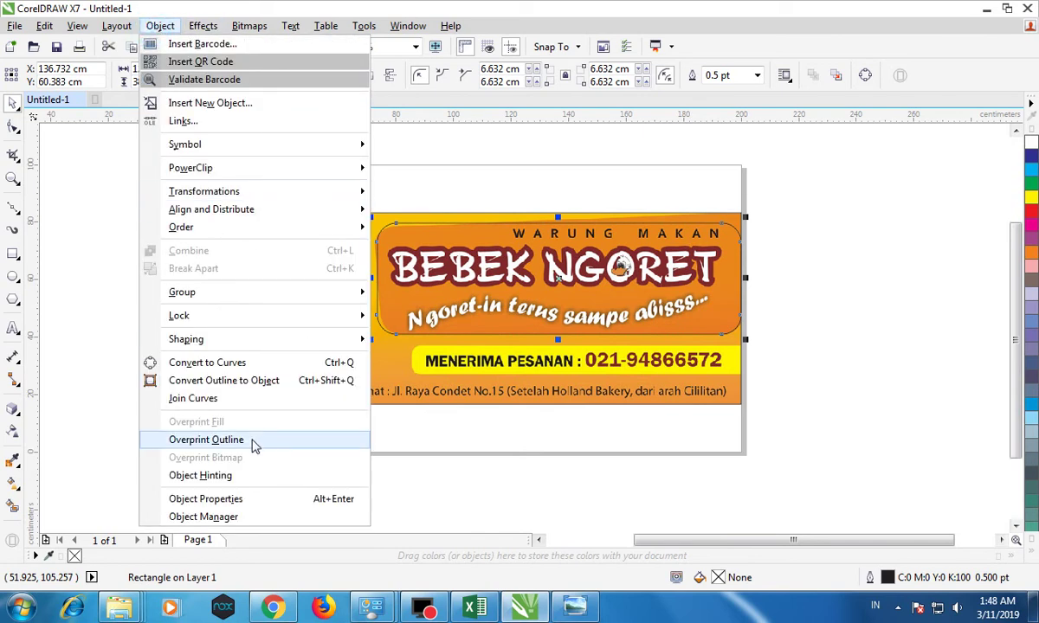
Convert the rounded frame to curves and nudge its top-left node slightly.
click(212, 364)
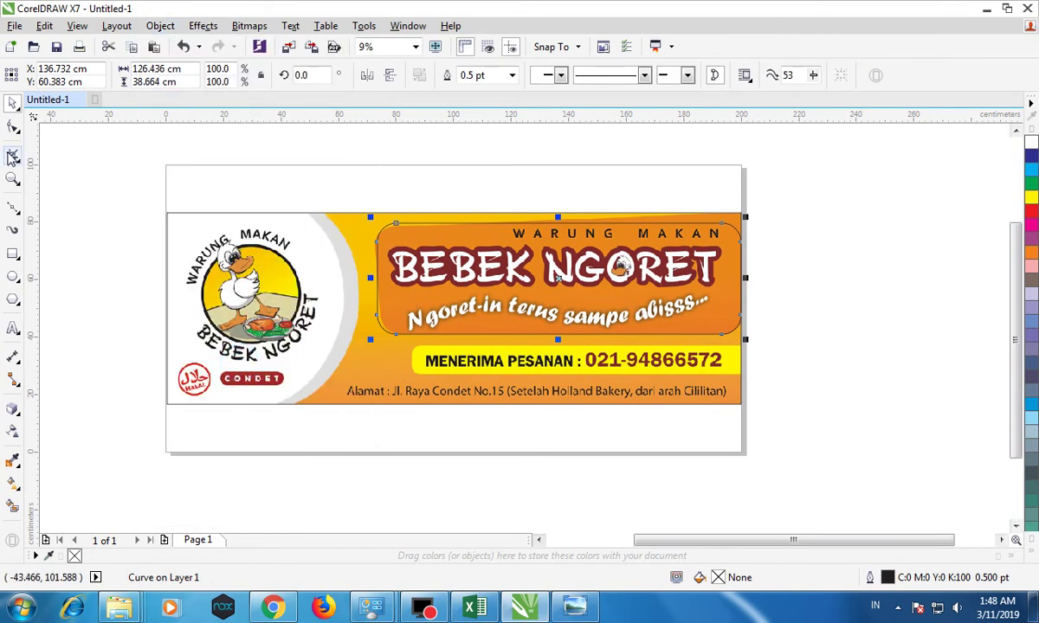
click(12, 128)
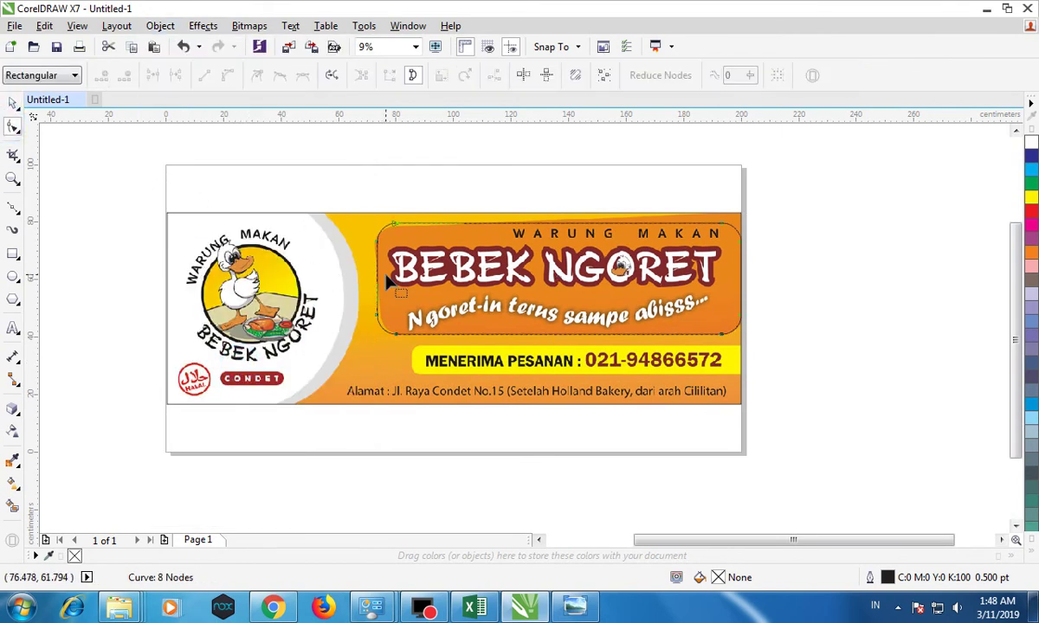
scroll(365, 277, up, 2)
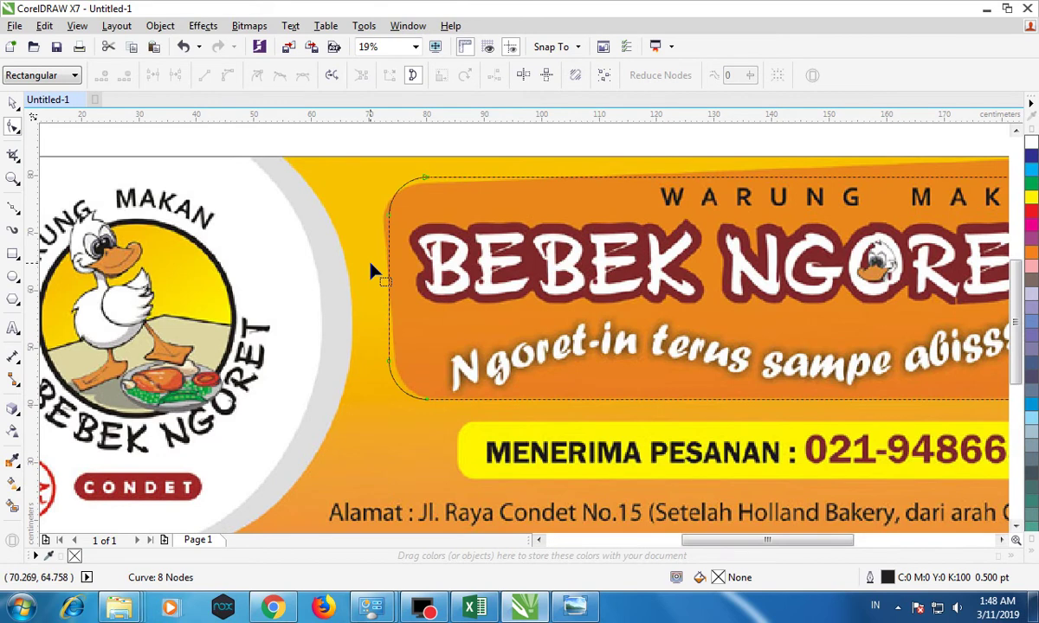
drag(458, 407, 435, 399)
drag(377, 198, 426, 264)
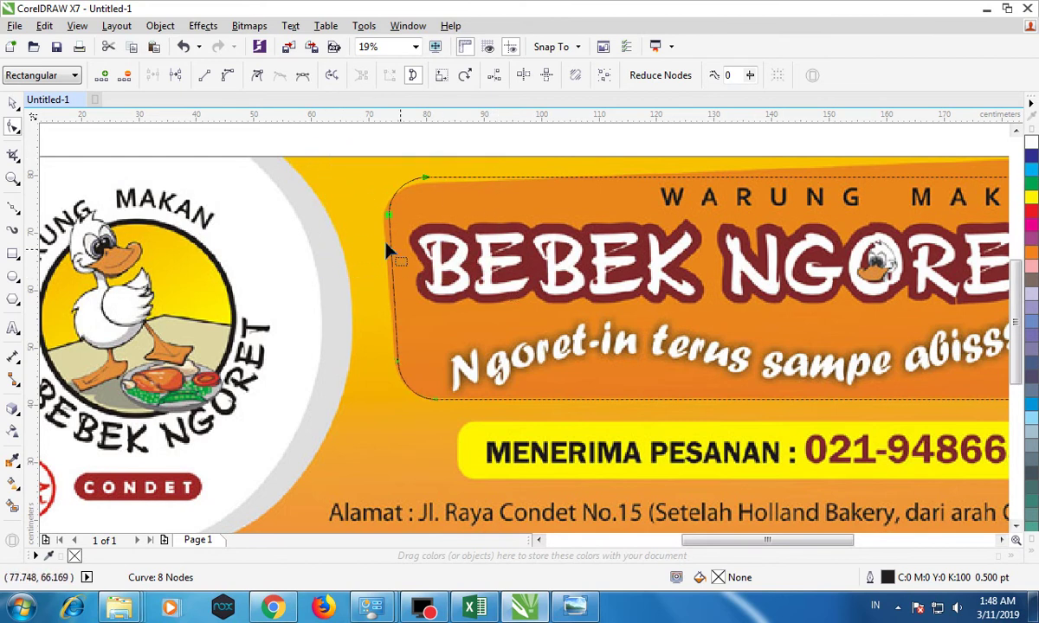
drag(389, 220, 390, 225)
Pull the frame's top-right corner nodes outward past the banner edge.
scroll(389, 225, down, 2)
scroll(619, 262, up, 2)
scroll(582, 274, down, 1)
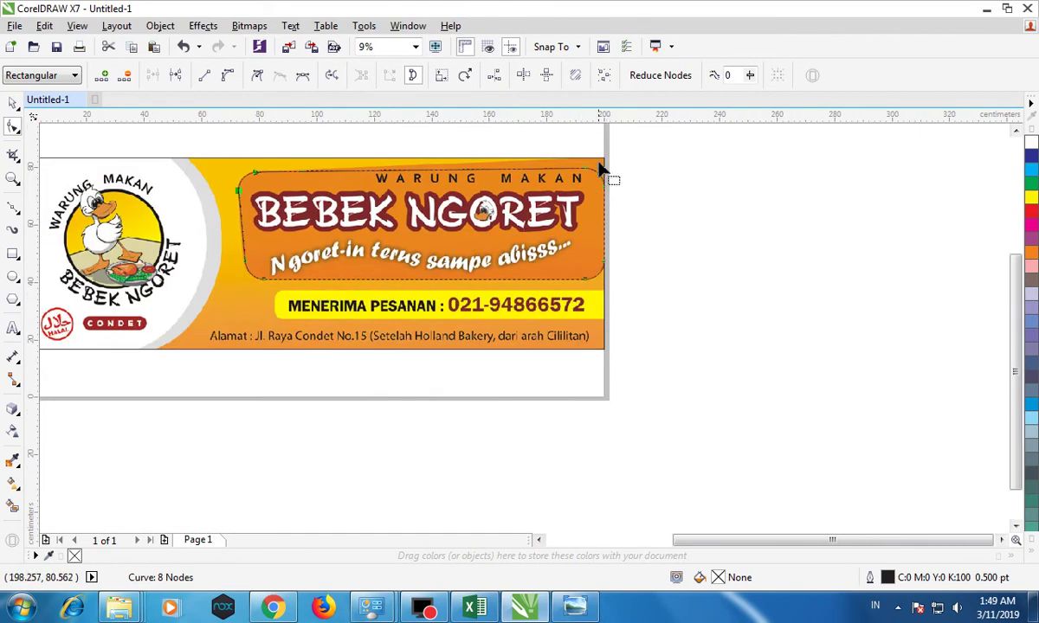
scroll(581, 164, up, 1)
drag(651, 210, 681, 241)
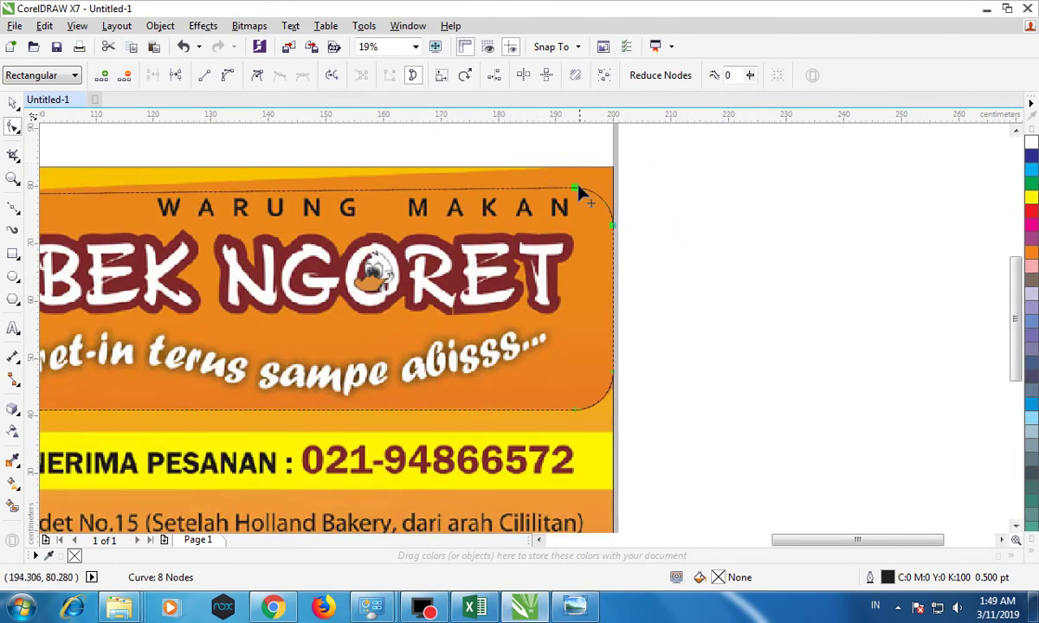
drag(577, 187, 616, 169)
scroll(645, 283, down, 1)
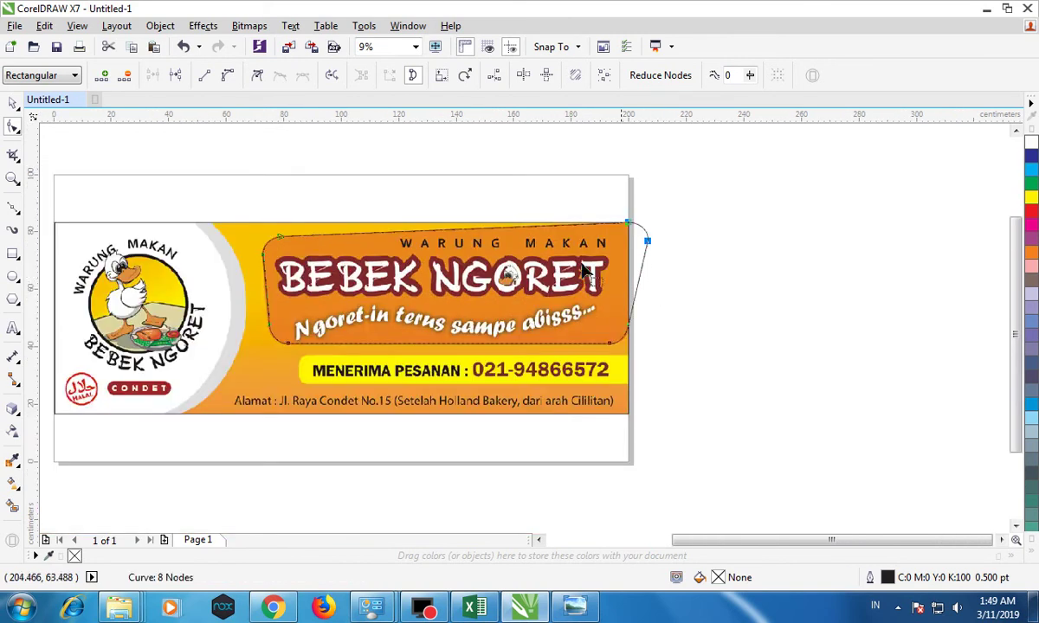
Draw a rectangle over the yellow phone-number strip.
click(13, 102)
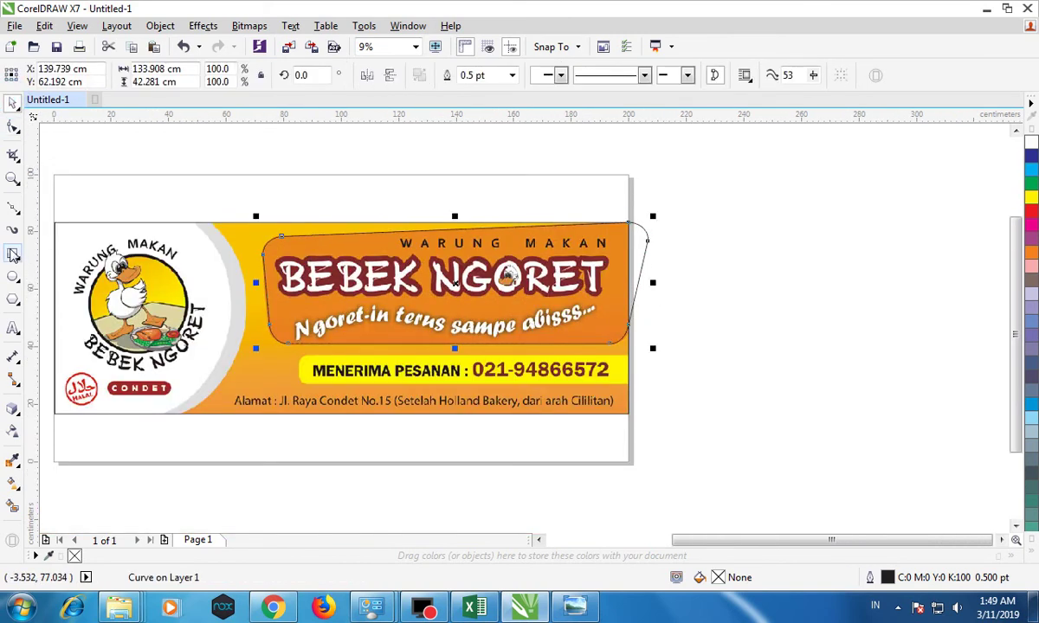
click(13, 253)
drag(303, 356, 628, 385)
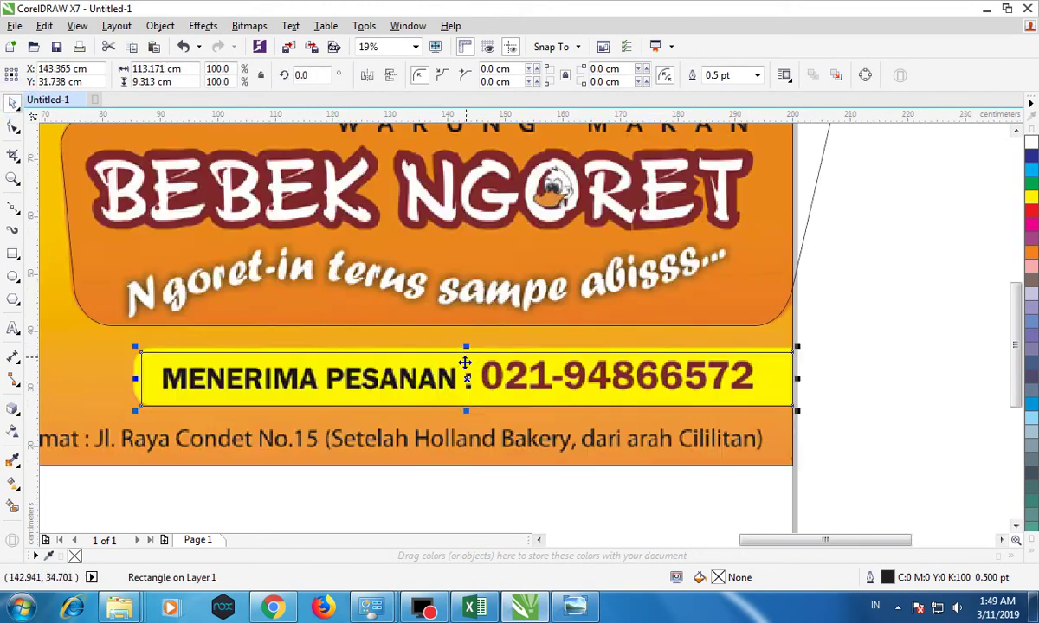
Make the phone-strip rectangle slightly taller and wider to the left.
scroll(466, 364, up, 1)
drag(466, 350, 466, 344)
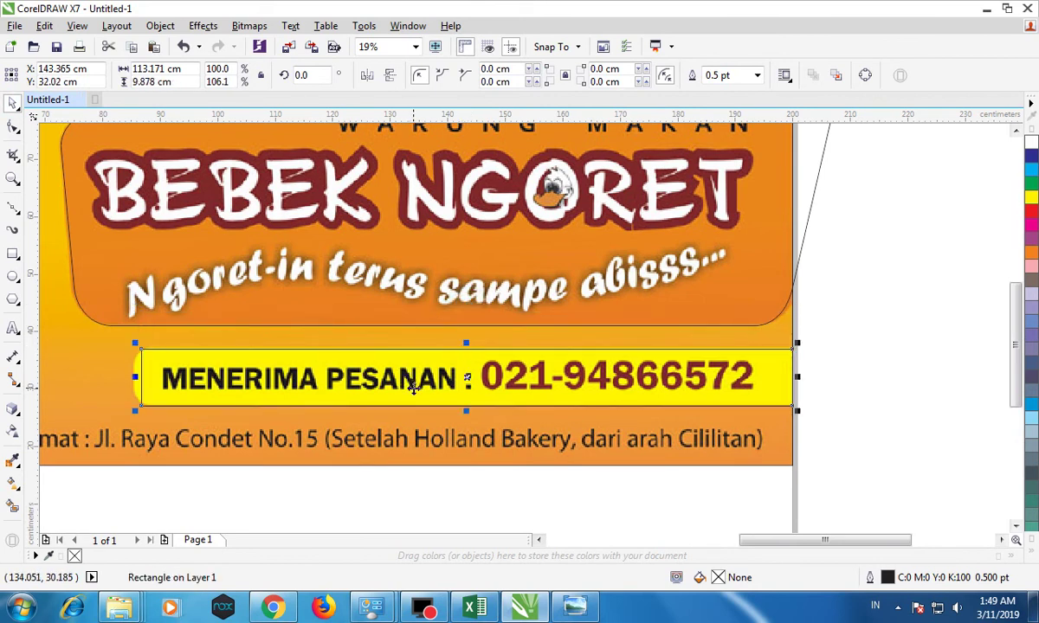
scroll(138, 375, up, 3)
drag(165, 386, 136, 384)
Round the phone-strip rectangle's corners to 2.434 cm.
click(13, 129)
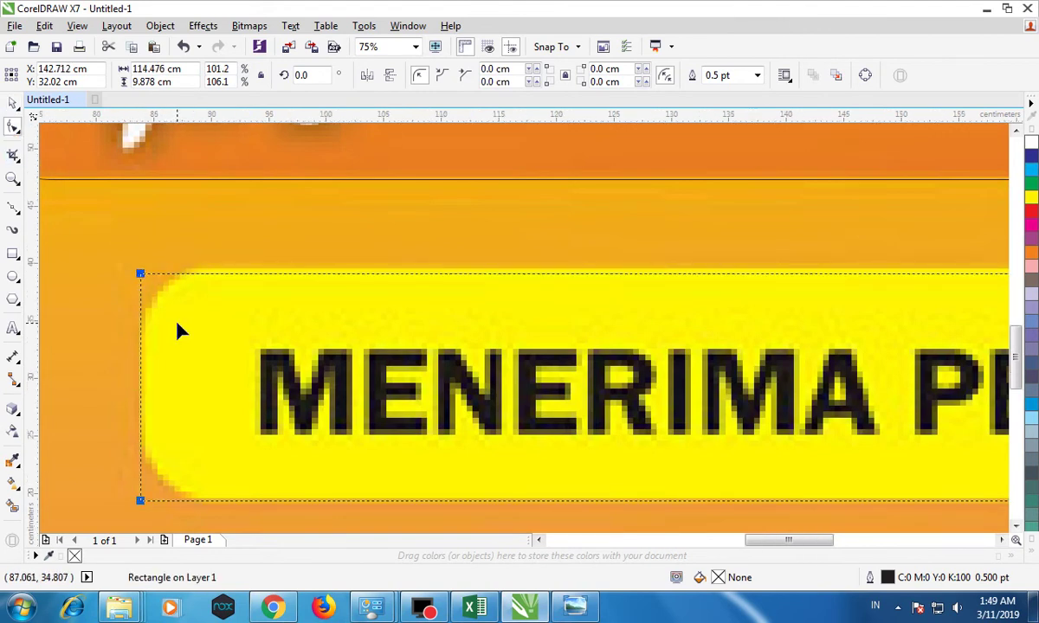
scroll(178, 331, down, 3)
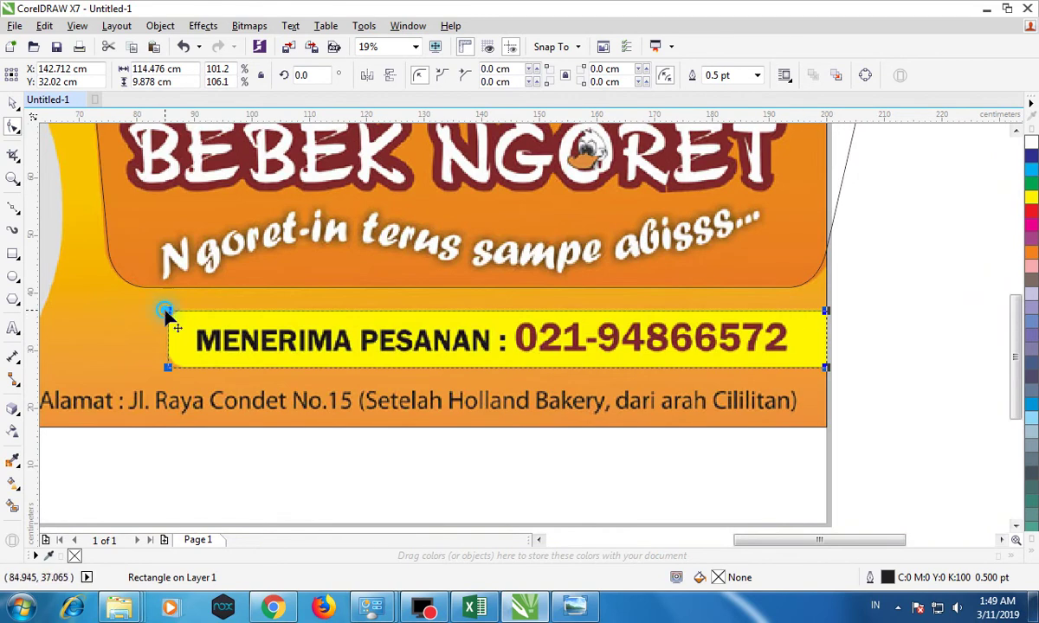
click(168, 315)
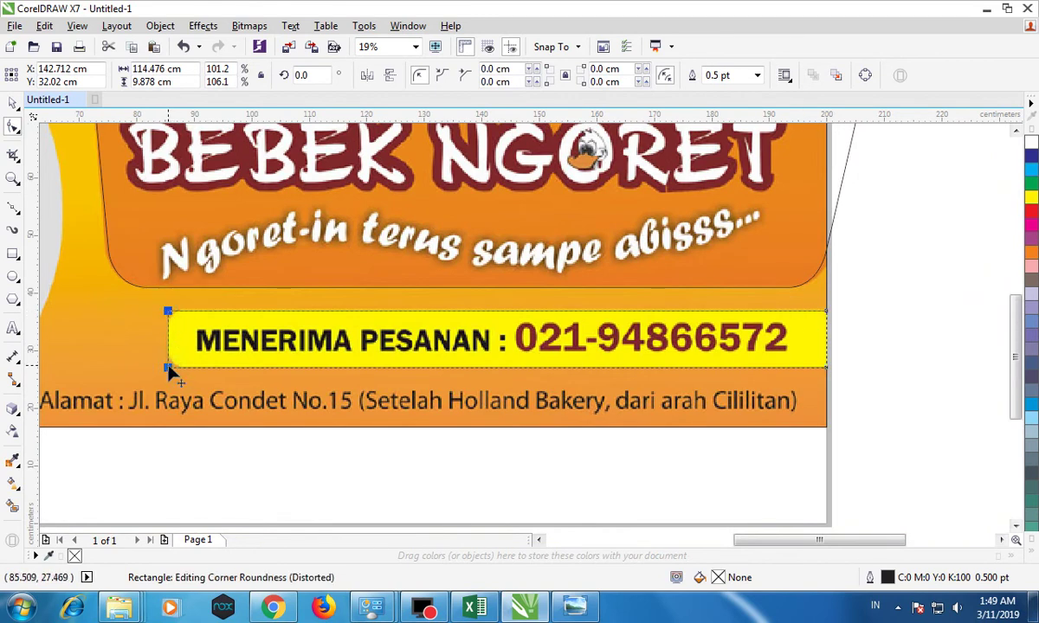
drag(169, 369, 182, 375)
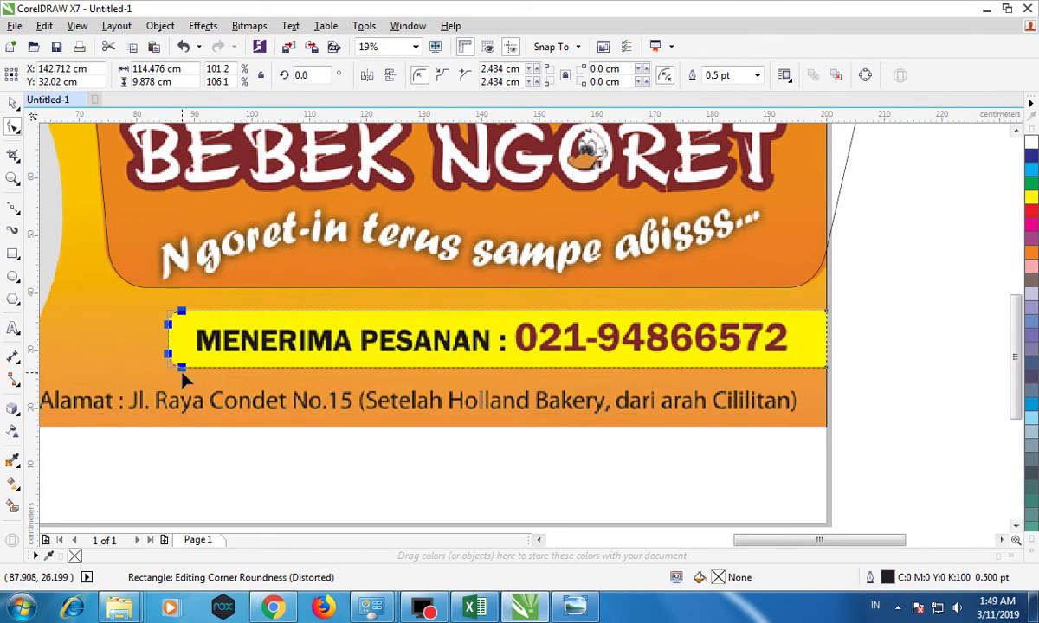
click(13, 102)
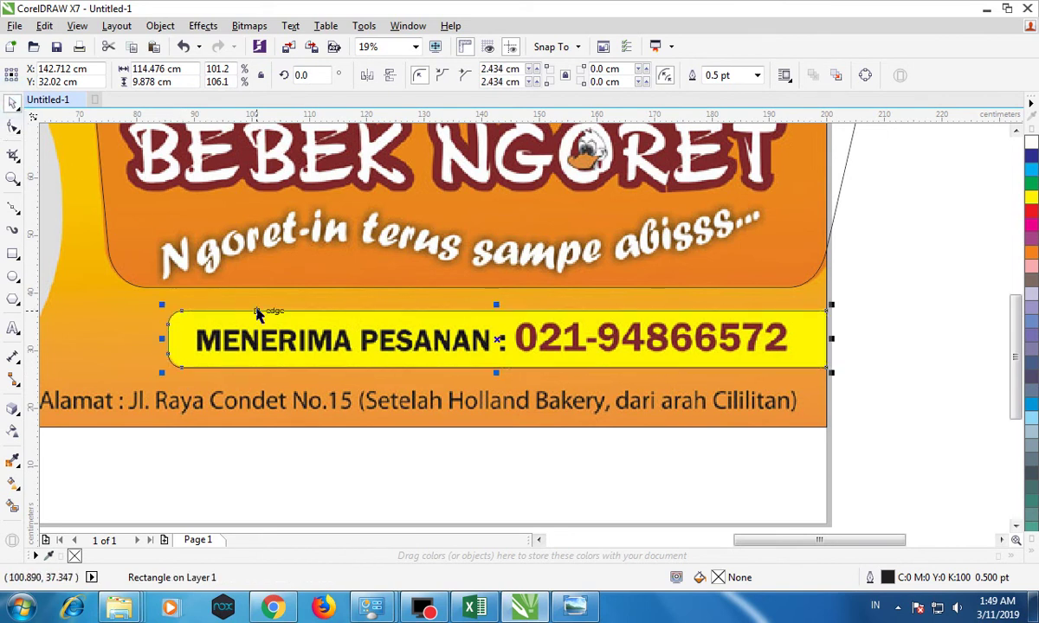
scroll(259, 314, down, 2)
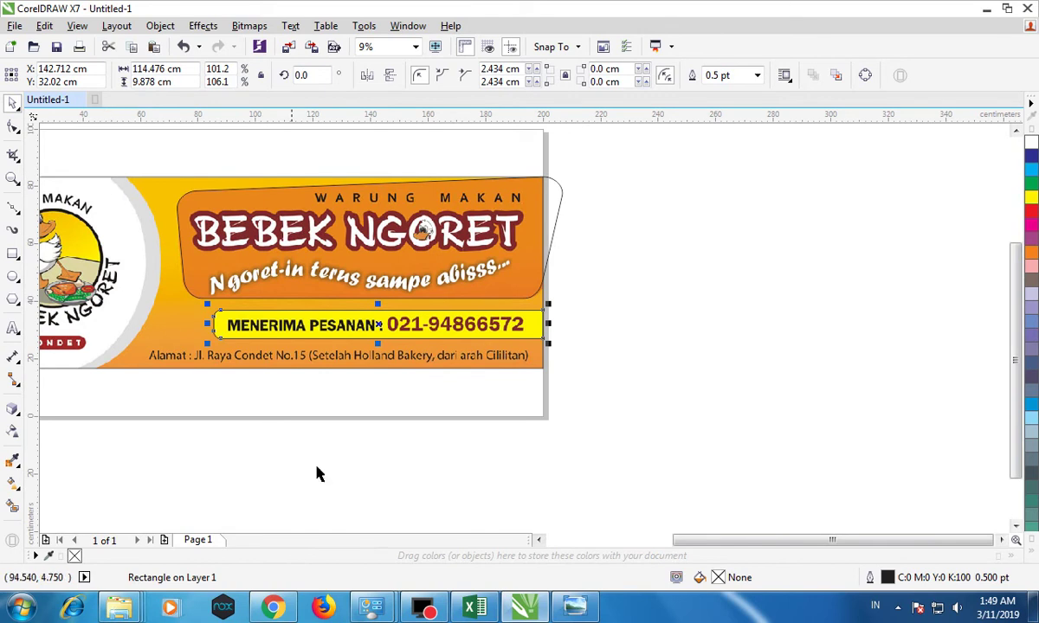
drag(719, 548, 673, 554)
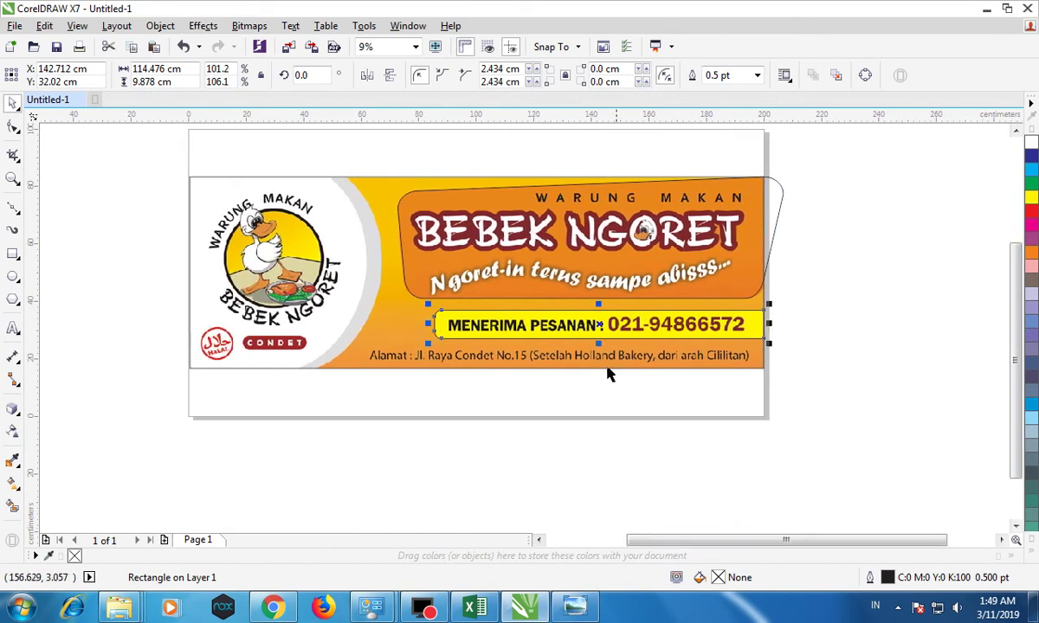
click(447, 205)
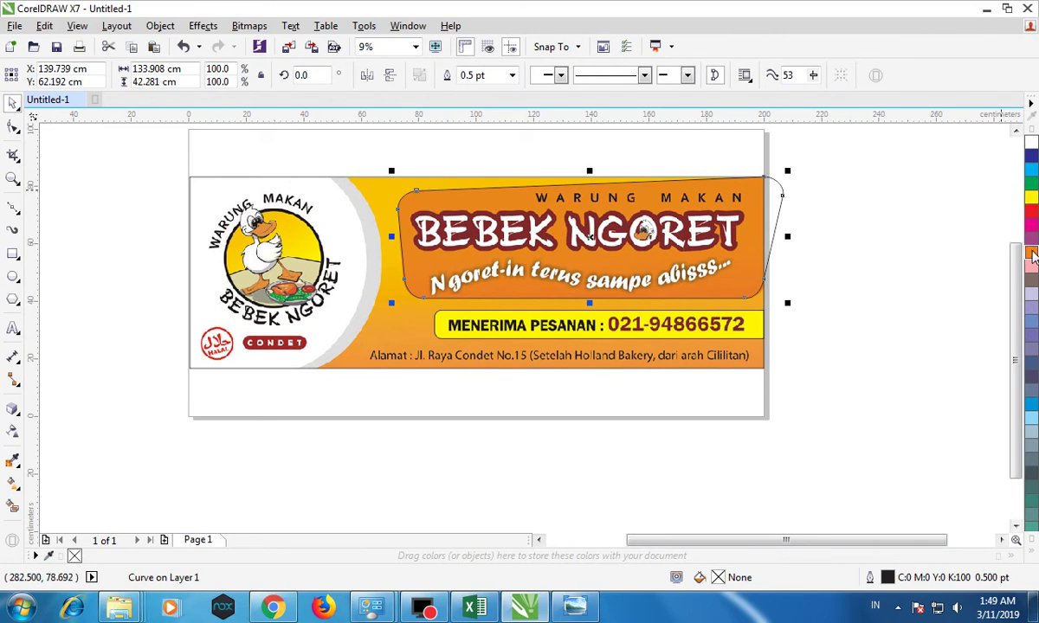
Fill the heading curve orange with no outline, and draw an 88.9 cm circle over the duck logo.
click(1031, 253)
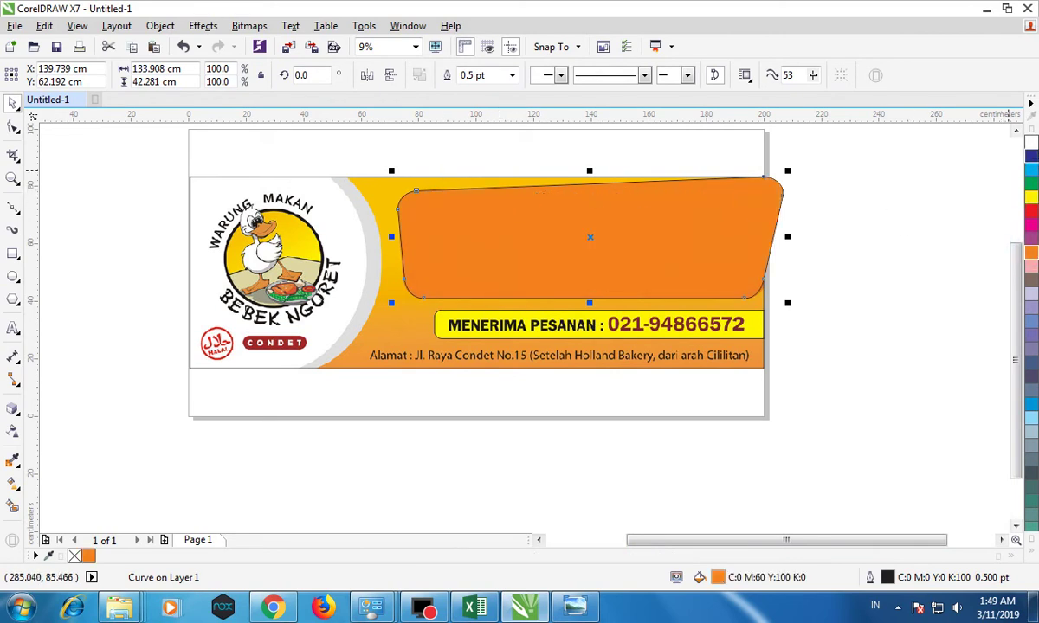
click(1033, 555)
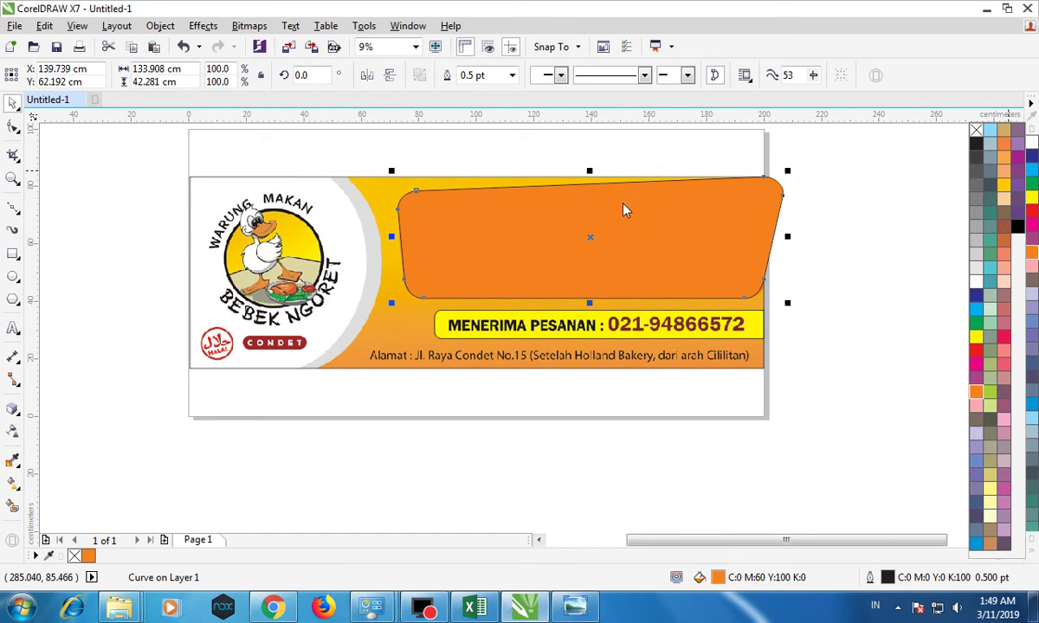
right_click(976, 134)
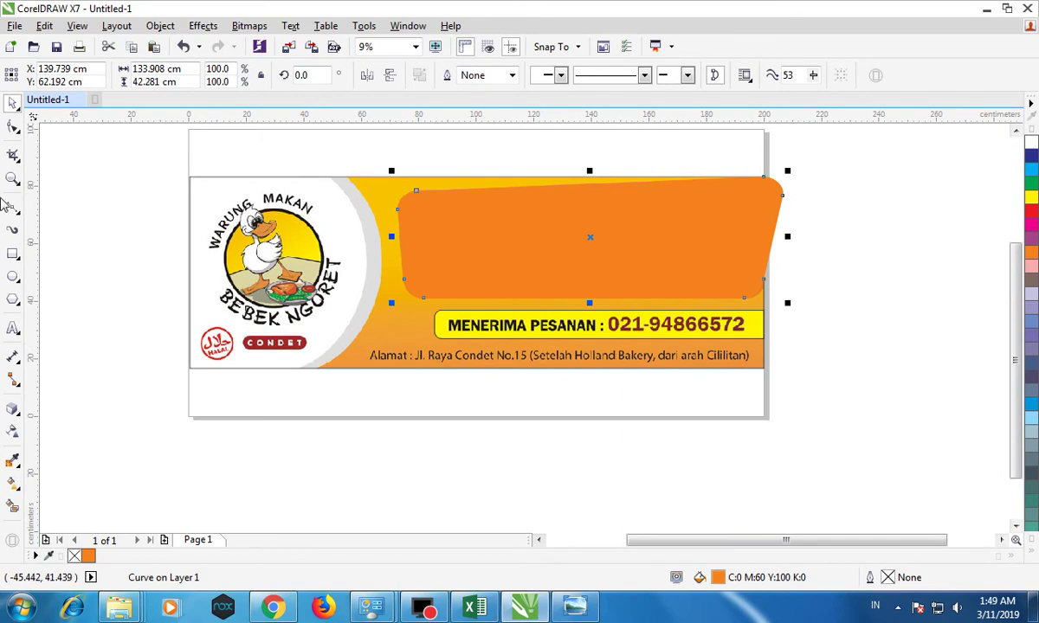
click(13, 275)
drag(96, 138, 354, 399)
Resize and reposition the circle so it is centred around the duck logo.
click(1015, 131)
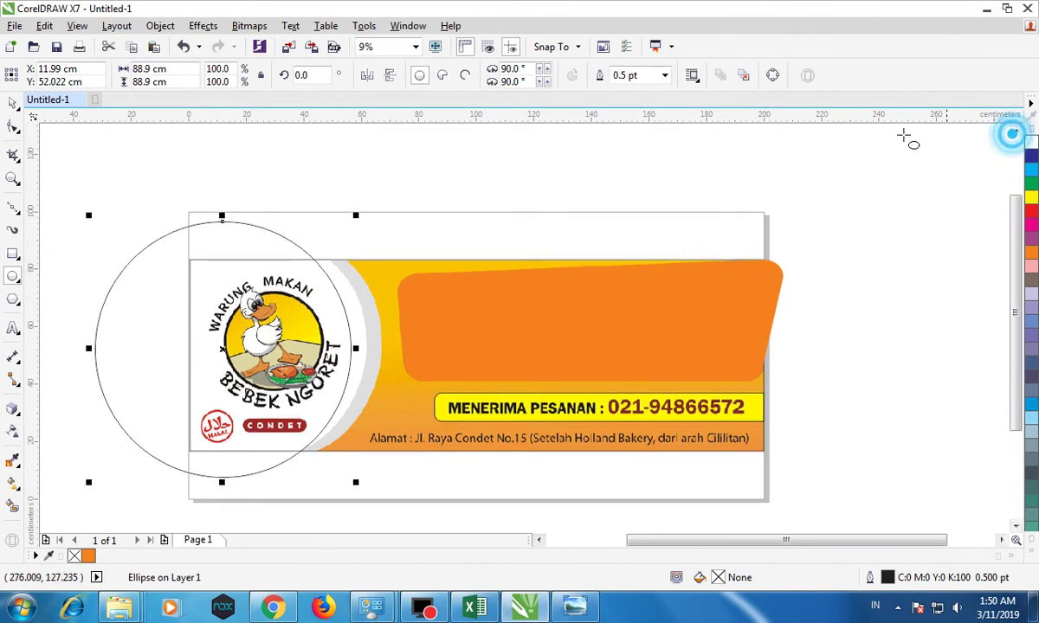
drag(355, 216, 367, 202)
click(13, 102)
drag(228, 205, 227, 231)
drag(228, 227, 228, 212)
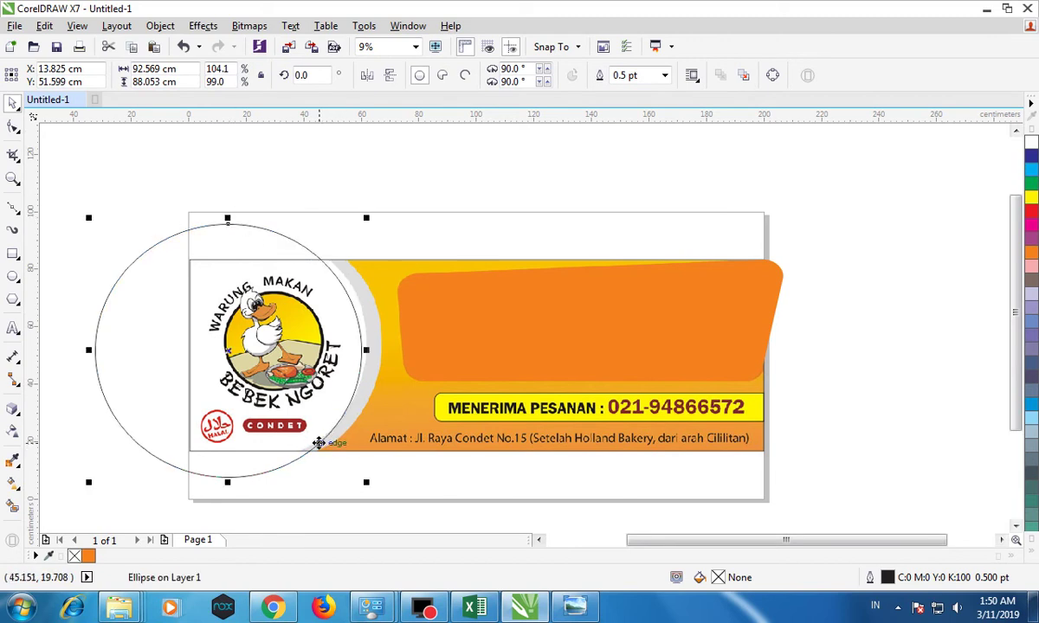
scroll(318, 442, up, 2)
drag(315, 443, 309, 436)
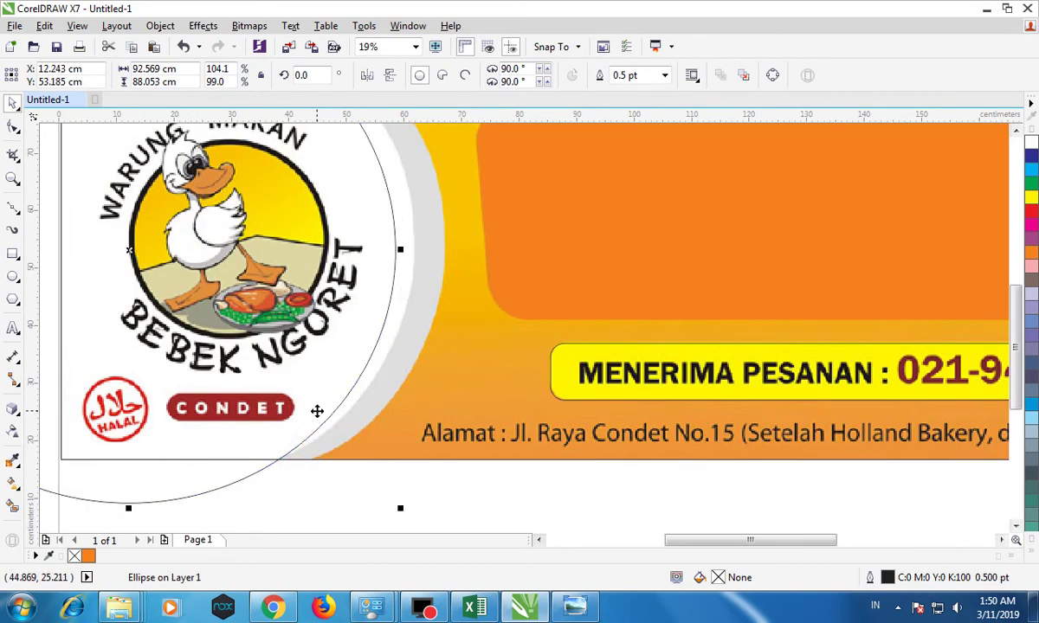
scroll(317, 411, down, 2)
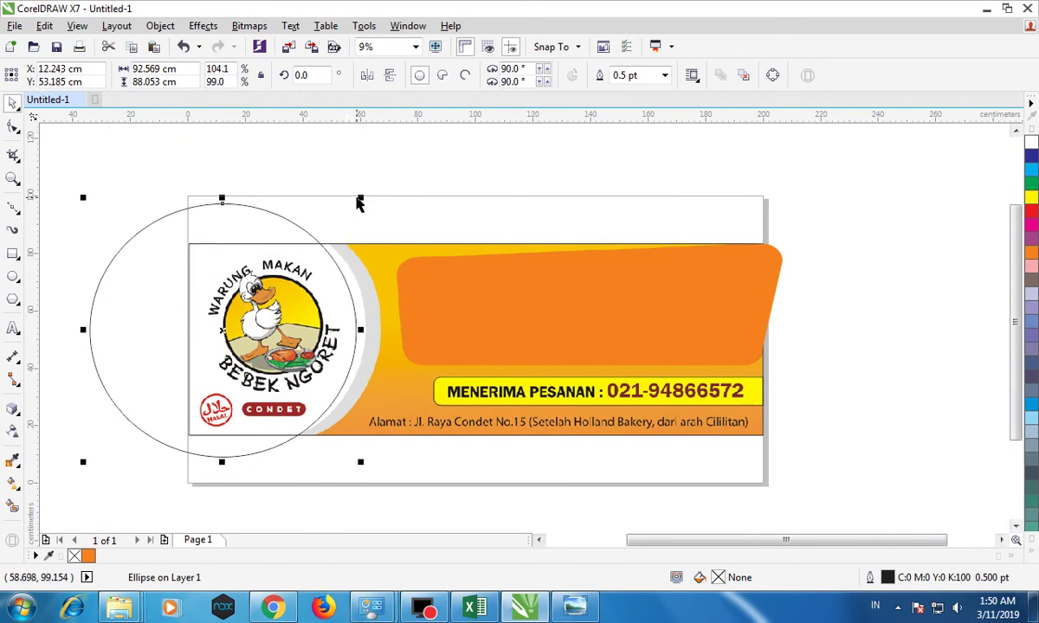
drag(359, 195, 397, 187)
drag(226, 192, 227, 203)
drag(368, 204, 373, 199)
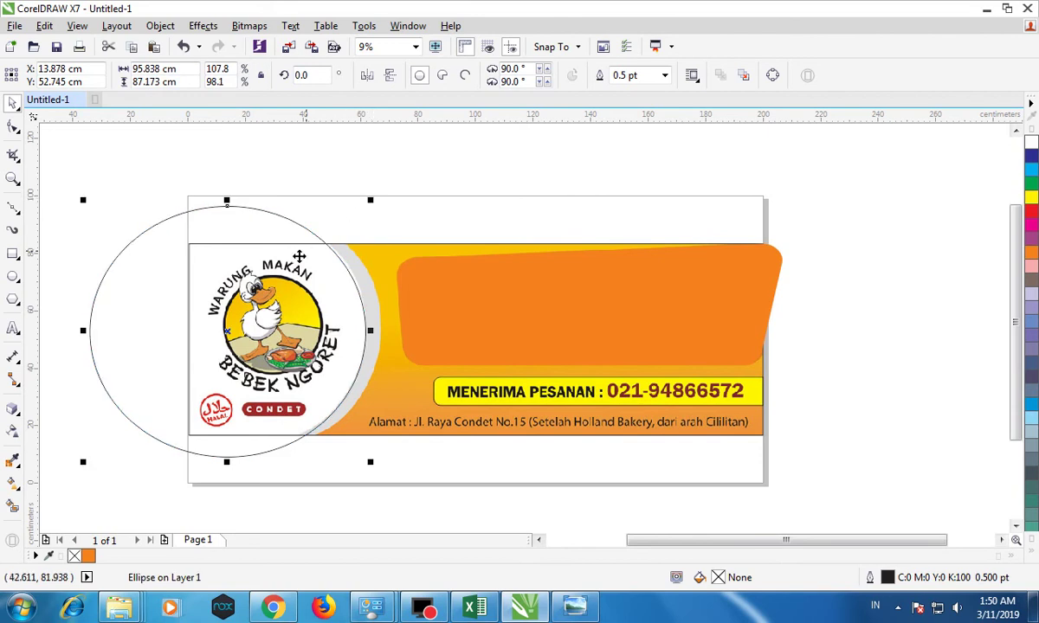
scroll(268, 271, up, 2)
drag(302, 260, 314, 251)
scroll(385, 215, down, 2)
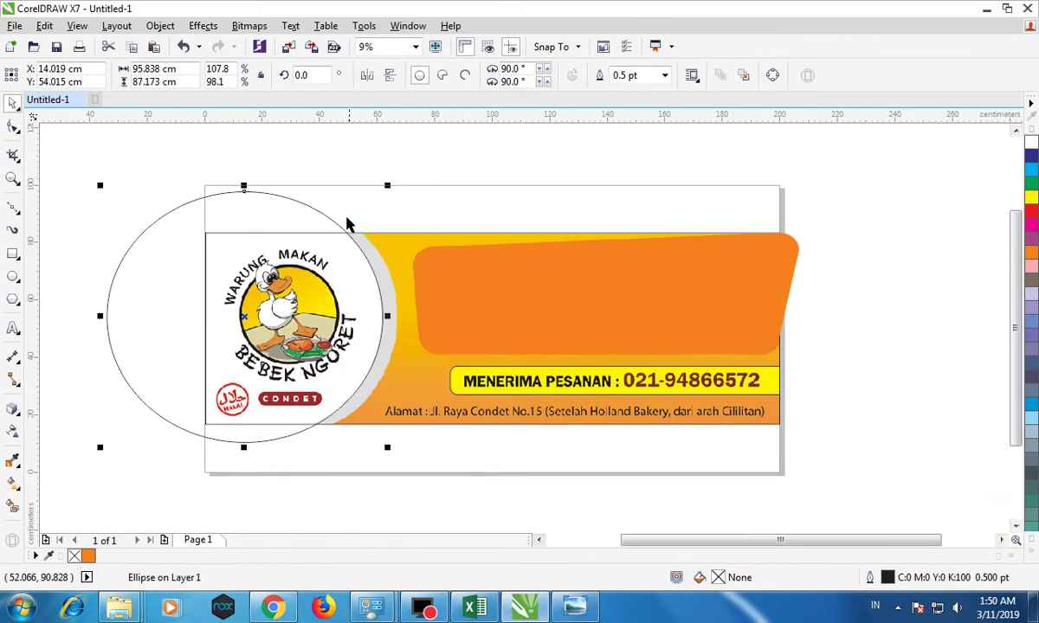
Duplicate the circle and enlarge the copy to about 105.8 × 96.2 cm.
click(132, 47)
click(153, 46)
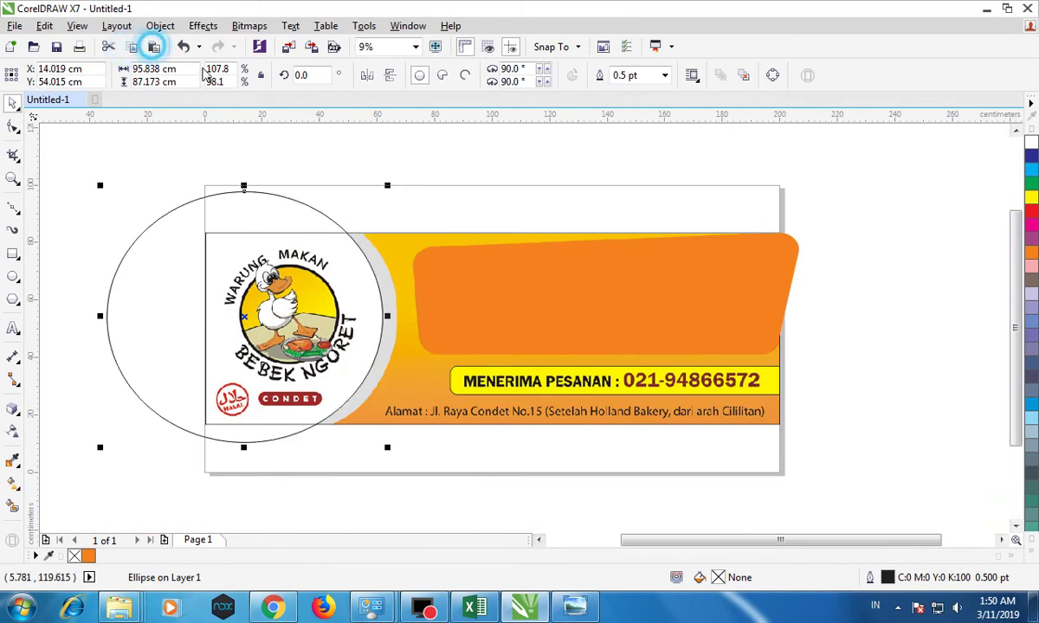
drag(389, 185, 415, 172)
click(464, 160)
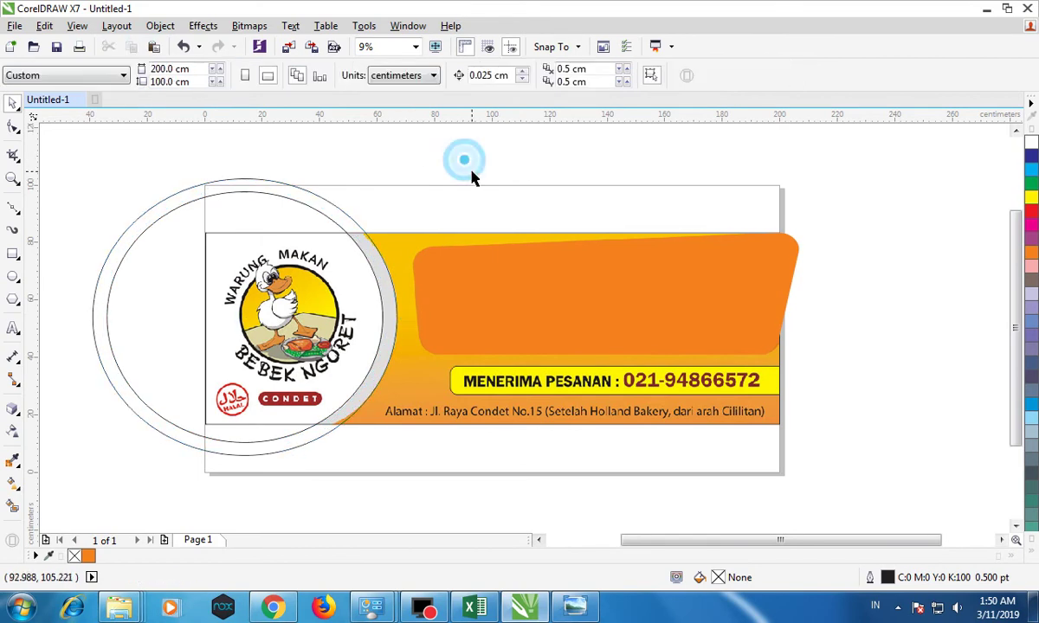
click(311, 209)
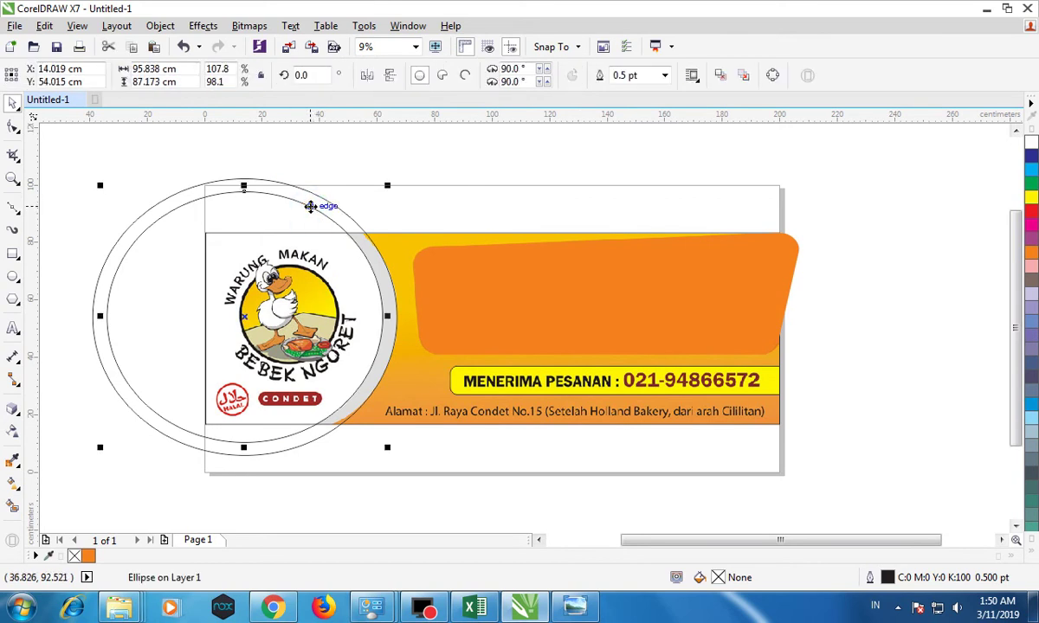
Bring the outer circle to the front of the page.
right_click(303, 202)
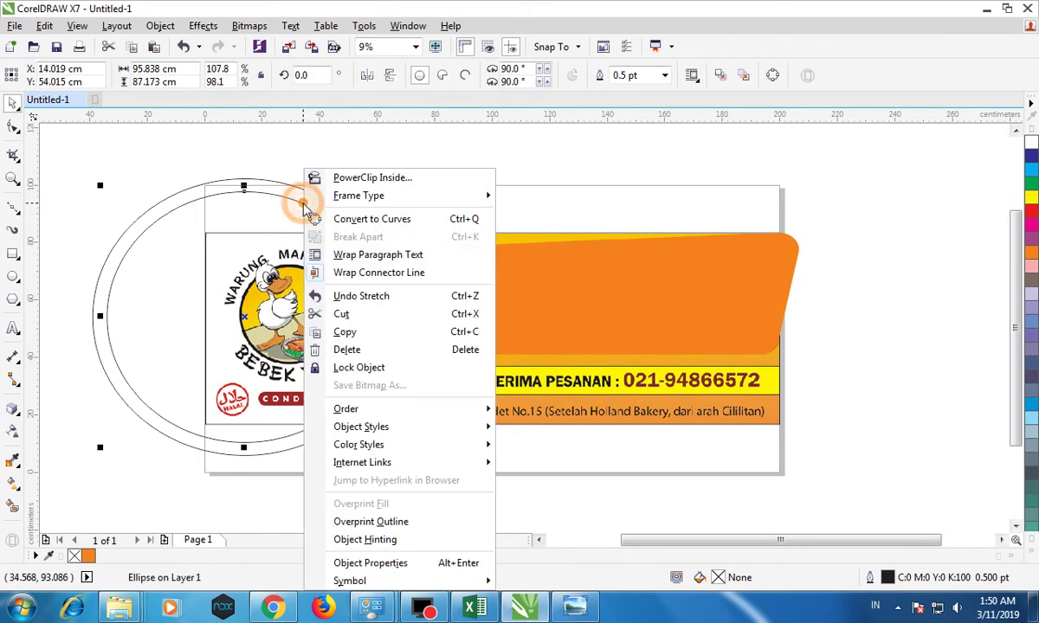
click(374, 410)
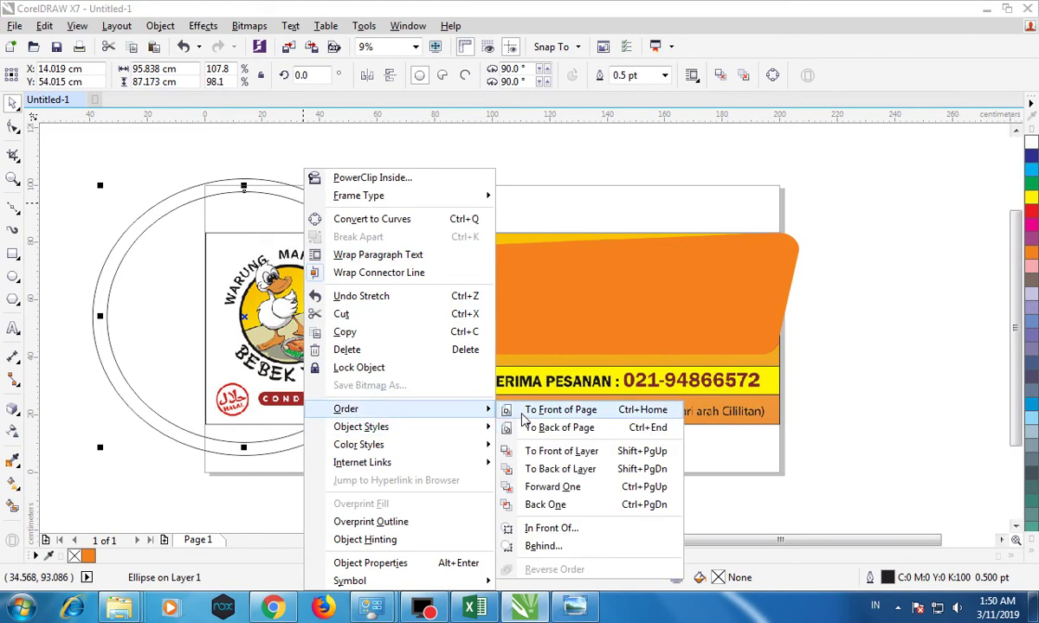
click(524, 411)
click(422, 154)
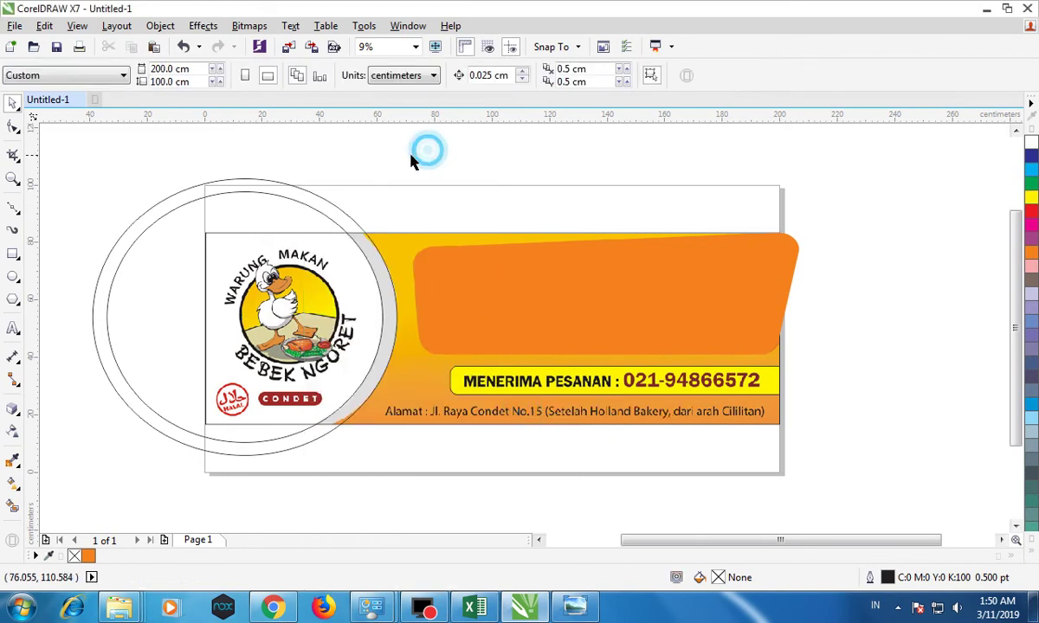
Fill the inner circle orange and the outer circle red.
click(308, 206)
click(1031, 255)
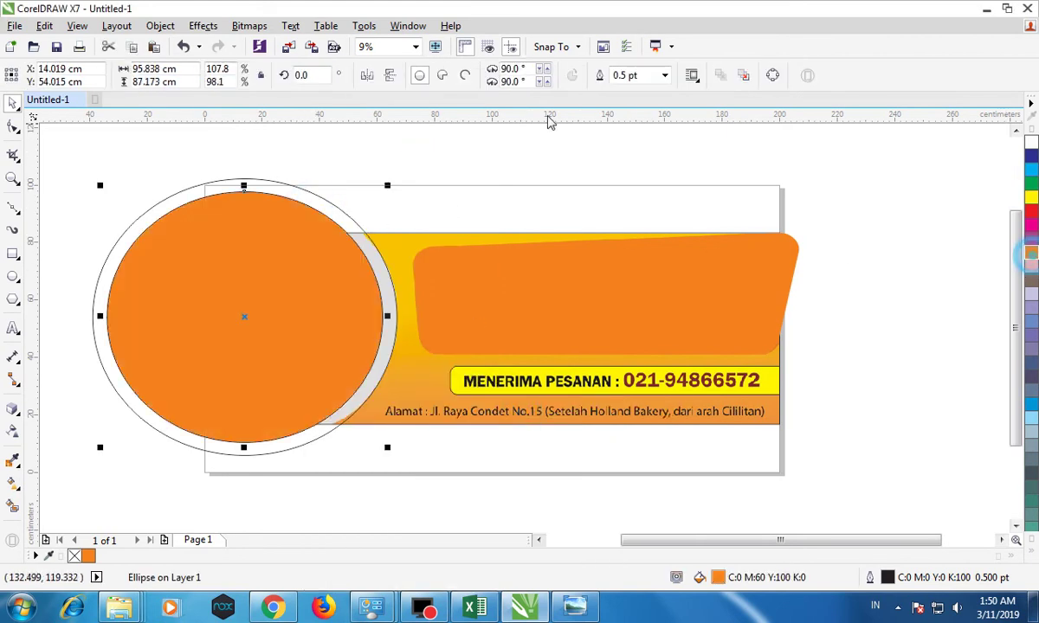
click(320, 199)
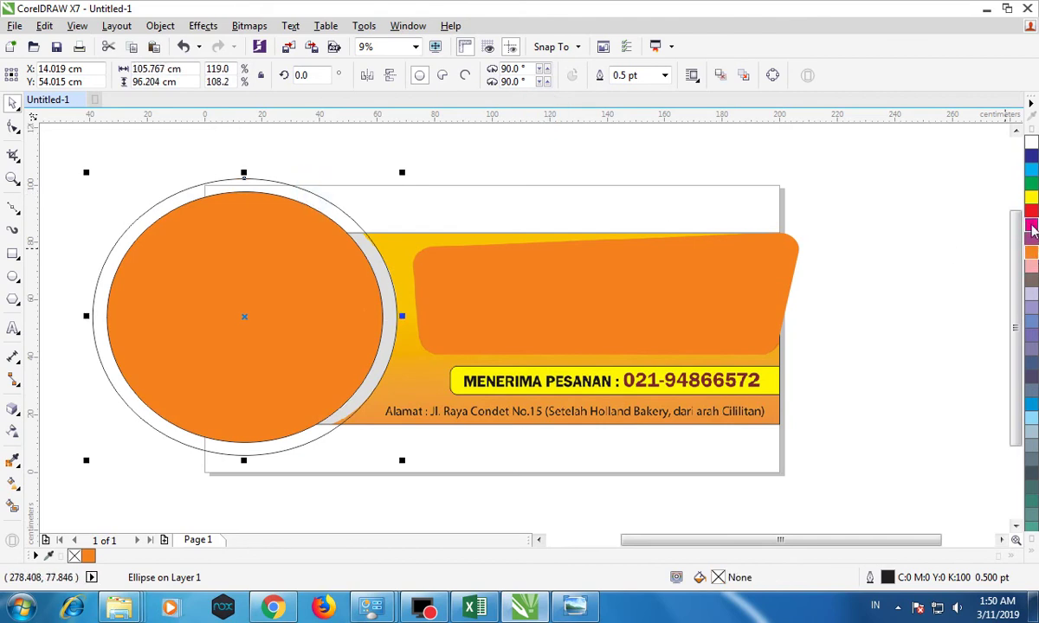
click(1032, 212)
Apply Back Minus Front to both circles to leave a red ring around the logo.
click(557, 165)
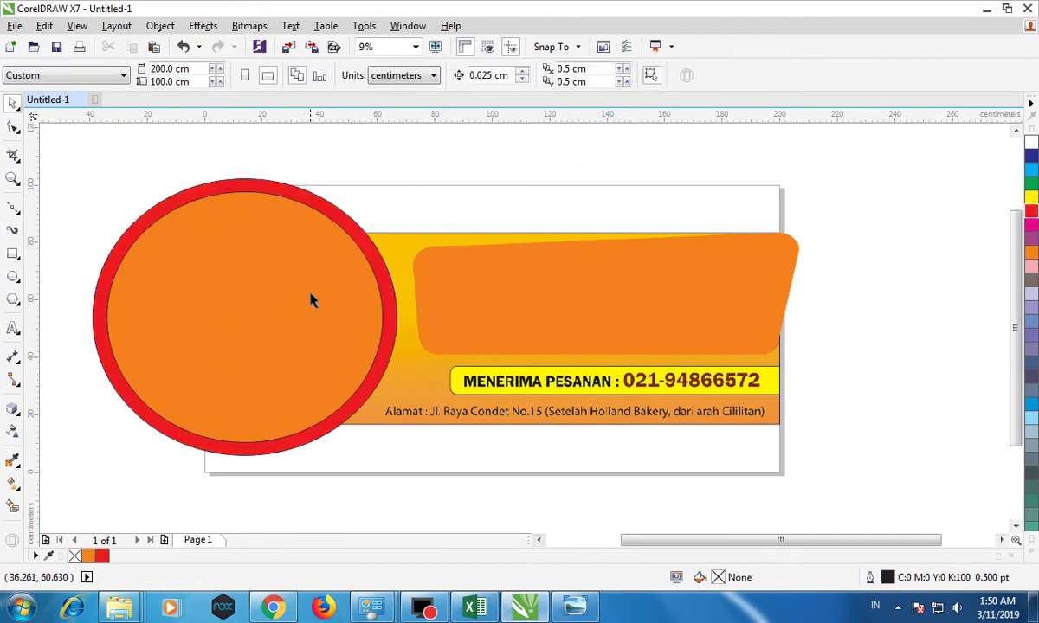
click(259, 227)
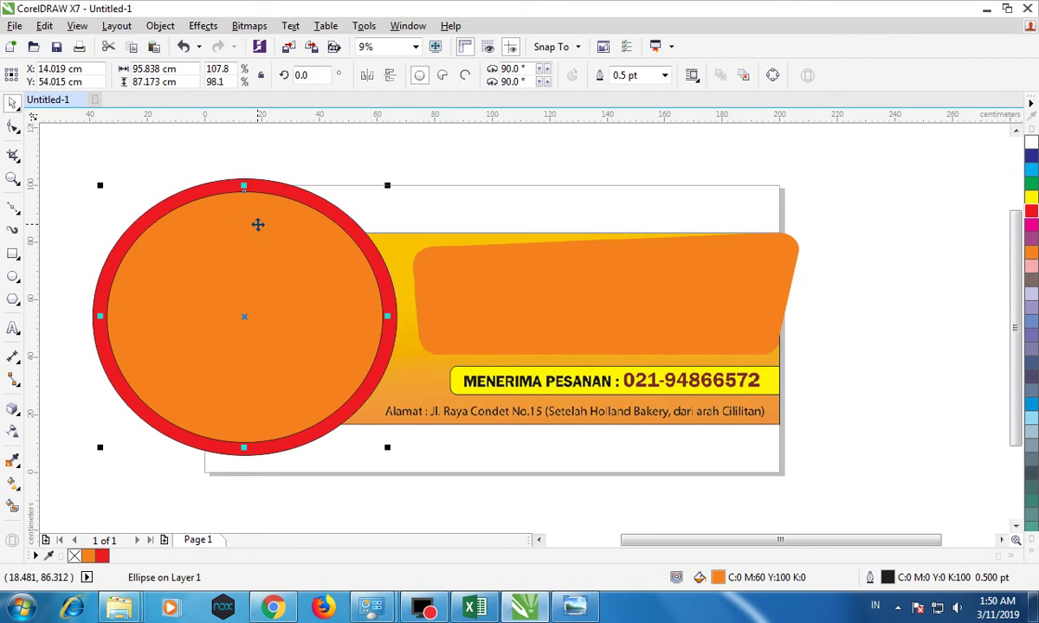
shift+click(272, 180)
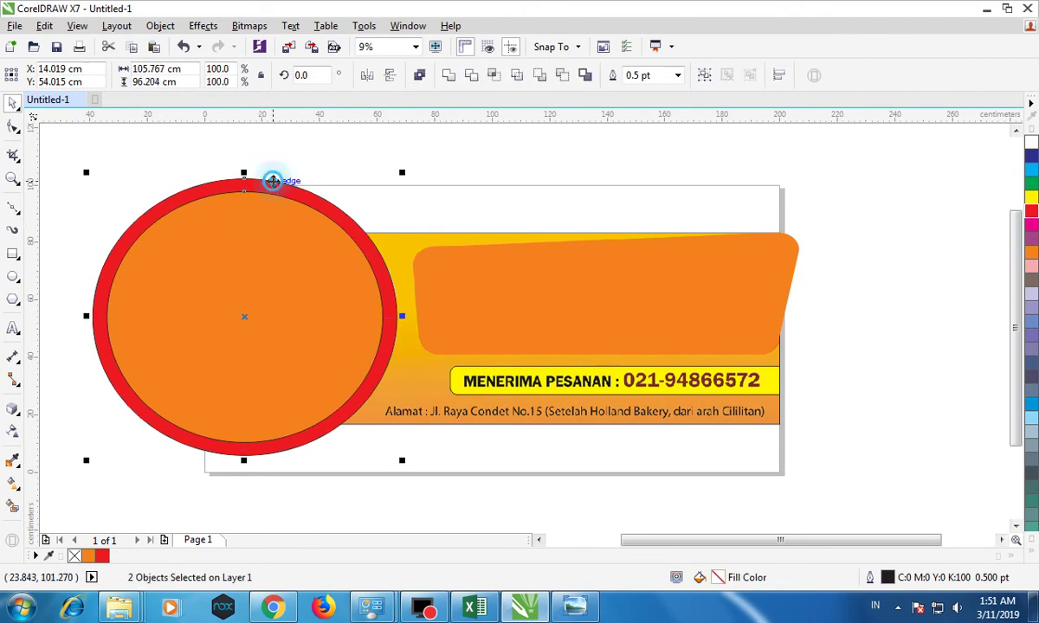
click(568, 75)
click(478, 134)
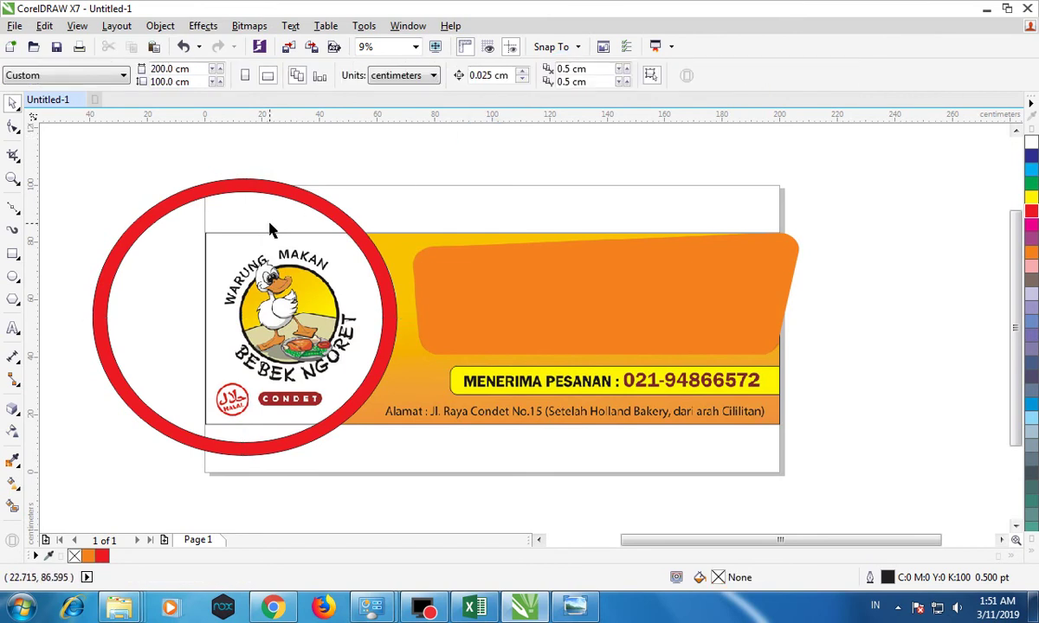
click(512, 271)
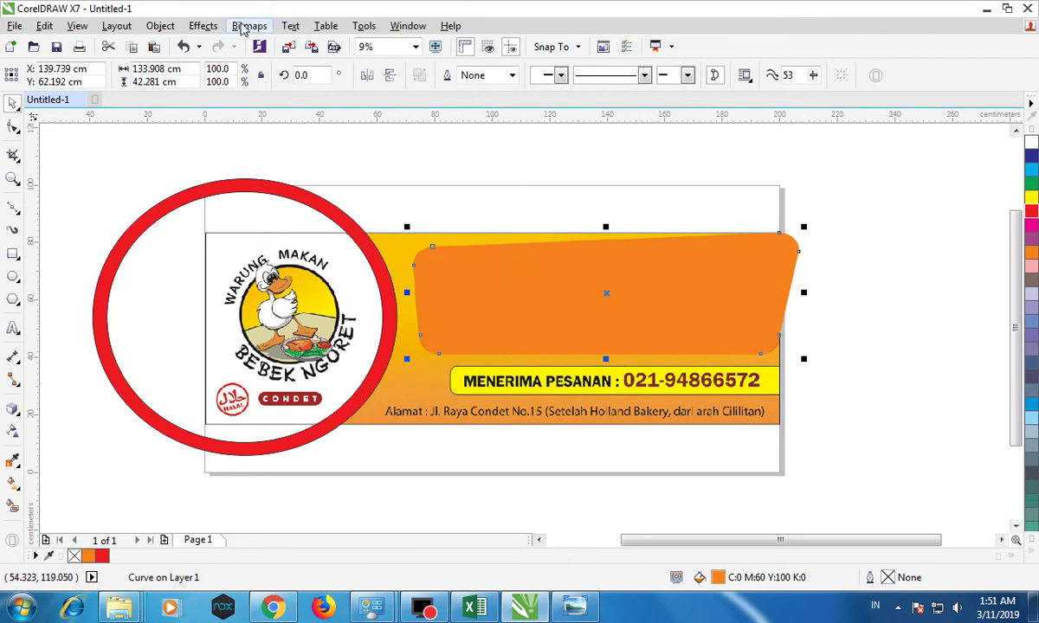
PowerClip the orange panel inside the banner rectangle.
click(161, 26)
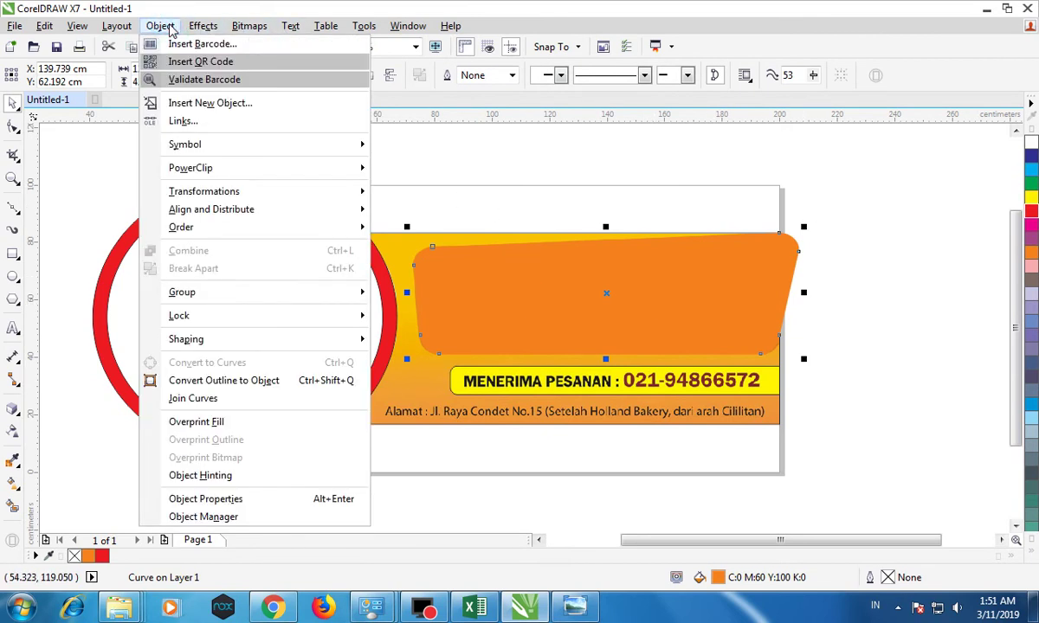
mouse_move(209, 169)
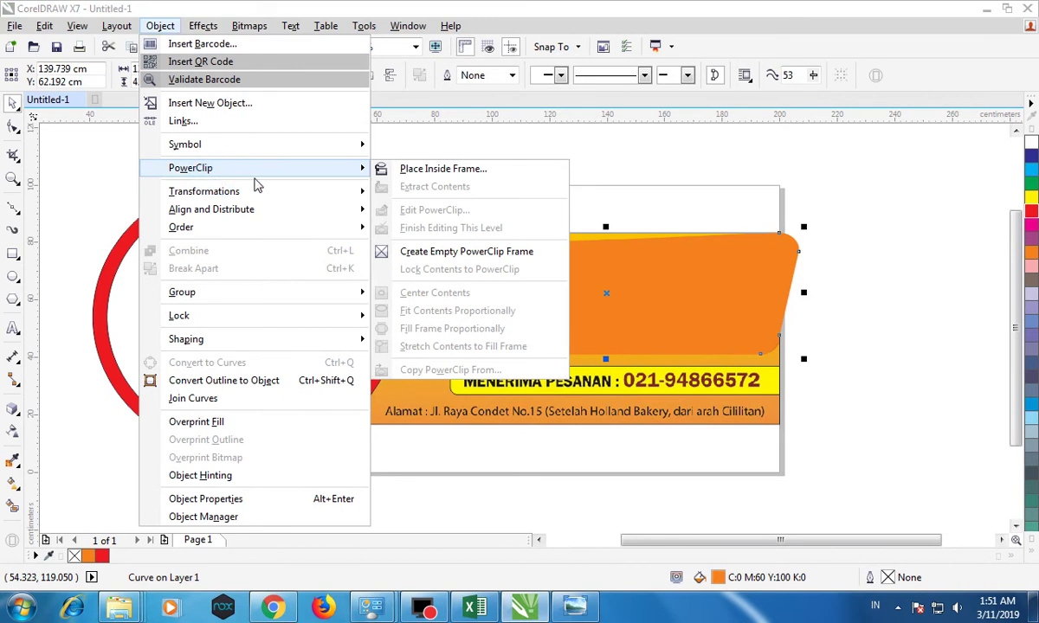
click(422, 169)
click(385, 239)
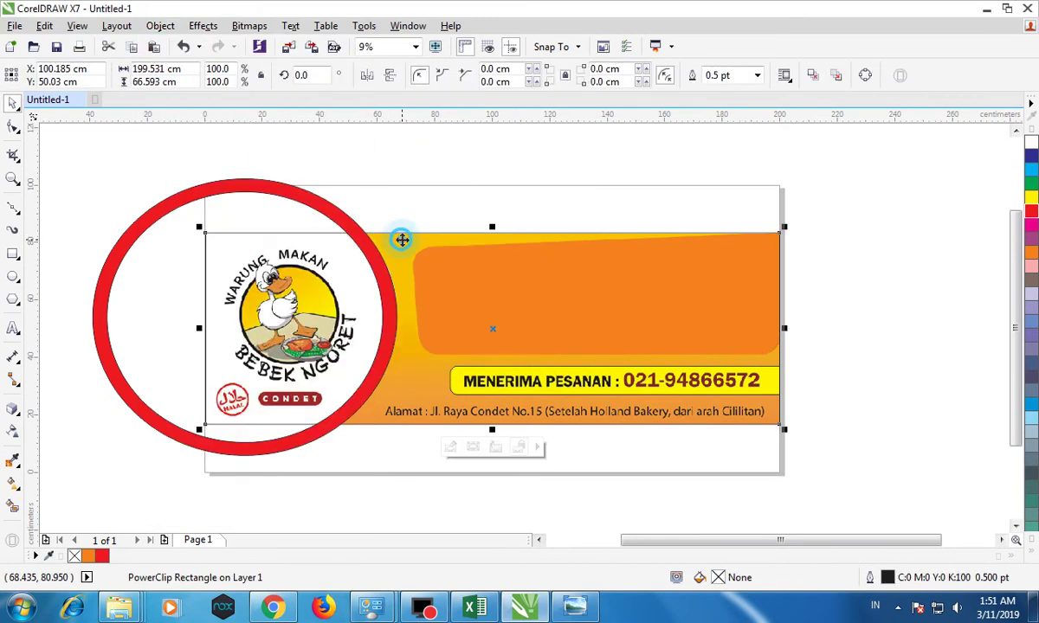
click(581, 174)
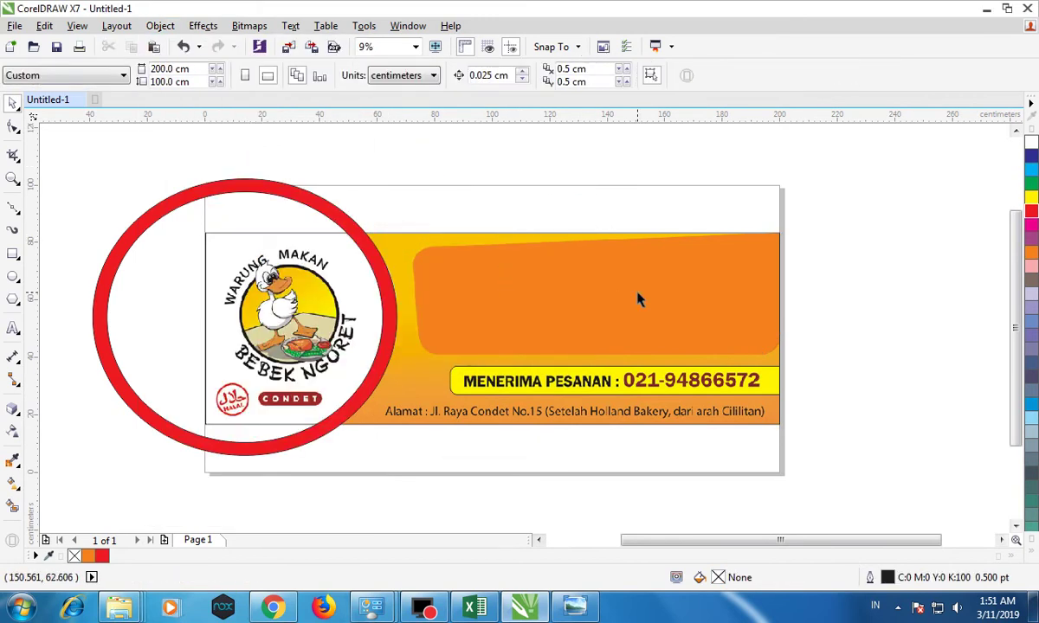
Delete the red ring and reselect the clipped banner rectangle.
click(289, 201)
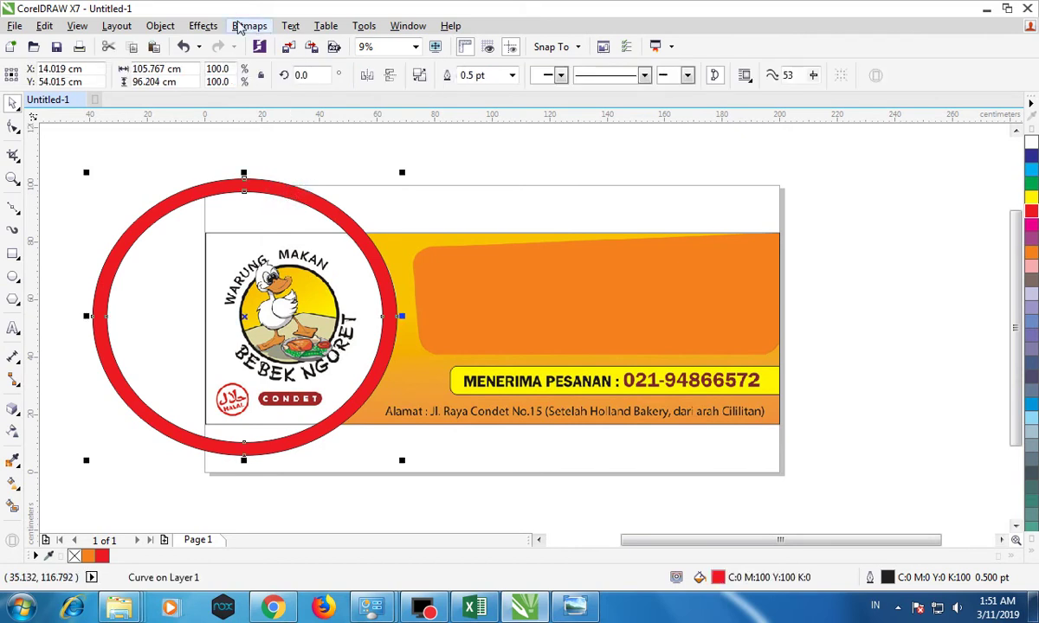
click(202, 26)
click(202, 26)
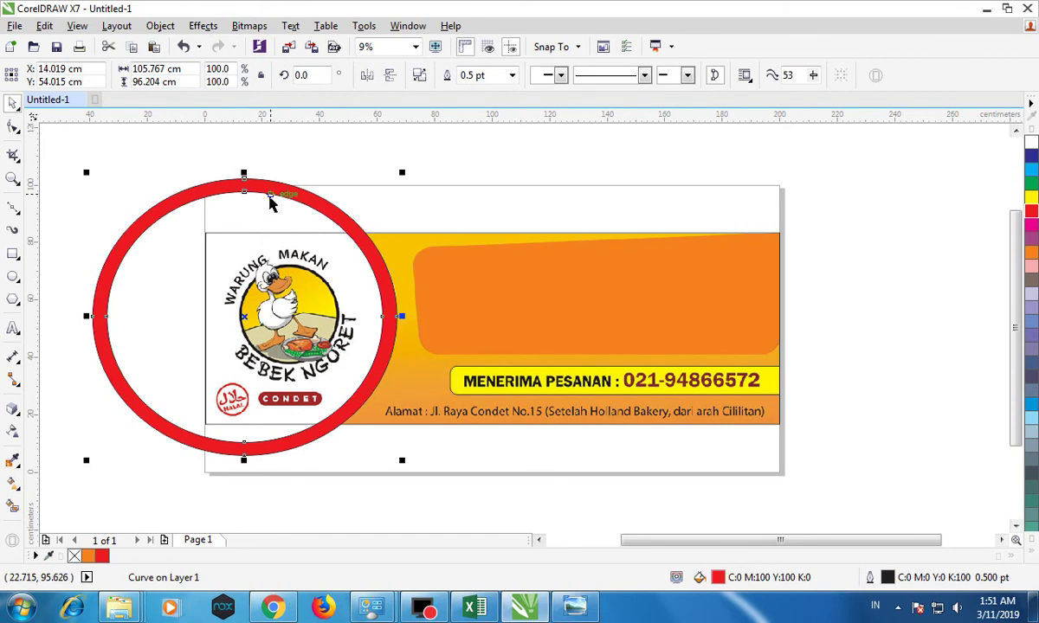
key(Delete)
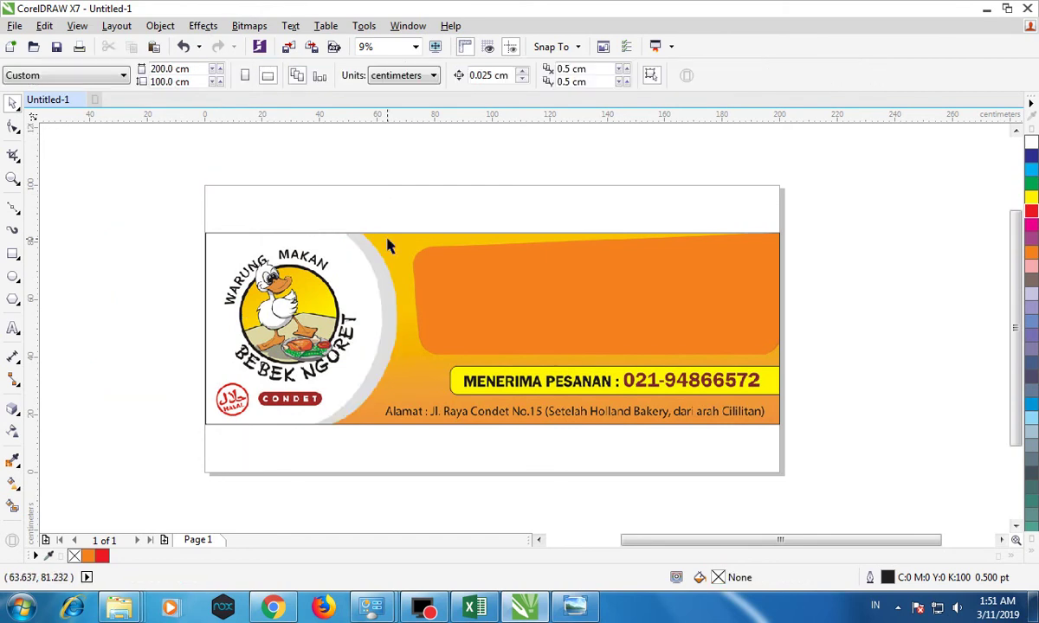
click(388, 240)
right_click(389, 246)
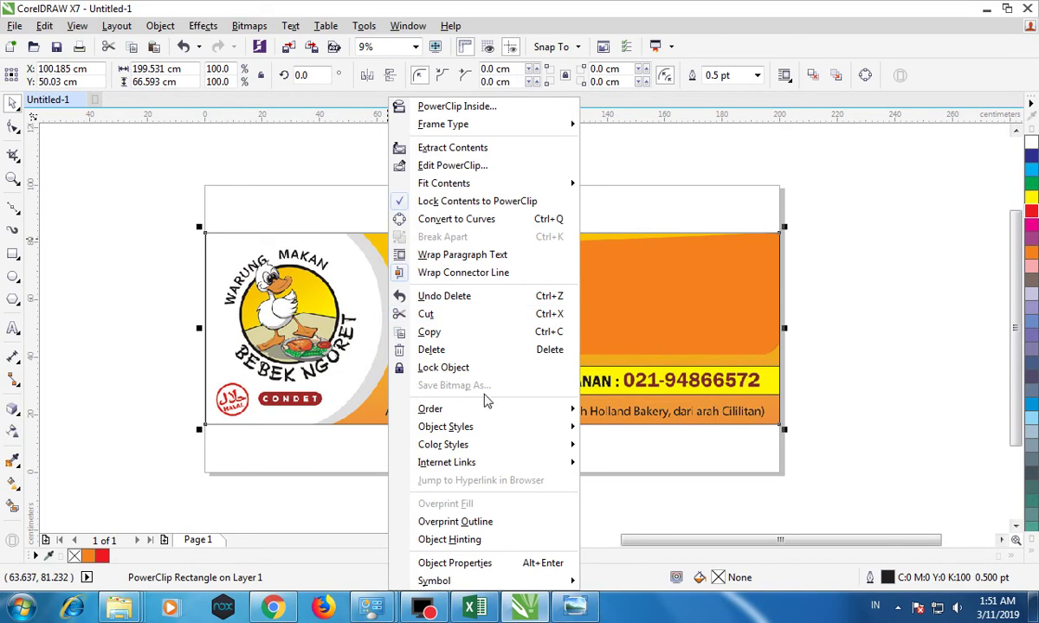
Edit the PowerClip contents and paste the red ring back inside.
click(449, 167)
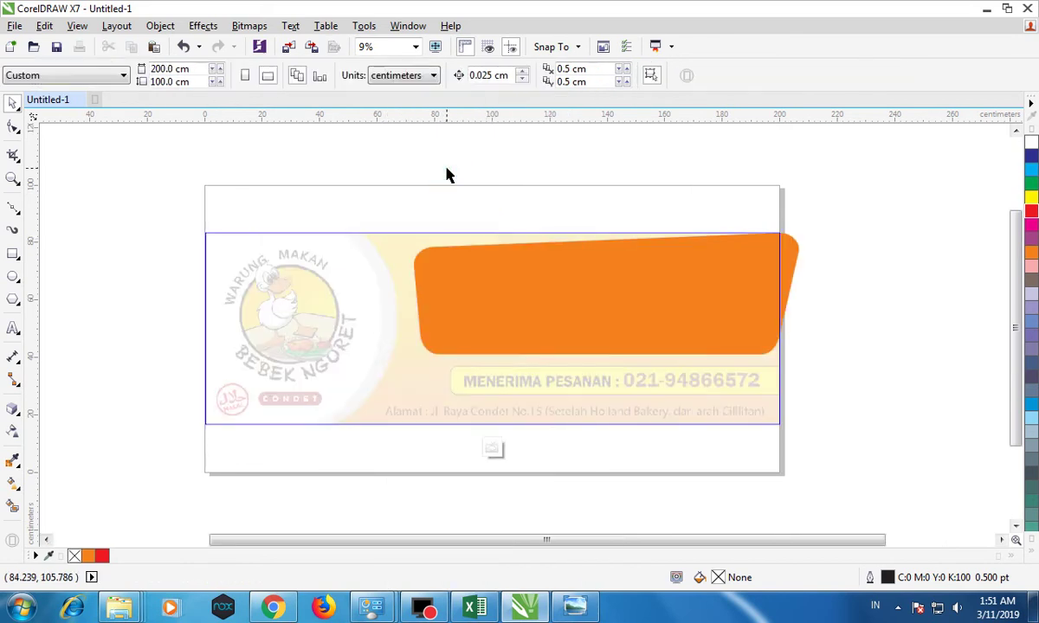
key(ctrl+v)
click(407, 186)
click(313, 204)
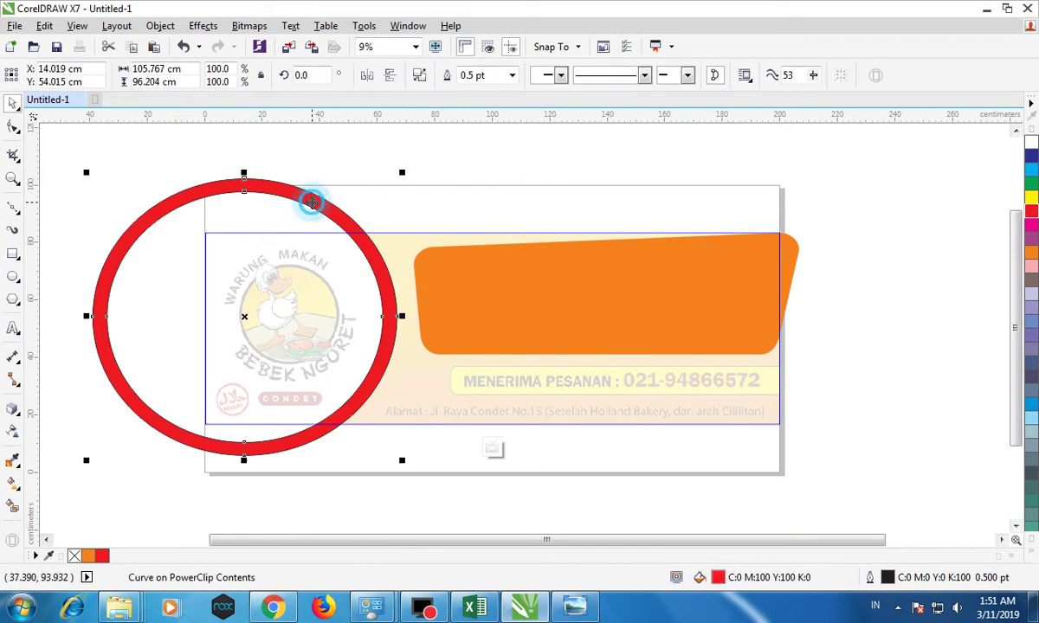
Remove the ring's outline and fill it 30% Black.
click(1031, 539)
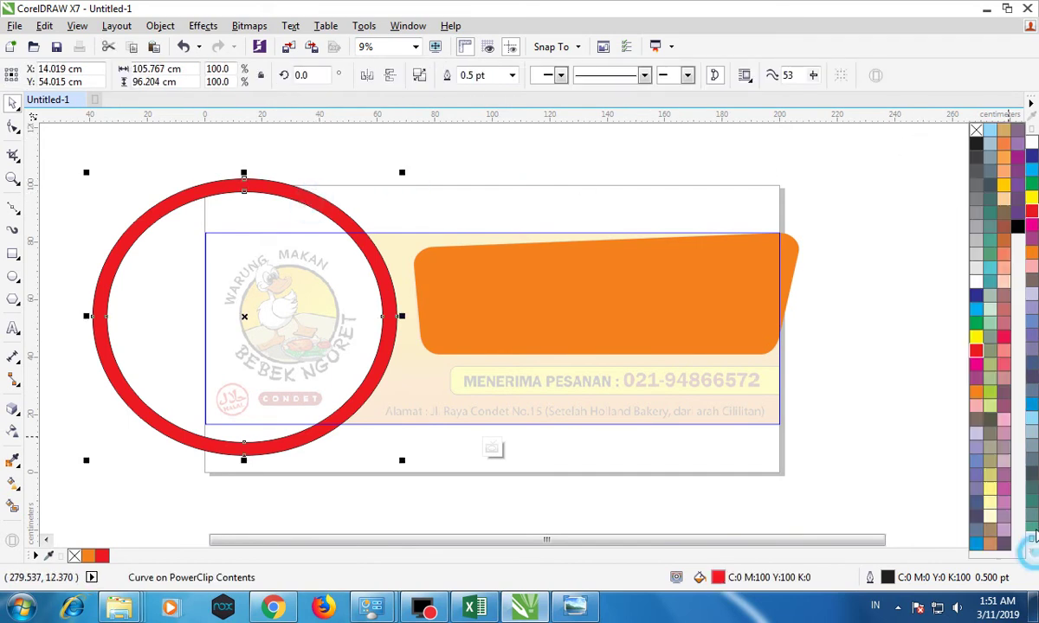
right_click(976, 132)
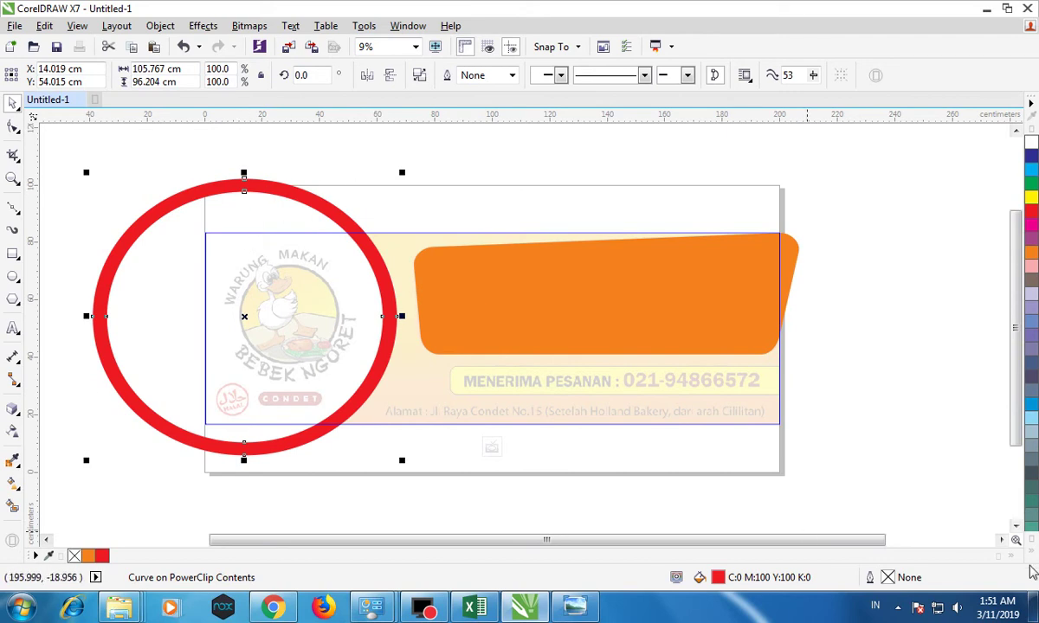
click(1031, 539)
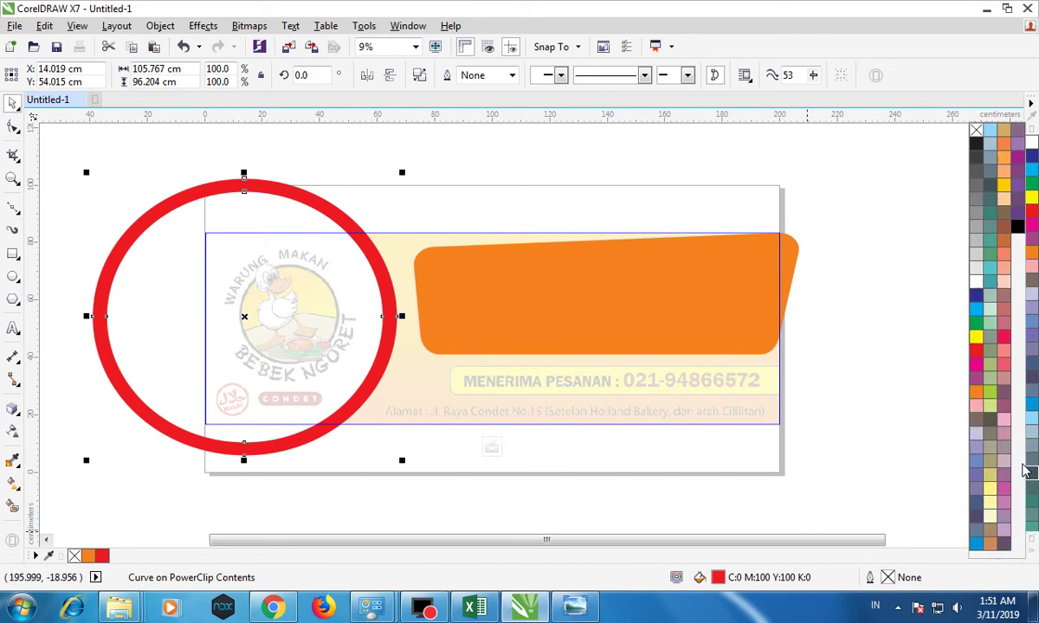
click(975, 258)
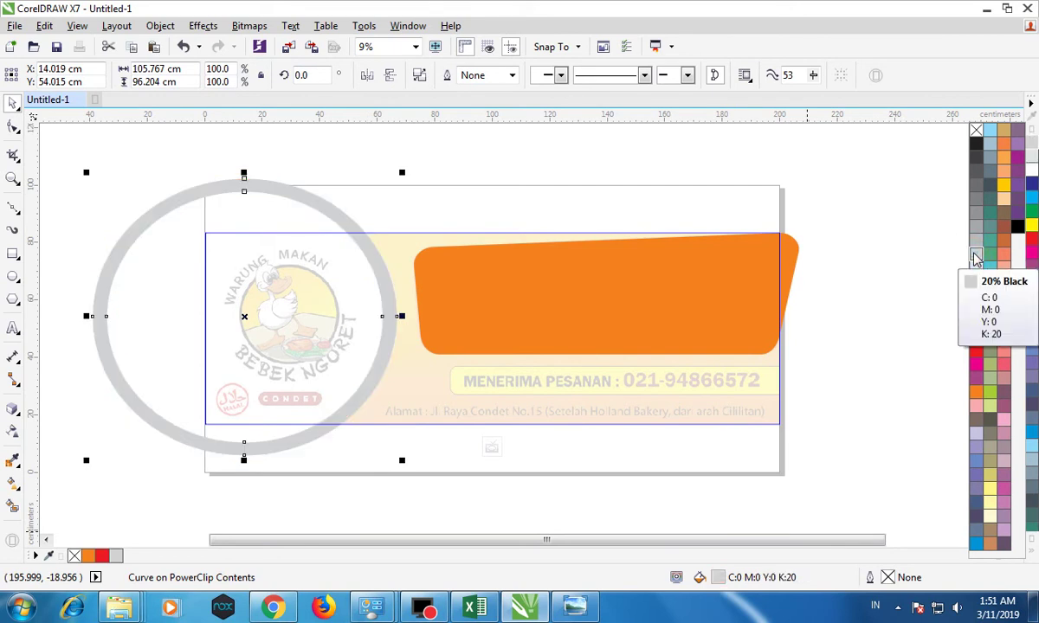
click(976, 243)
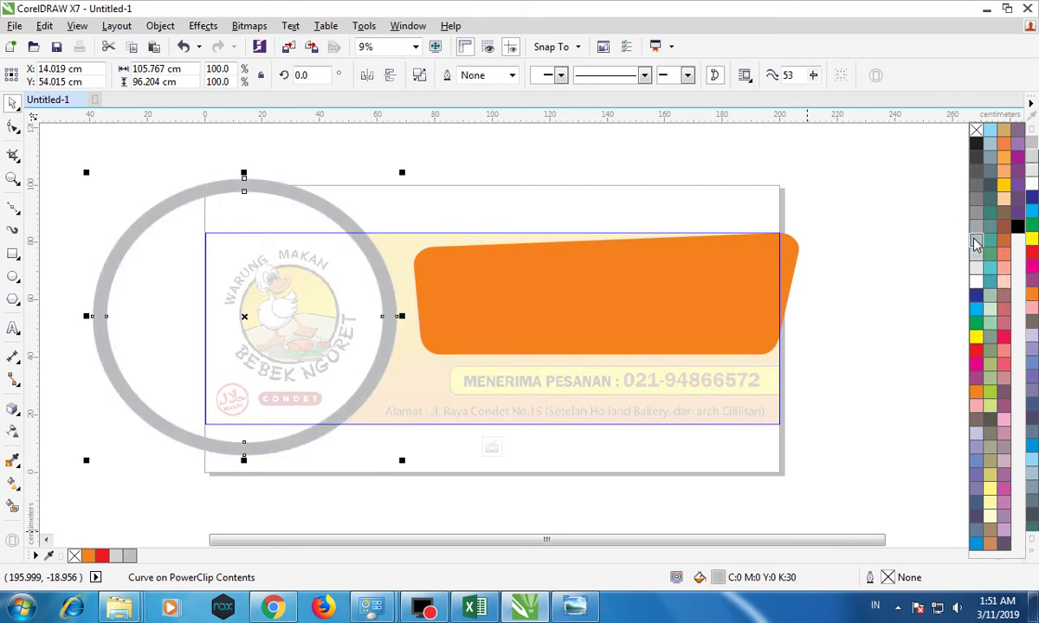
click(614, 290)
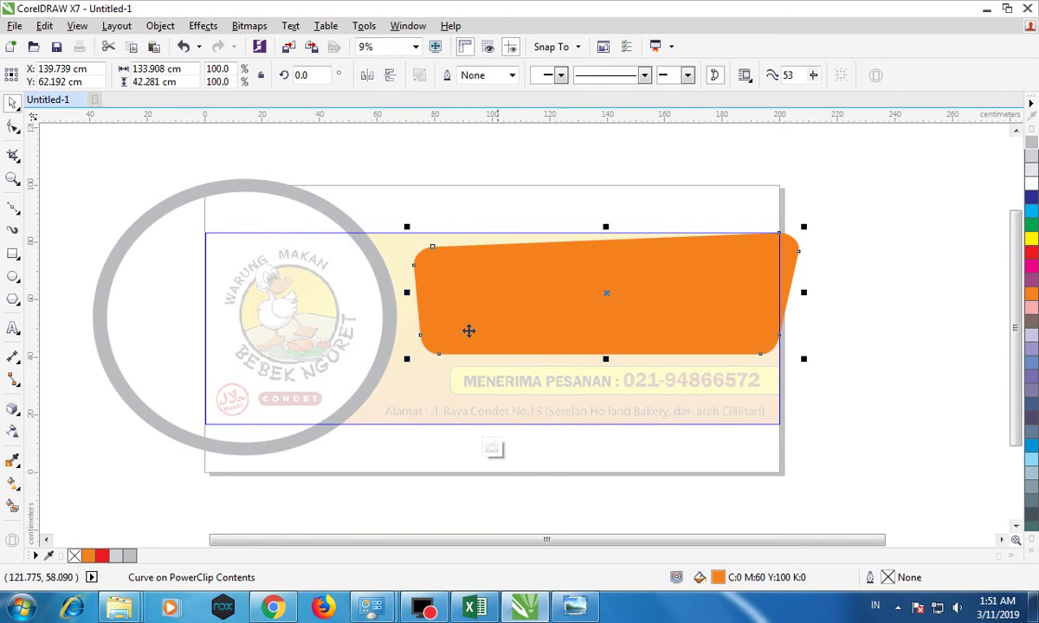
click(95, 417)
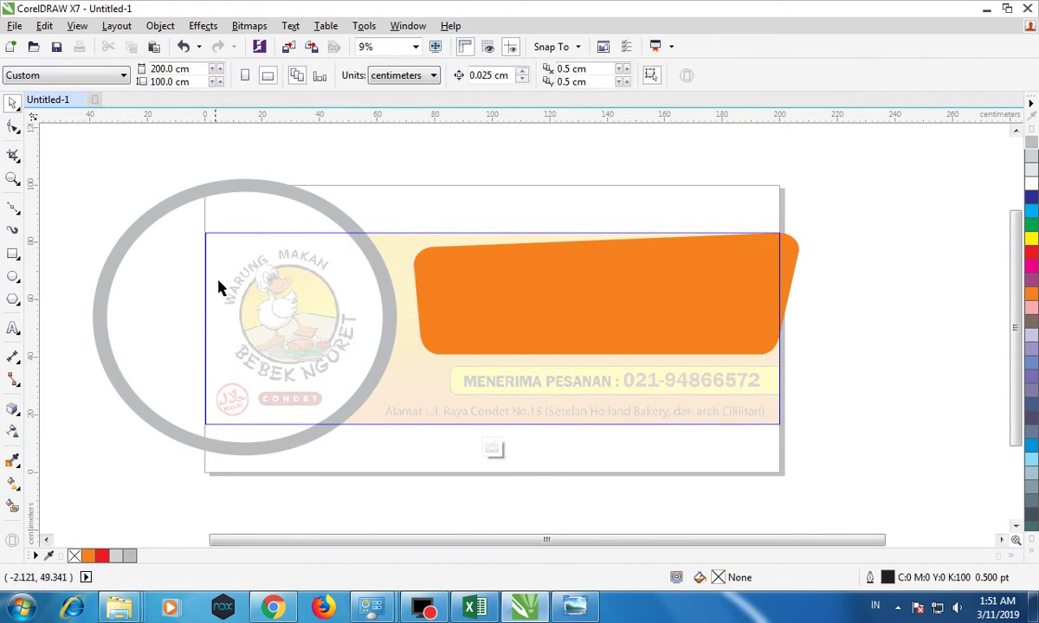
click(79, 127)
click(74, 163)
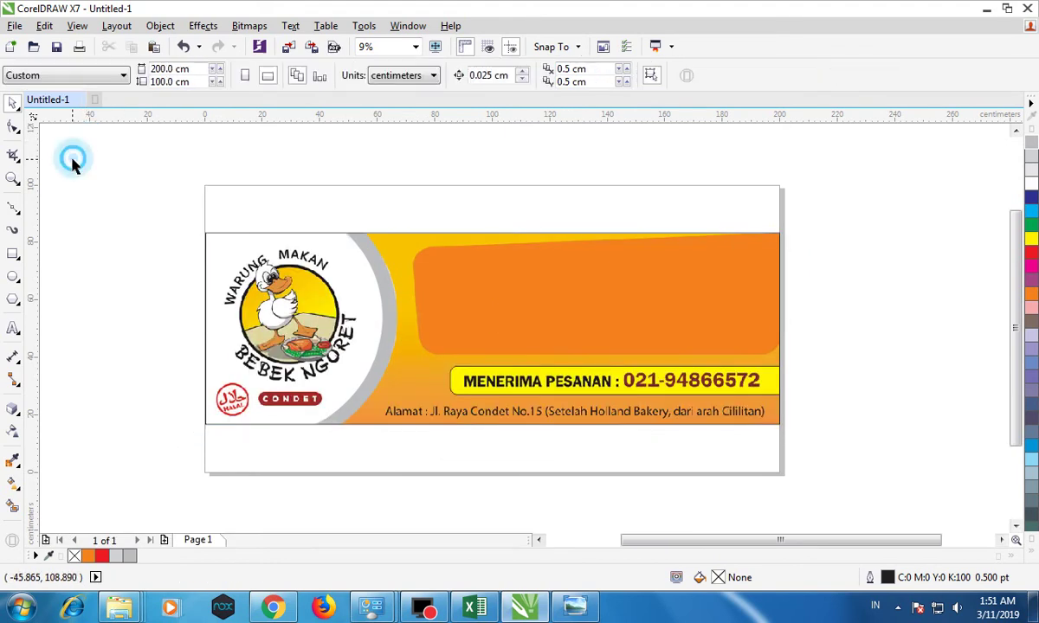
click(389, 235)
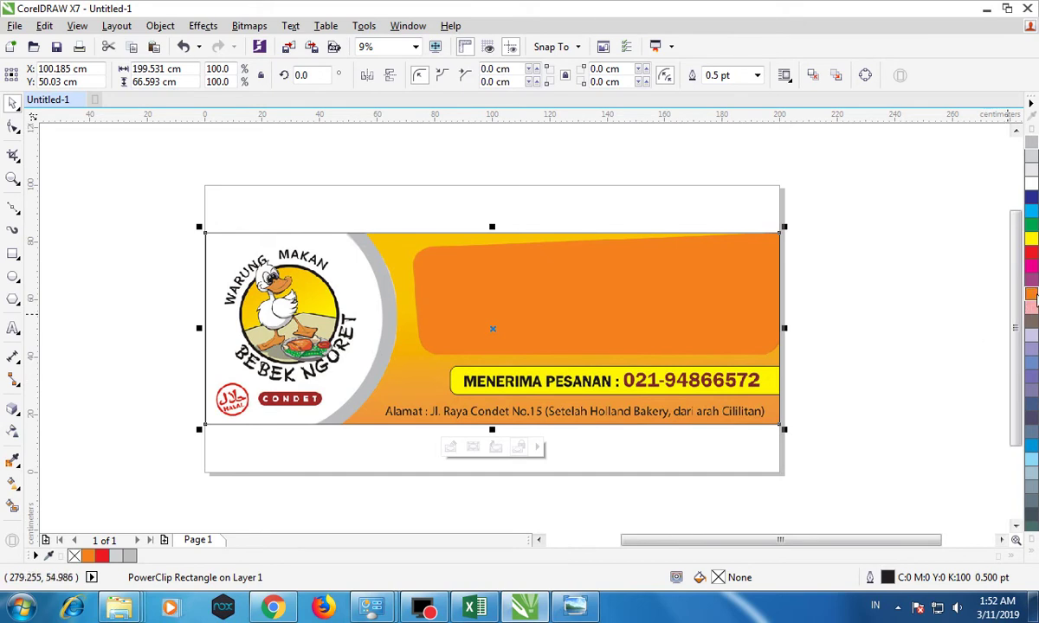
click(1032, 294)
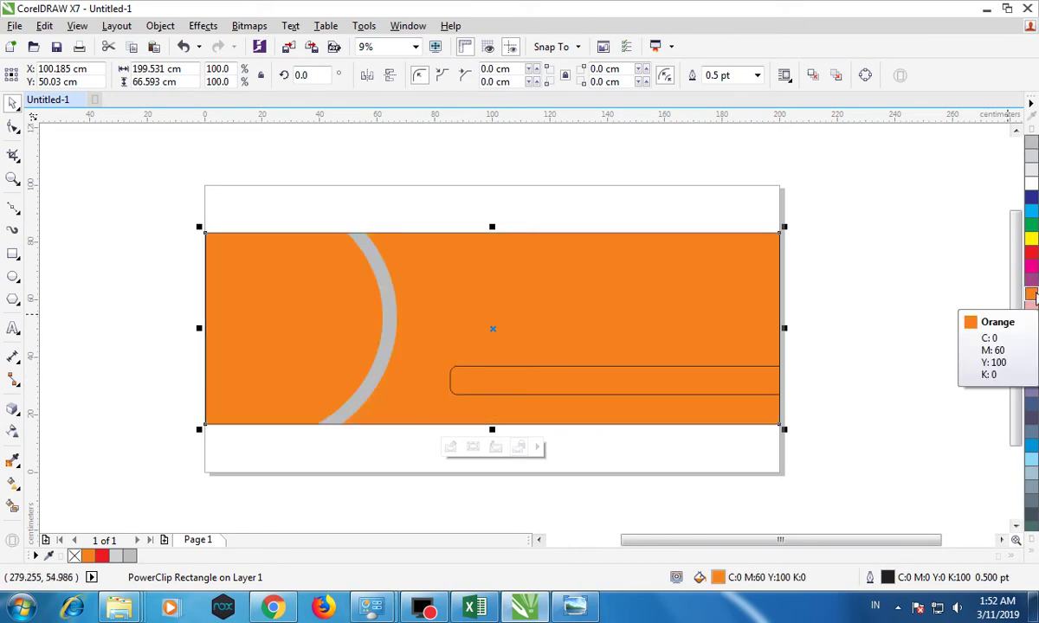
click(183, 46)
click(370, 148)
right_click(397, 247)
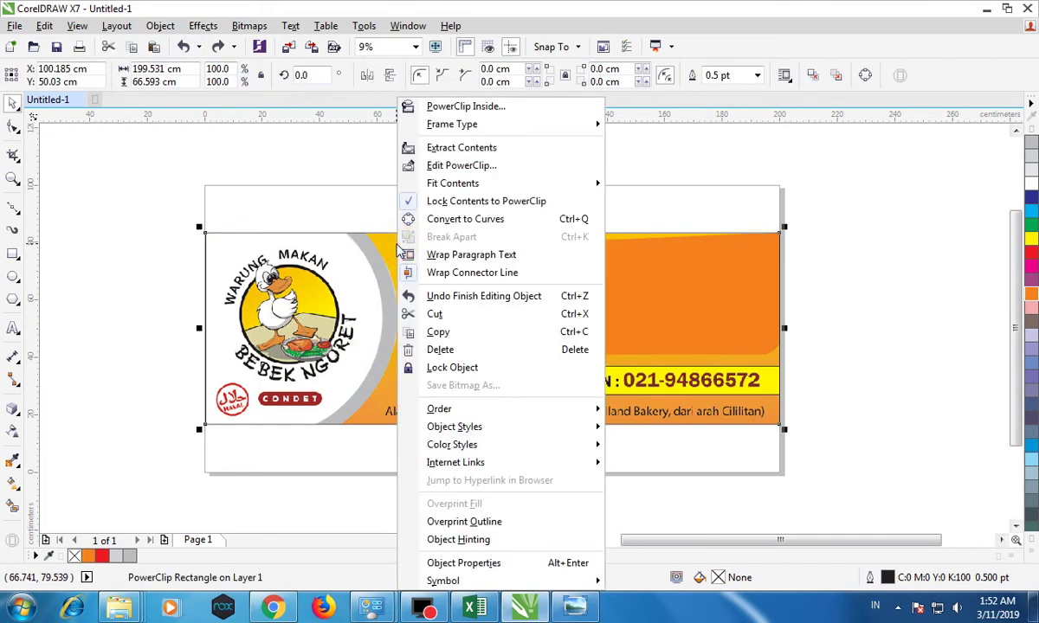
click(457, 172)
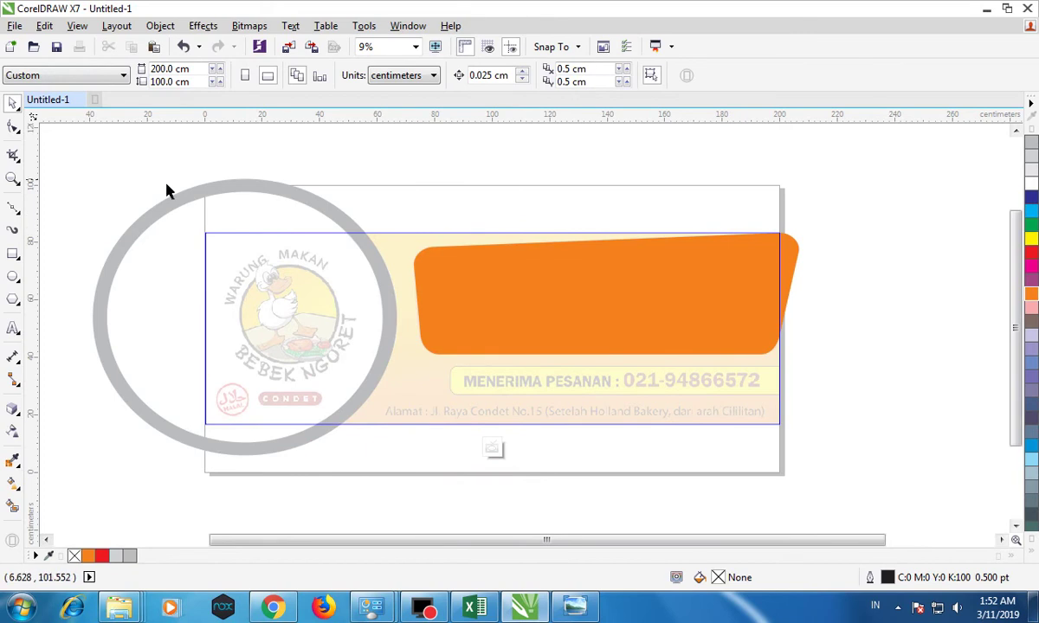
Draw a circle over the logo, sized to fit inside the grey ring.
click(13, 275)
drag(161, 211, 386, 436)
drag(157, 204, 111, 186)
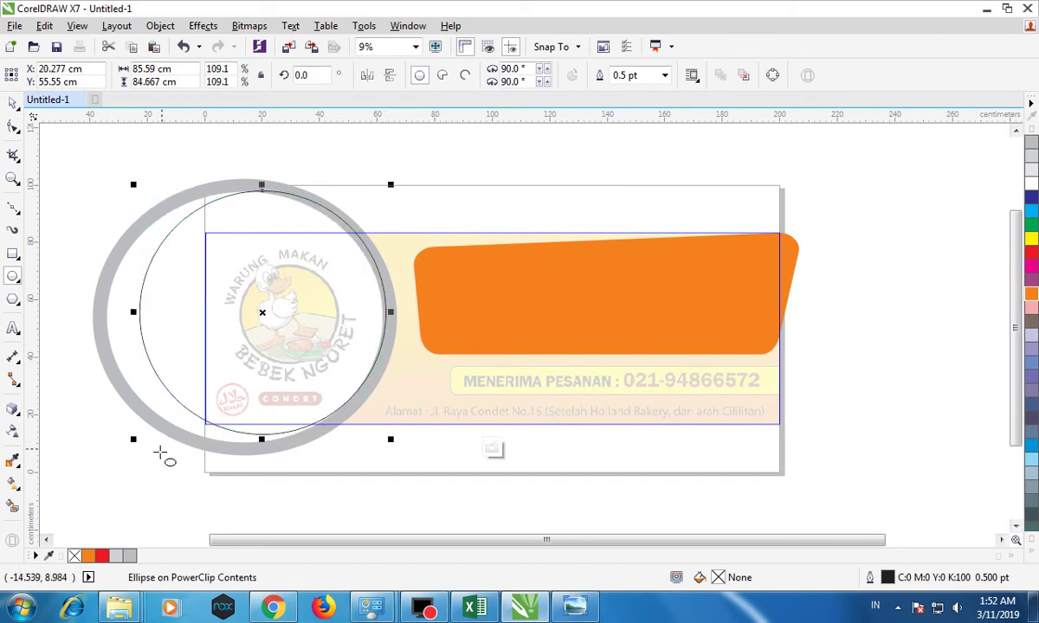
drag(132, 442, 124, 458)
Fill the circle white, send it to the back of the layer, and finish editing the contents.
click(14, 105)
click(1032, 559)
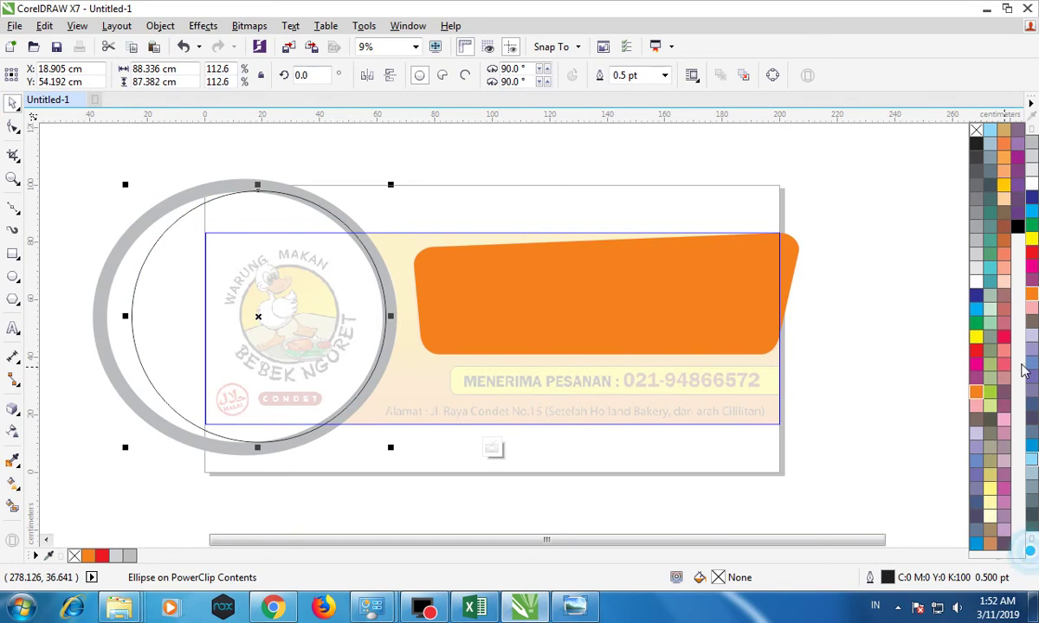
click(971, 180)
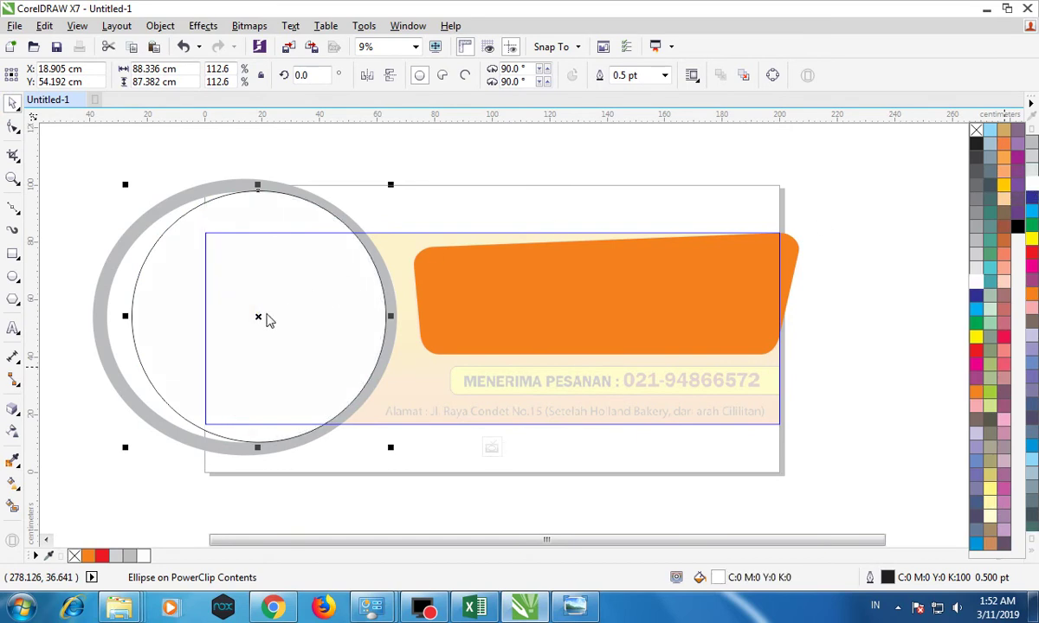
click(257, 317)
right_click(256, 315)
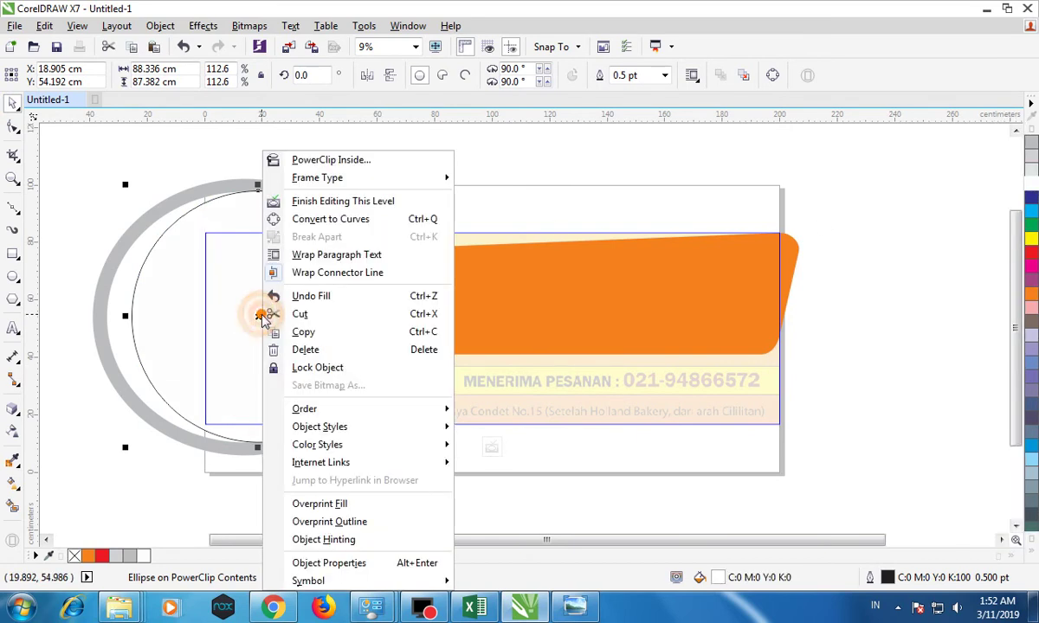
mouse_move(312, 409)
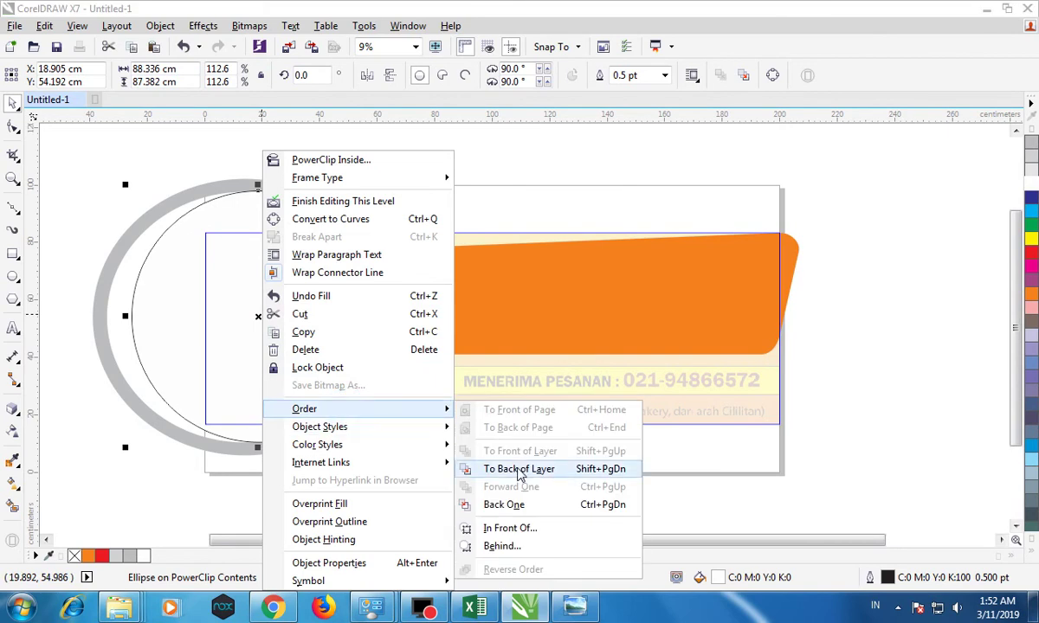
click(521, 466)
click(156, 494)
click(100, 461)
click(109, 333)
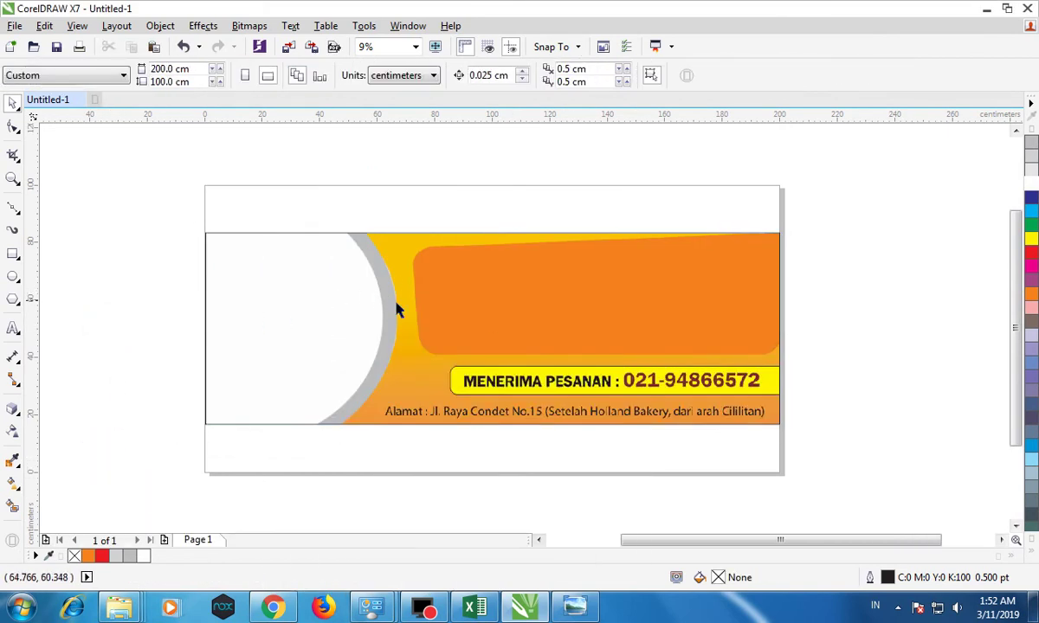
Fill the banner rectangle orange and send it to the back of the page.
click(443, 391)
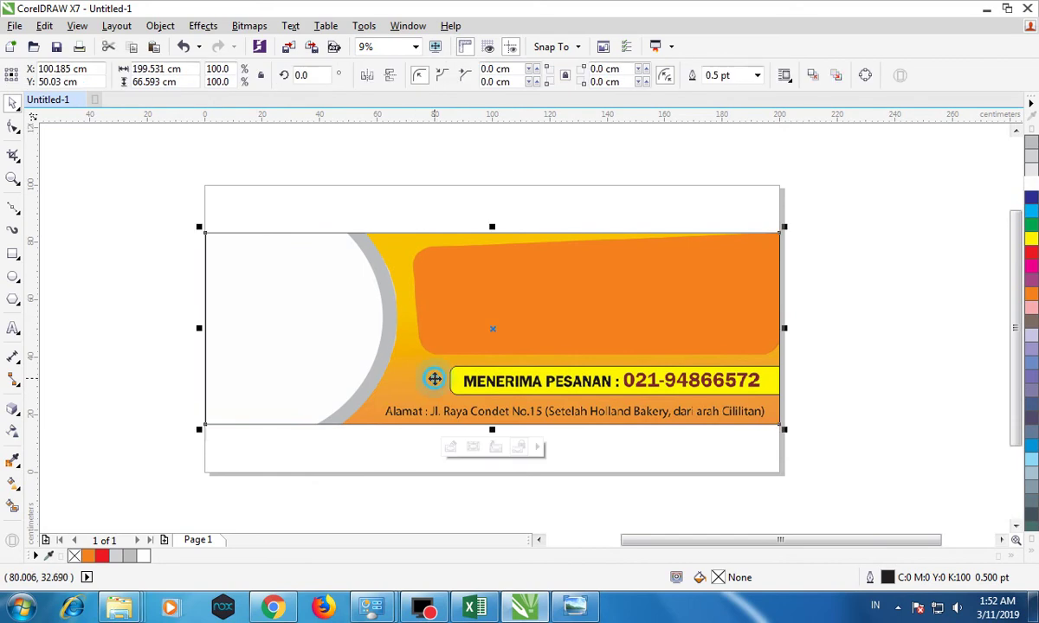
click(1031, 295)
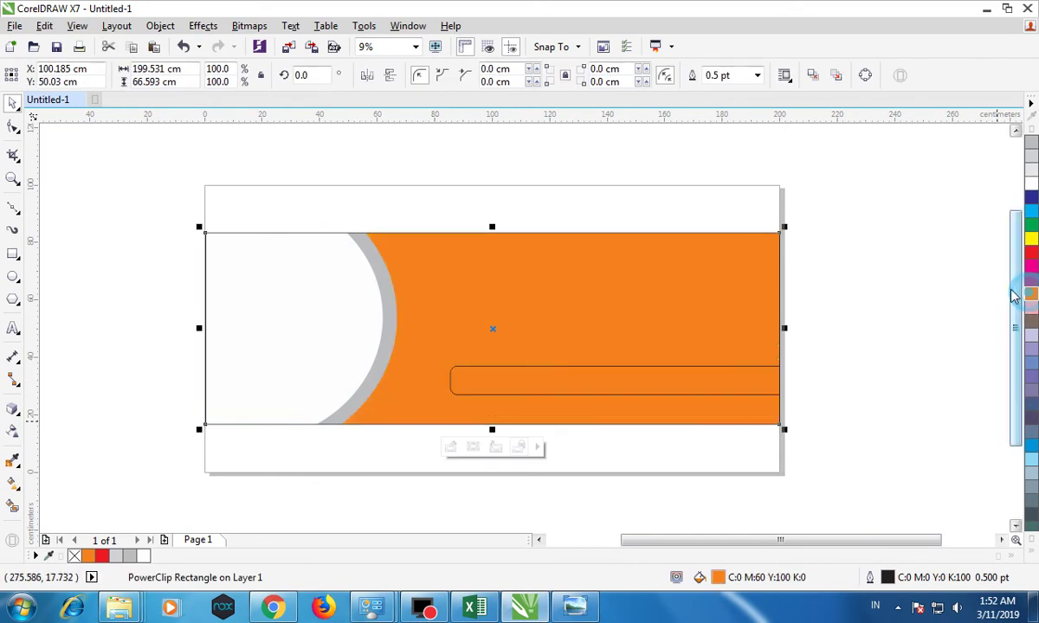
right_click(570, 286)
mouse_move(711, 409)
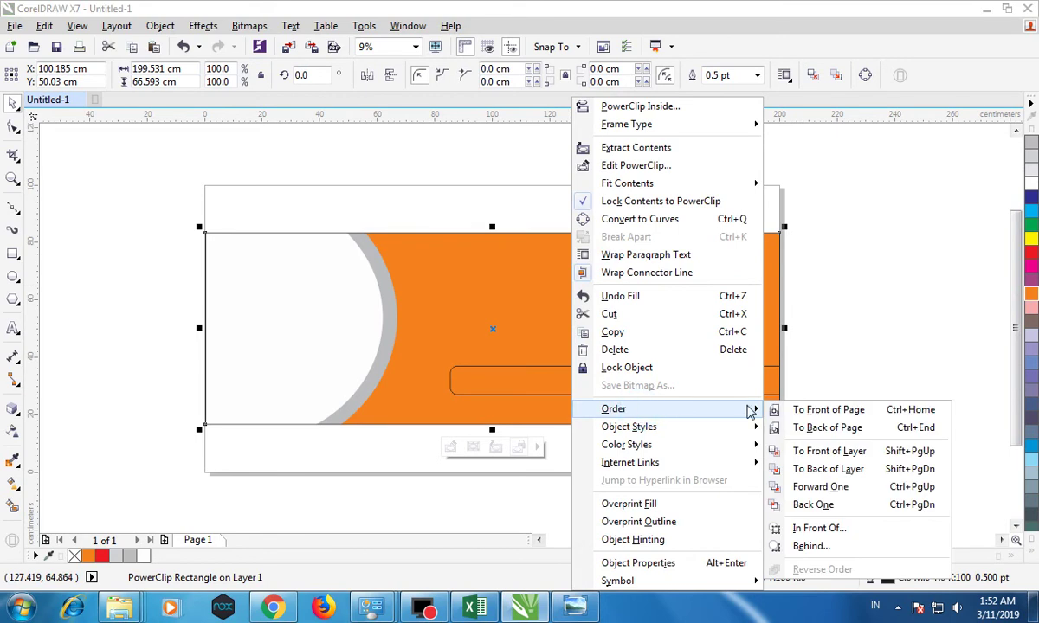
click(828, 427)
click(866, 323)
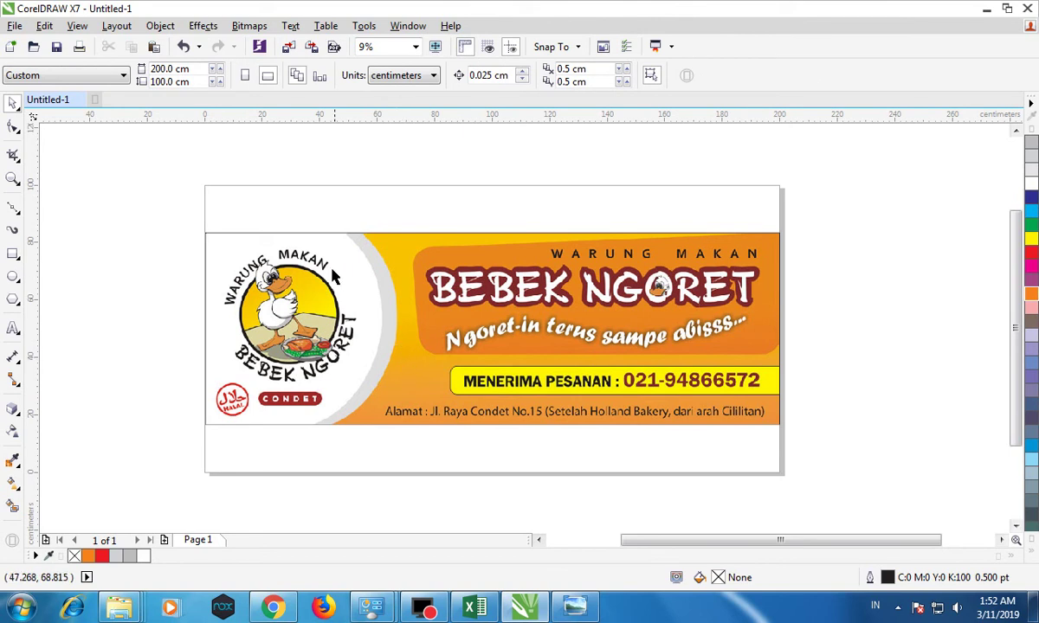
Add a 'Warung Makan' text object above the banner and enlarge it.
click(13, 326)
click(251, 198)
text(W)
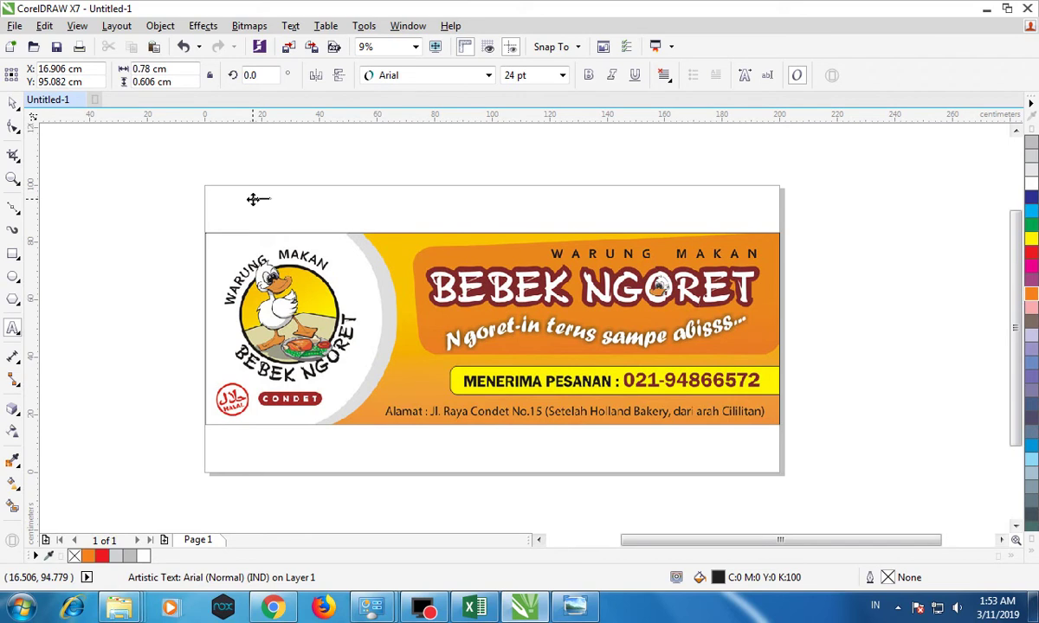
key(ctrl+space)
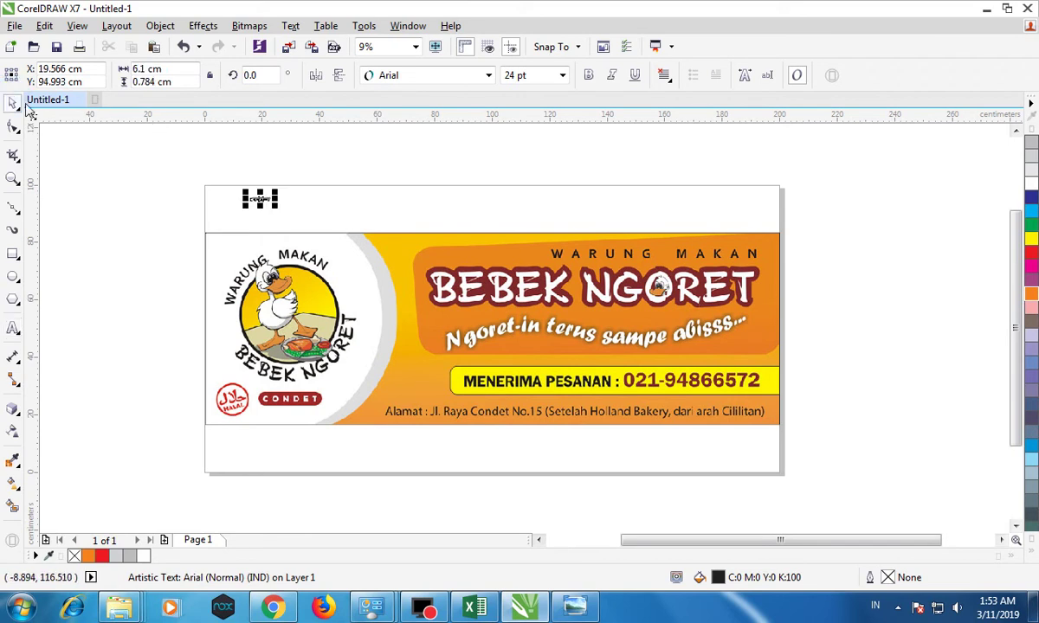
drag(277, 187, 427, 176)
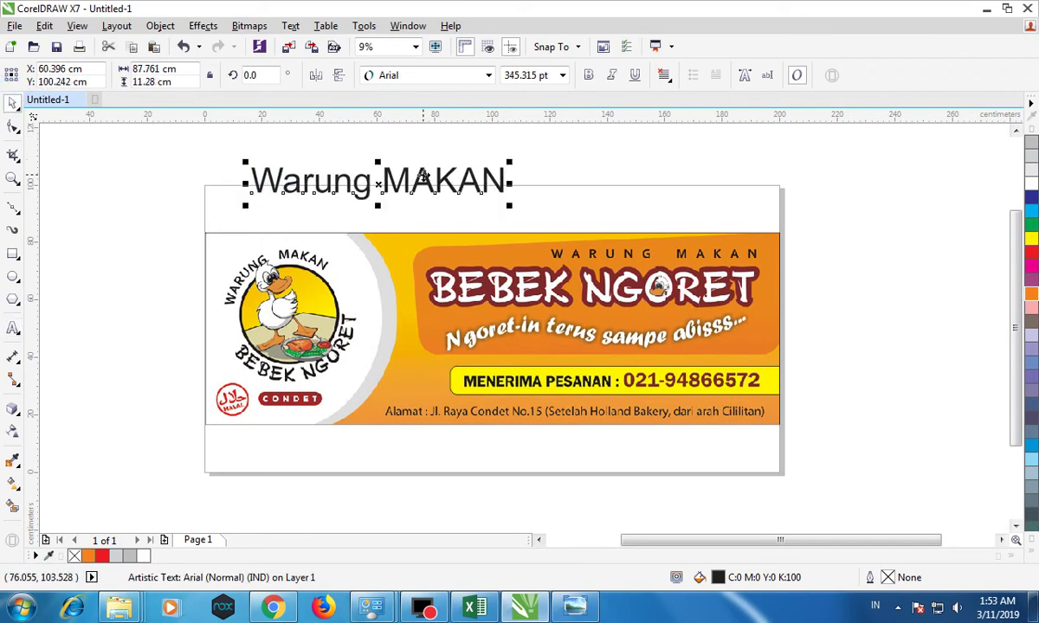
Make the text uppercase WARUNG MAKAN and bold, then move it to the banner's upper right.
double_click(413, 179)
key(ctrl+a)
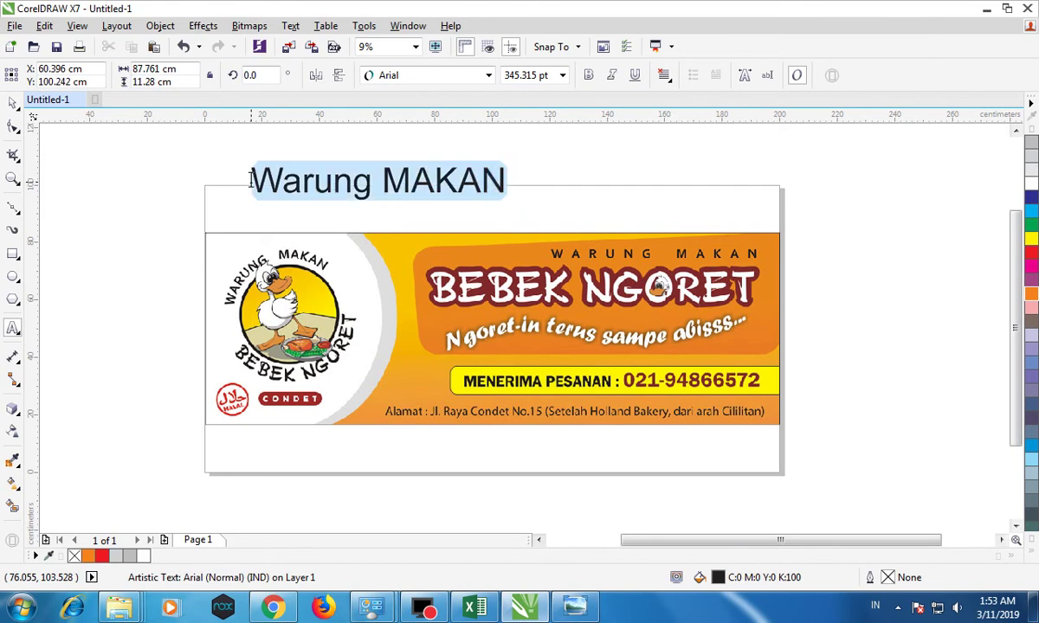
right_click(275, 178)
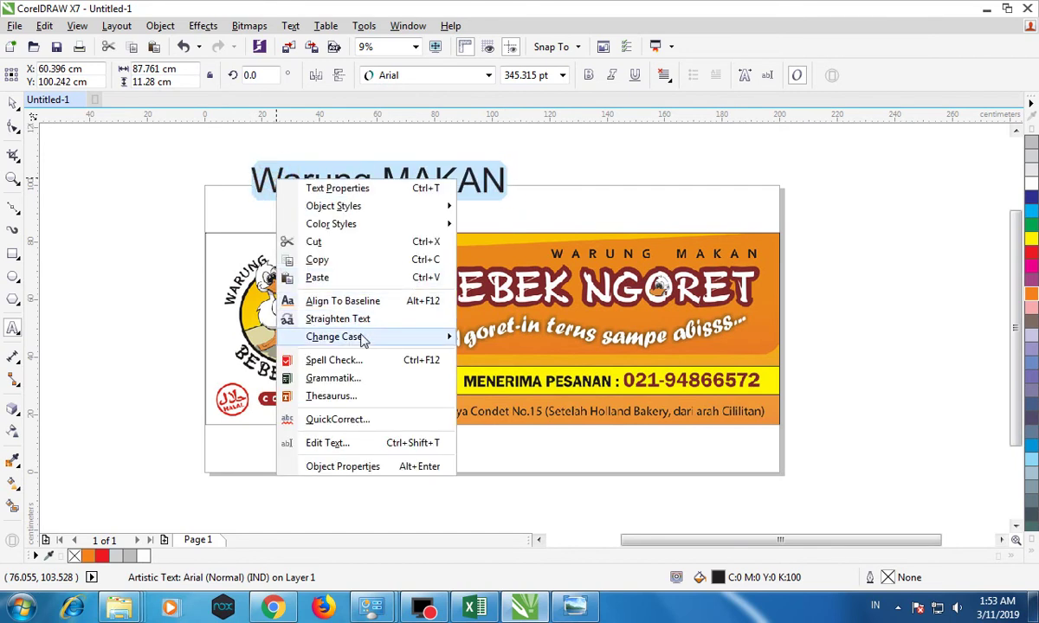
mouse_move(450, 337)
click(503, 370)
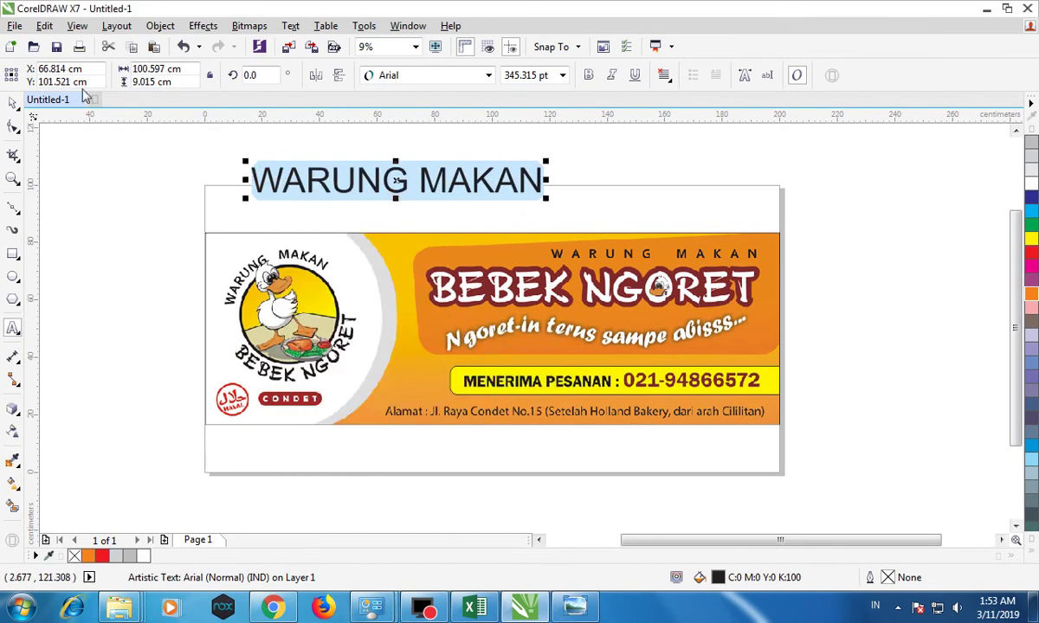
click(13, 104)
click(589, 76)
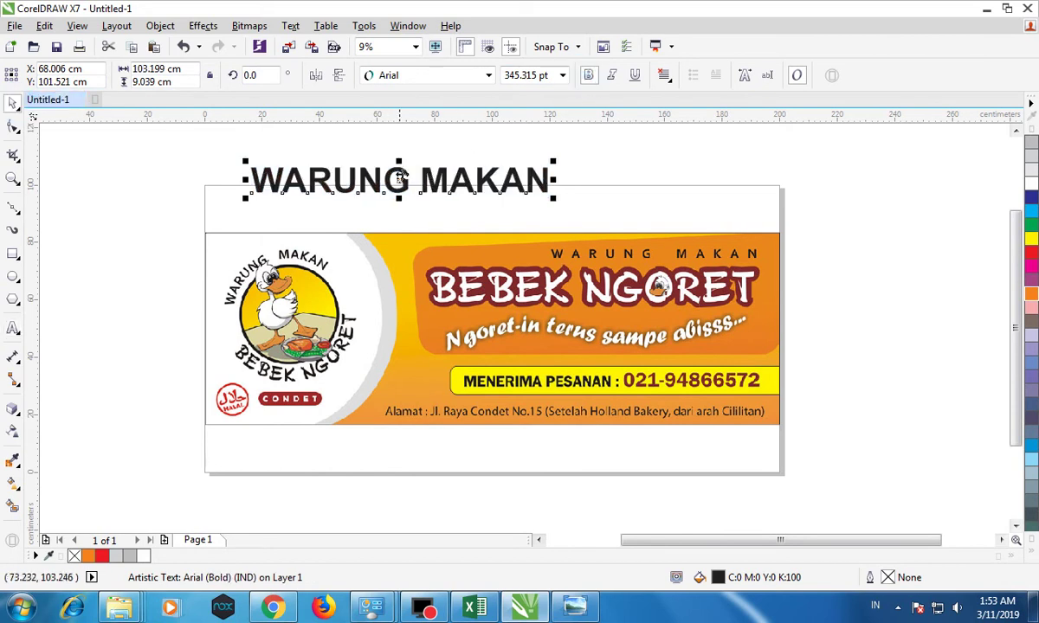
drag(395, 178, 689, 251)
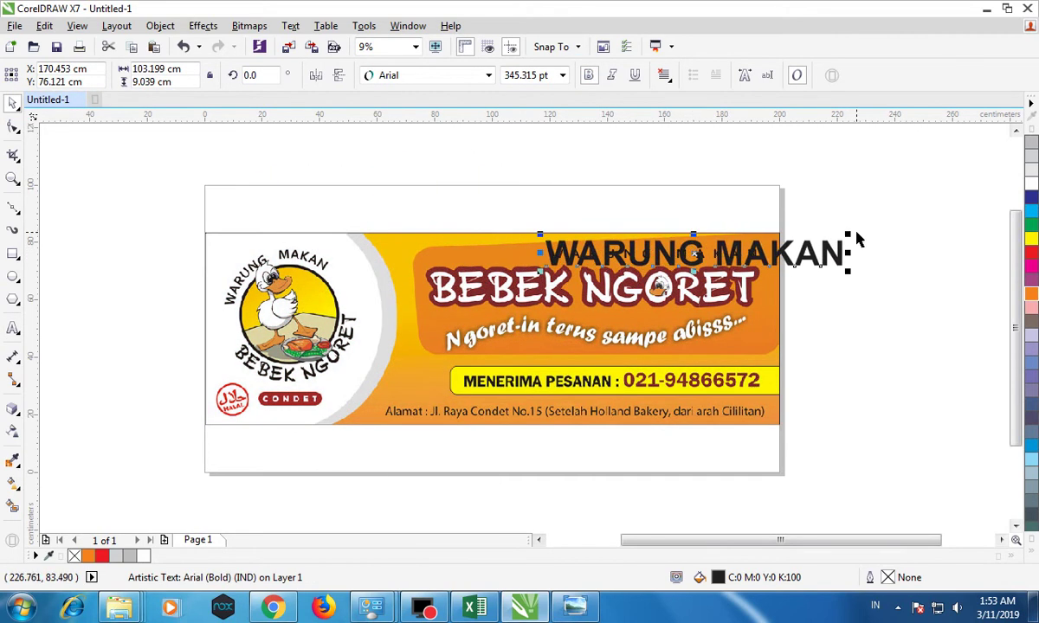
Scale WARUNG MAKAN down and align it with the original heading.
drag(851, 233, 628, 253)
scroll(632, 252, up, 2)
drag(797, 235, 804, 233)
drag(439, 245, 439, 243)
scroll(437, 241, down, 2)
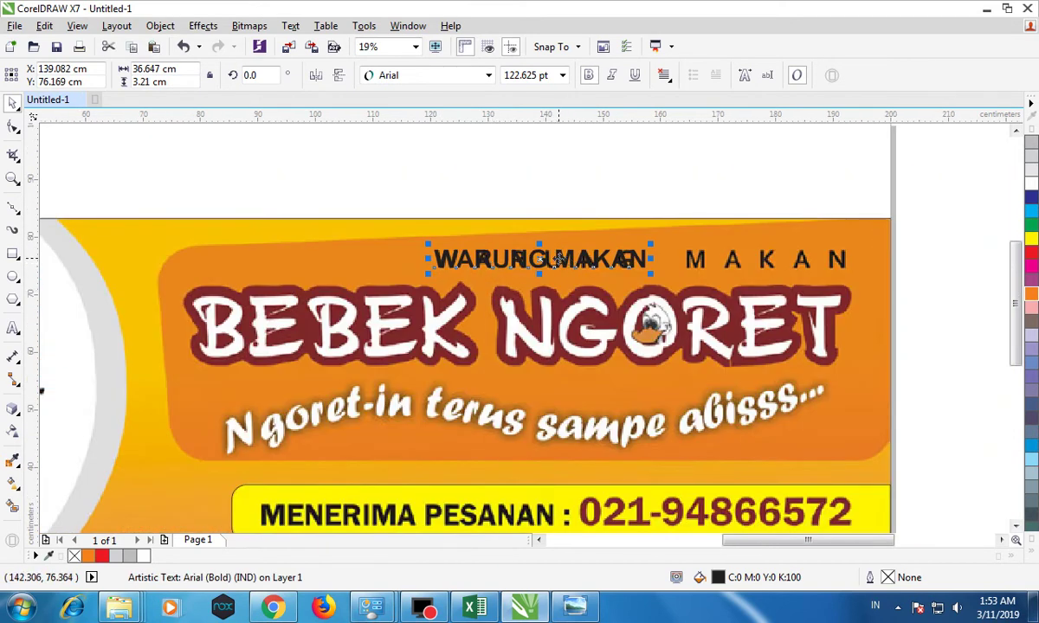
Widen the WARUNG MAKAN letter spacing to match the original heading.
click(13, 128)
drag(651, 273, 854, 282)
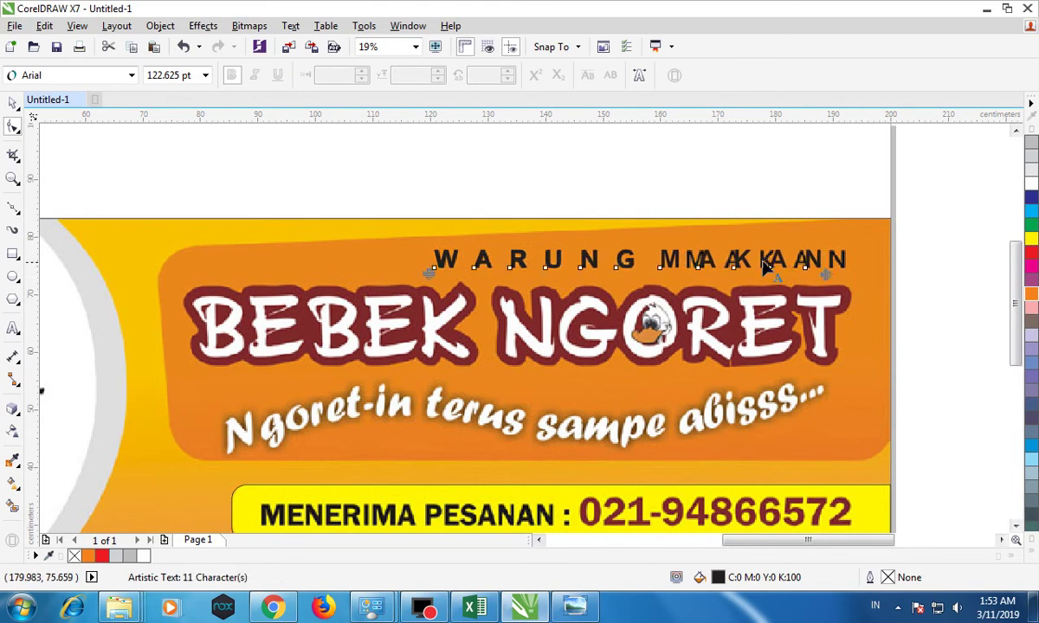
click(13, 102)
click(702, 264)
double_click(702, 262)
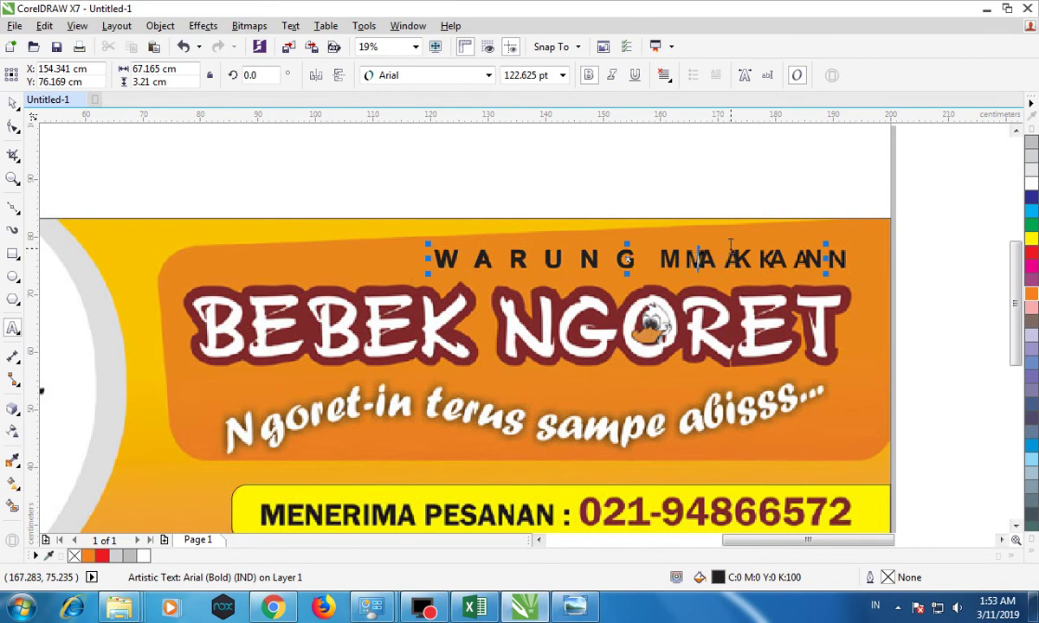
click(13, 103)
scroll(590, 364, down, 2)
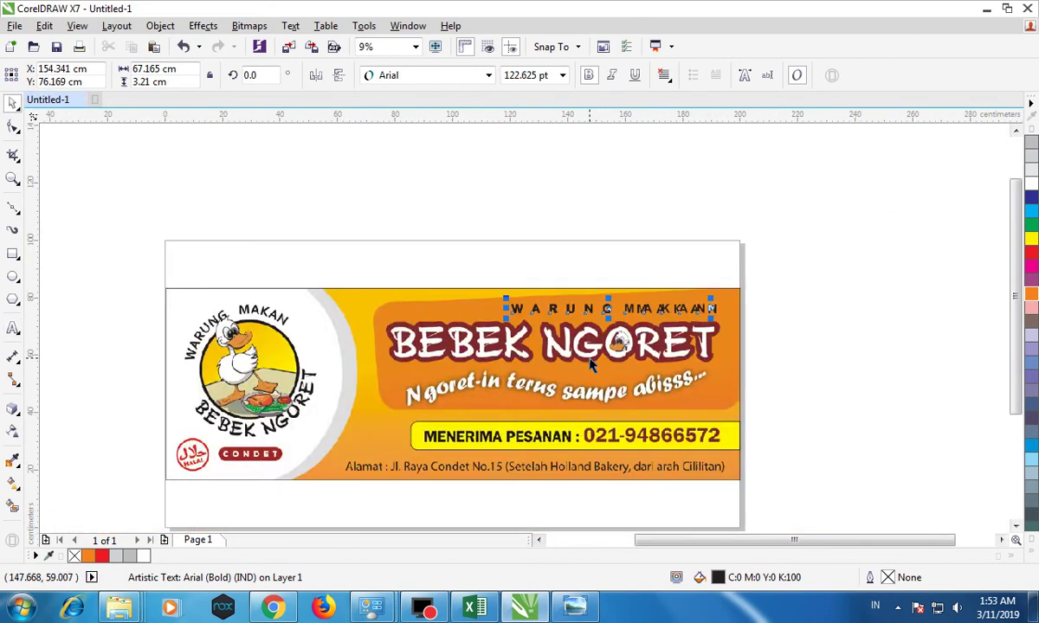
scroll(598, 363, up, 2)
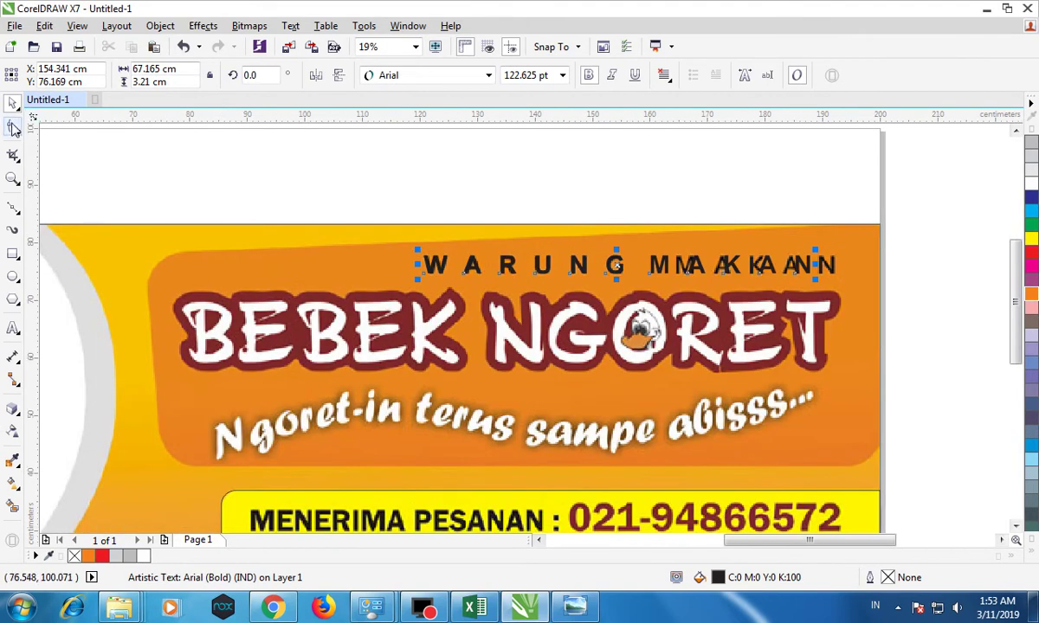
click(13, 127)
scroll(835, 273, up, 2)
drag(792, 286, 840, 281)
click(13, 102)
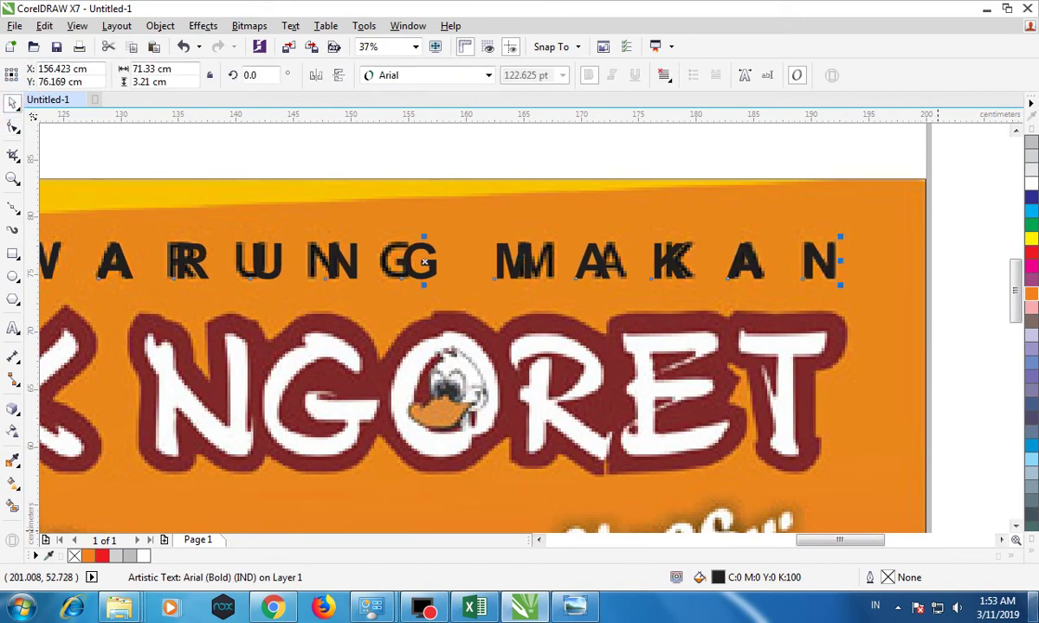
Fill WARUNG MAKAN with rich black (C100 M100 Y100 K100).
click(1032, 552)
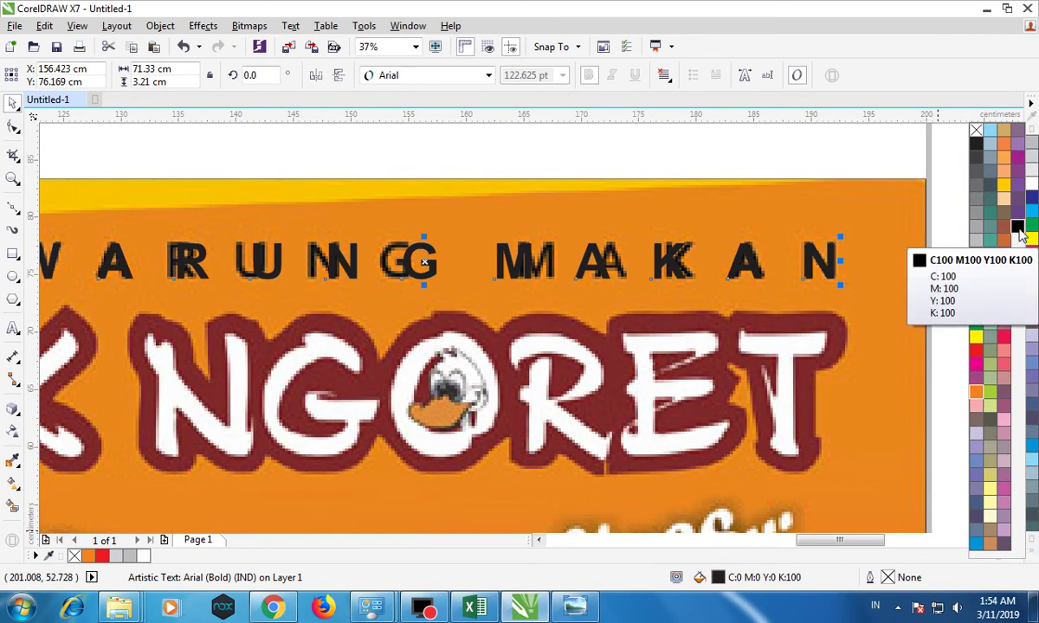
click(1018, 227)
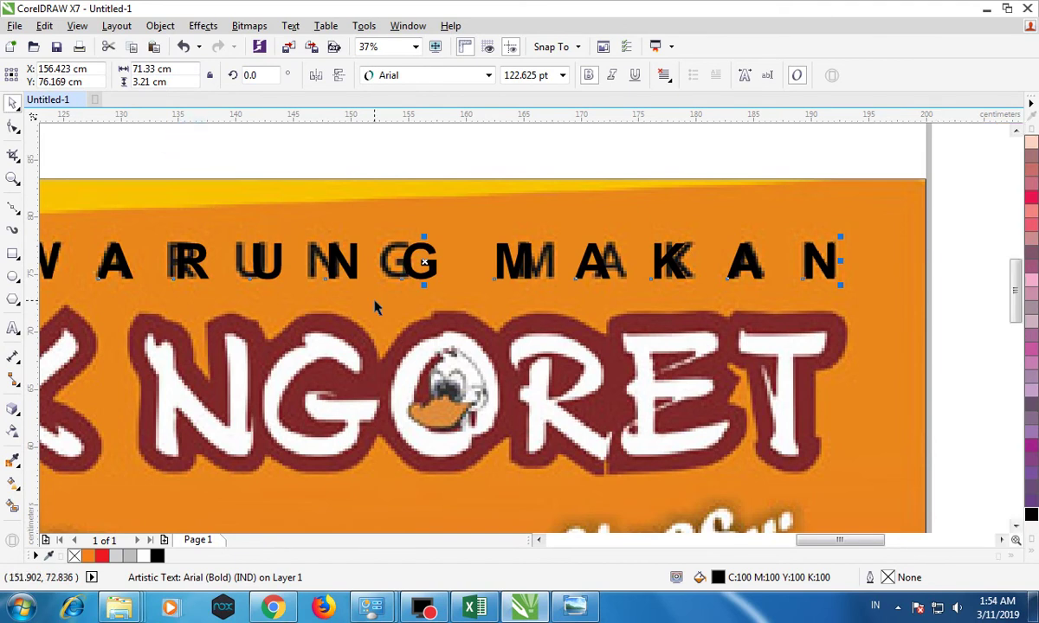
scroll(376, 303, down, 4)
scroll(303, 323, up, 1)
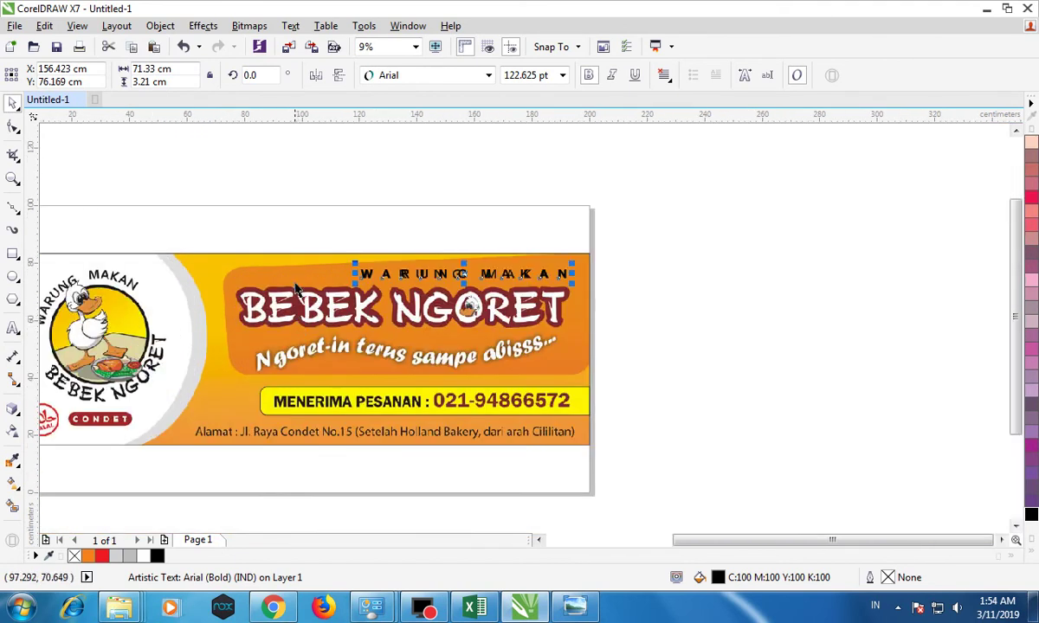
Add a BEBEK NGORET text object and scale it over the original title.
click(14, 329)
click(225, 215)
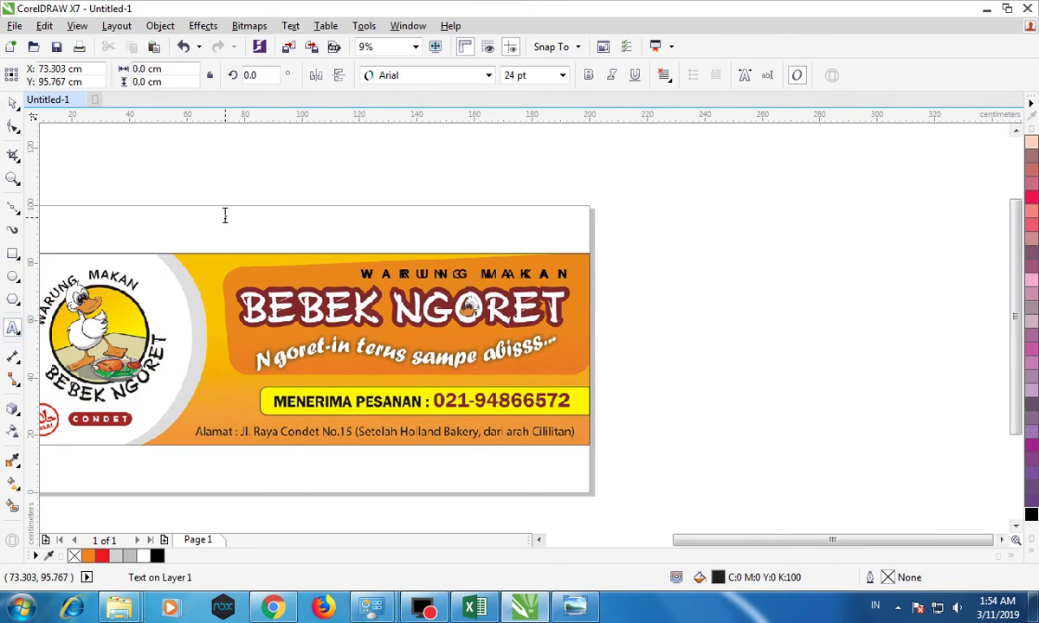
click(225, 216)
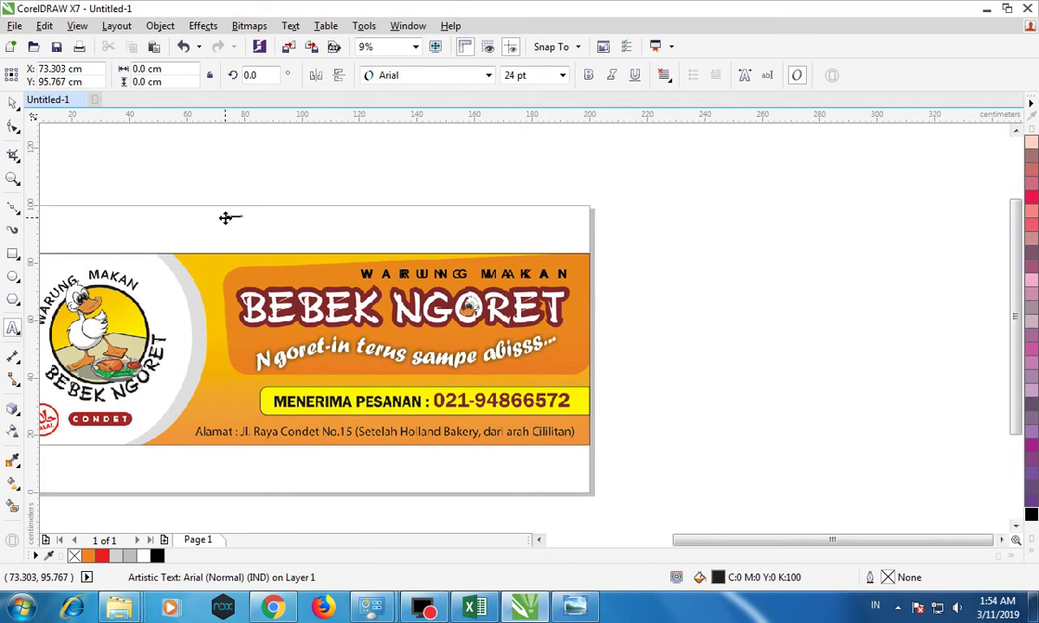
key(ctrl+space)
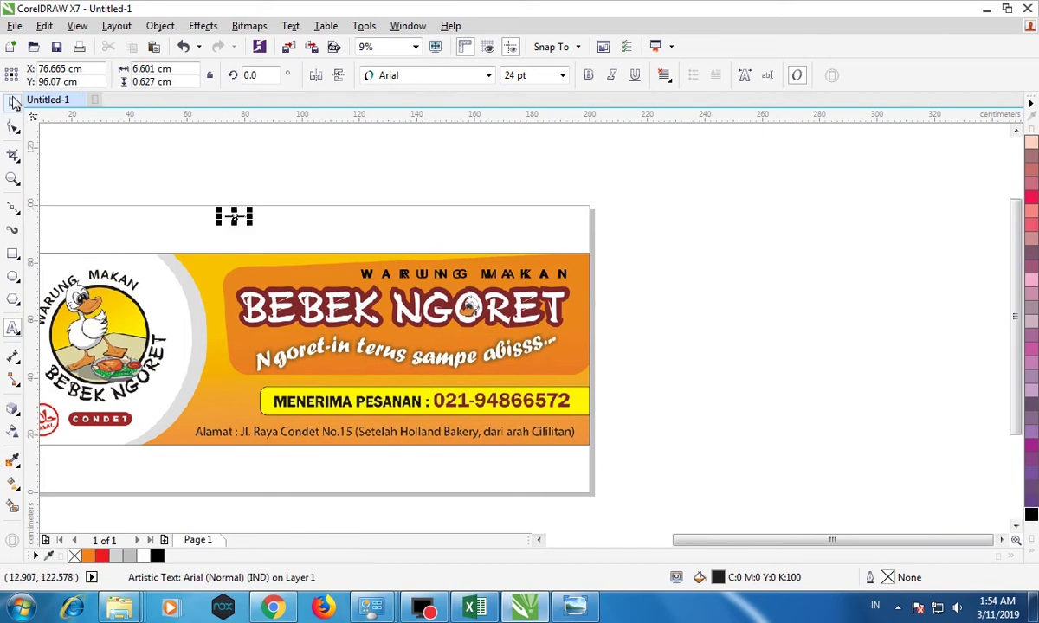
drag(249, 222, 424, 239)
drag(299, 219, 321, 321)
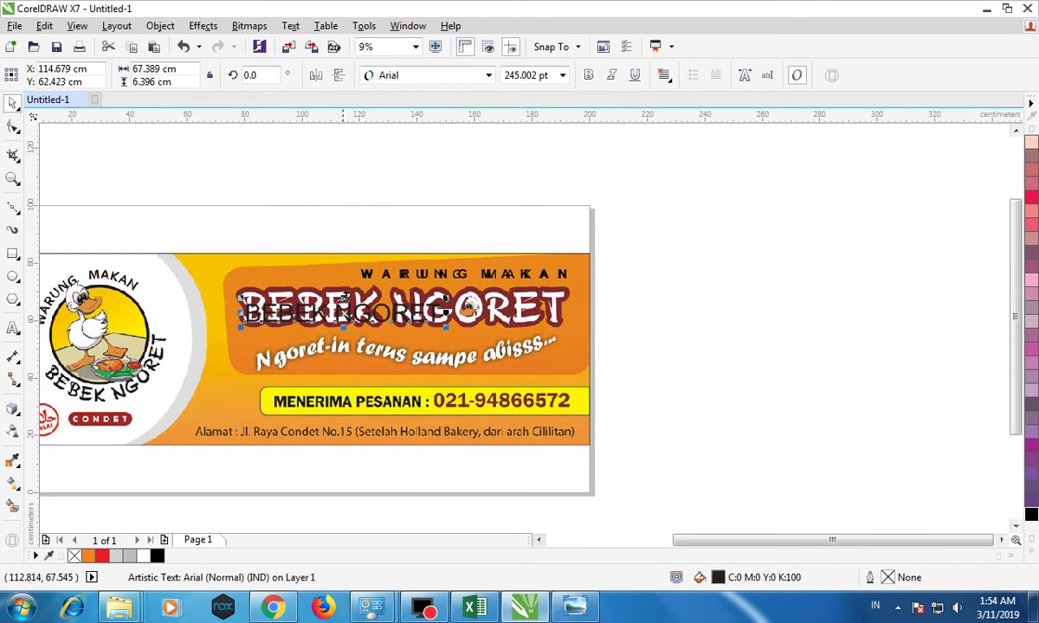
click(445, 293)
drag(445, 293, 544, 276)
Set the title font to Clarendon Blk BT and shrink it to the original title width.
click(503, 81)
click(488, 76)
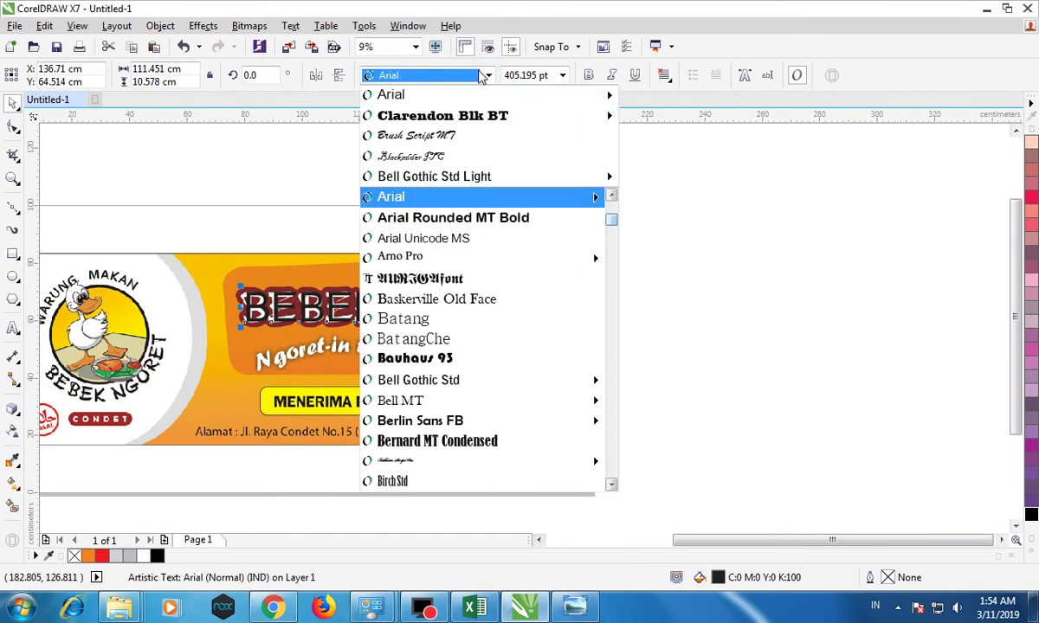
click(475, 279)
click(489, 75)
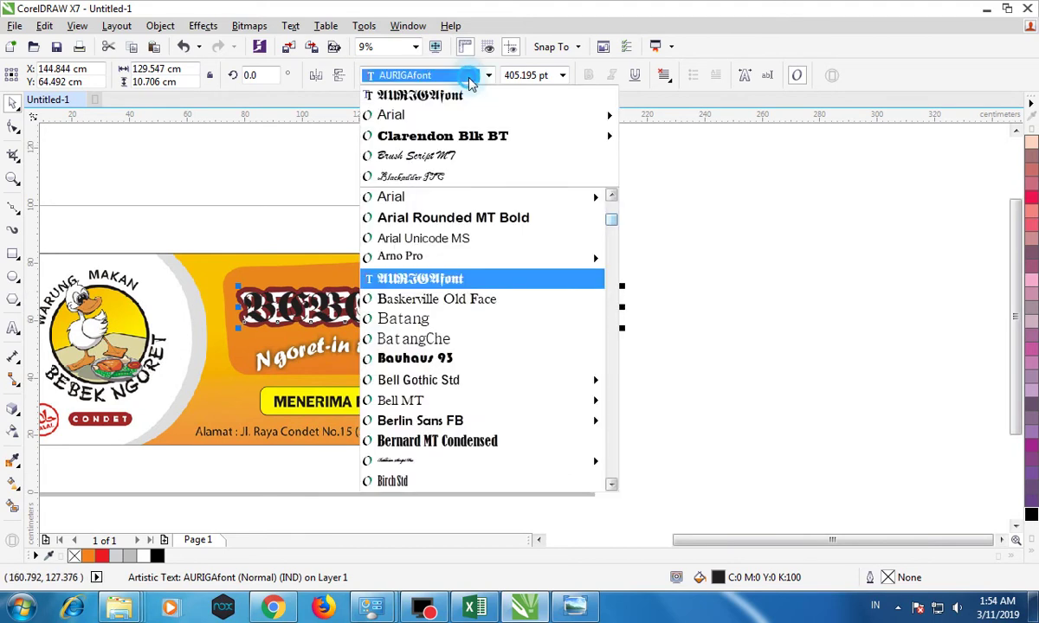
scroll(538, 323, down, 5)
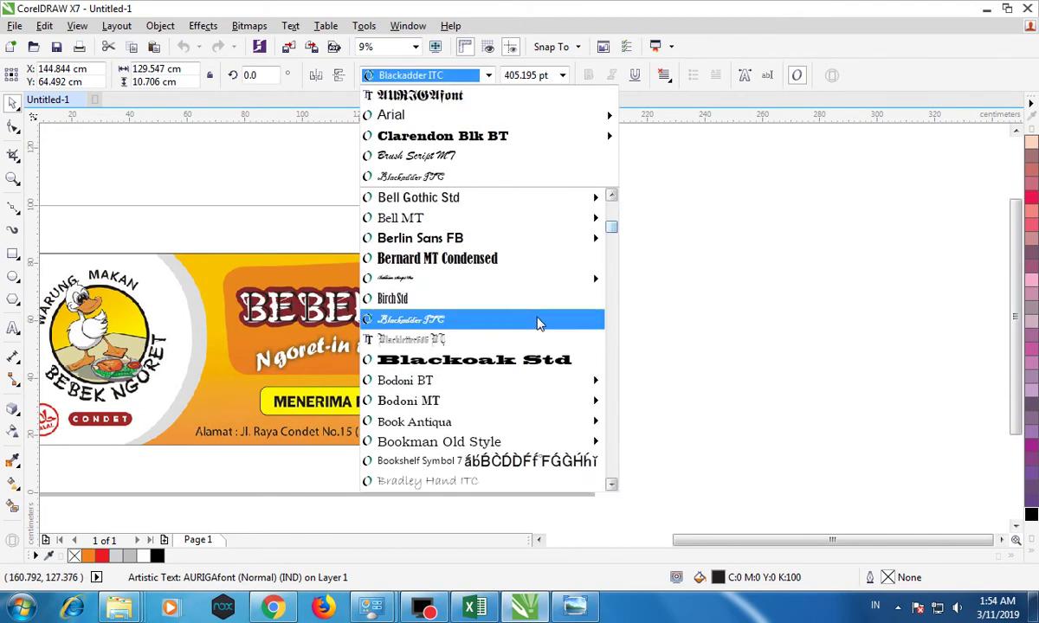
scroll(536, 323, down, 2)
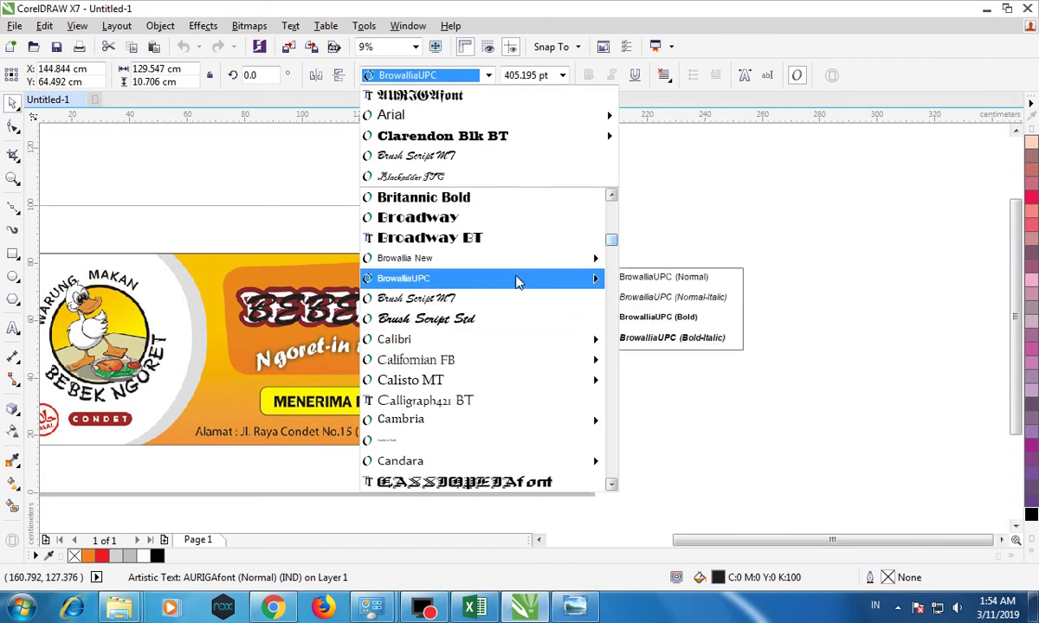
scroll(490, 340, down, 5)
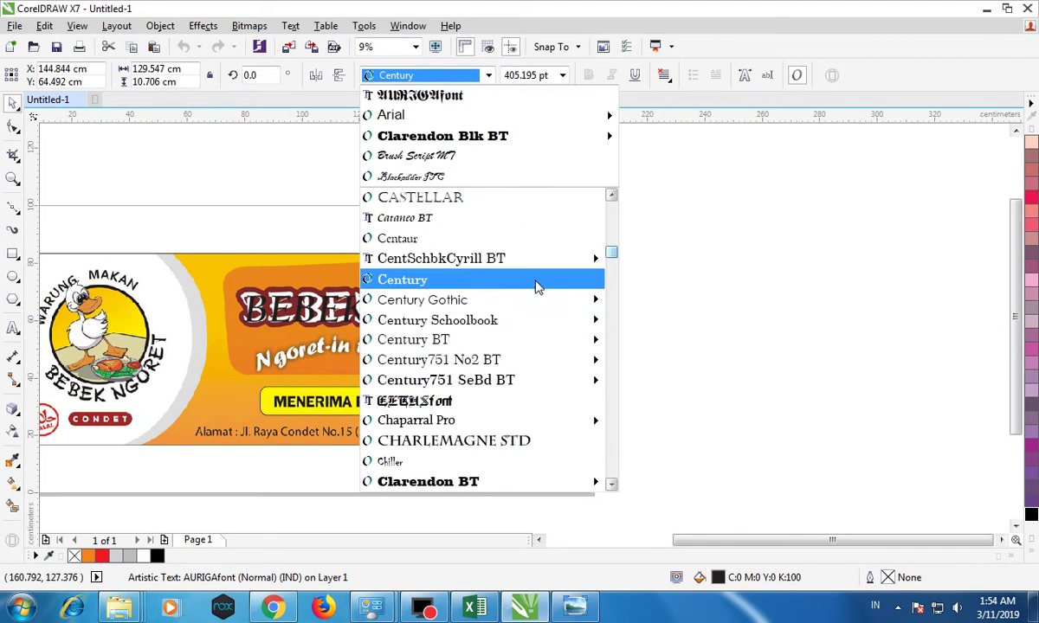
click(524, 261)
click(428, 75)
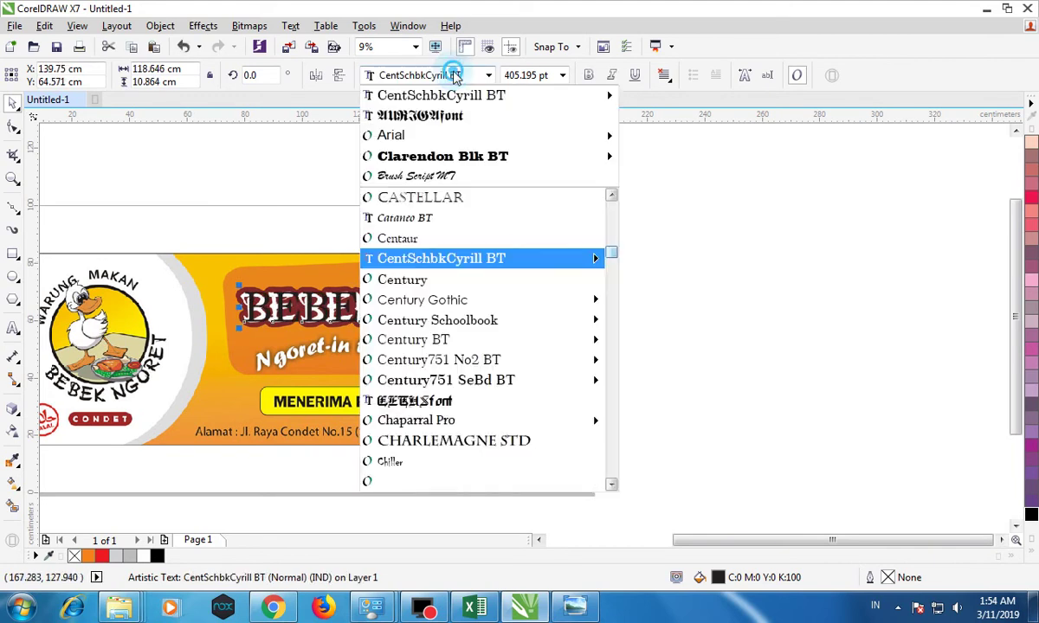
click(476, 482)
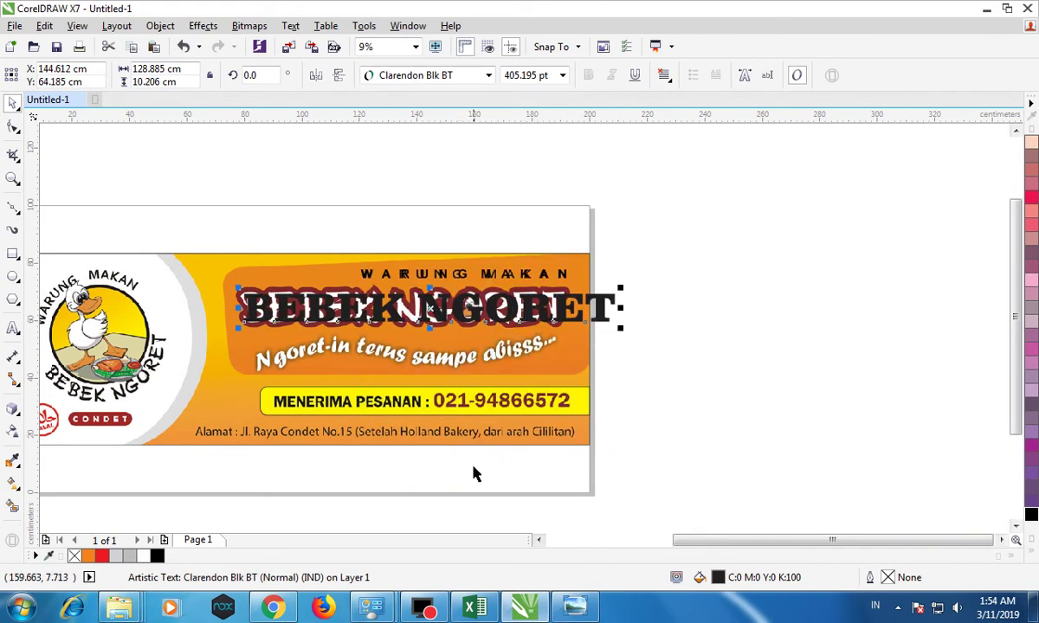
drag(623, 286, 571, 273)
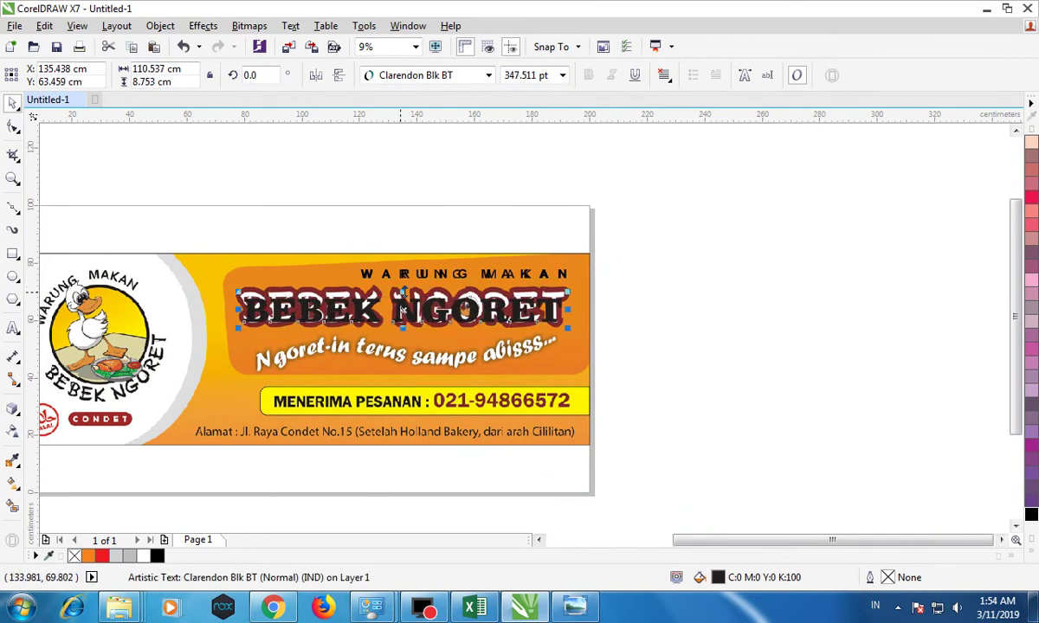
Stretch BEBEK NGORET taller to about 425.6 pt and fill it white.
drag(403, 292, 406, 282)
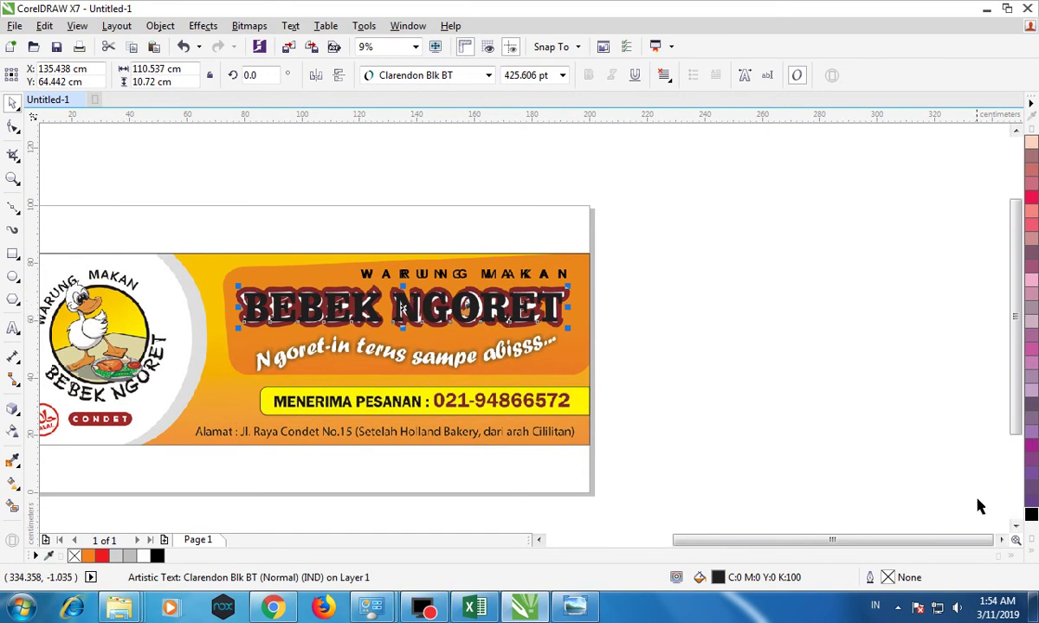
click(1032, 551)
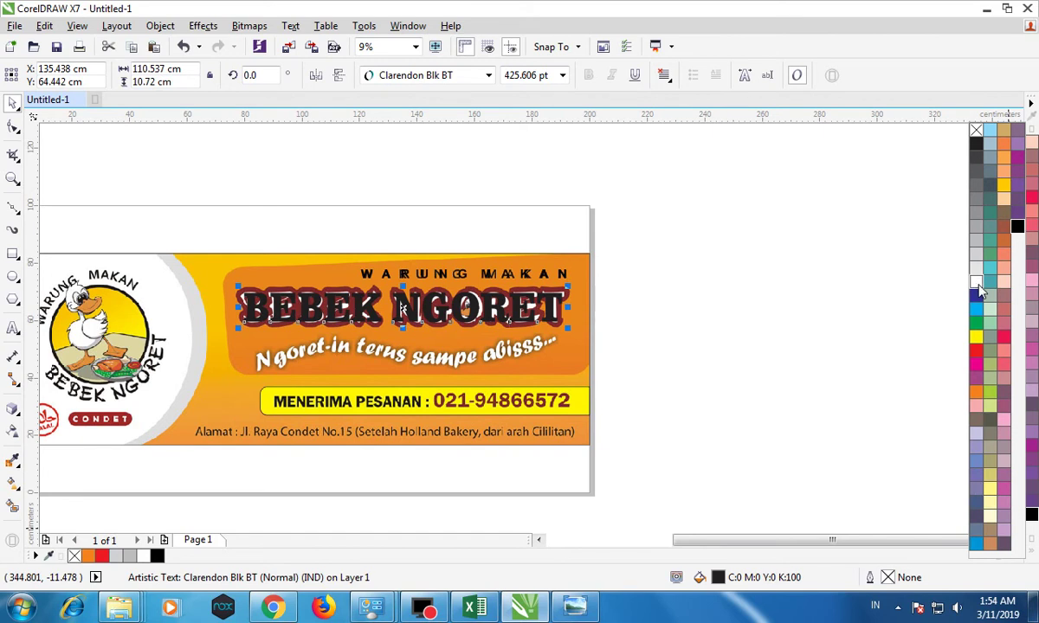
click(975, 280)
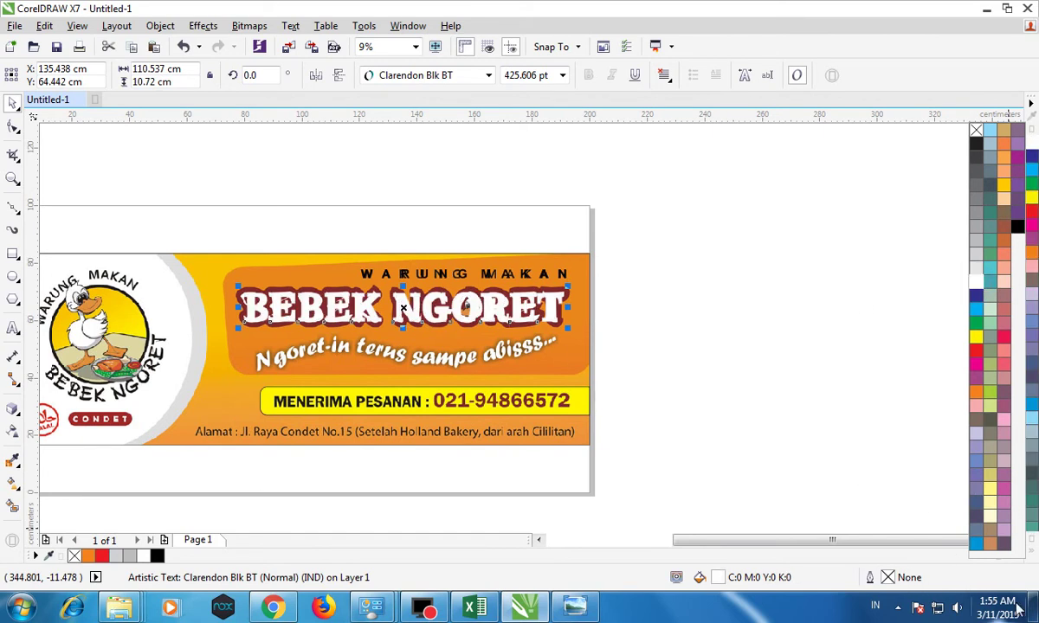
Give the heading a 36 pt outline placed behind the fill and scaled with the text.
double_click(892, 580)
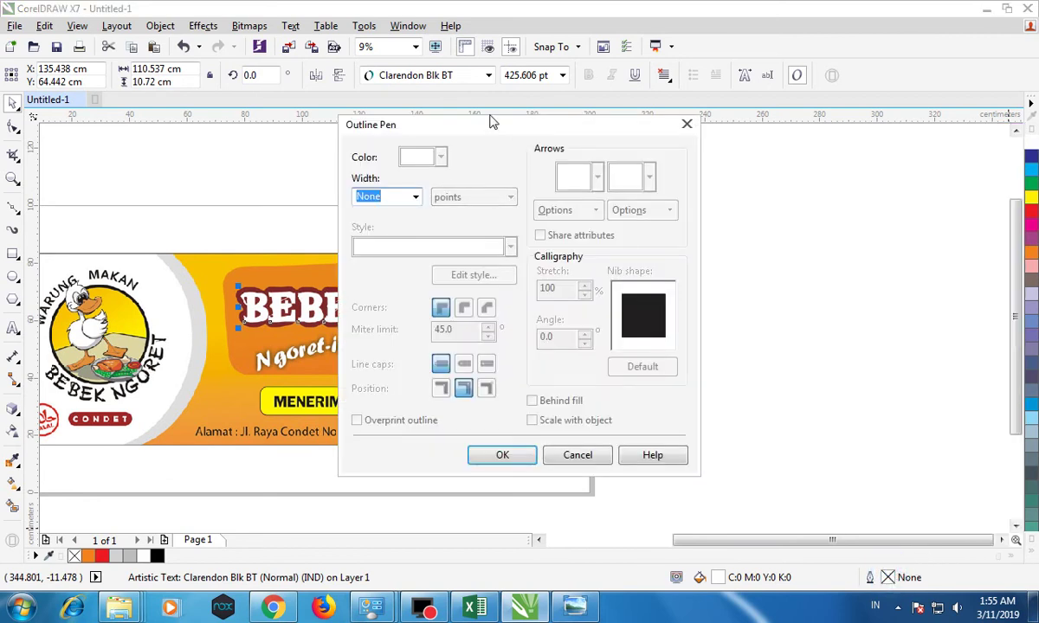
drag(488, 130, 680, 133)
click(609, 199)
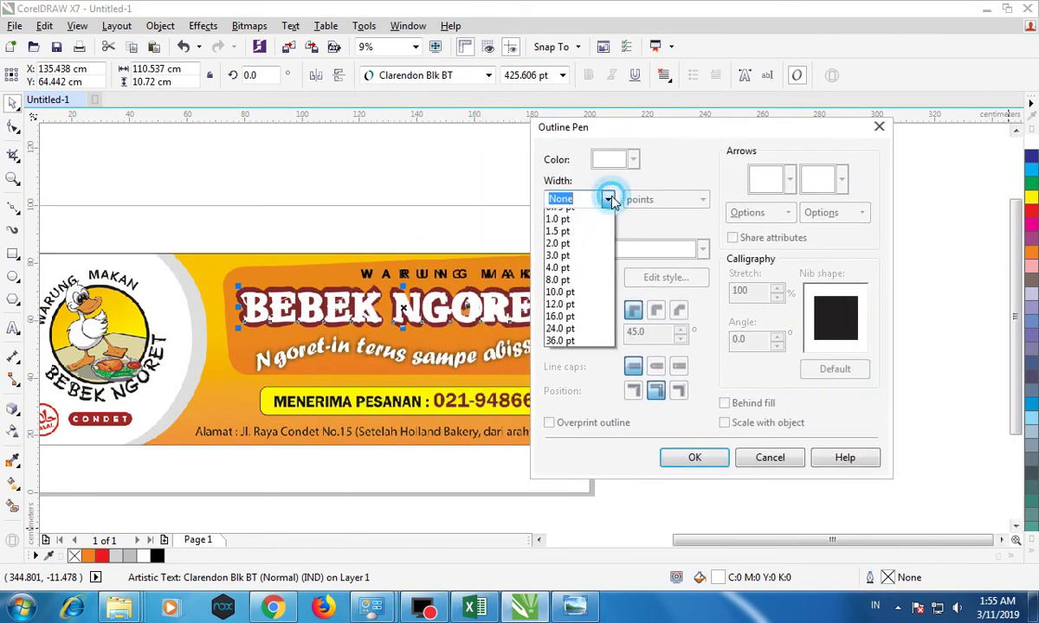
click(598, 387)
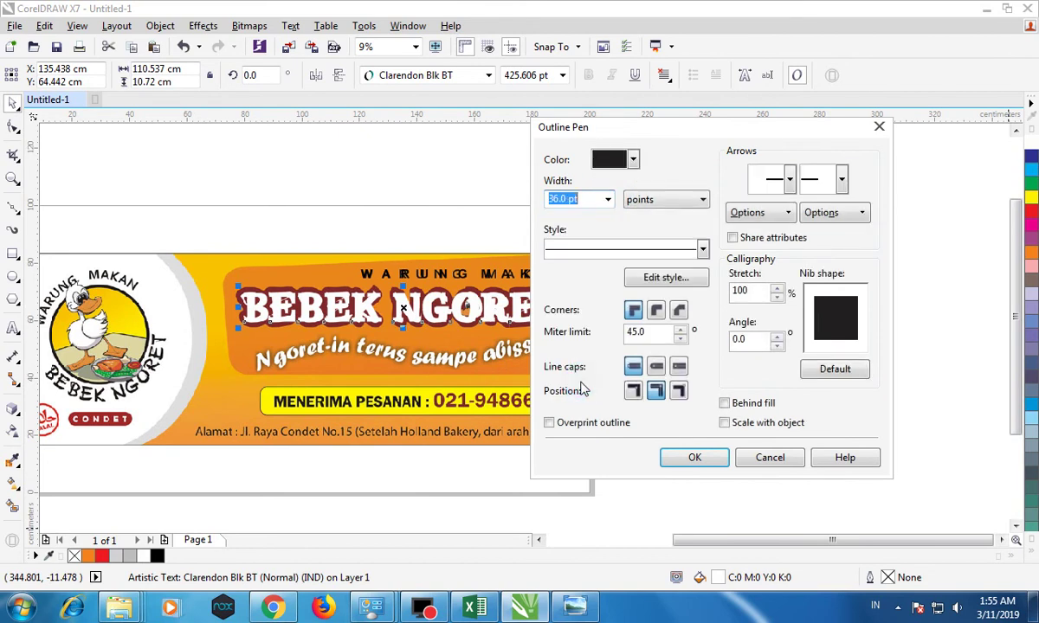
click(734, 402)
click(736, 422)
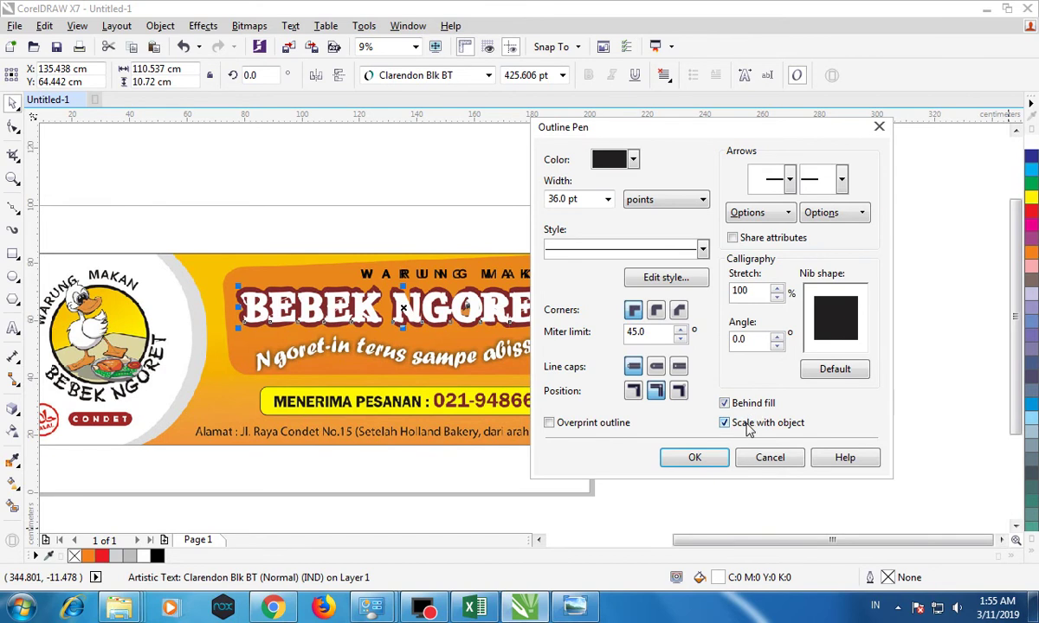
click(708, 458)
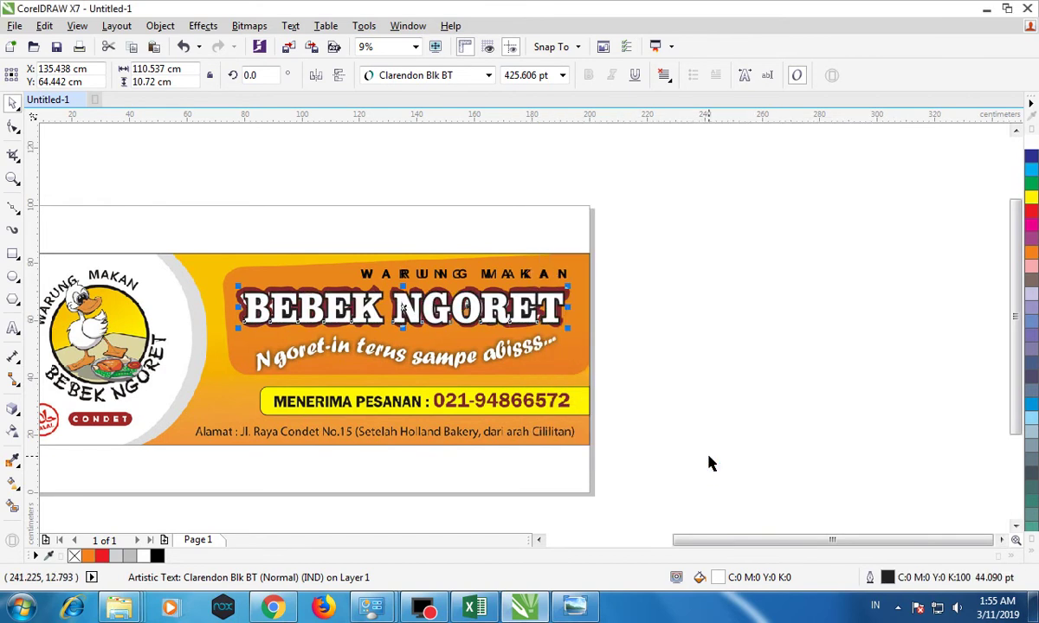
Increase the heading outline width to 80 pt, then 95 pt.
double_click(870, 577)
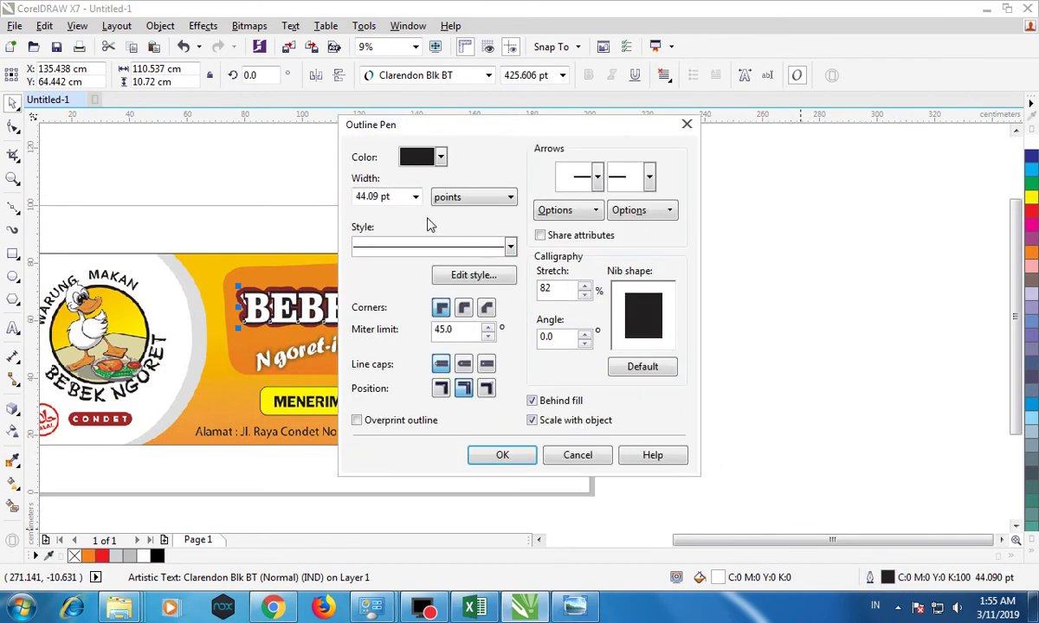
drag(401, 197, 291, 189)
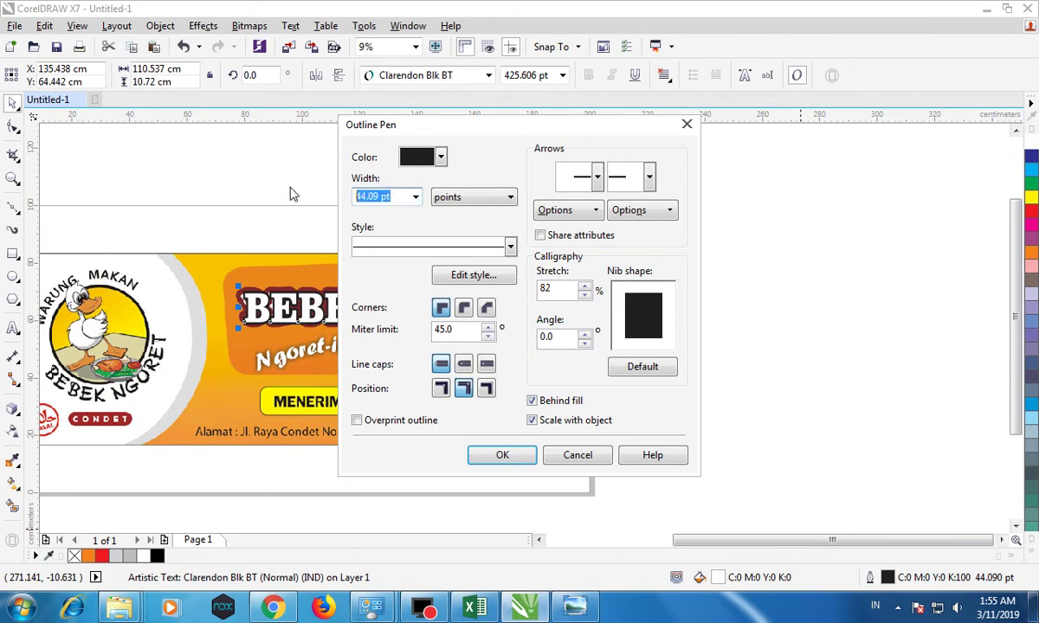
text(80)
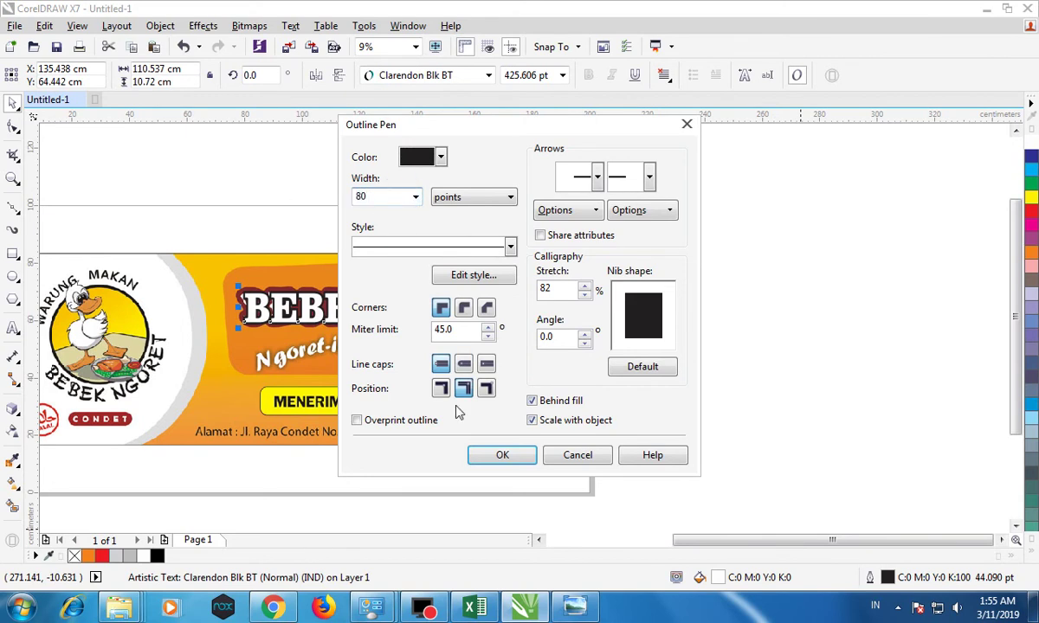
click(513, 457)
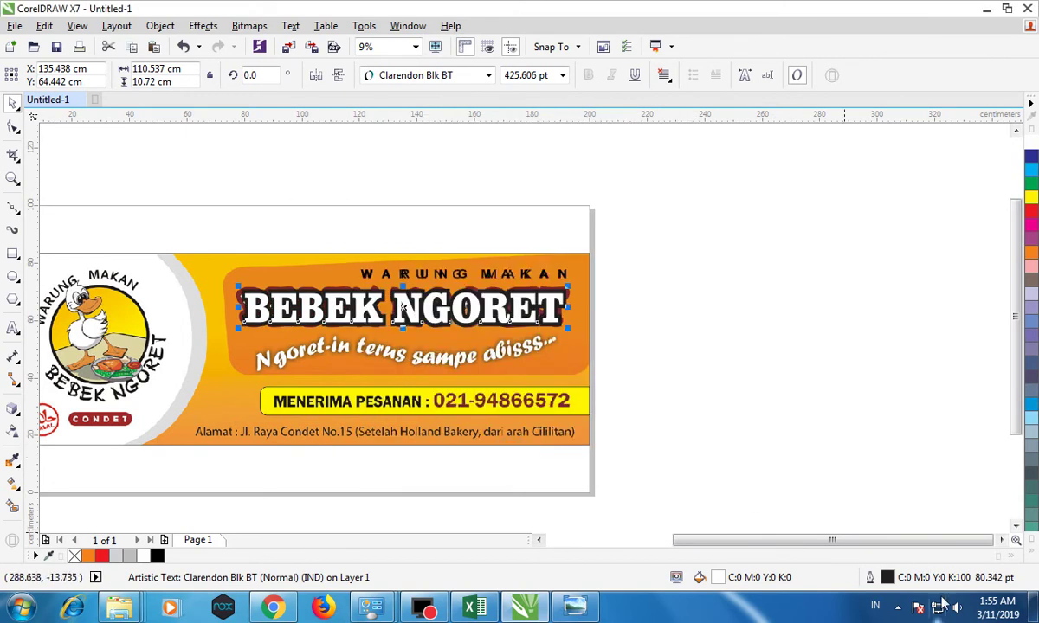
key(F12)
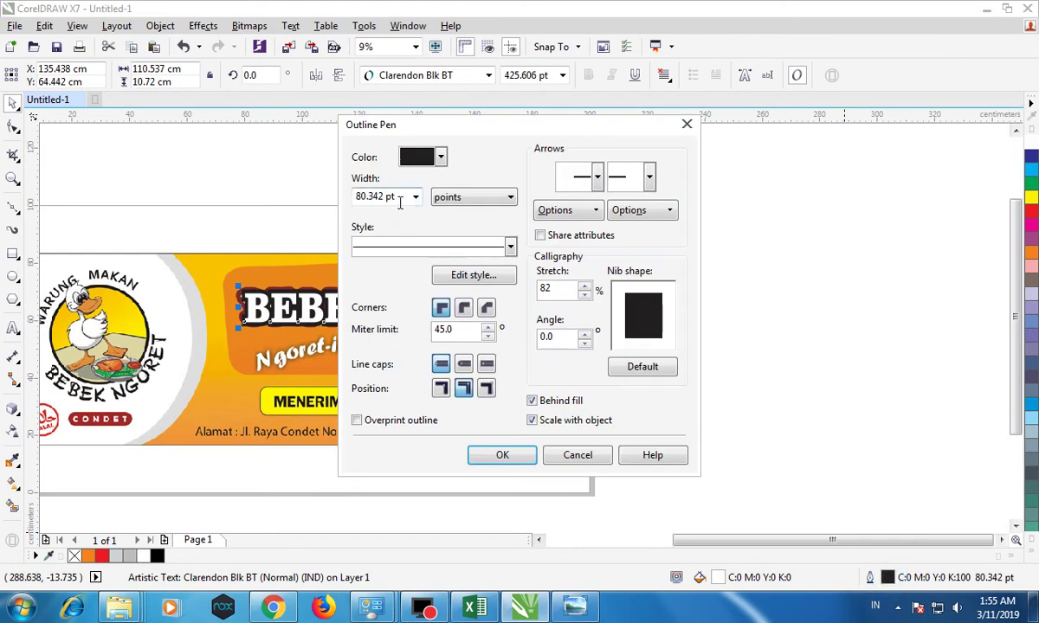
click(400, 200)
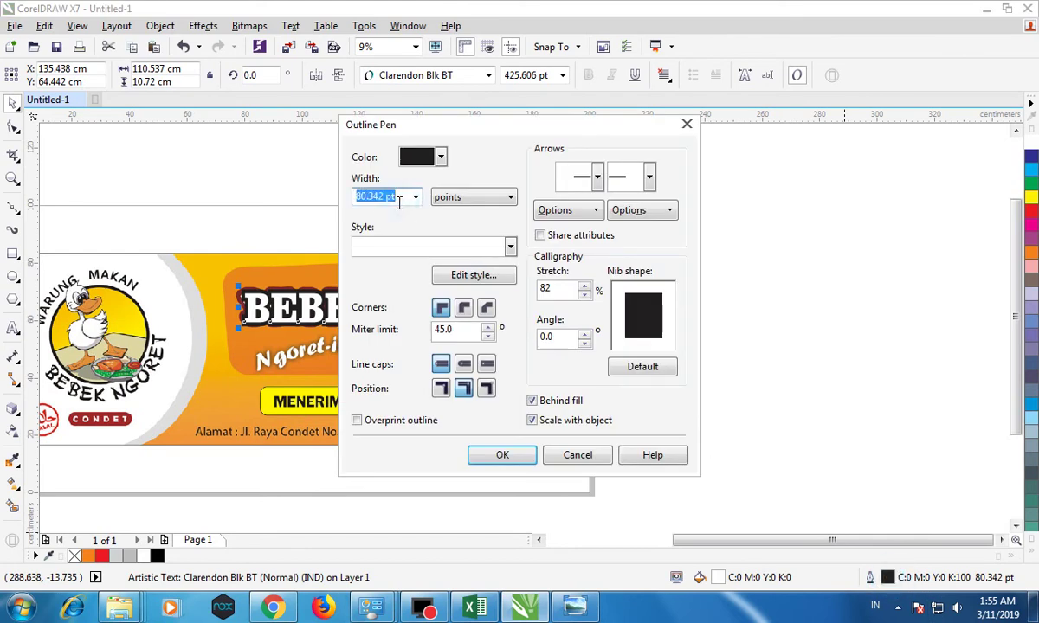
text(95)
key(Return)
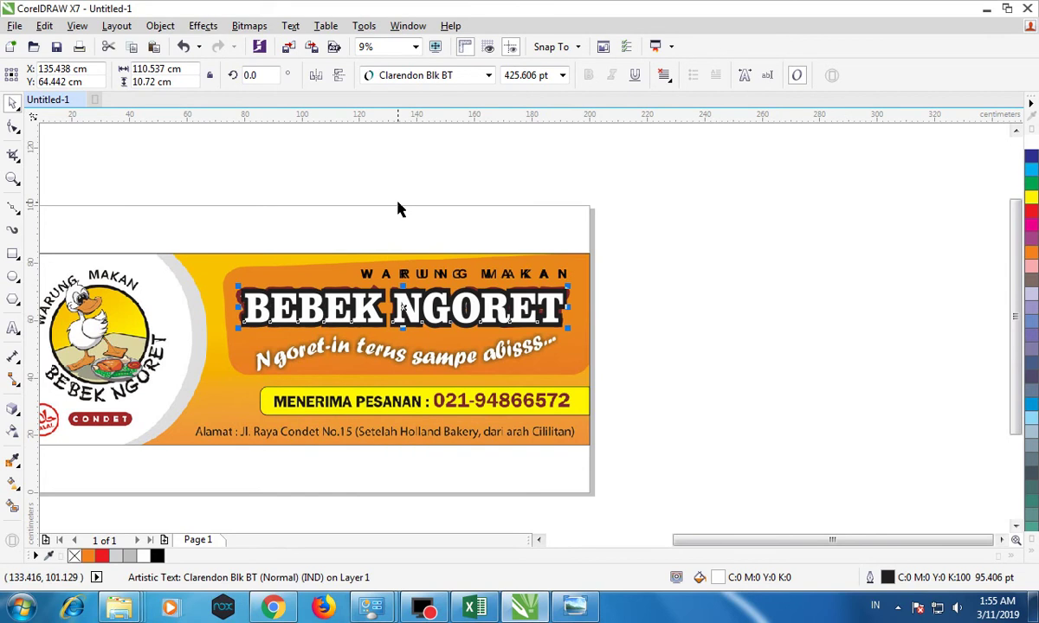
Colour the heading outline brown (C0 M60 Y60 K40).
click(1032, 549)
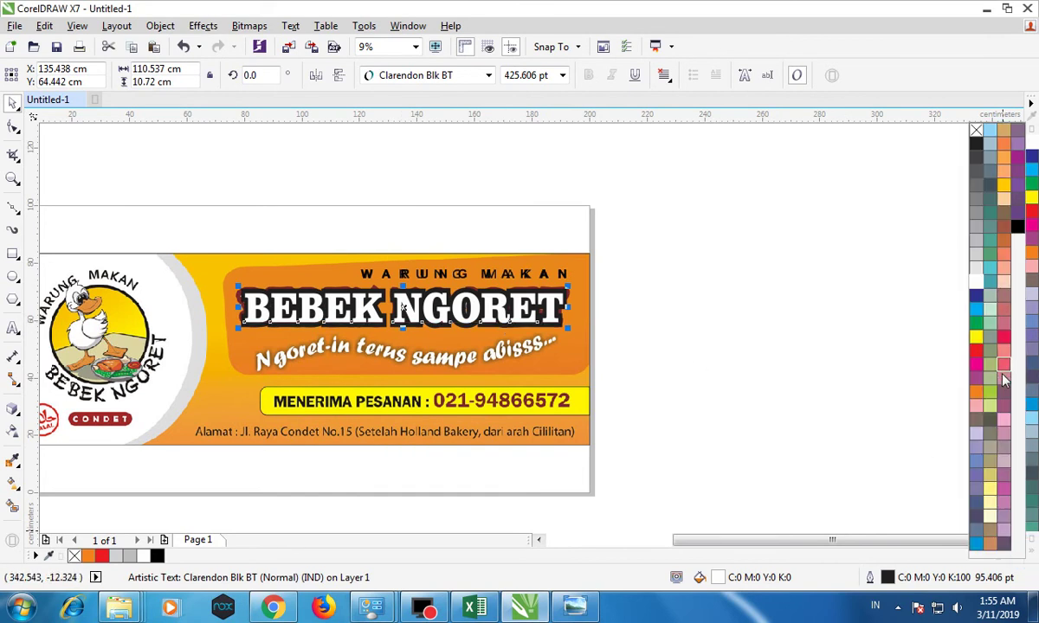
right_click(1005, 545)
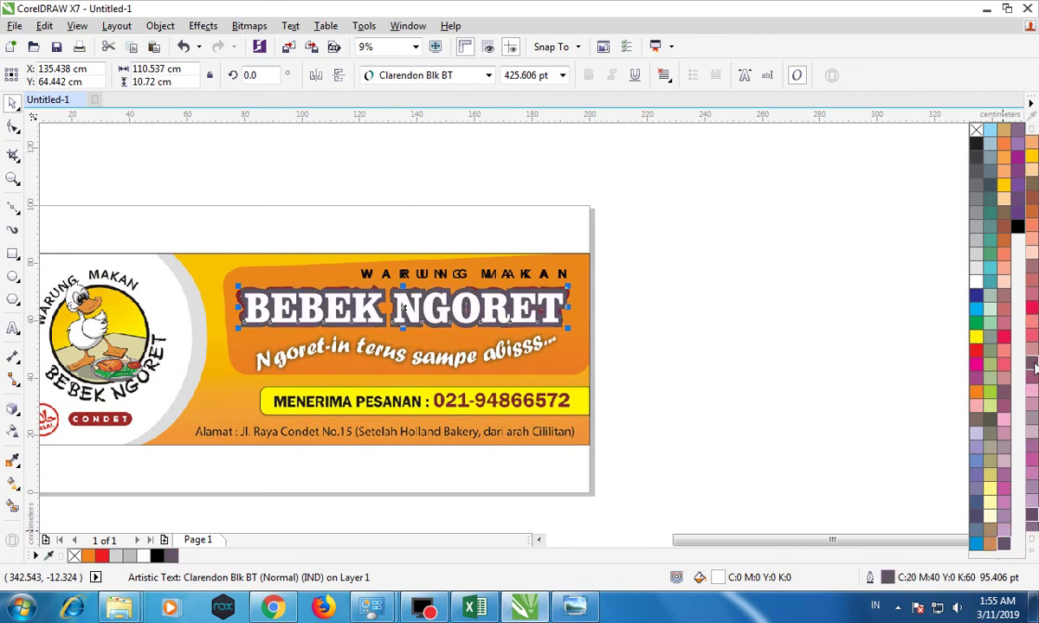
right_click(1033, 198)
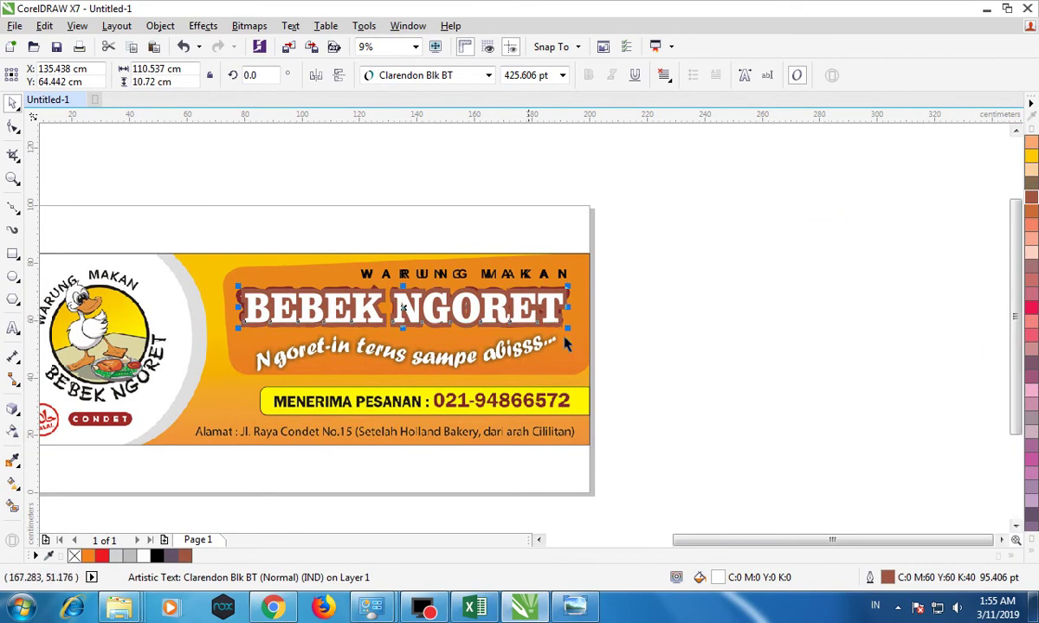
click(671, 285)
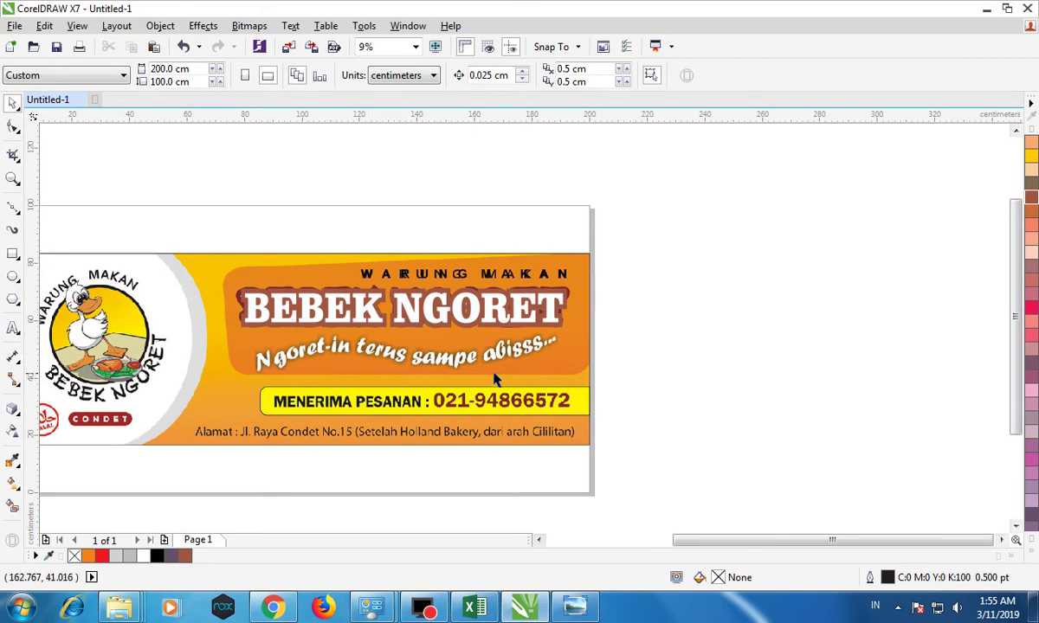
Draw a straight Bézier line under the tagline and convert it to a curve.
click(16, 214)
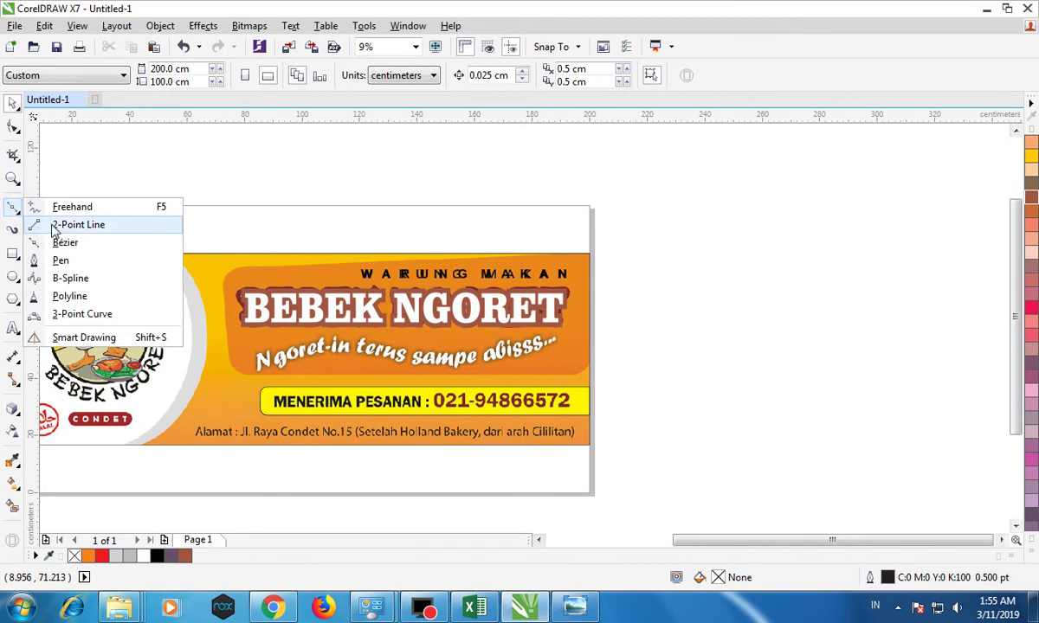
click(67, 242)
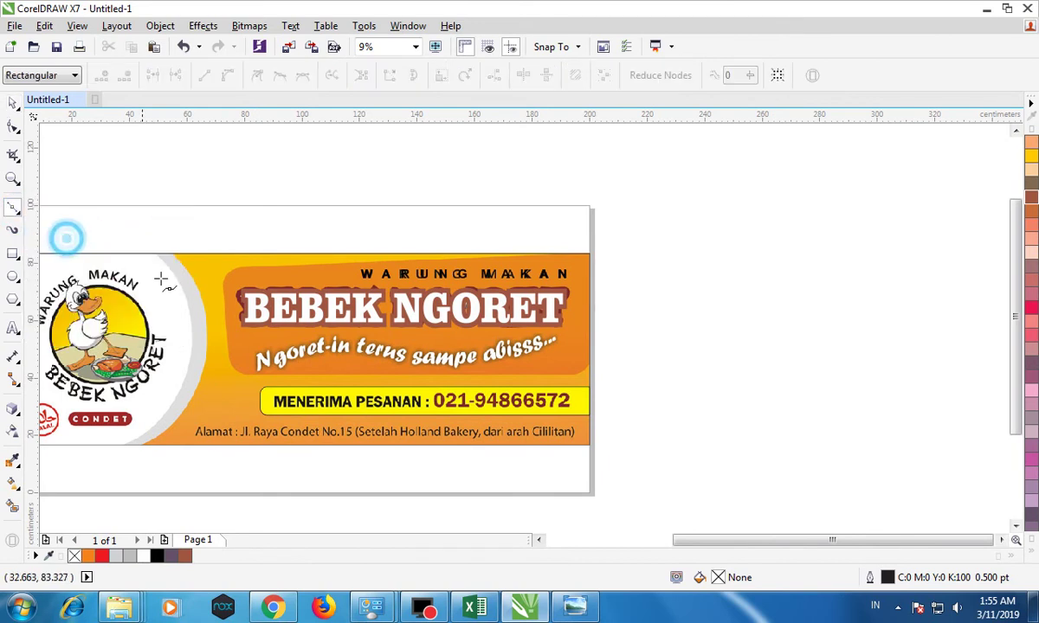
click(257, 370)
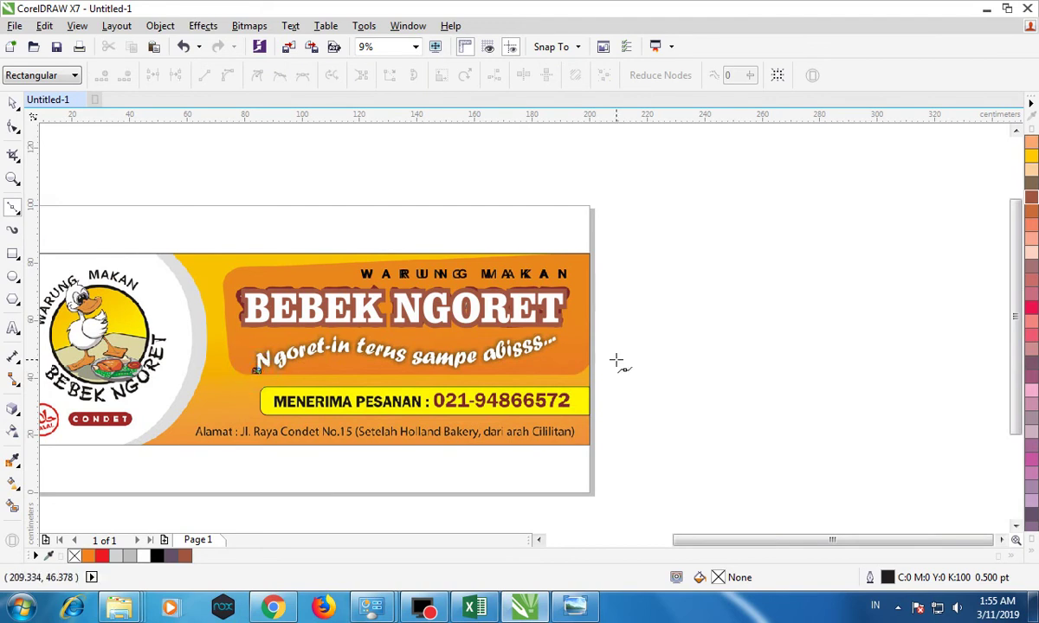
click(560, 344)
click(14, 127)
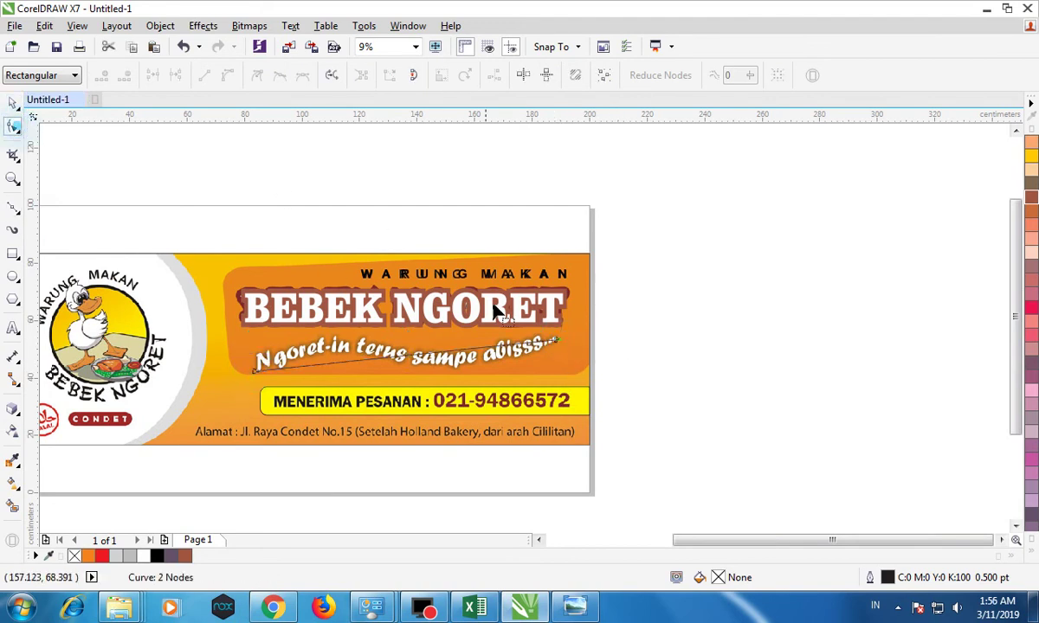
click(561, 345)
click(229, 77)
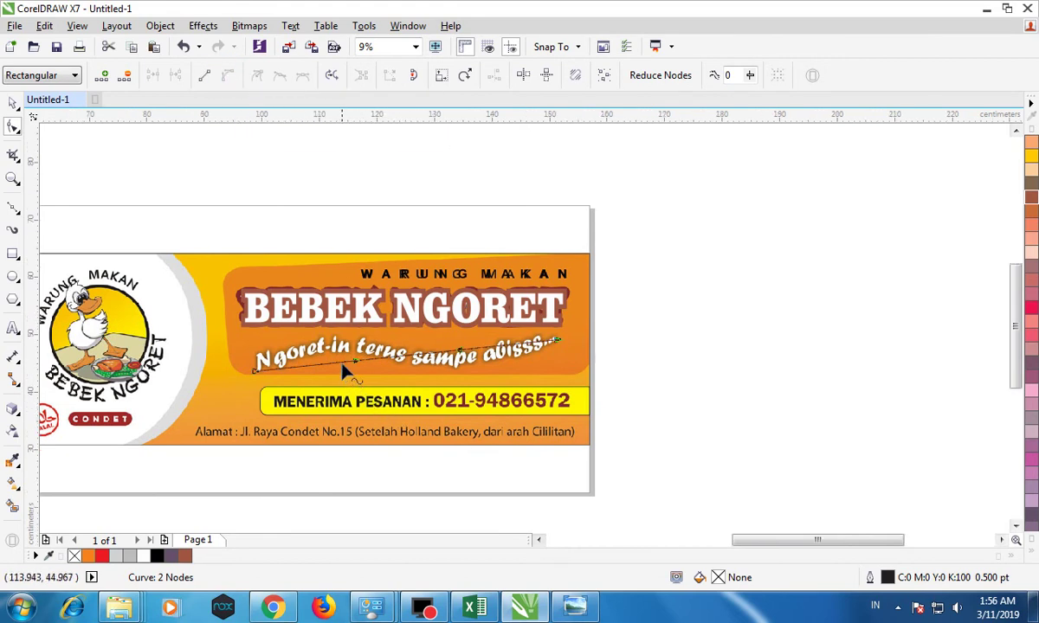
Bend the curve into a wave following the tagline's arc.
scroll(344, 370, up, 2)
drag(371, 362, 362, 312)
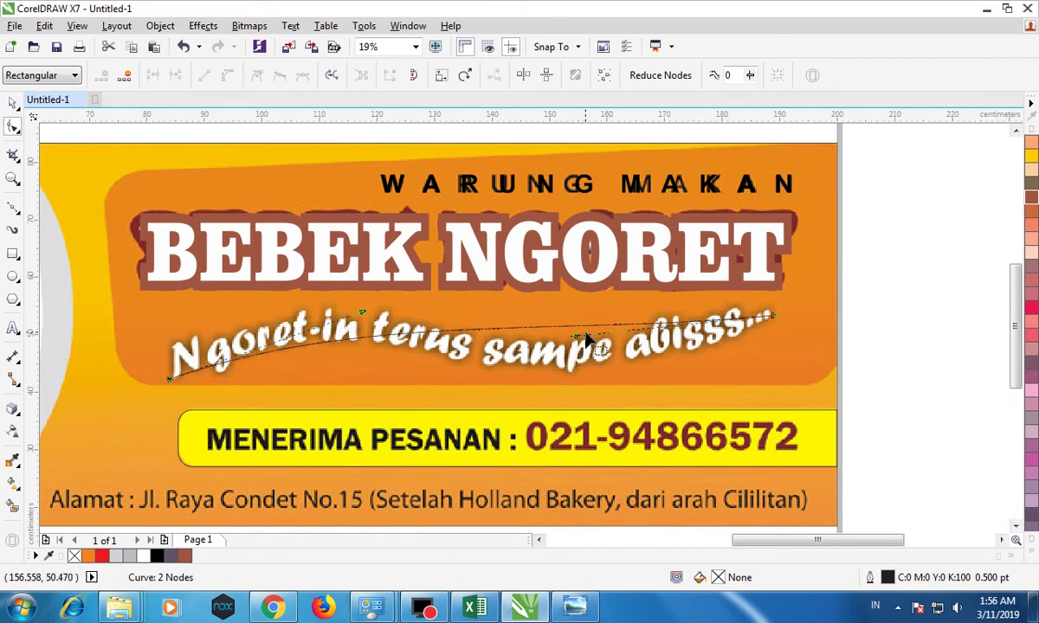
drag(575, 337, 573, 408)
drag(364, 311, 380, 289)
drag(617, 426, 575, 441)
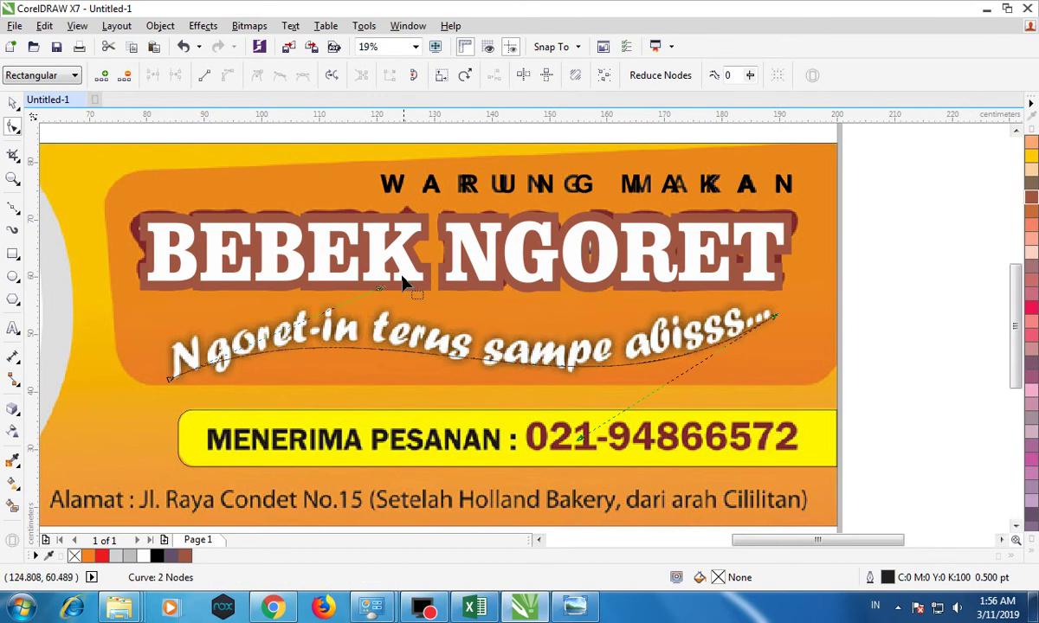
drag(379, 288, 393, 281)
click(13, 102)
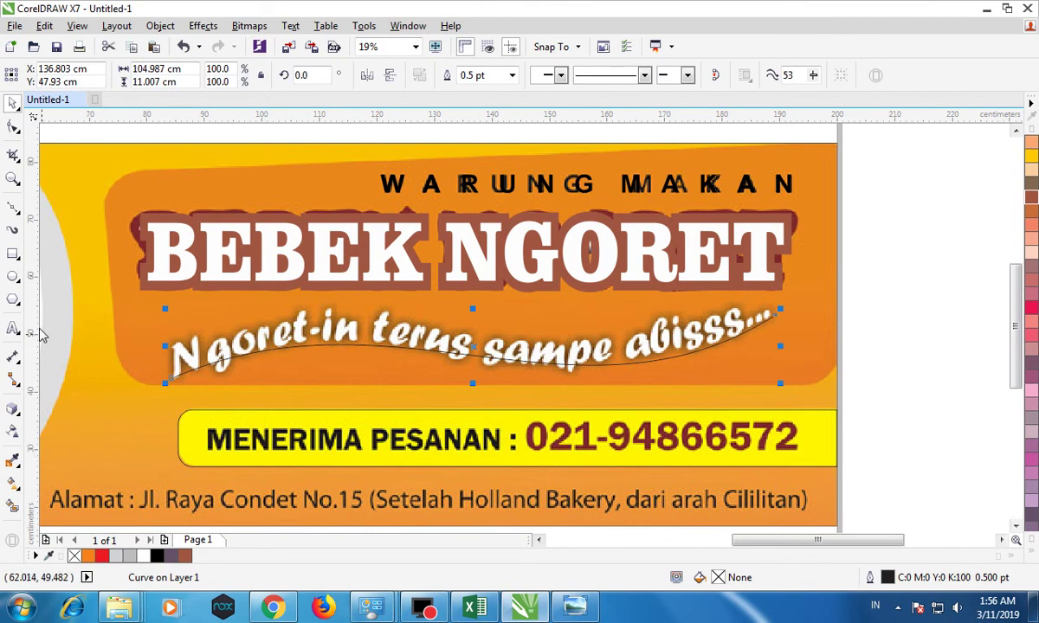
click(13, 330)
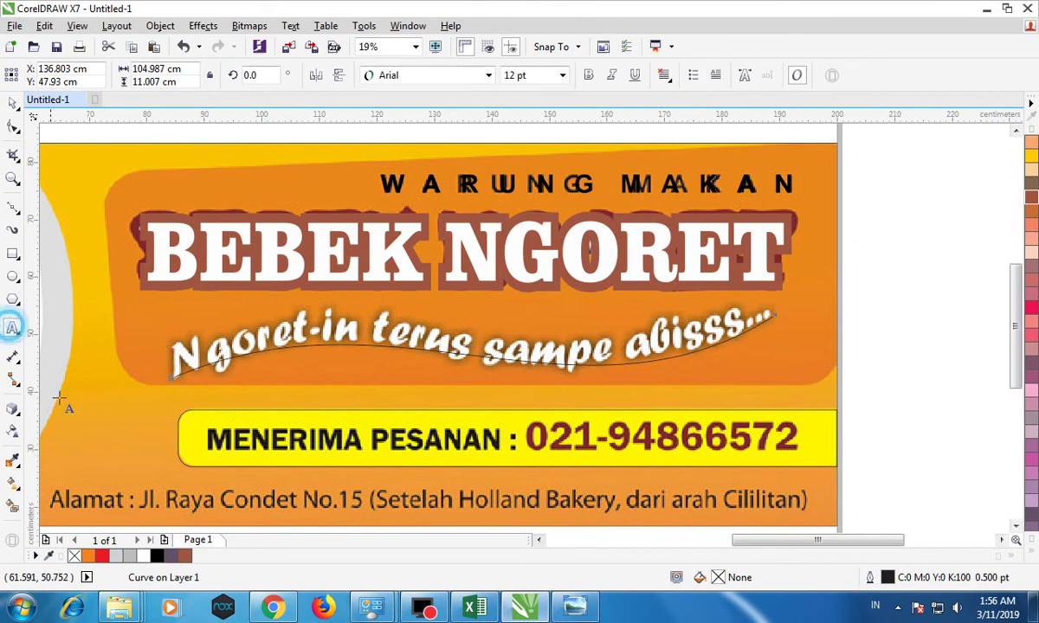
Create the new tagline text and enlarge it to about 209 pt.
click(93, 424)
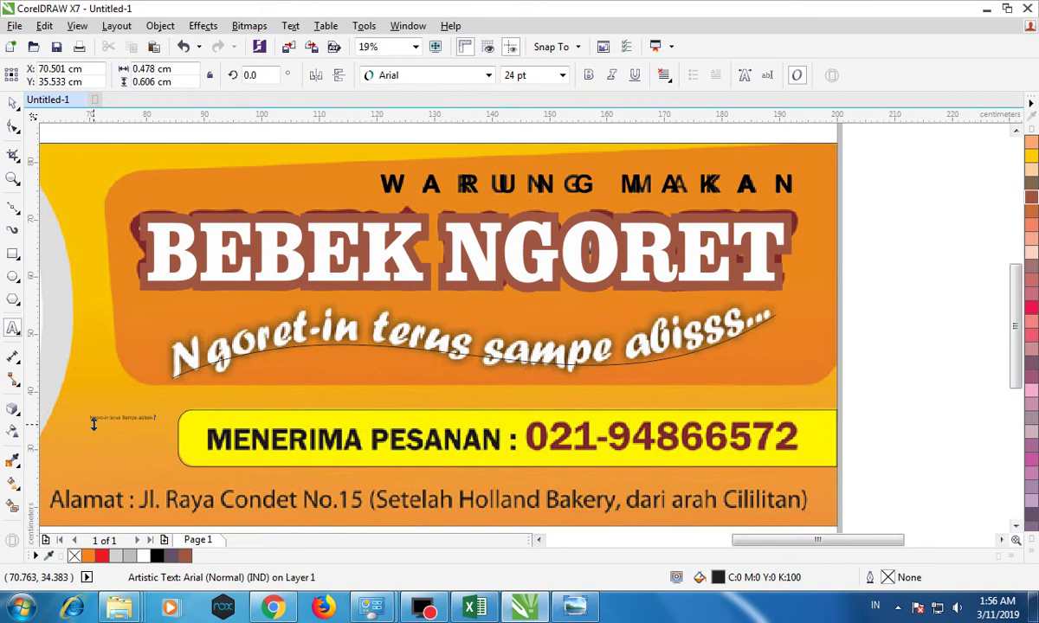
click(13, 103)
drag(162, 412, 671, 375)
Try Bell Gothic Std Light, then Monotype Corsiva, as the tagline font.
click(488, 75)
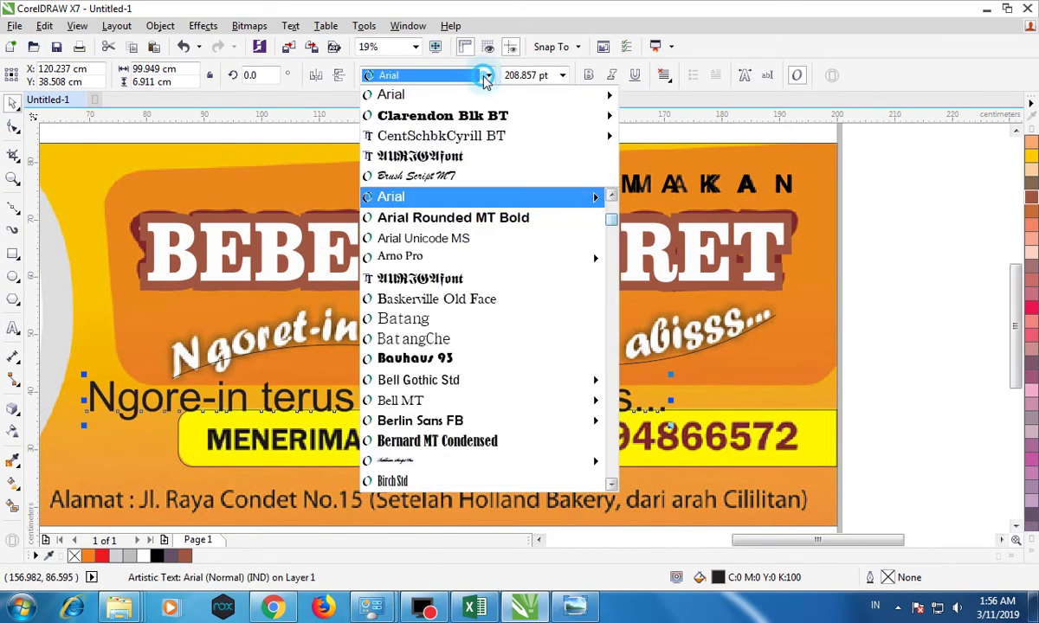
drag(617, 223, 610, 211)
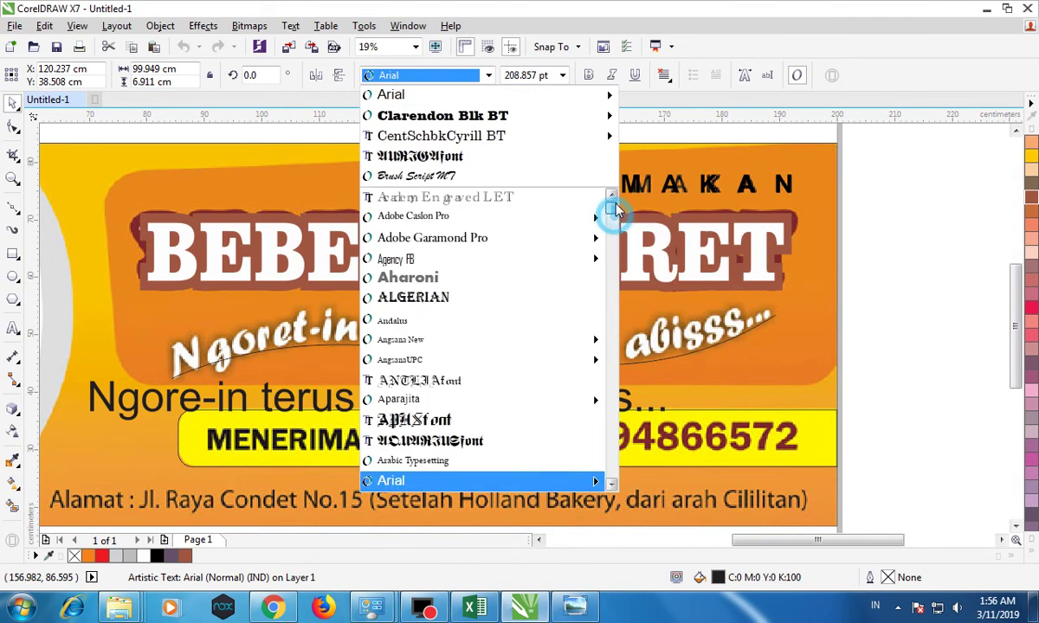
scroll(505, 320, down, 1)
scroll(505, 320, down, 5)
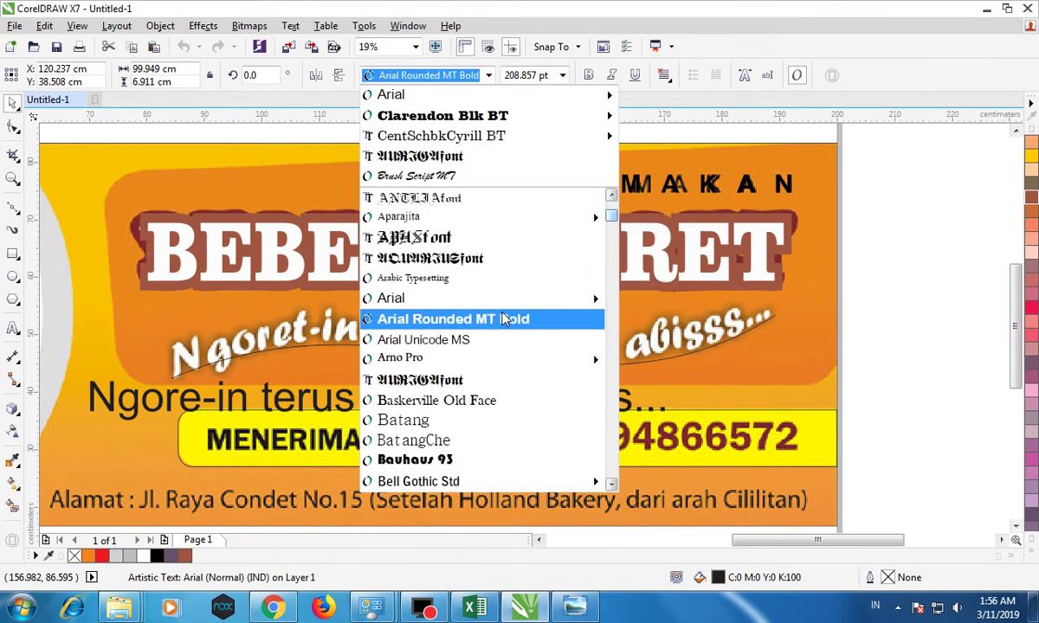
scroll(506, 319, down, 1)
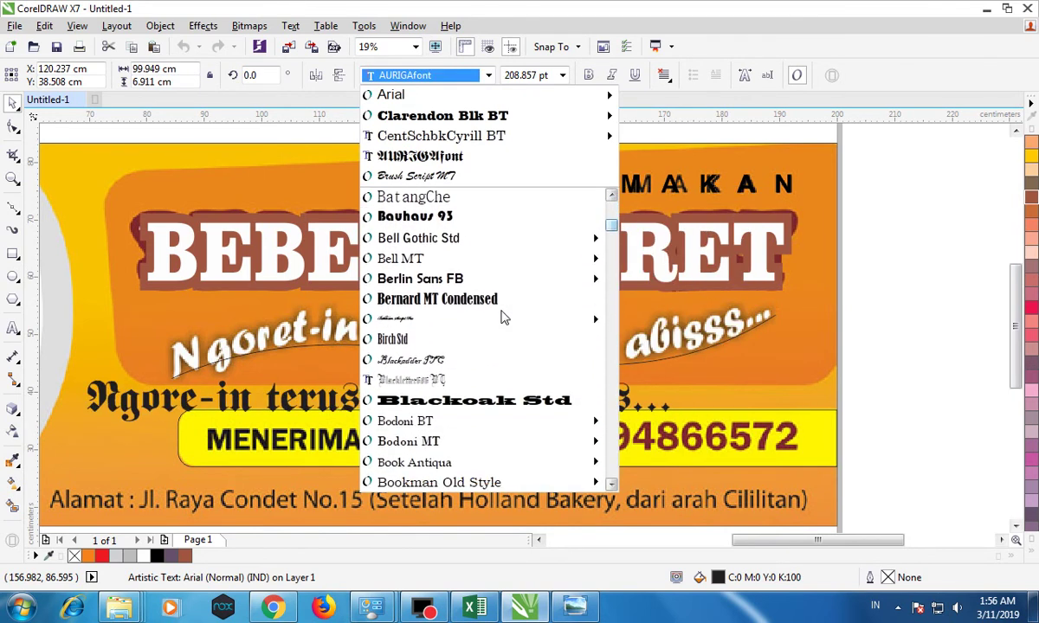
click(451, 242)
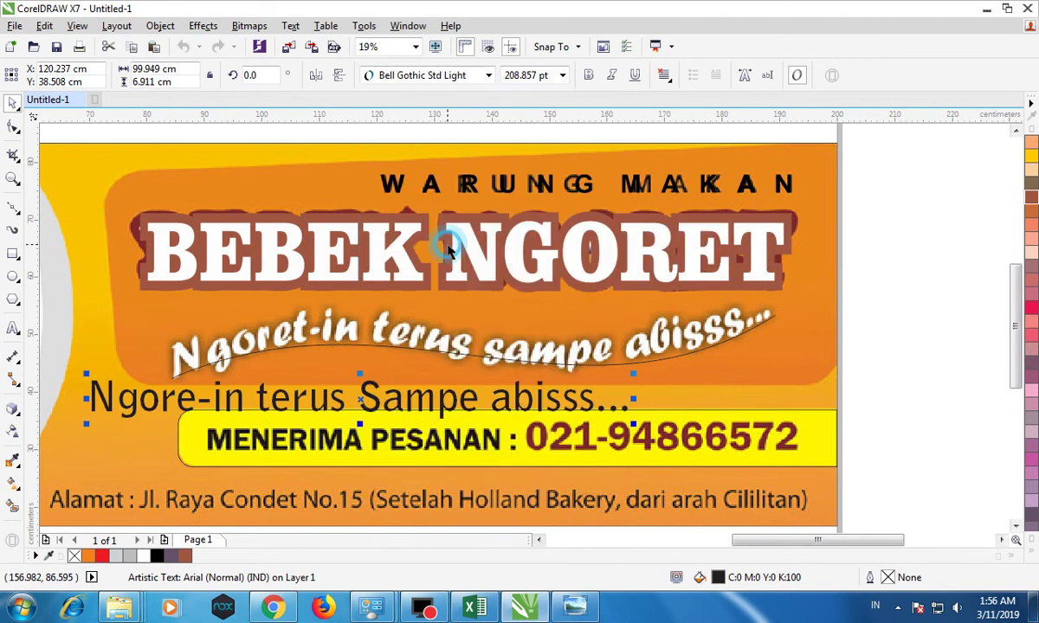
click(481, 76)
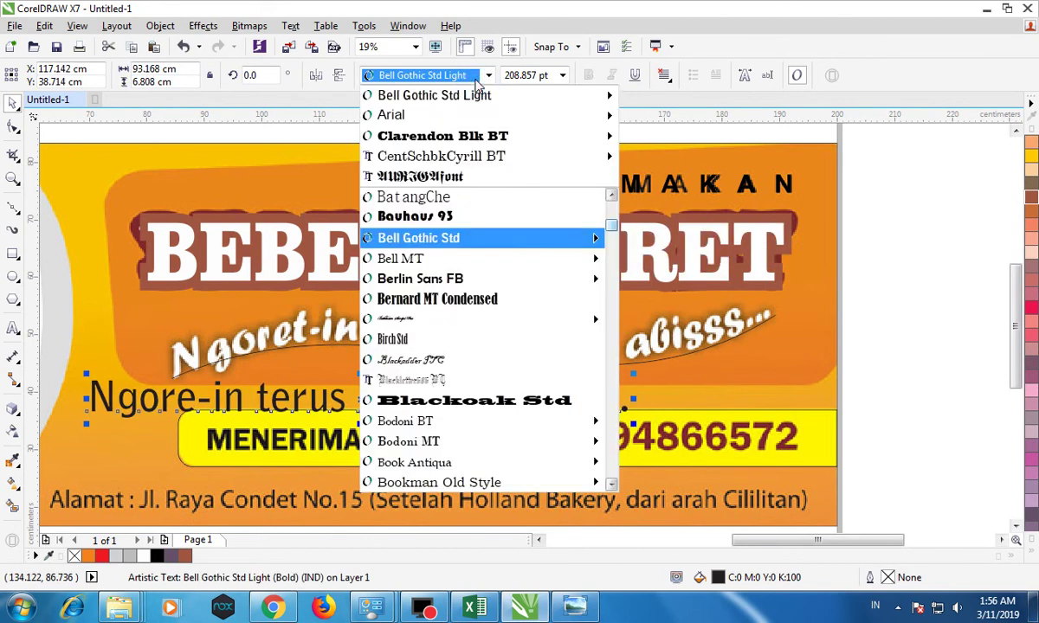
scroll(511, 336, down, 1)
scroll(511, 336, down, 6)
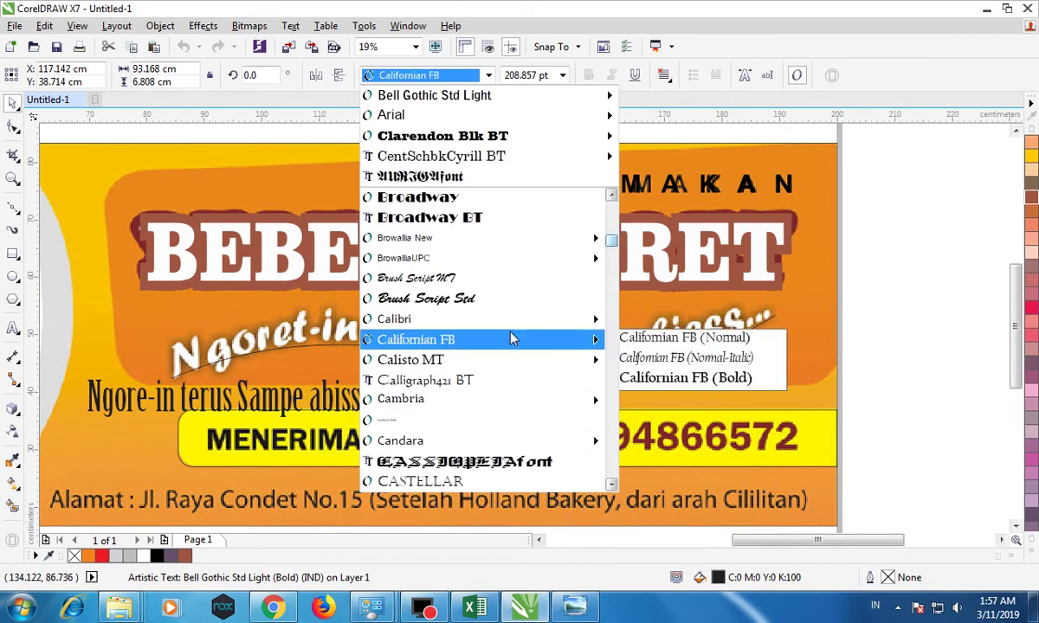
scroll(511, 336, down, 2)
scroll(487, 318, down, 20)
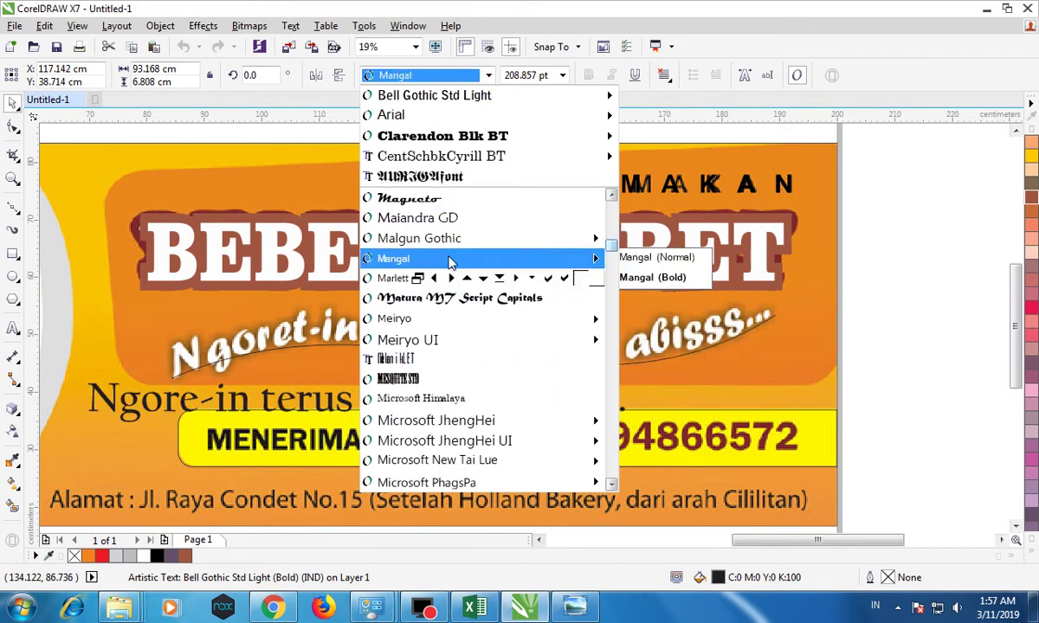
scroll(463, 345, down, 1)
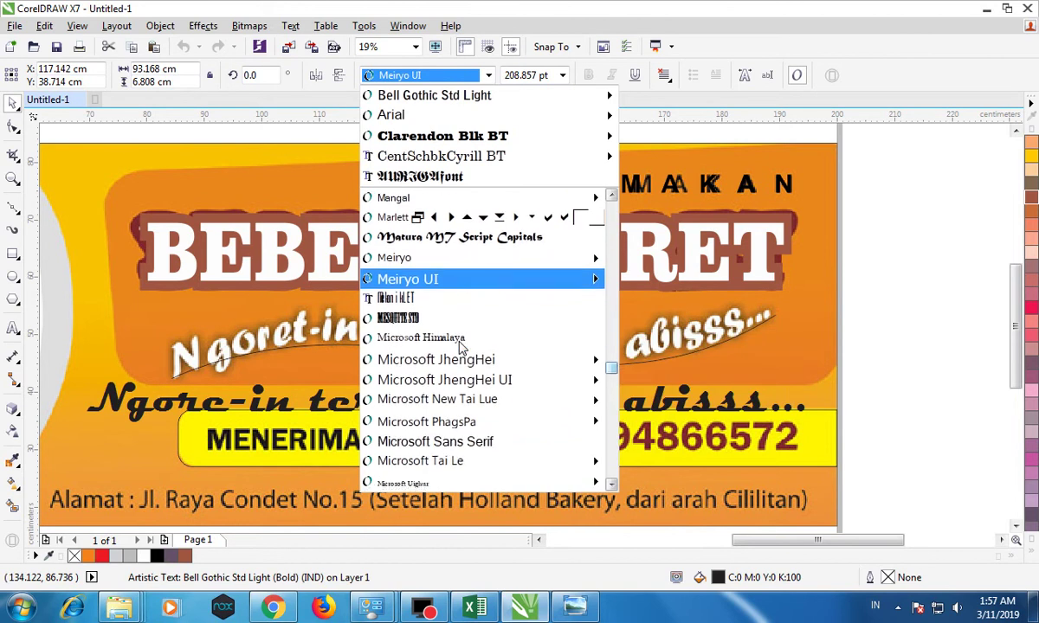
scroll(461, 346, down, 2)
scroll(460, 346, down, 4)
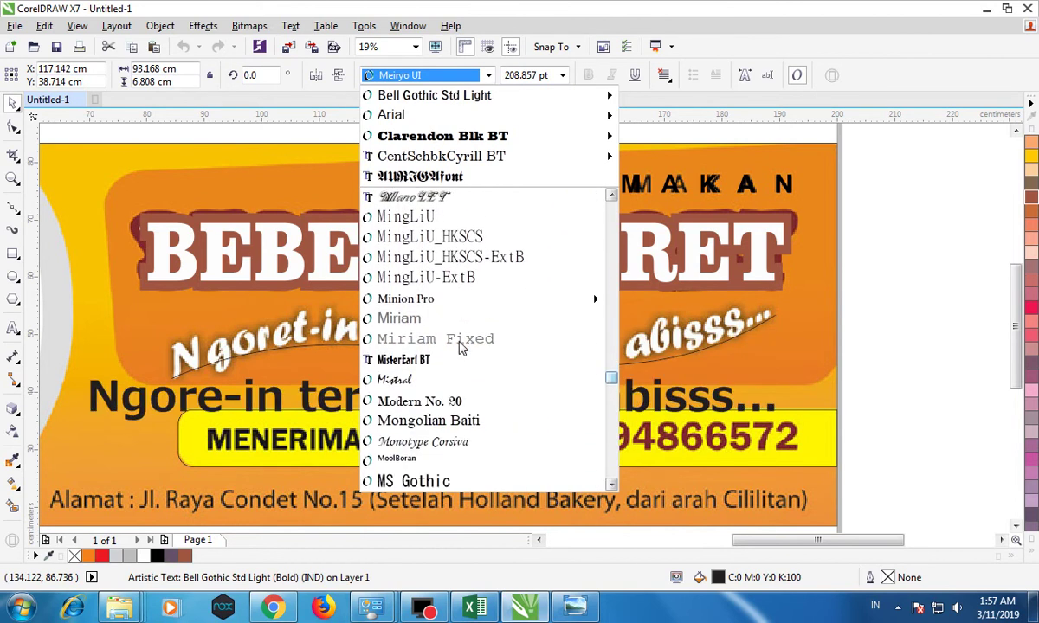
scroll(461, 344, down, 4)
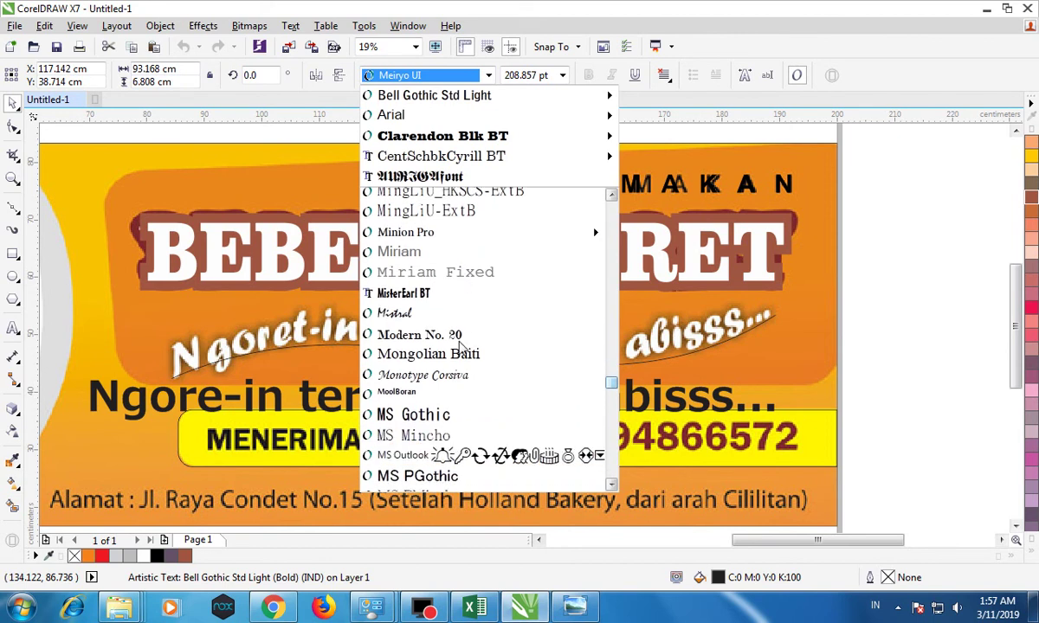
scroll(461, 347, down, 2)
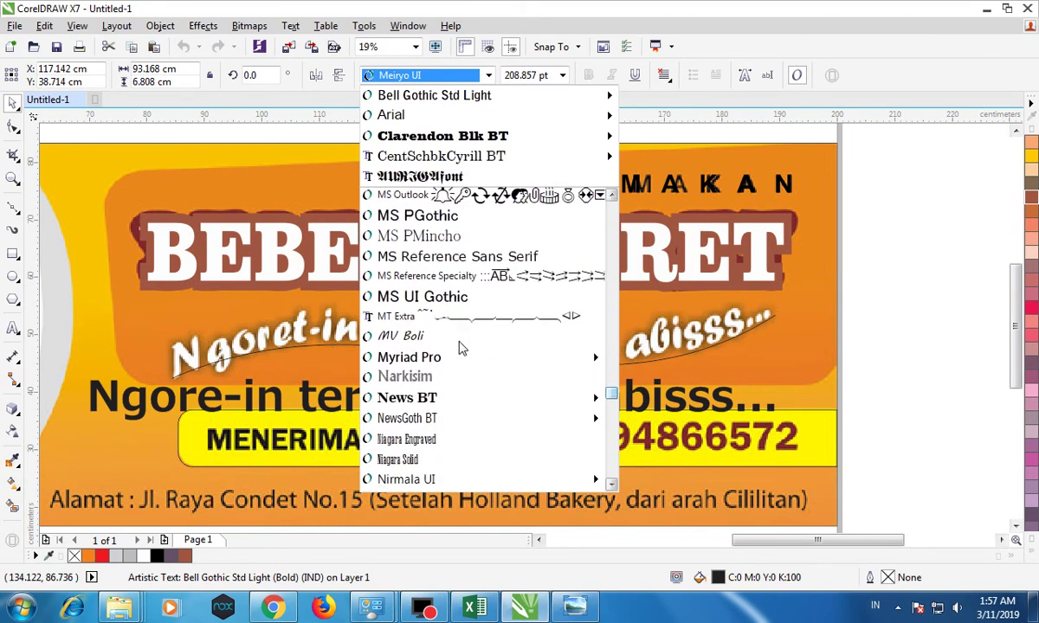
scroll(461, 346, up, 2)
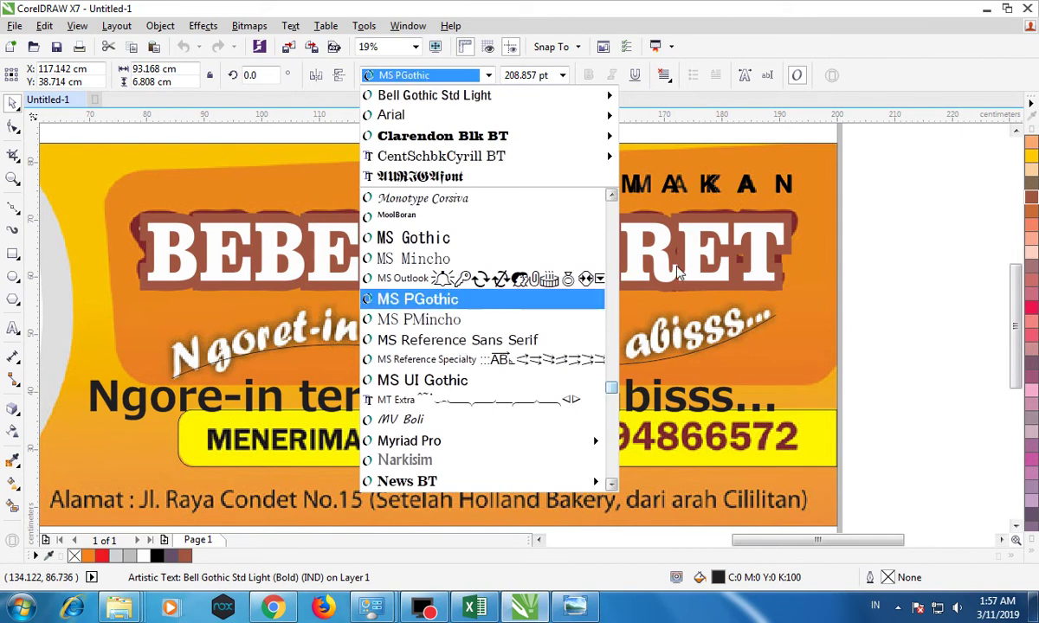
scroll(500, 347, up, 2)
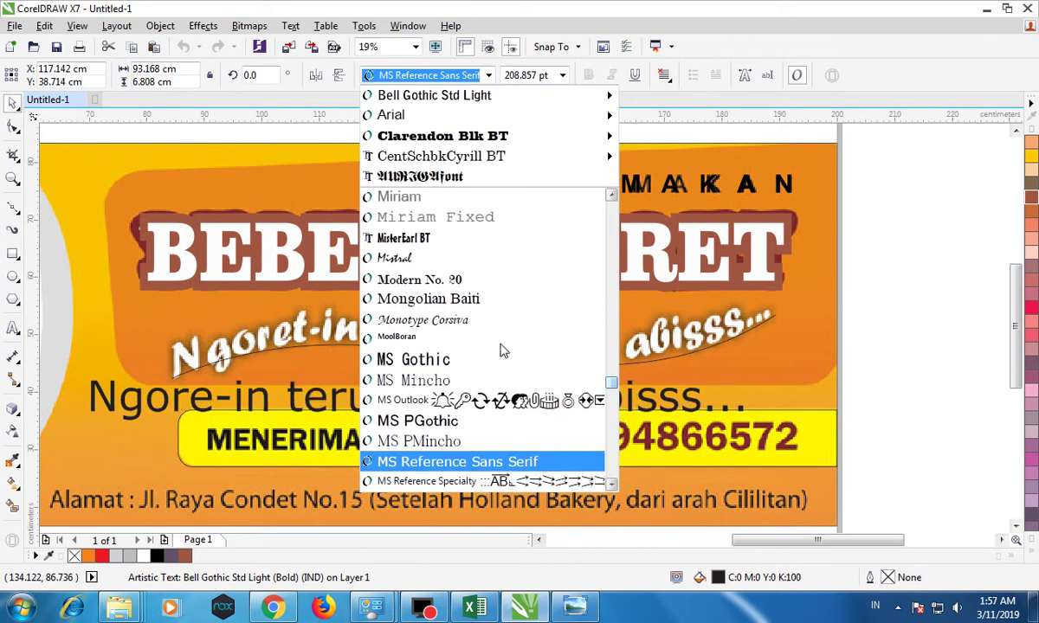
click(485, 325)
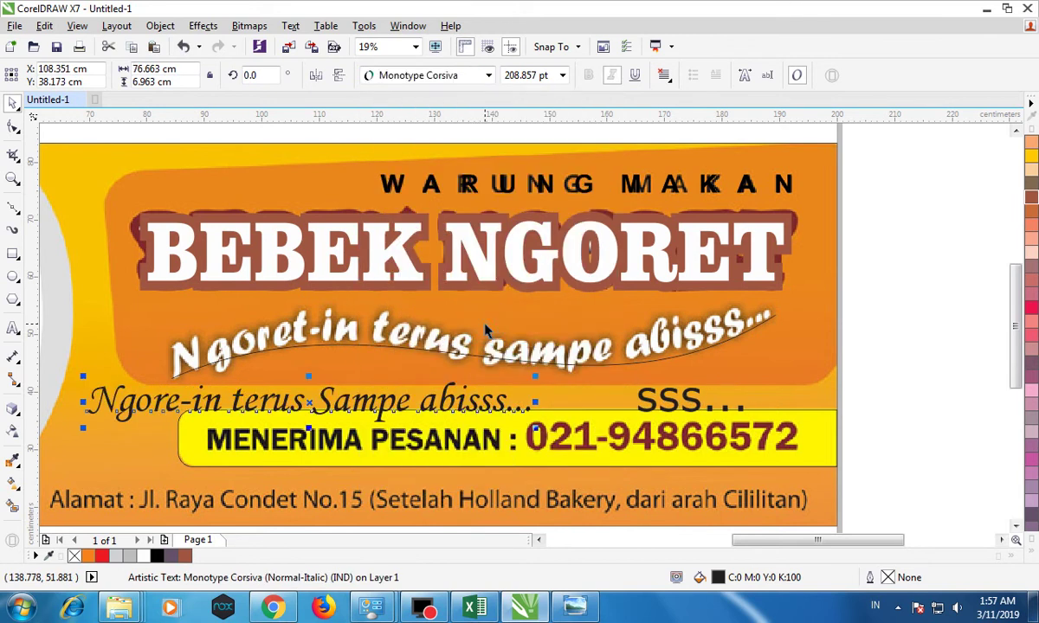
Set the tagline font to Comic Sans MS.
click(487, 75)
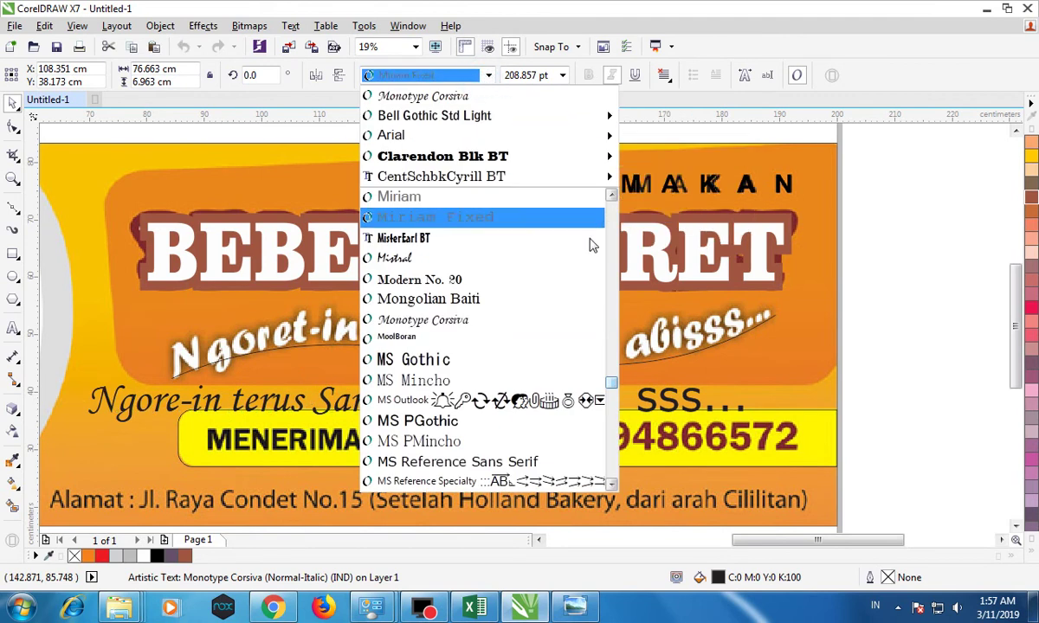
text(Cambria Math)
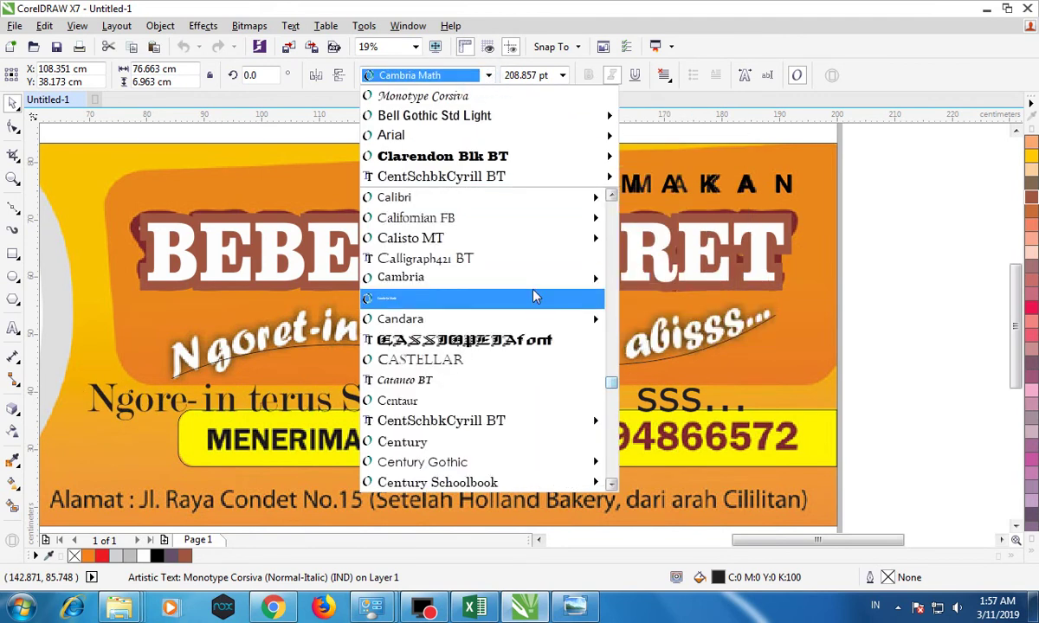
scroll(533, 295, down, 3)
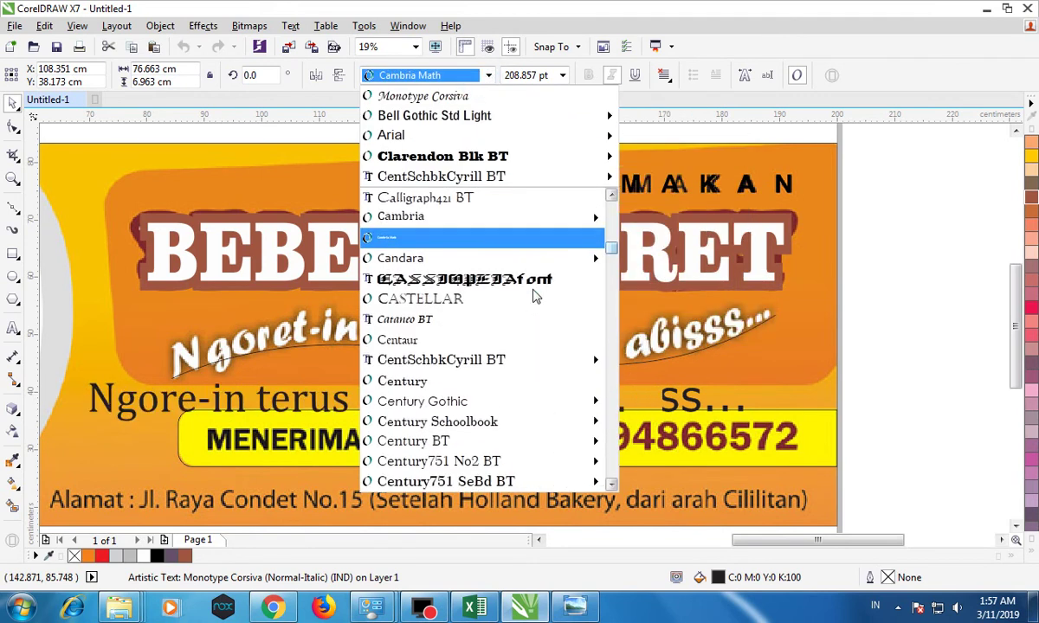
scroll(536, 294, down, 3)
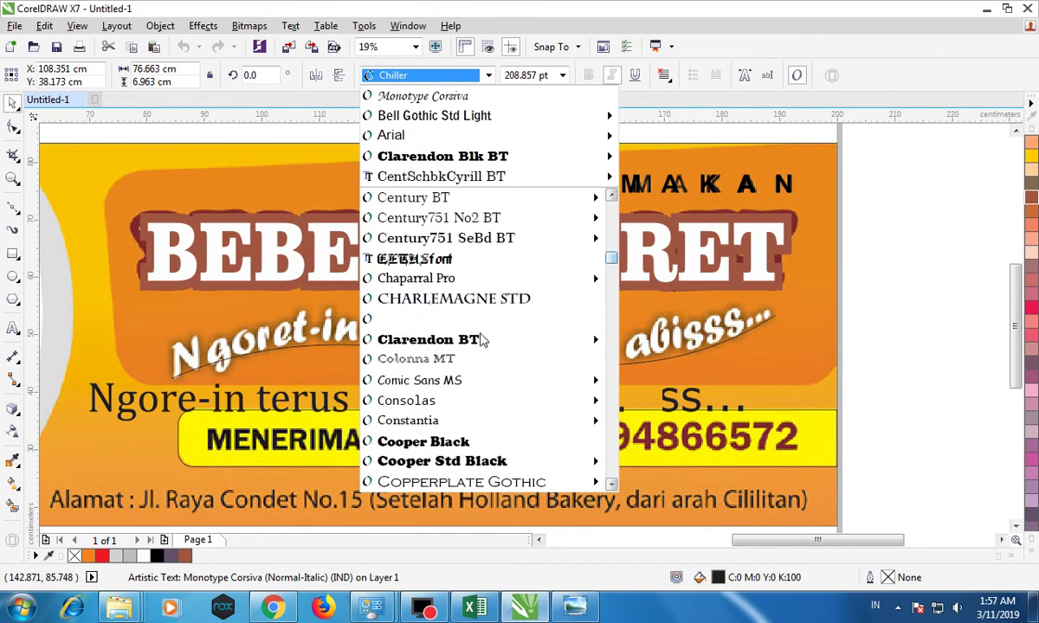
click(462, 381)
Make the tagline bold, shrink it slightly and place it on the yellow order bar.
drag(431, 381, 544, 362)
click(589, 75)
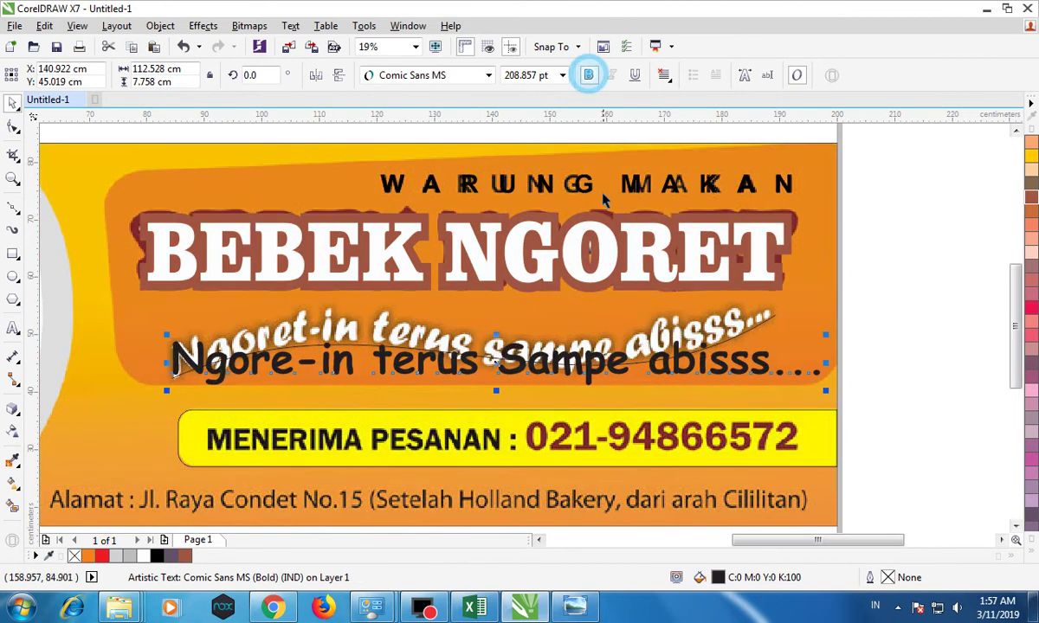
drag(825, 335, 805, 335)
drag(457, 360, 465, 437)
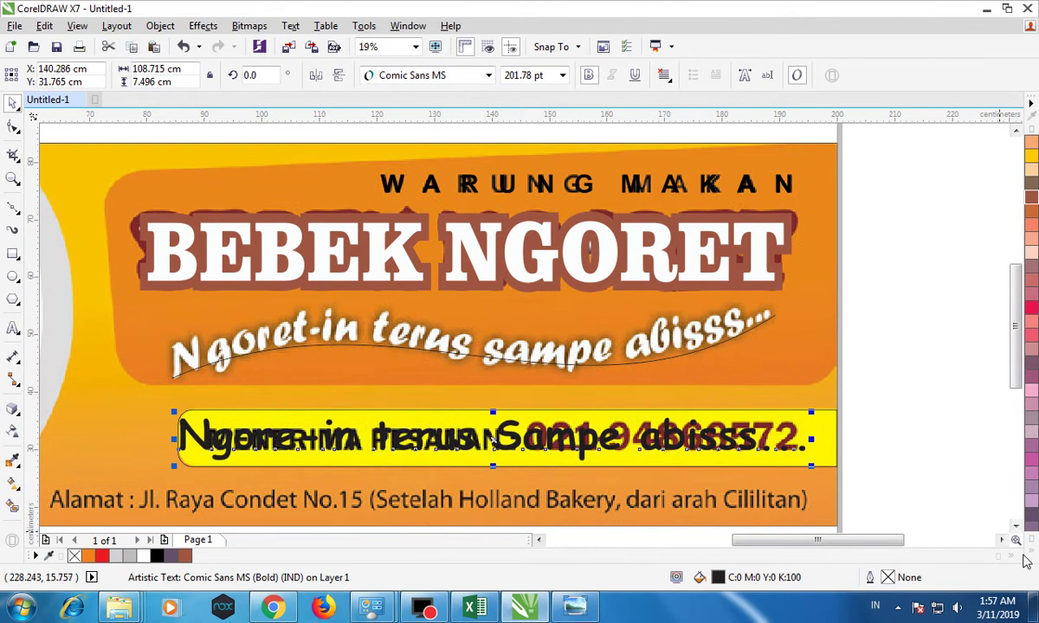
Fill the tagline text with white.
click(1024, 560)
click(975, 282)
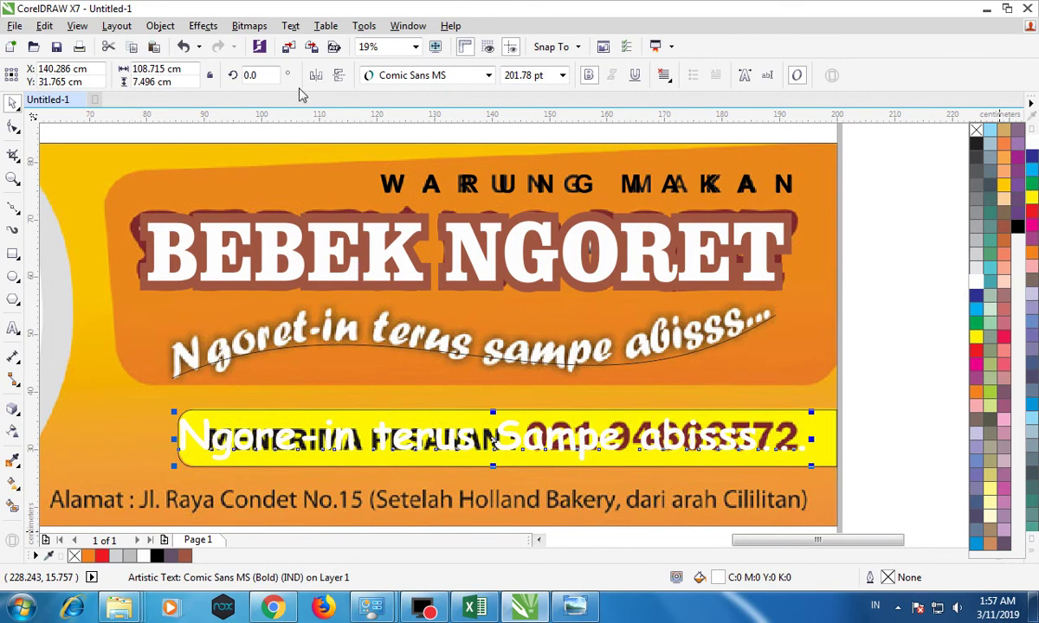
click(290, 25)
click(290, 25)
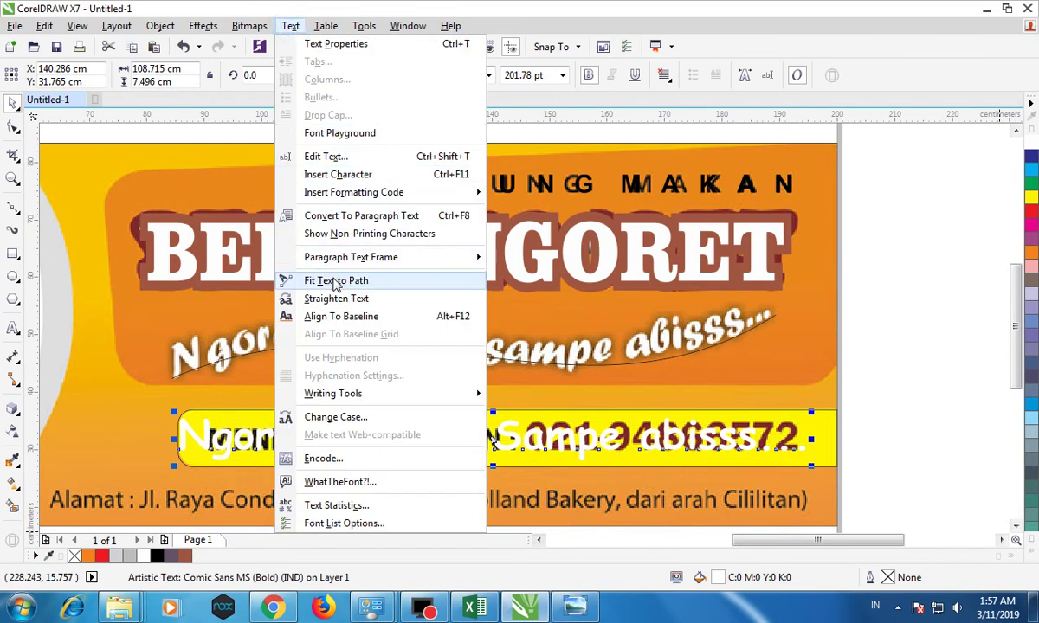
Fit the Comic Sans tagline along the wavy curve with Fit Text to Path.
click(338, 280)
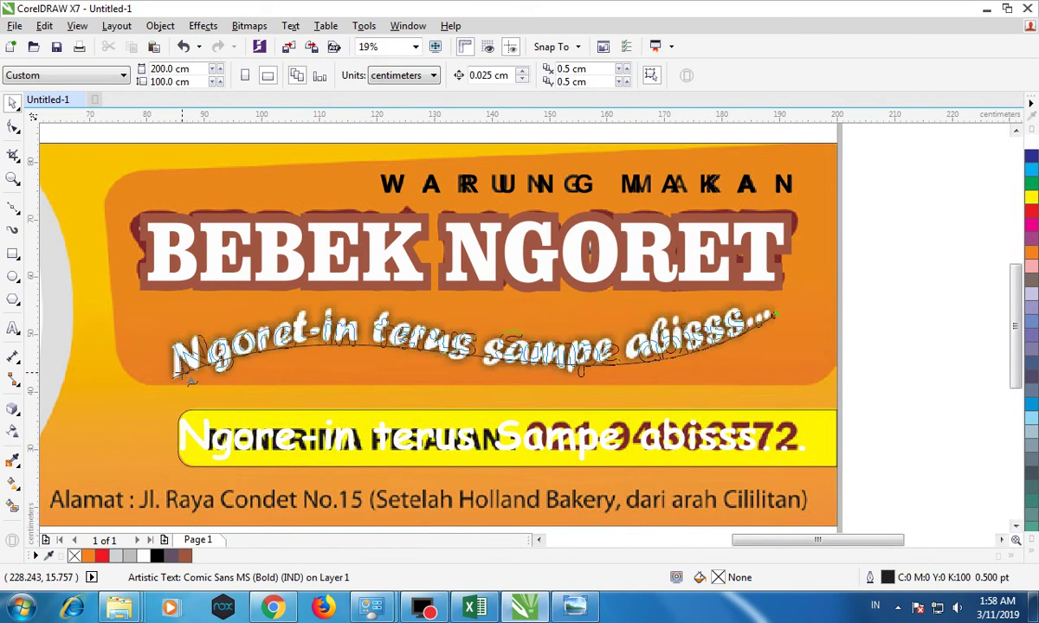
click(184, 374)
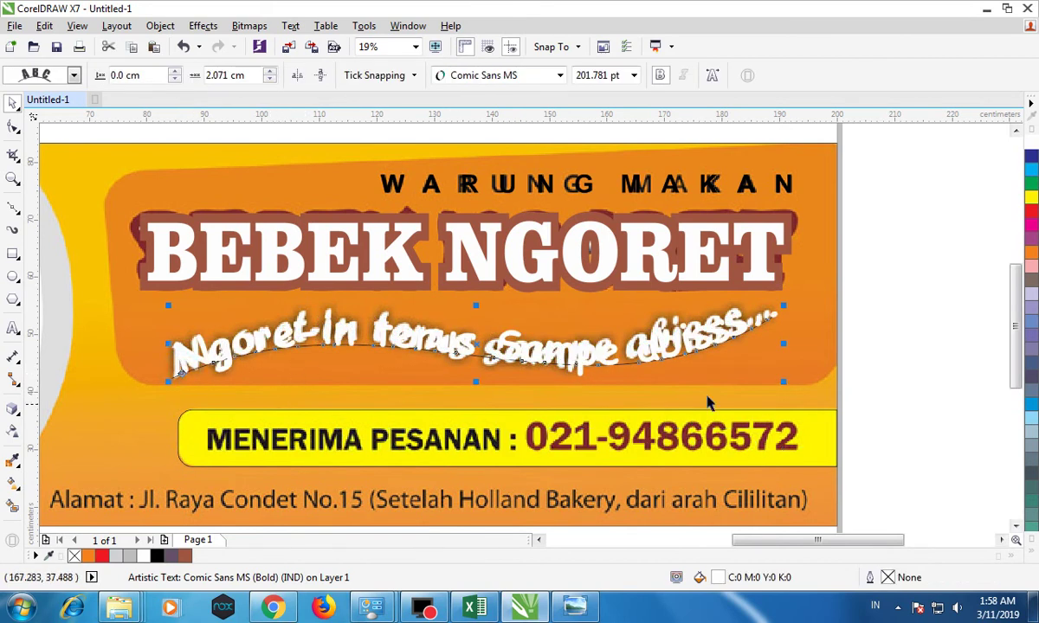
click(877, 294)
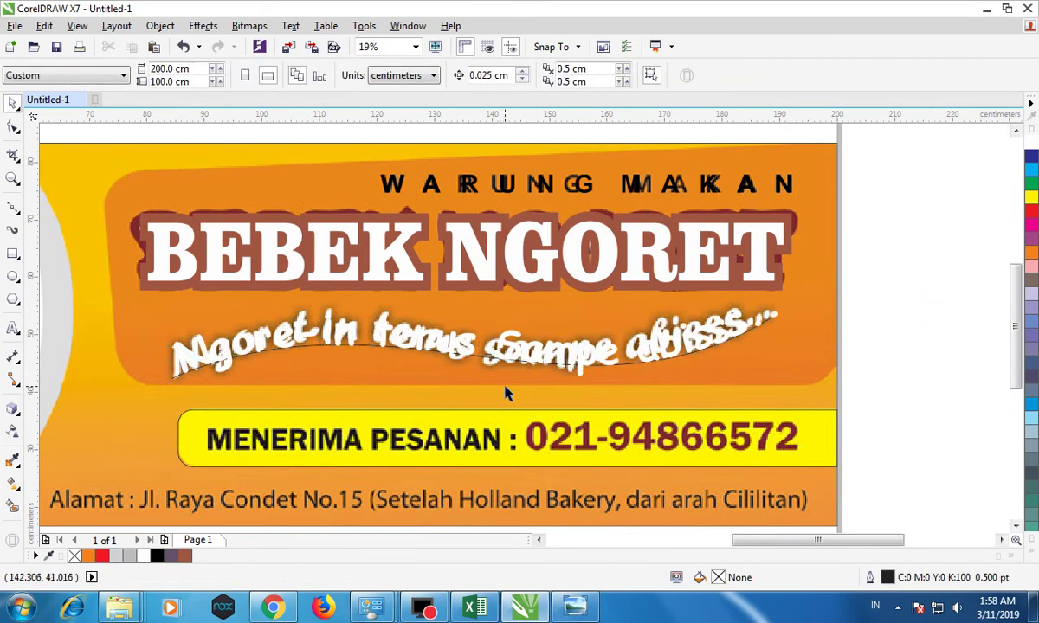
scroll(506, 394, up, 2)
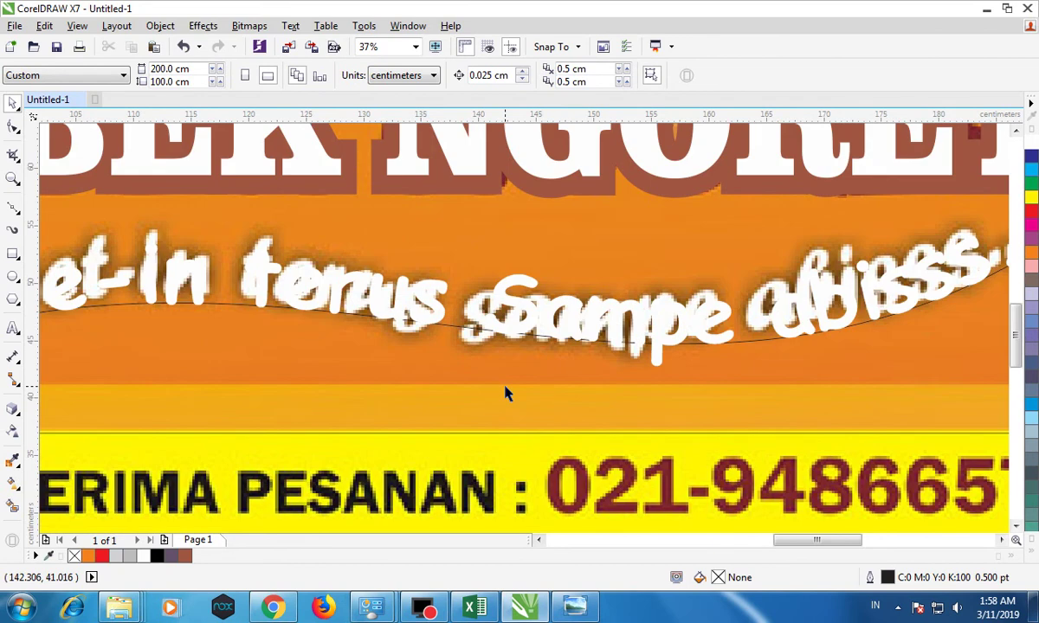
click(451, 326)
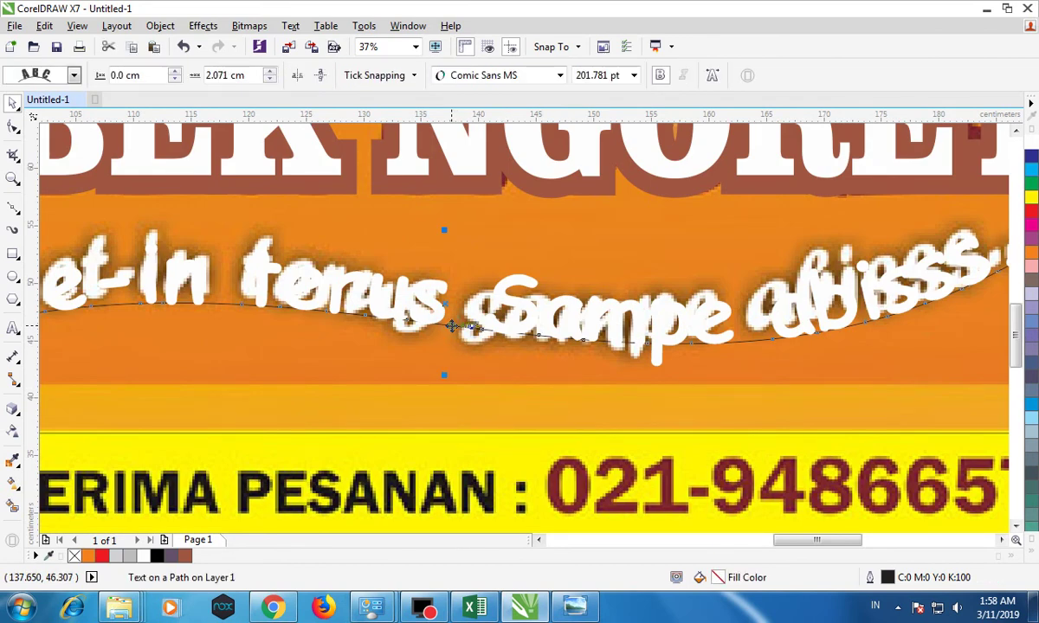
Give the guide curve a 12.0 pt outline, then delete it.
click(451, 325)
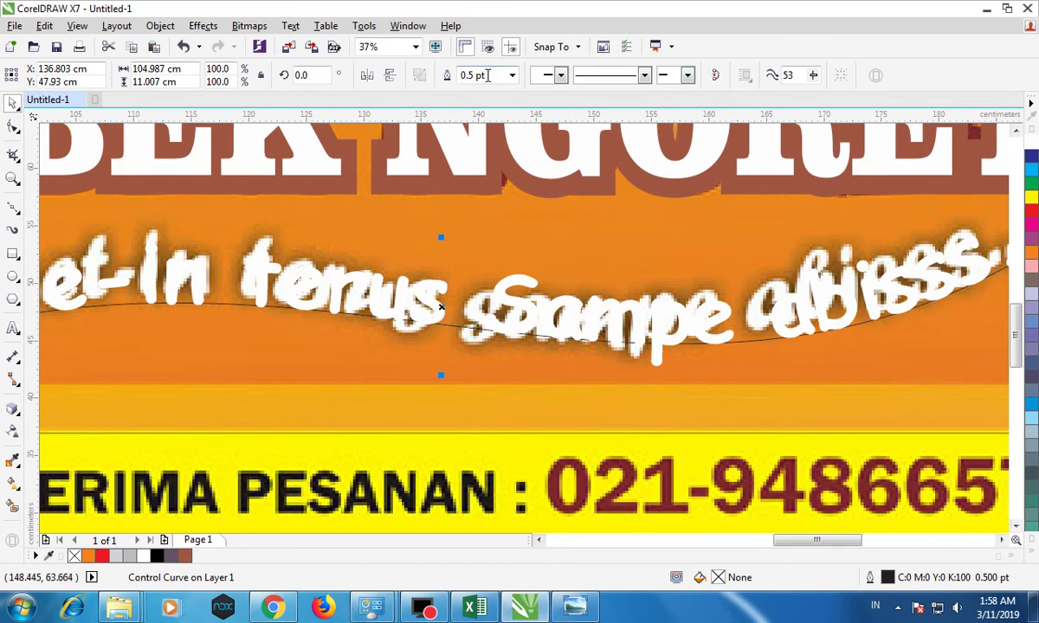
click(511, 76)
click(474, 165)
click(512, 75)
click(500, 230)
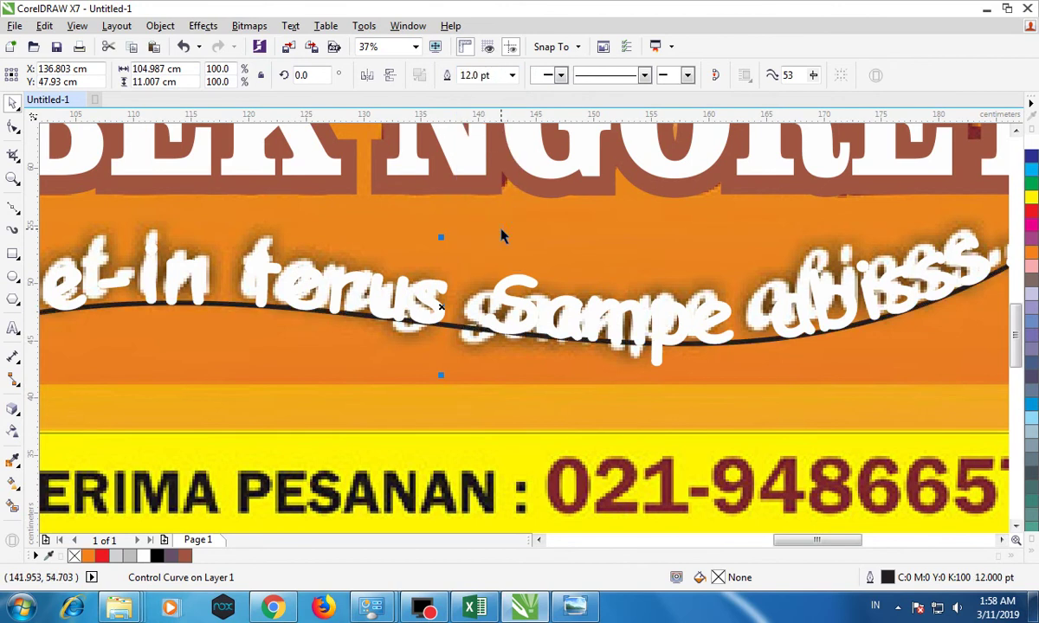
key(Delete)
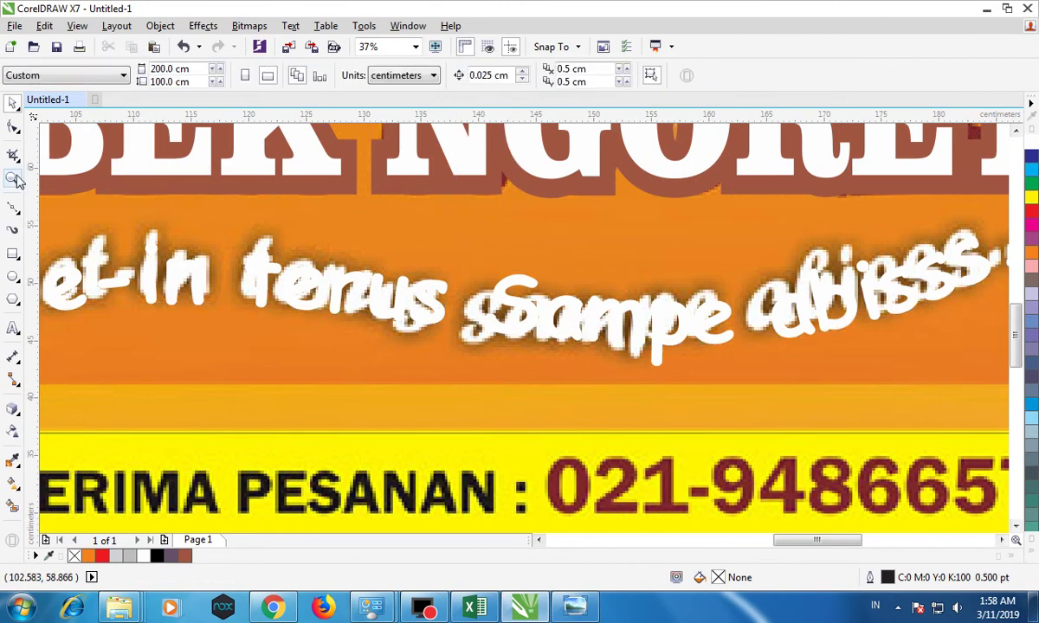
Add a new Arial Bold order line and enlarge it onto the yellow bar.
scroll(238, 276, down, 2)
scroll(240, 273, down, 1)
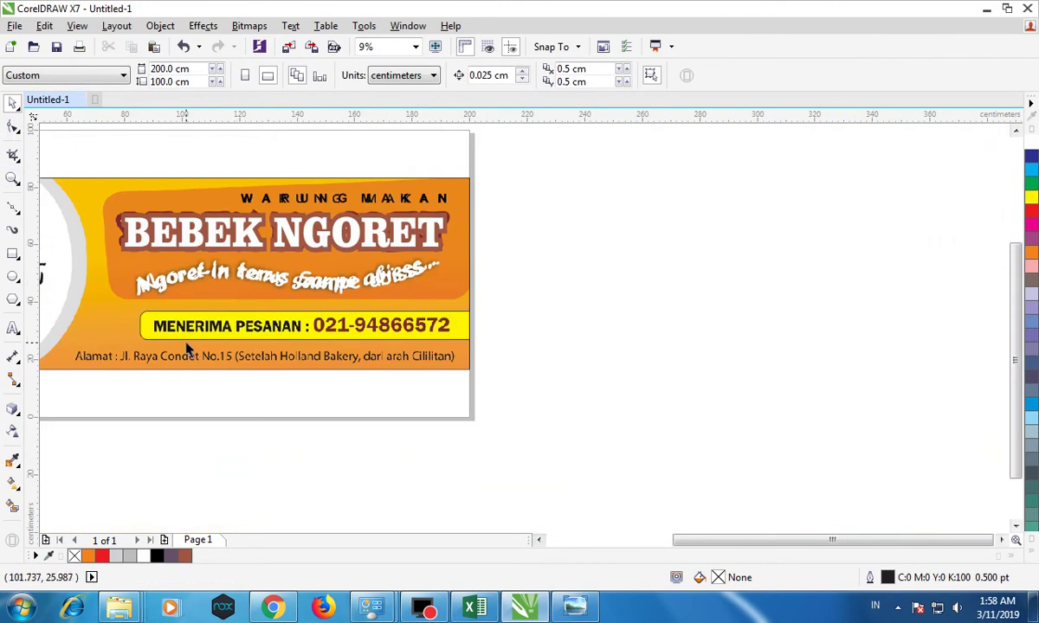
scroll(147, 336, up, 1)
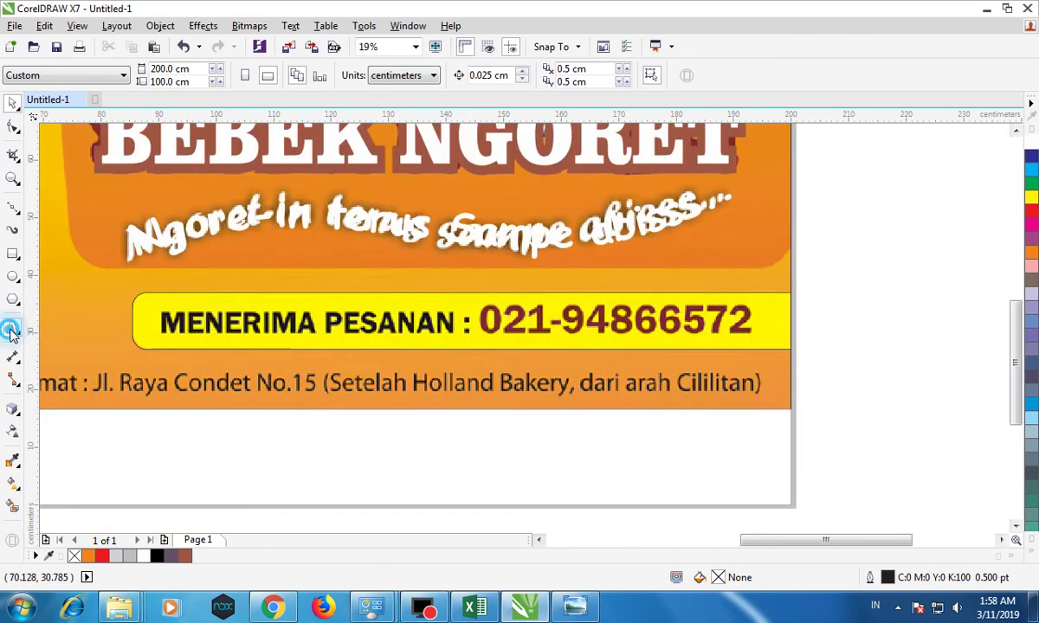
click(13, 329)
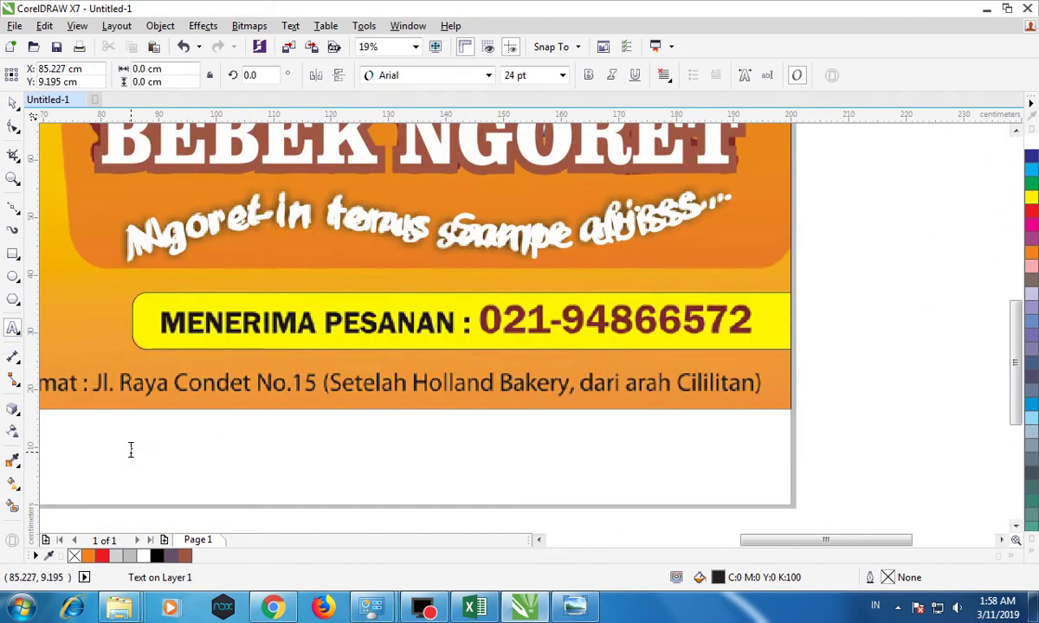
click(130, 450)
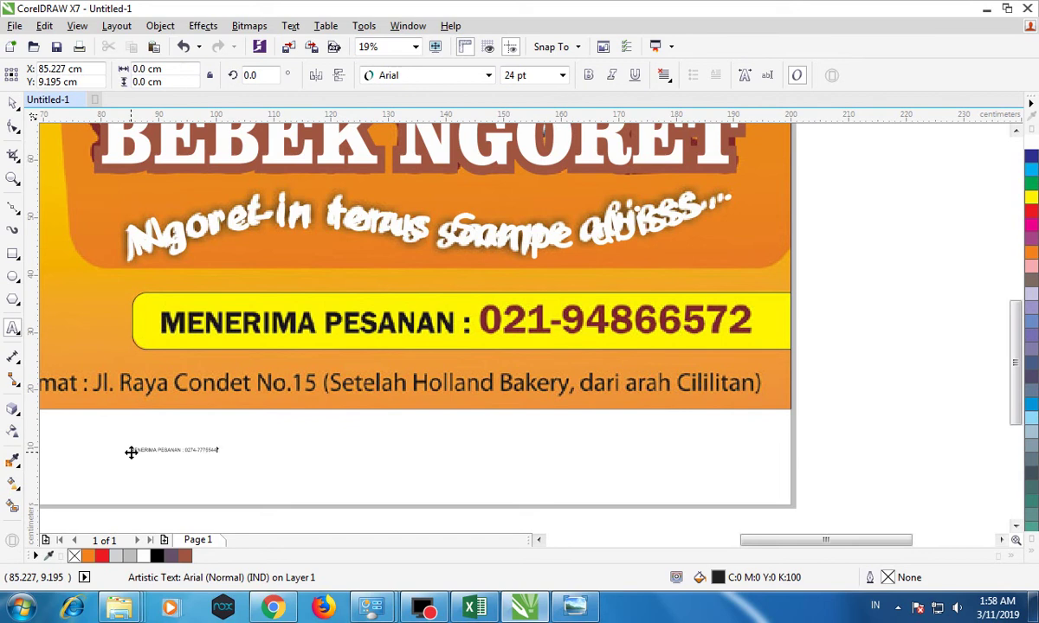
click(131, 453)
click(12, 103)
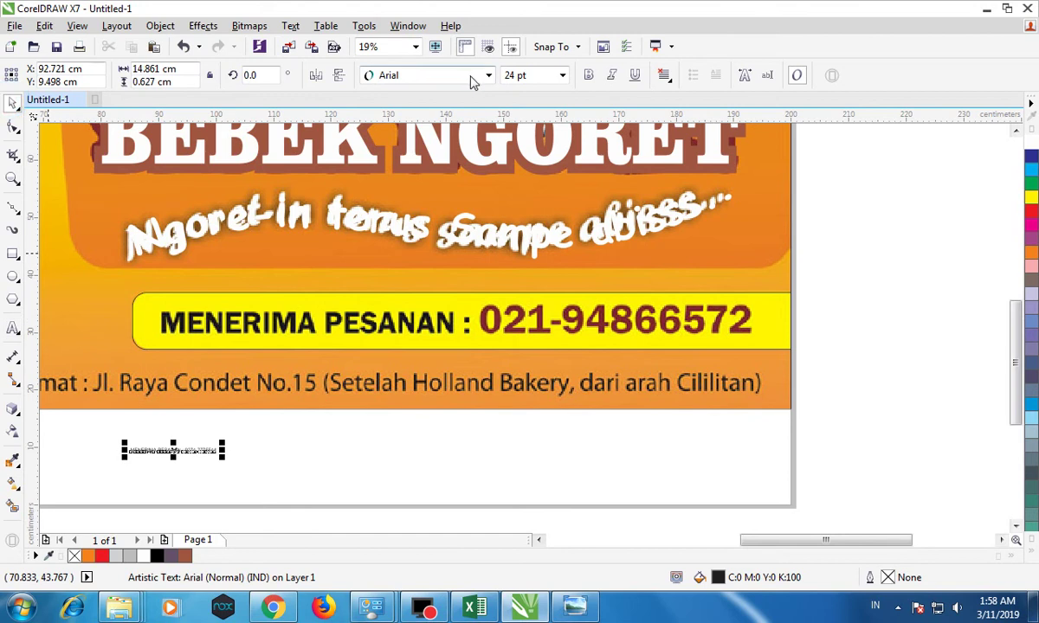
click(474, 78)
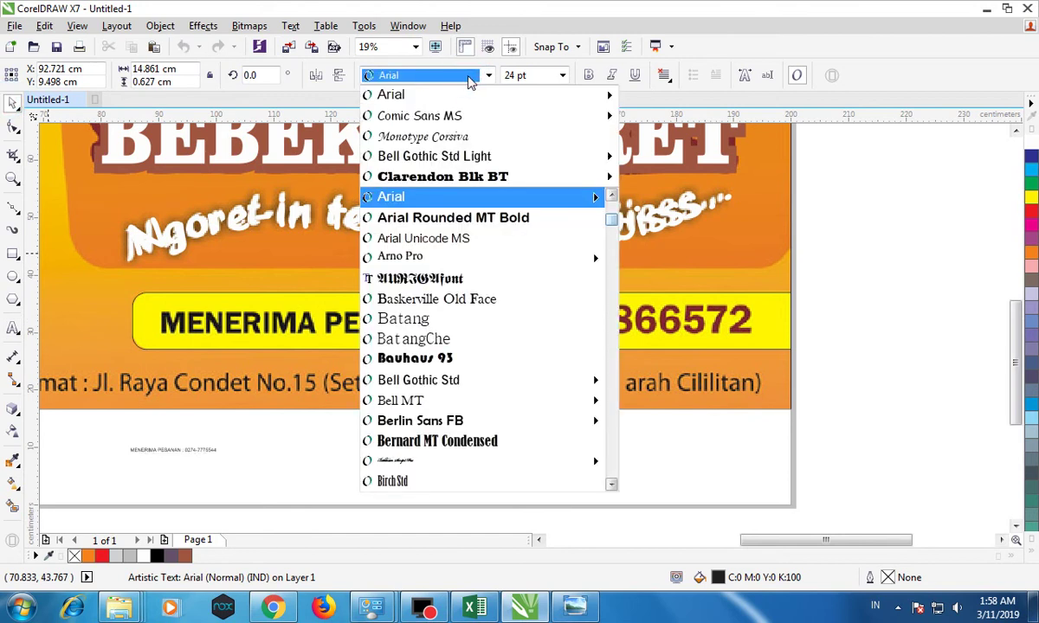
click(470, 78)
click(587, 76)
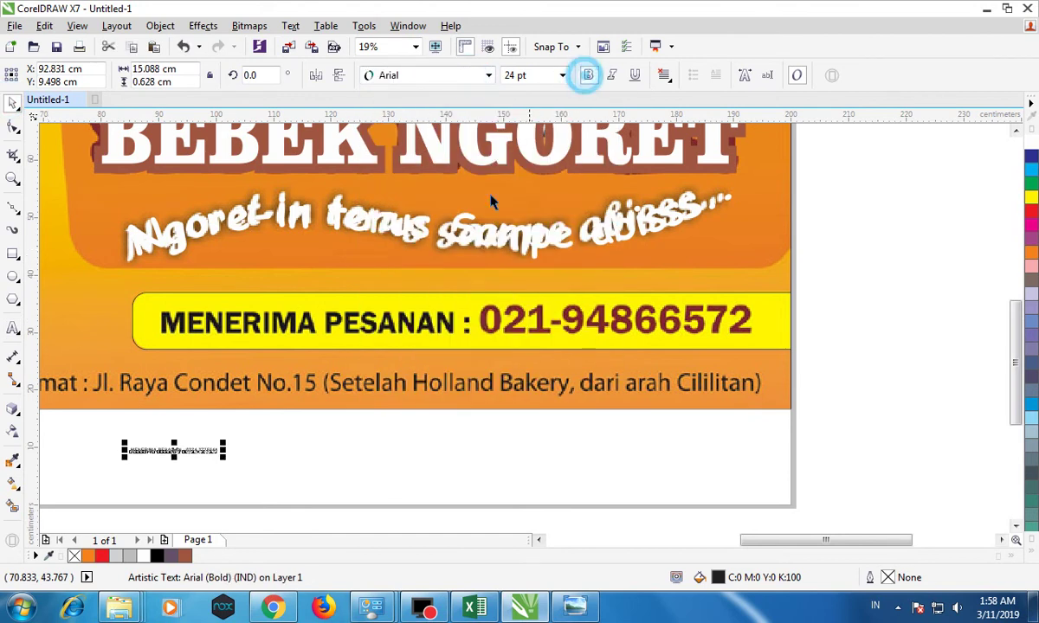
drag(178, 448, 756, 272)
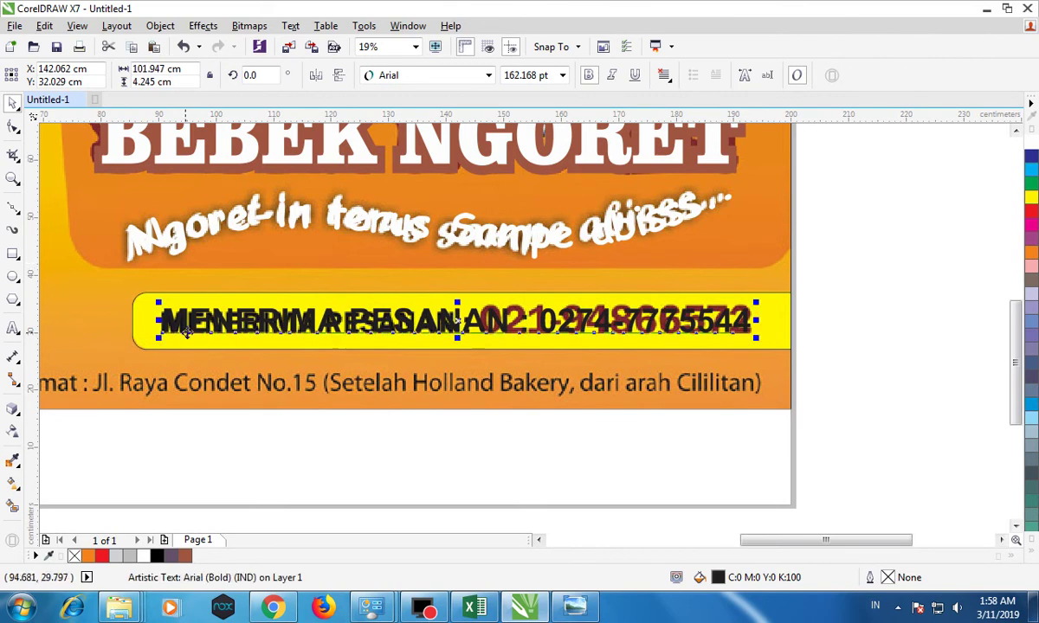
drag(195, 322, 192, 320)
Take the phone number out of the order line and paste it as separate text.
double_click(535, 320)
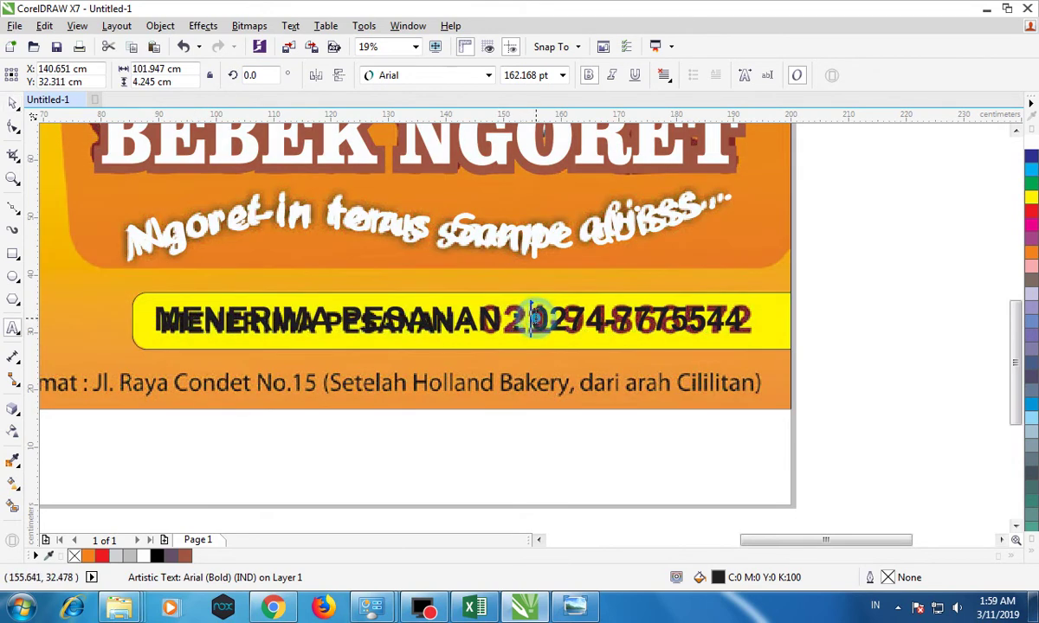
drag(531, 321, 746, 318)
key(ctrl+c)
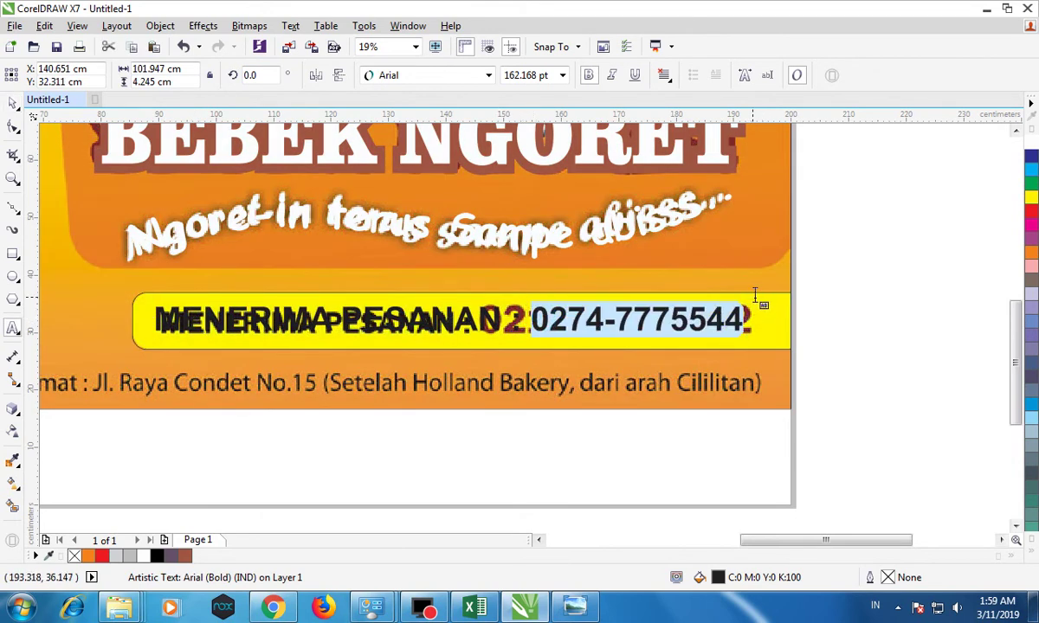
click(834, 328)
key(ctrl+v)
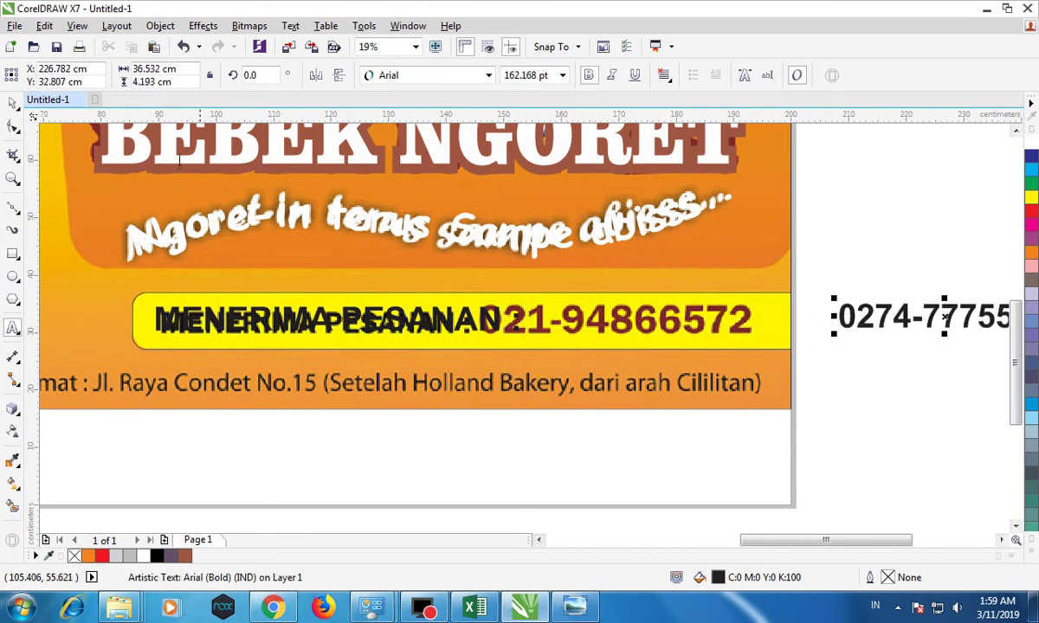
Shrink the MENERIMA PESANAN : text slightly and align it over the old wording.
click(12, 102)
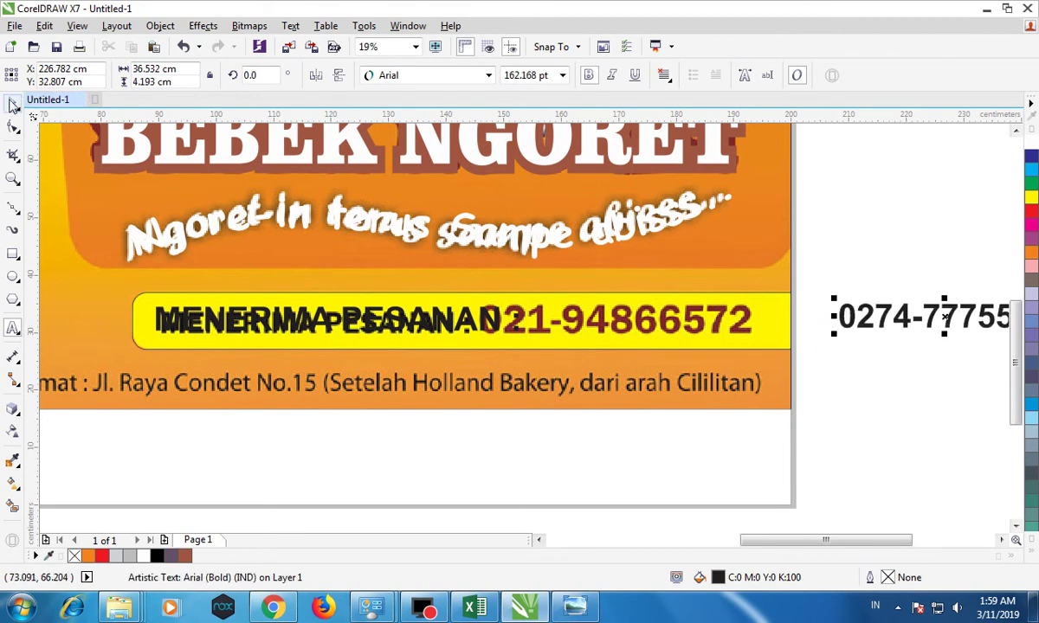
click(494, 320)
drag(506, 301, 459, 313)
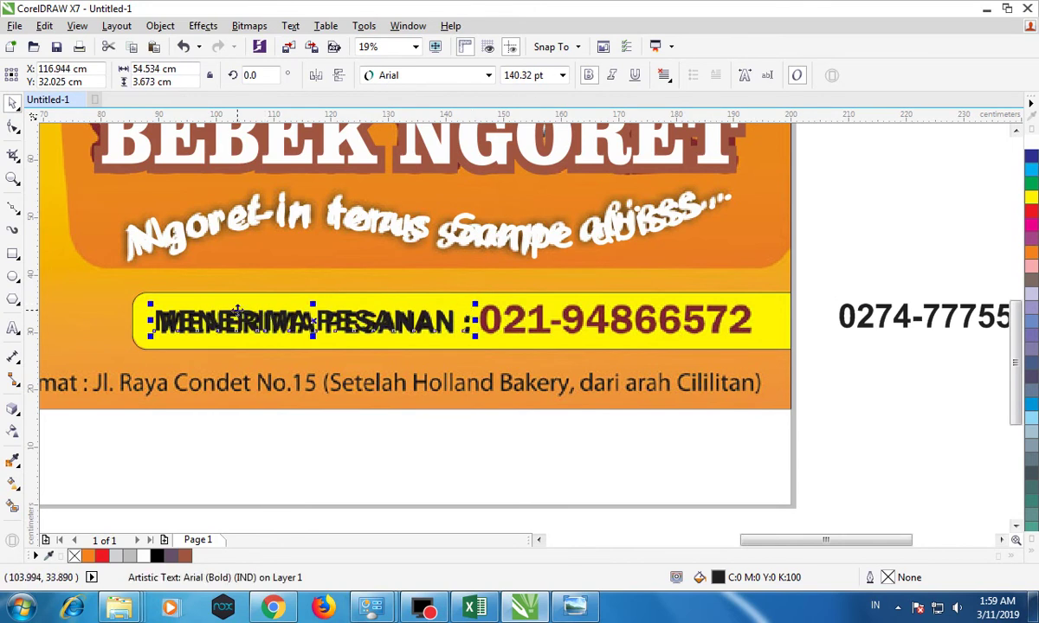
drag(234, 319, 240, 322)
scroll(381, 319, up, 4)
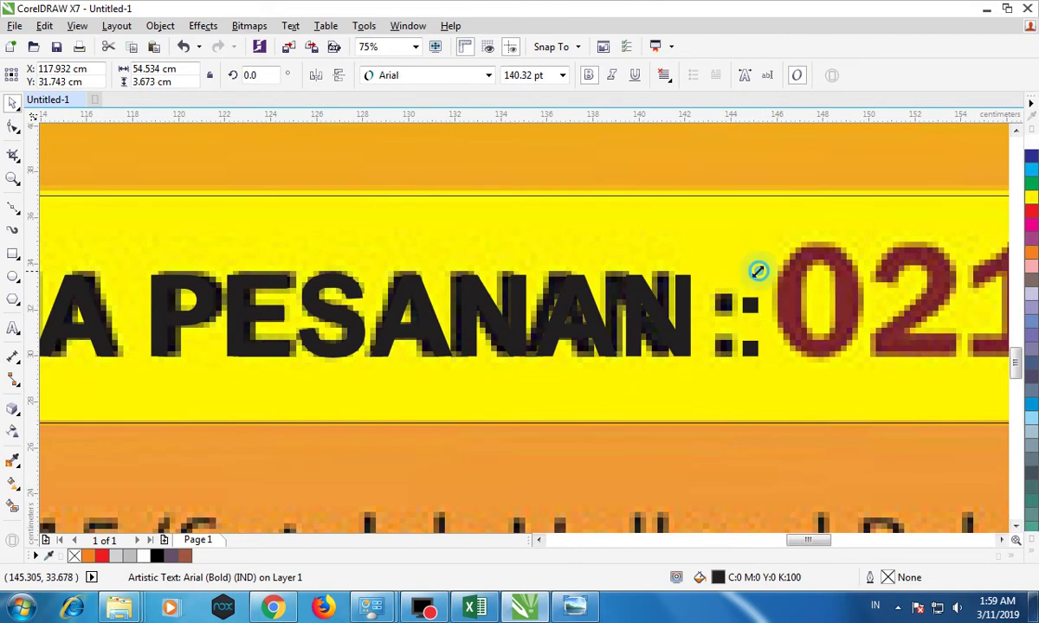
drag(762, 272, 734, 271)
scroll(695, 272, down, 5)
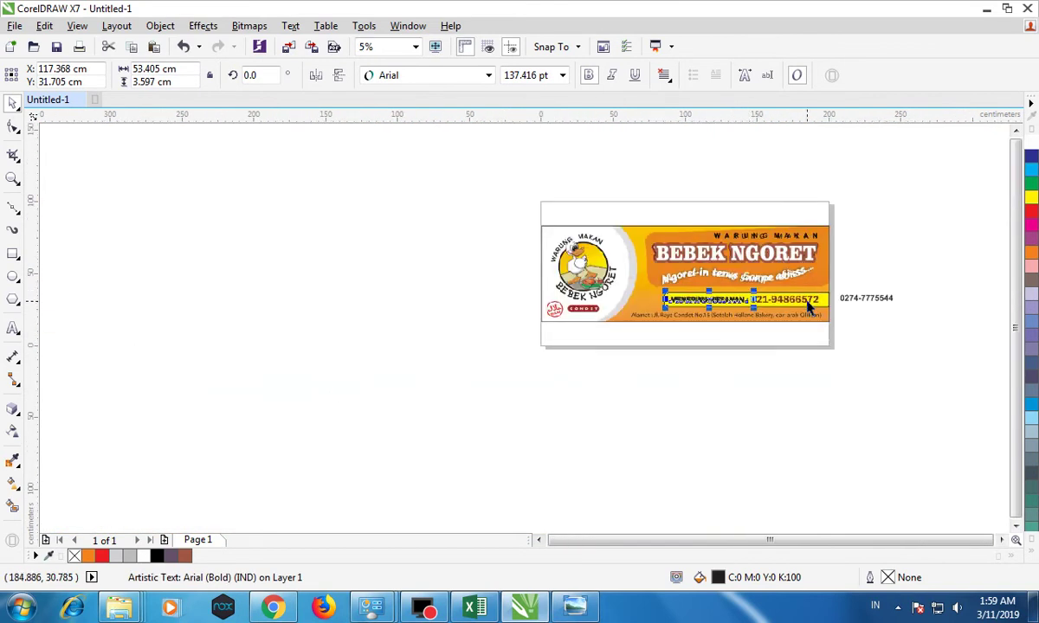
Place the phone number after the colon, enlarge it to about 190.8 pt and fill it red.
scroll(779, 303, up, 3)
drag(950, 288, 594, 294)
drag(800, 278, 836, 268)
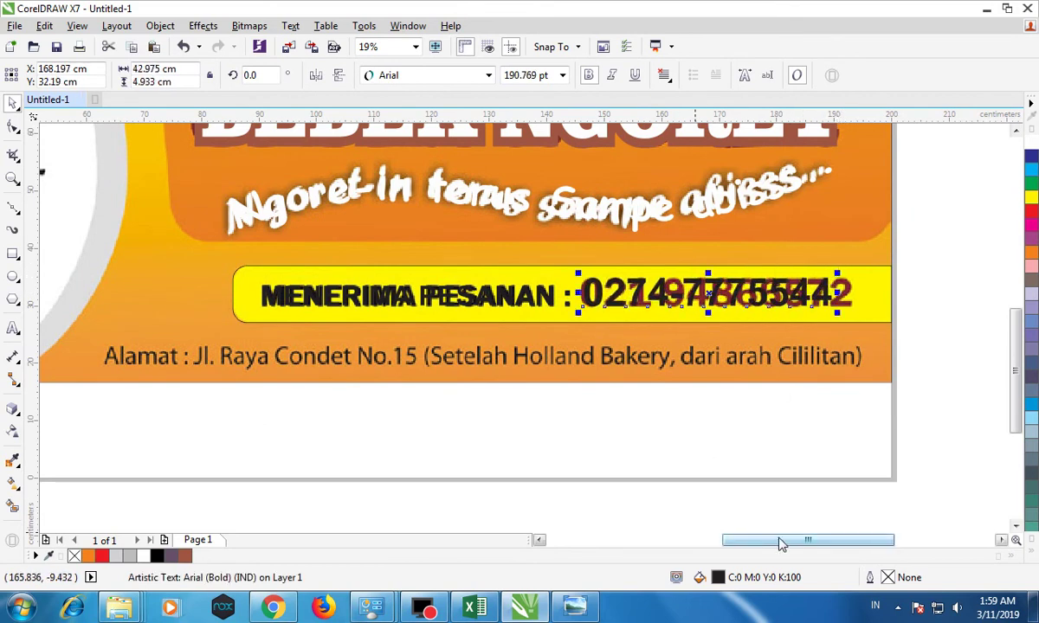
drag(777, 540, 782, 541)
click(1032, 217)
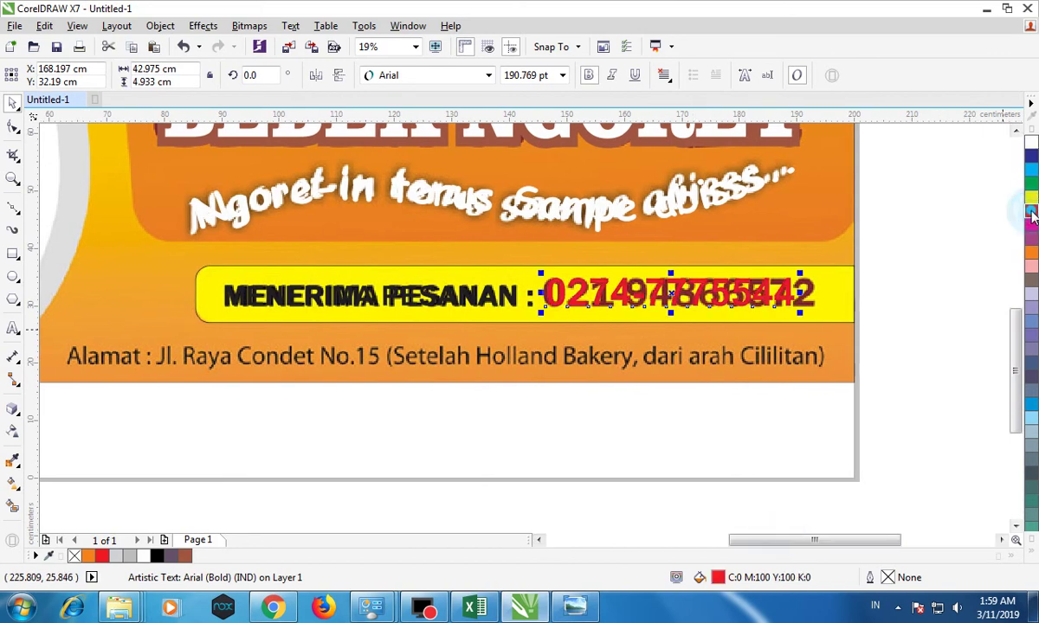
click(1031, 251)
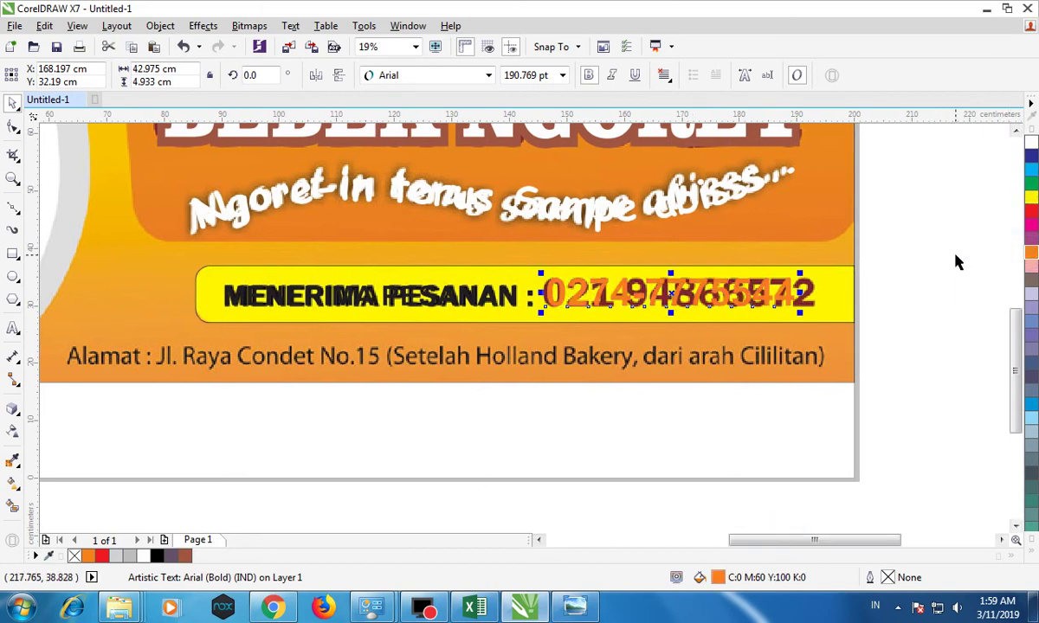
click(1032, 226)
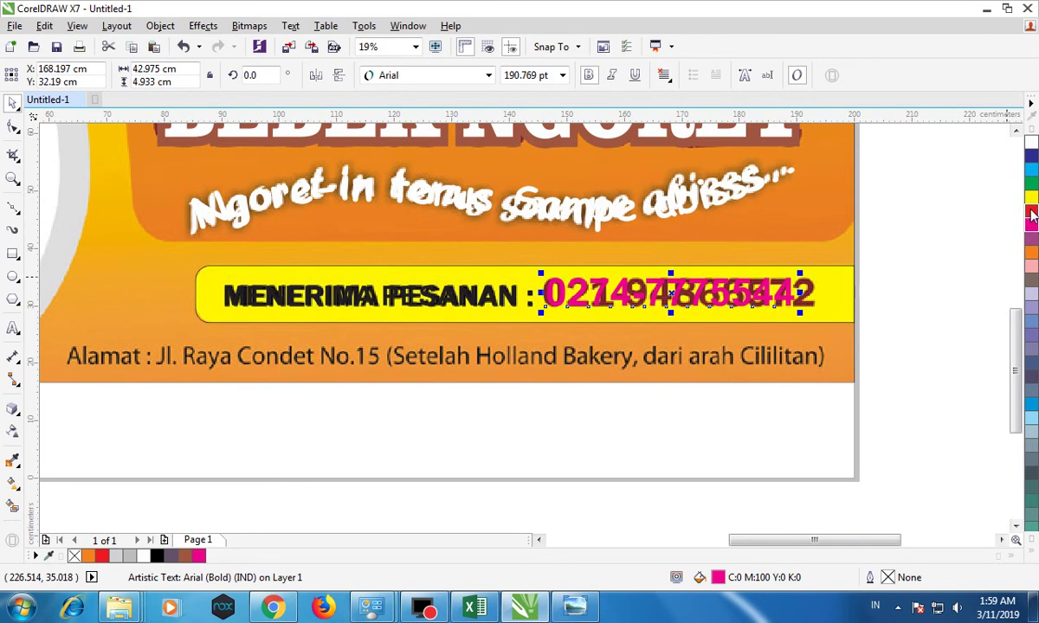
click(924, 227)
scroll(459, 359, down, 3)
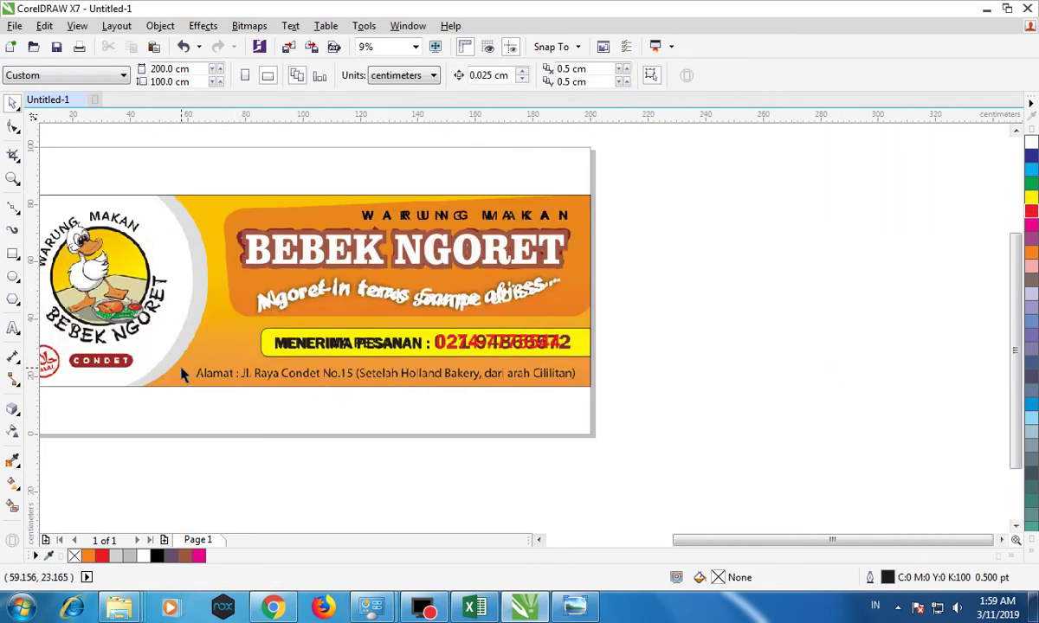
scroll(271, 359, up, 3)
Save the banner to the Desktop as a CDR file whose name ends in 'SPANDUK'.
click(56, 46)
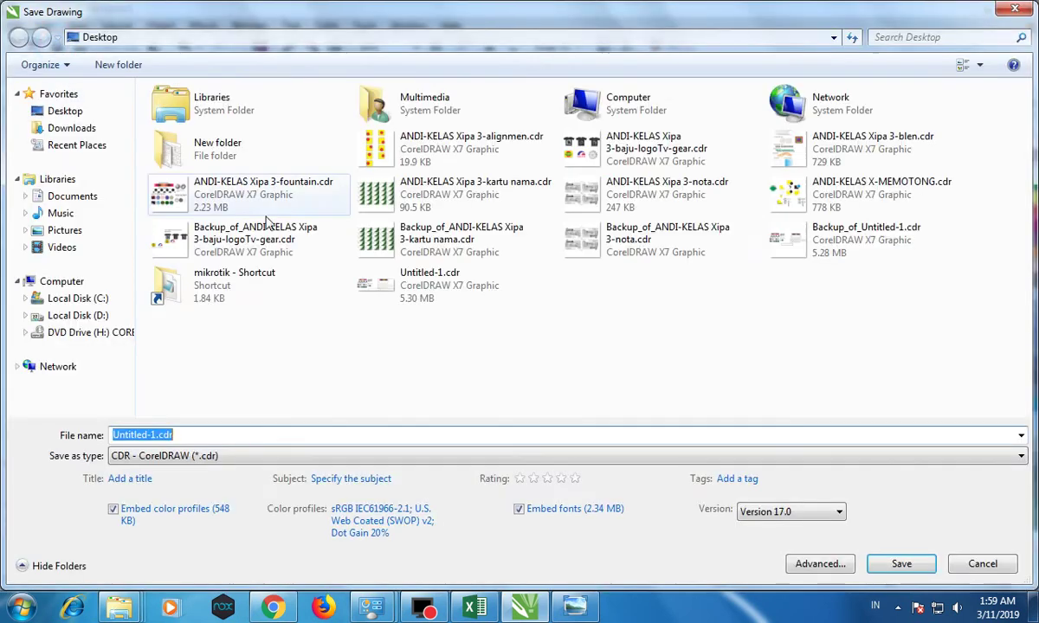
click(437, 149)
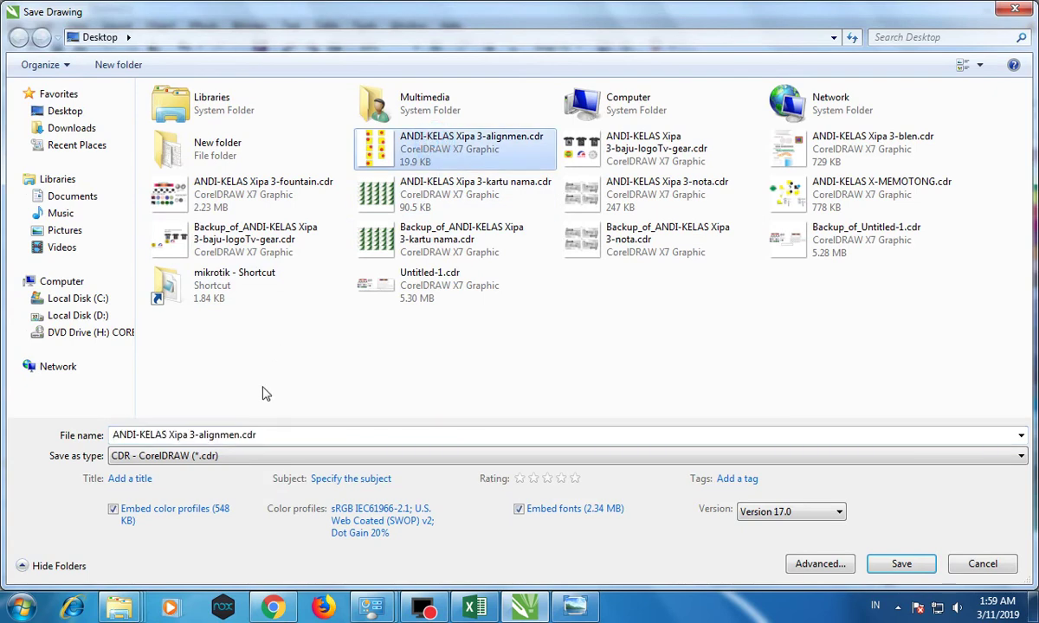
click(283, 435)
click(288, 435)
shift+click(200, 434)
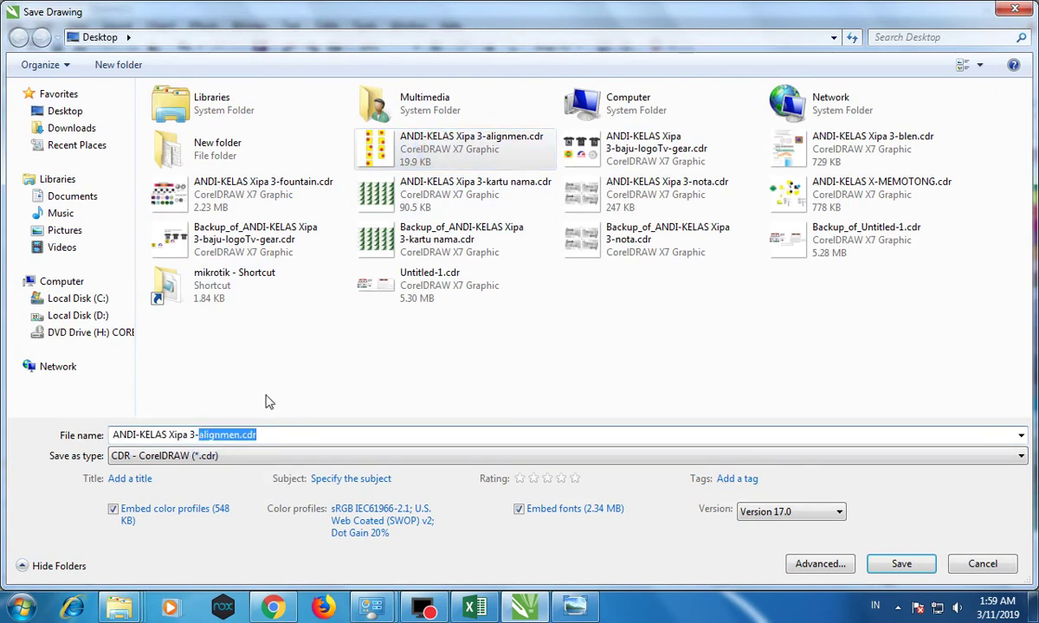
text(SPA)
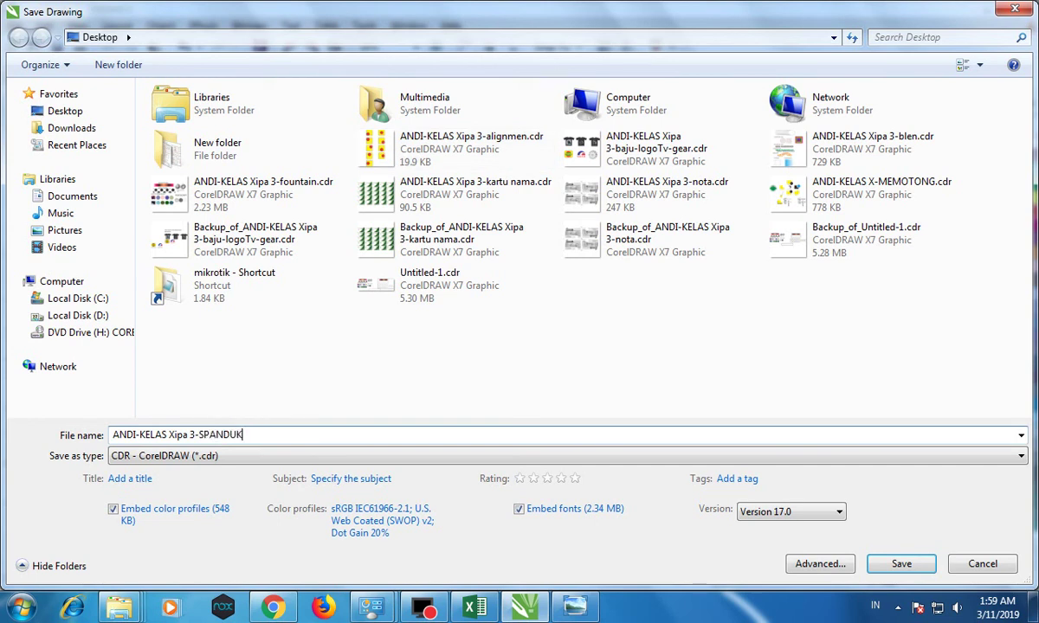
text(NDUK)
key(Return)
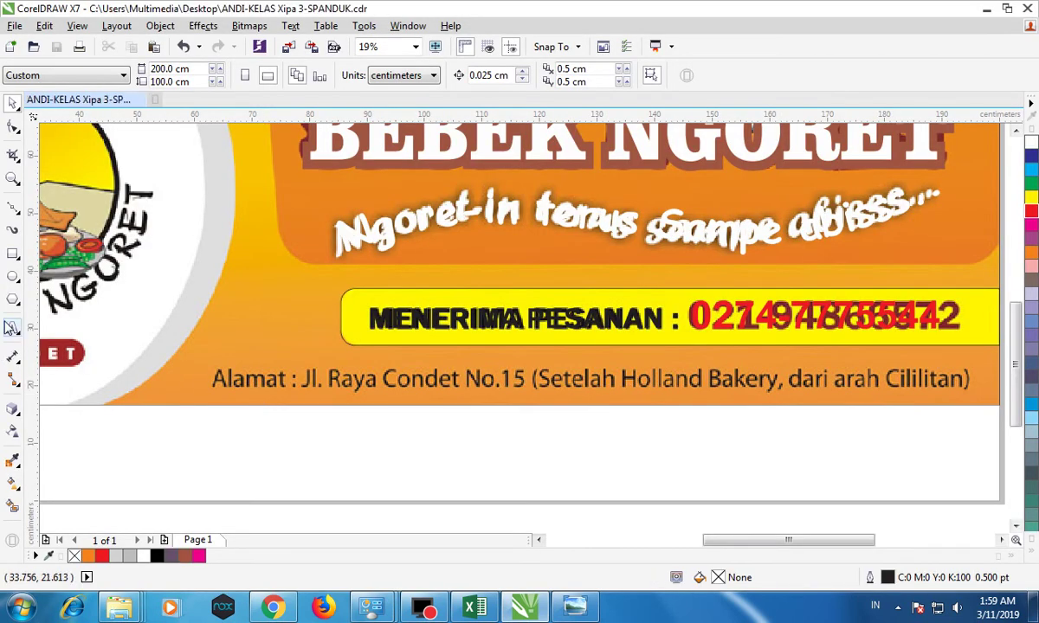
Start a small new text object 'a' below the banner.
click(13, 329)
click(154, 431)
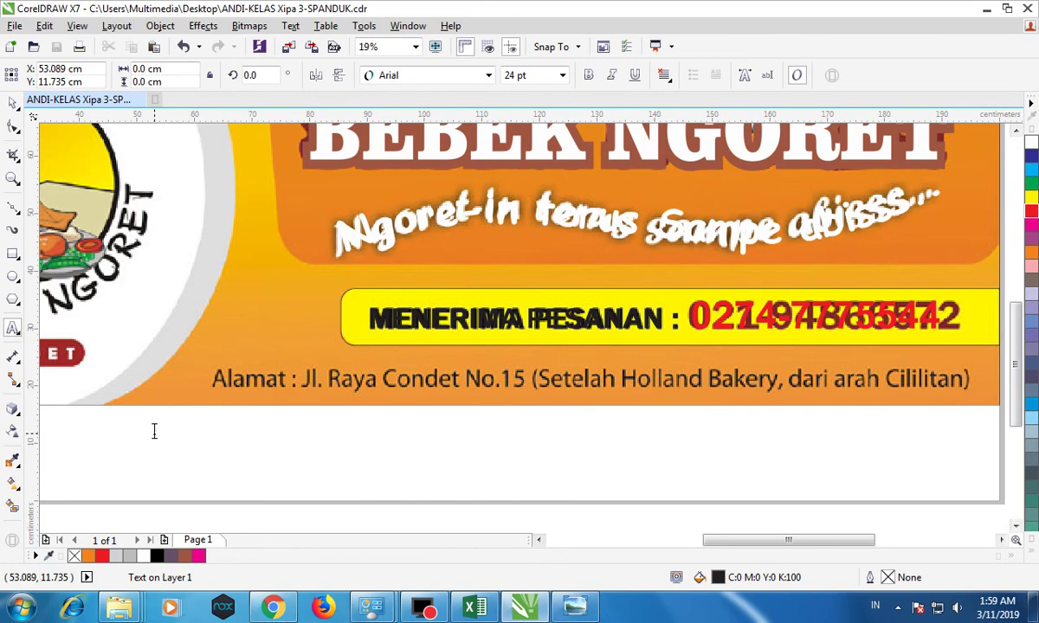
text(a)
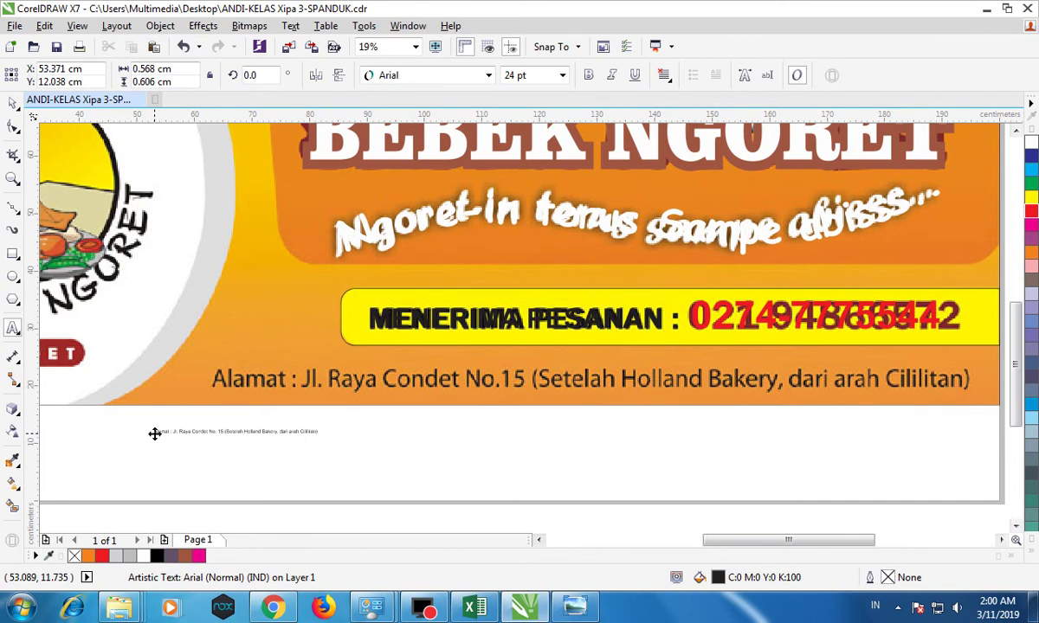
Move the Alamat address text onto the banner and stretch it to the banner's width.
click(154, 433)
drag(174, 431, 221, 385)
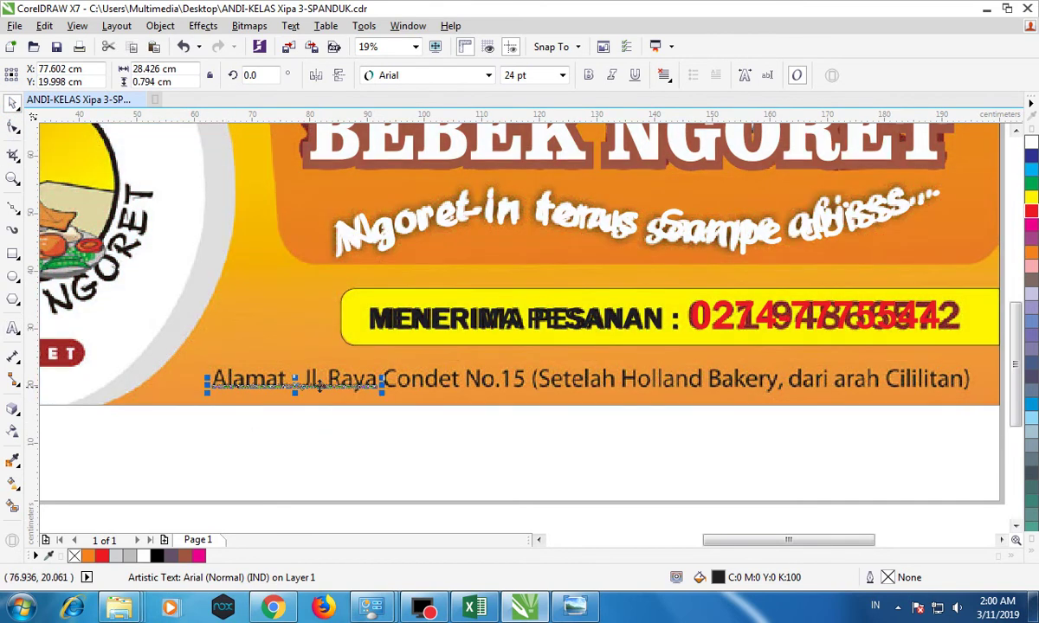
drag(382, 379, 976, 313)
scroll(218, 374, up, 3)
drag(238, 357, 232, 352)
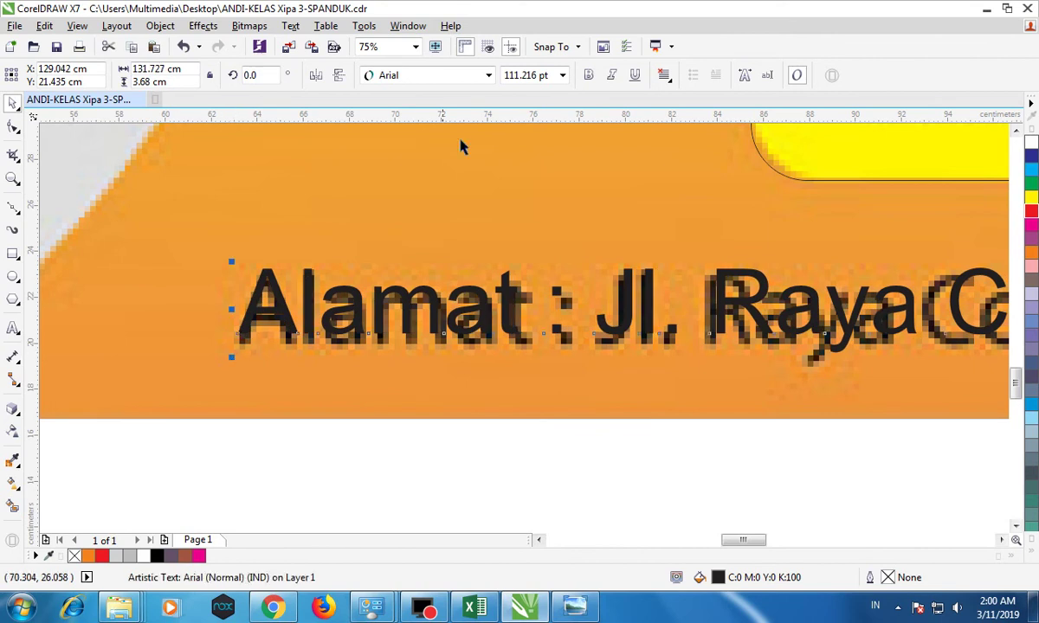
Make the address line bold Arial and shrink it slightly to about 105 pt.
click(588, 74)
scroll(554, 264, down, 6)
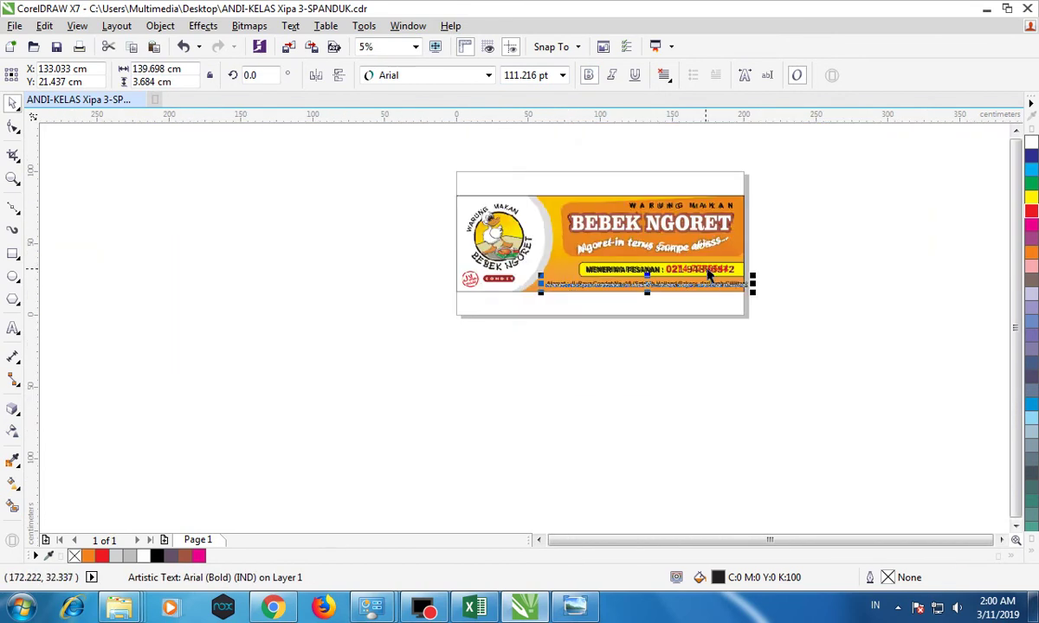
scroll(680, 281, up, 5)
drag(835, 379, 744, 376)
scroll(744, 376, down, 4)
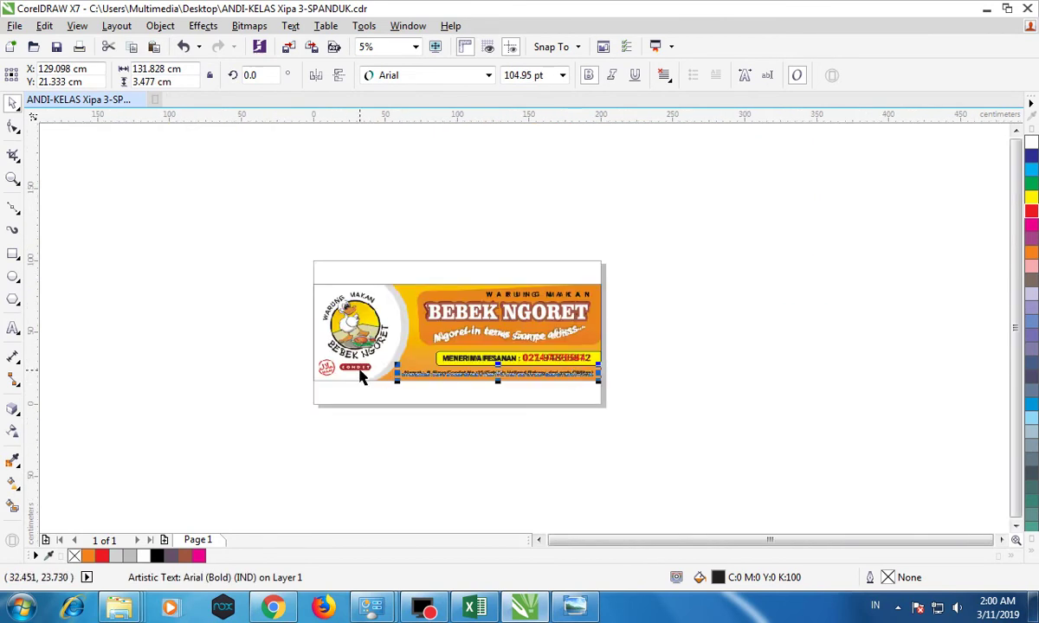
scroll(355, 375, up, 1)
scroll(310, 277, up, 1)
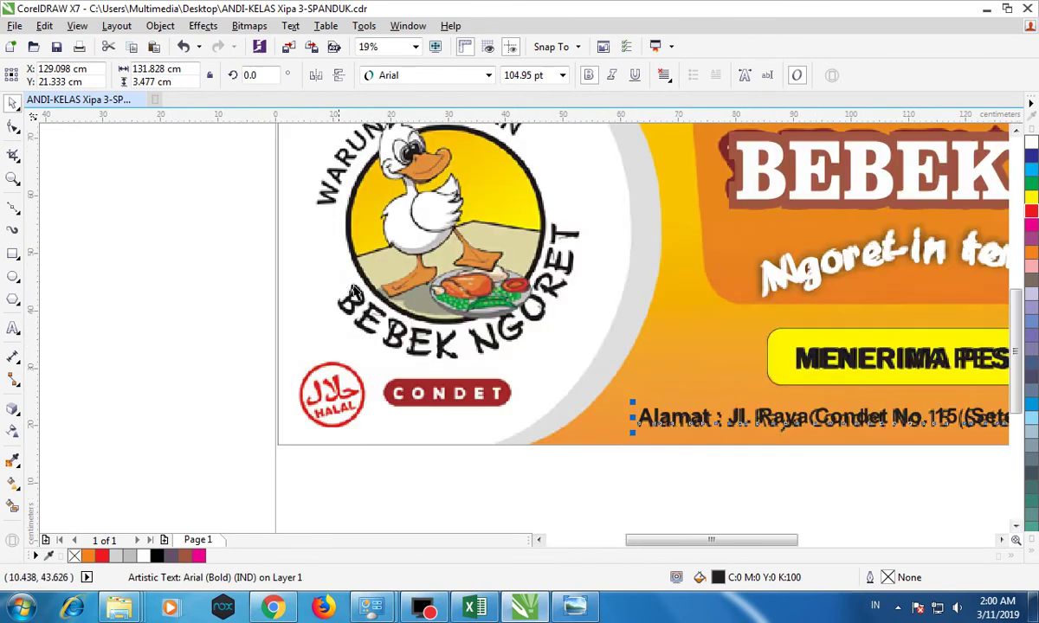
scroll(384, 219, down, 1)
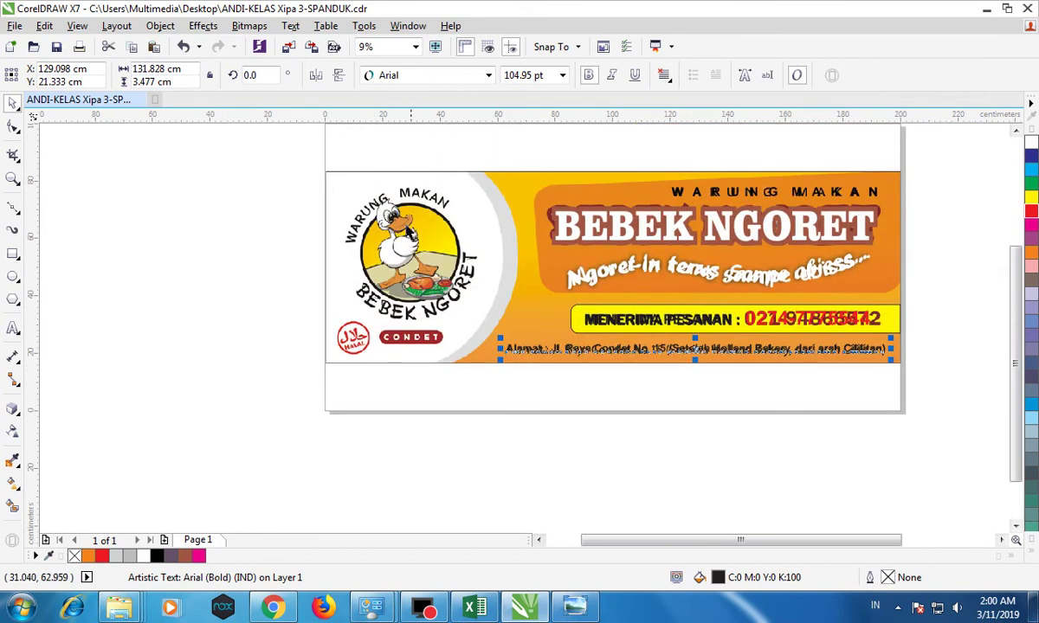
Import logo-bebek.jpg and place the duck image on the page.
click(14, 25)
click(80, 273)
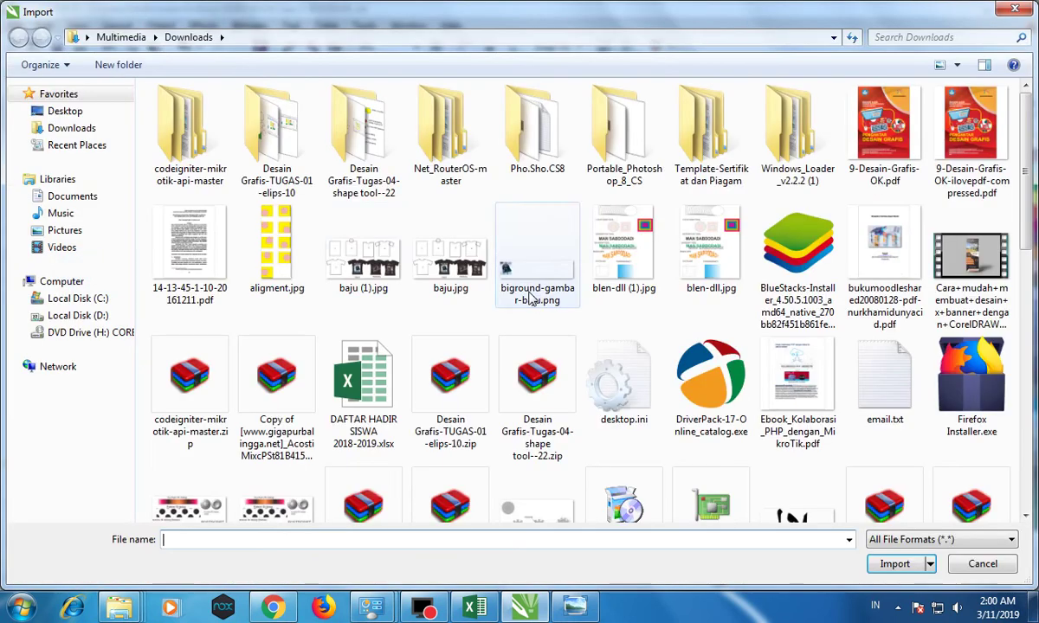
click(267, 224)
key(l)
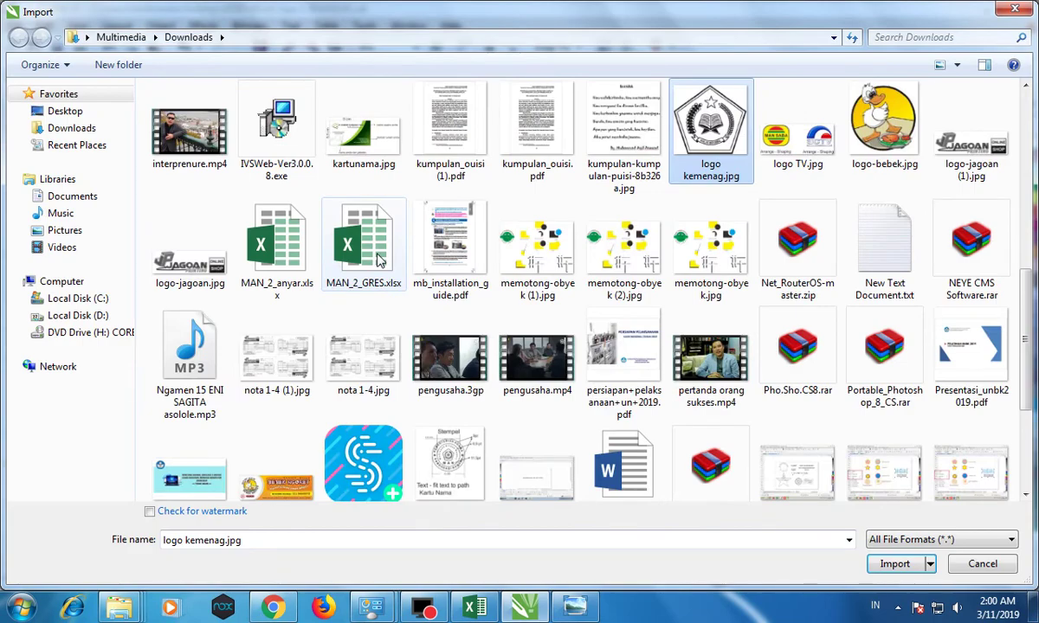
click(877, 135)
double_click(876, 134)
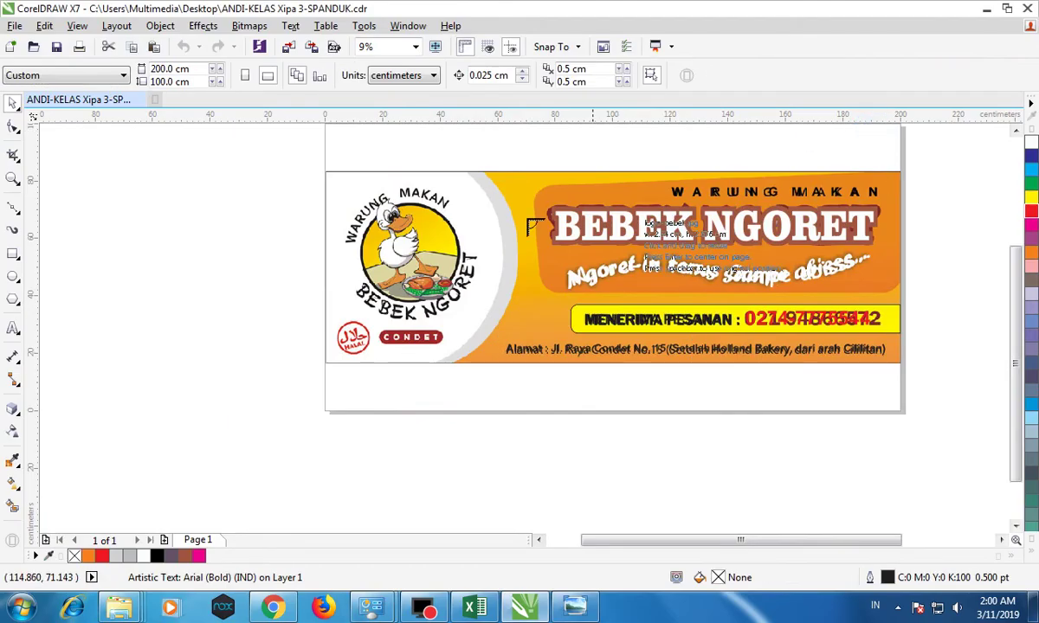
click(319, 185)
Enlarge the duck image to about 38 × 40 cm and move it left of the page.
drag(334, 200, 442, 314)
drag(376, 249, 381, 220)
scroll(416, 247, up, 2)
drag(519, 141, 517, 147)
drag(380, 196, 375, 192)
drag(415, 221, 127, 220)
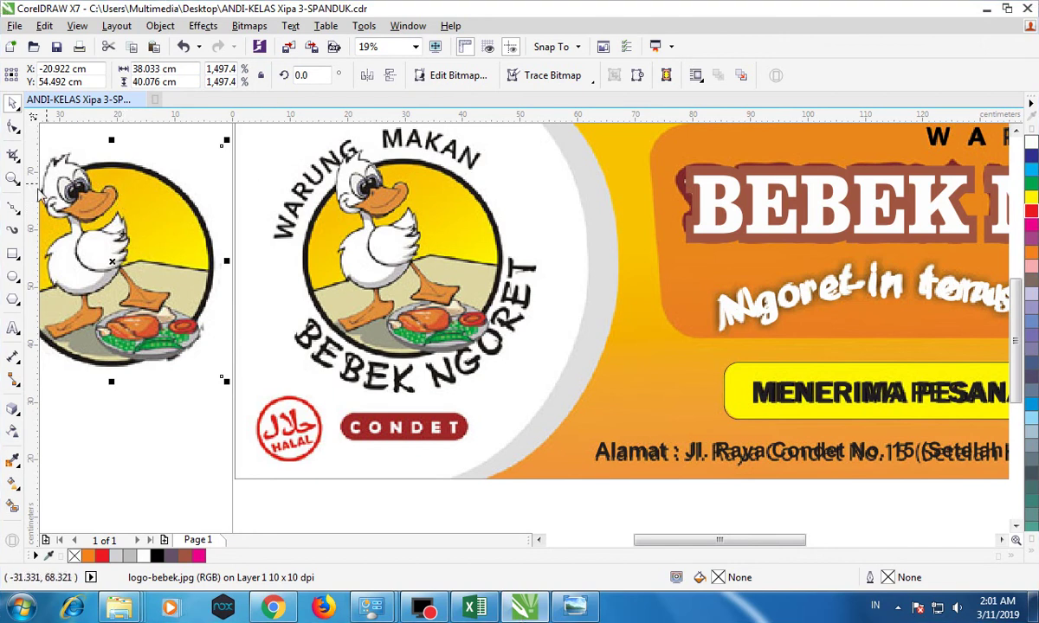
Draw a circle over the duck logo and fit it to about 38.2 cm across.
click(13, 275)
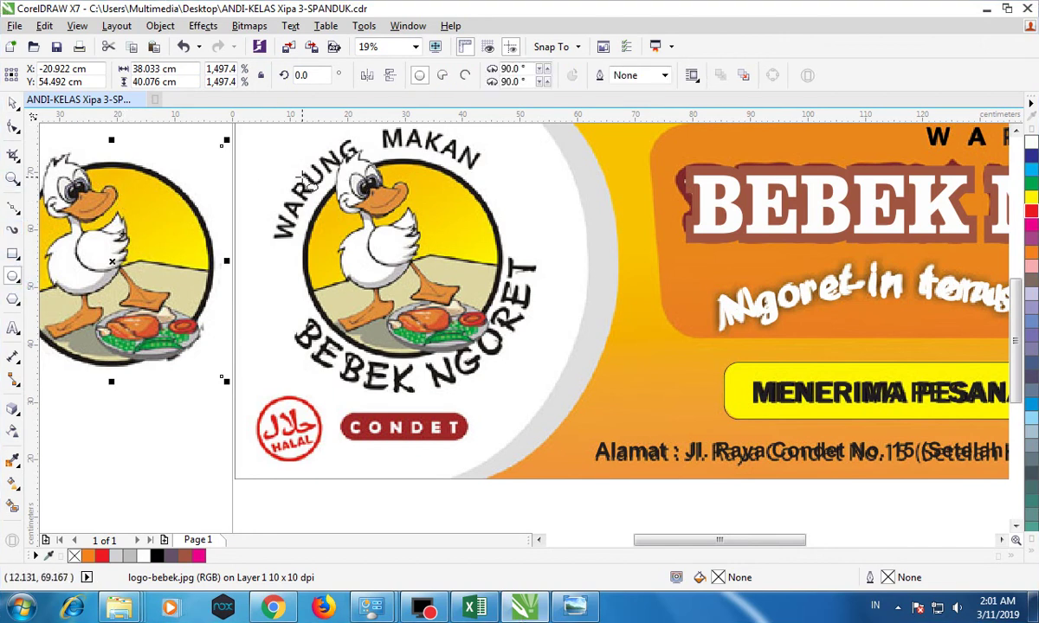
drag(313, 193, 491, 343)
drag(493, 179, 526, 133)
drag(298, 201, 279, 190)
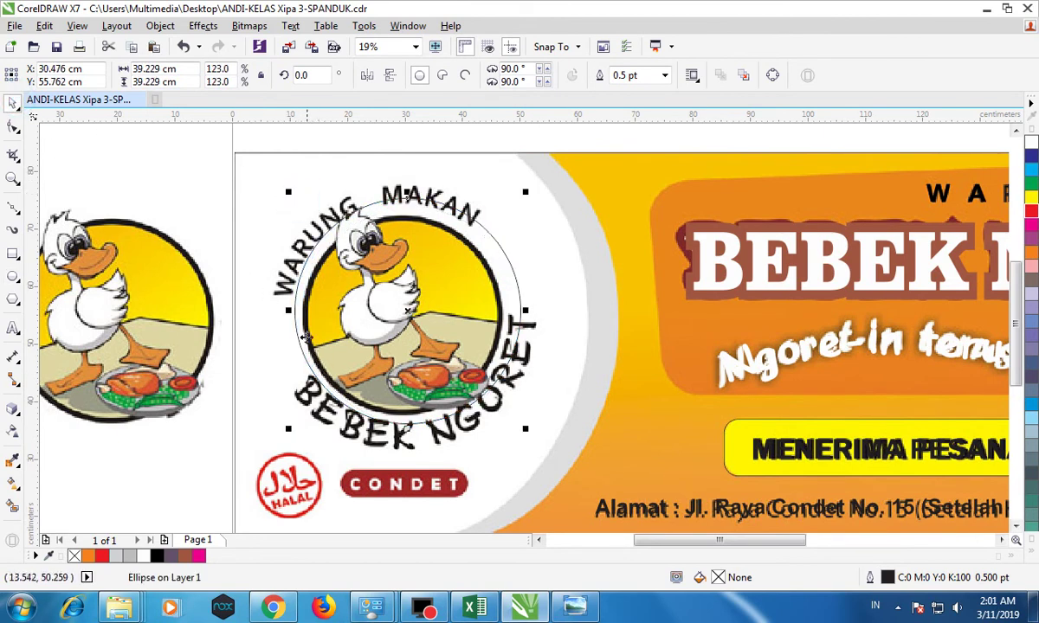
scroll(302, 327, up, 2)
drag(284, 293, 277, 297)
scroll(277, 297, down, 2)
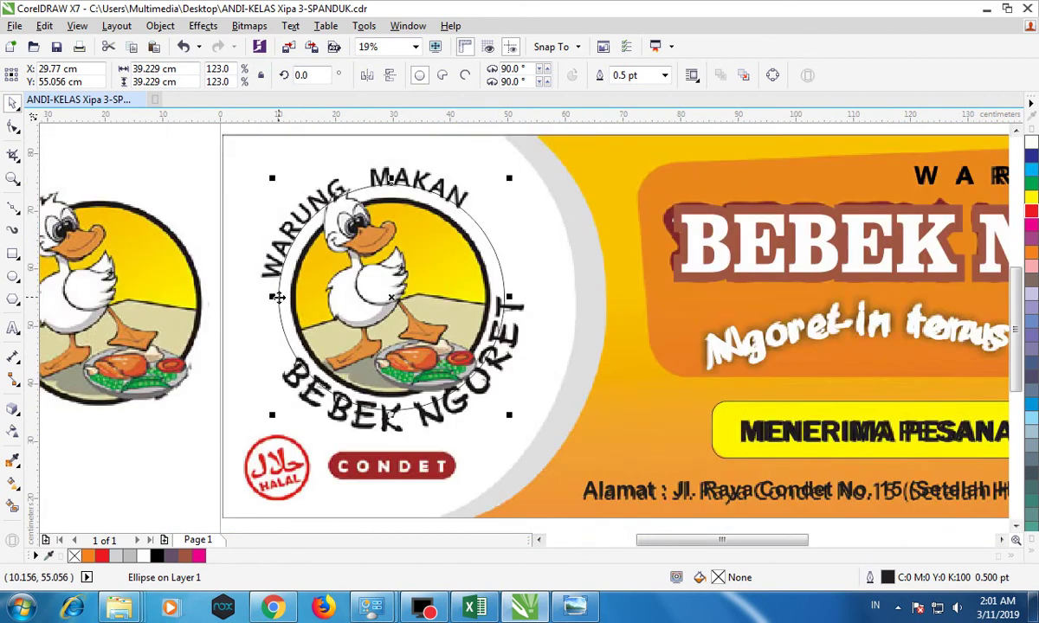
drag(508, 417, 503, 412)
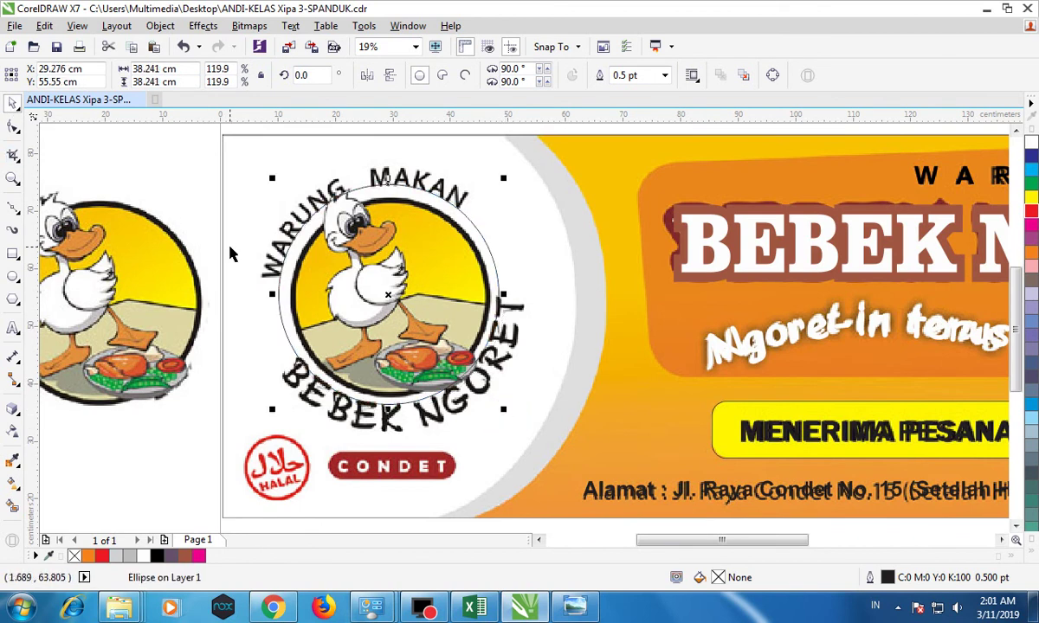
click(167, 175)
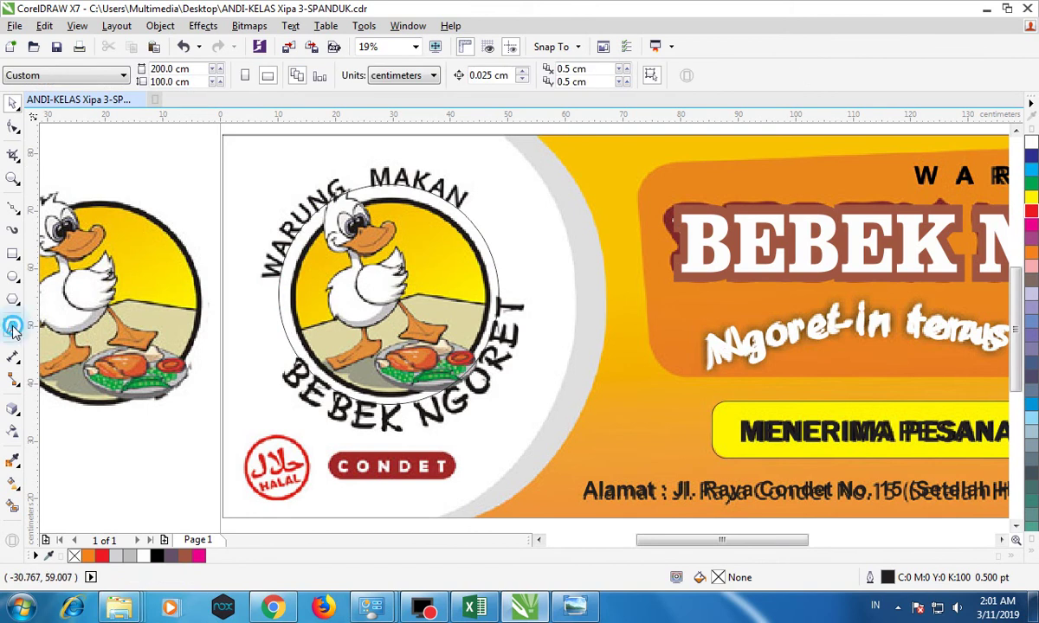
Create a WARUNG MAKAN text object and enlarge it to match the logo lettering.
click(14, 329)
click(152, 184)
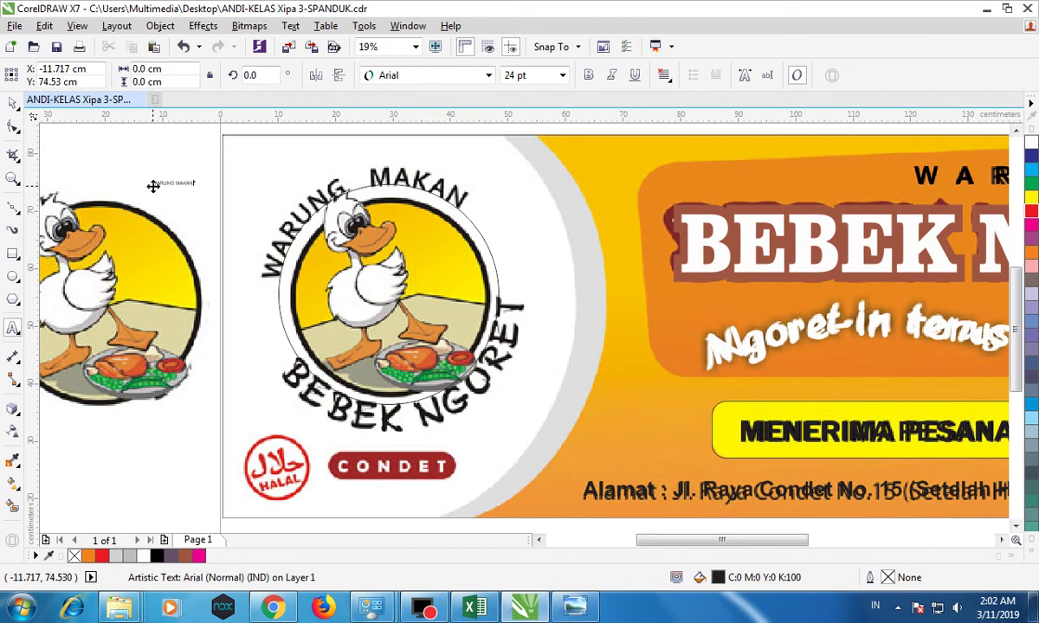
click(13, 102)
drag(199, 176, 443, 227)
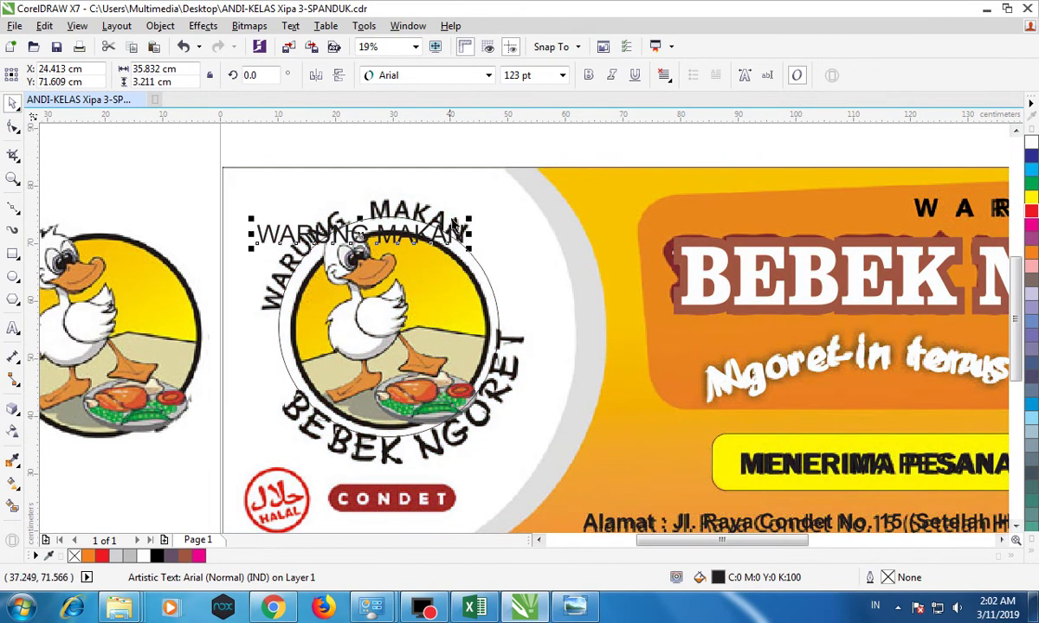
scroll(467, 216, up, 4)
drag(457, 264, 482, 239)
Set WARUNG MAKAN to 126 pt and move it above the banner.
click(548, 76)
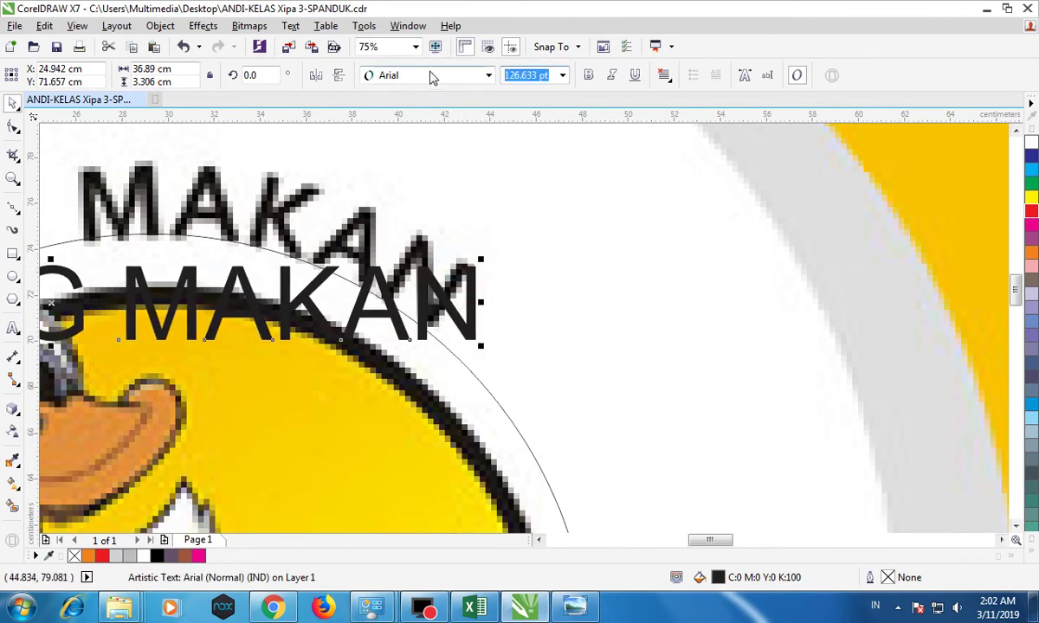
text(126)
key(Return)
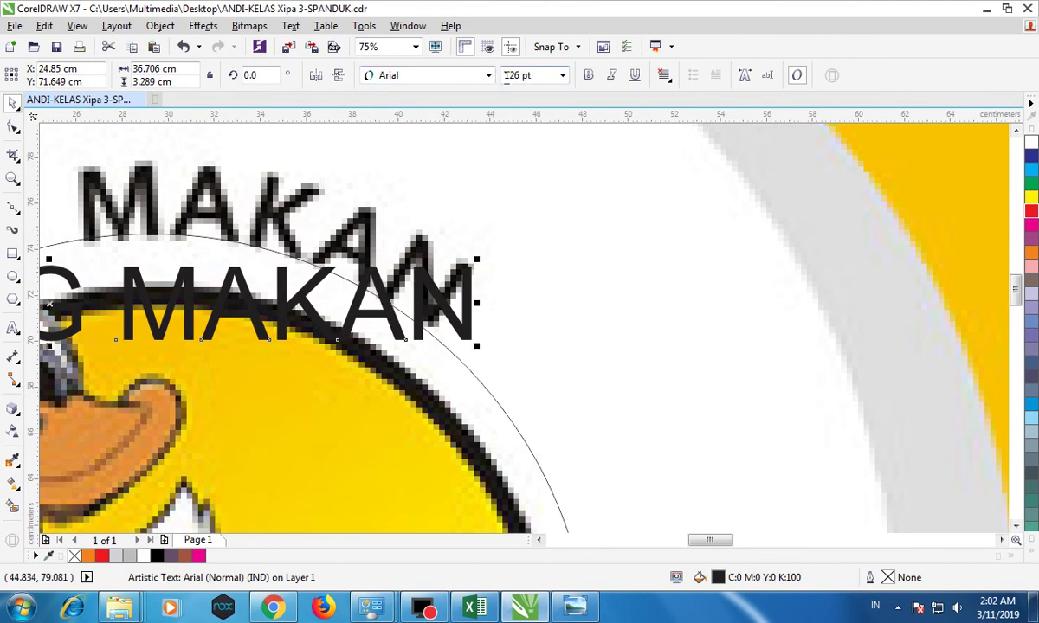
scroll(247, 235, down, 3)
drag(206, 262, 259, 154)
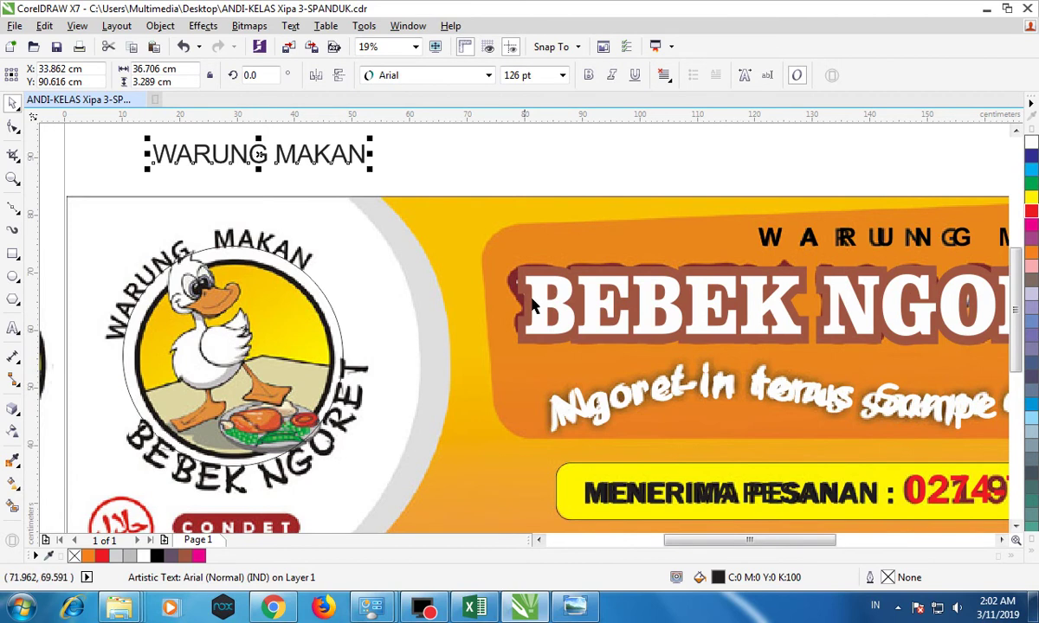
click(656, 297)
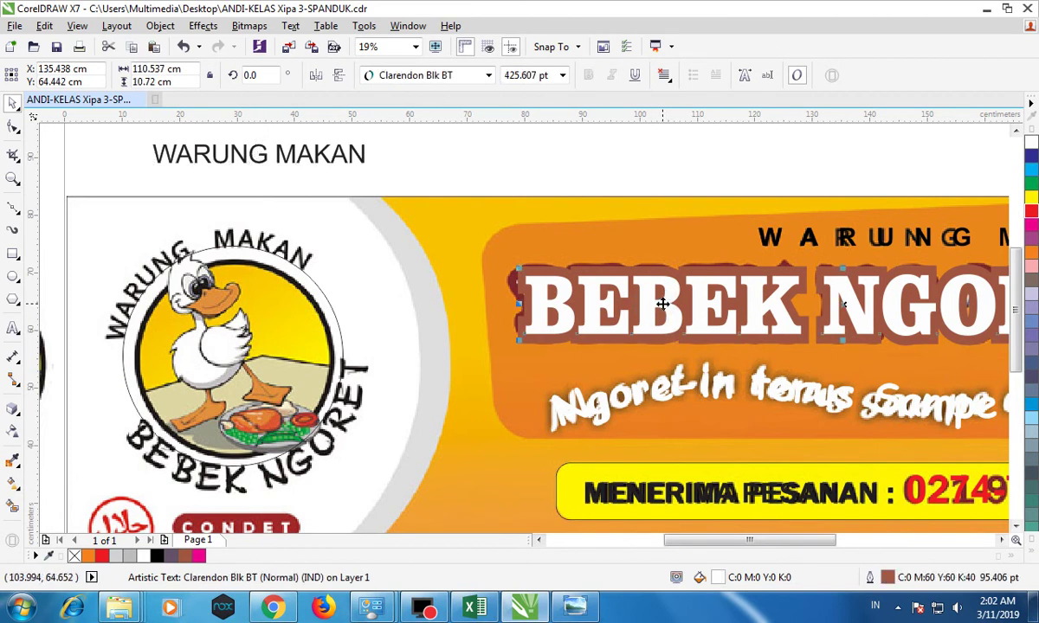
Paste a copy of the BEBEK NGORET title, fill it black and remove its outline.
click(131, 45)
click(153, 46)
drag(655, 288, 237, 234)
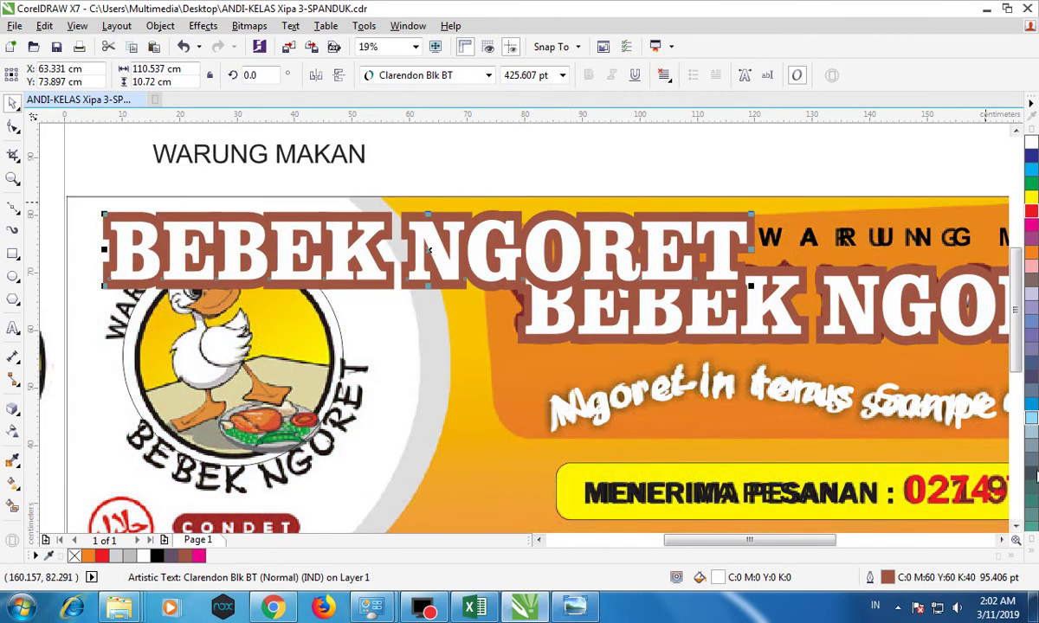
click(1033, 554)
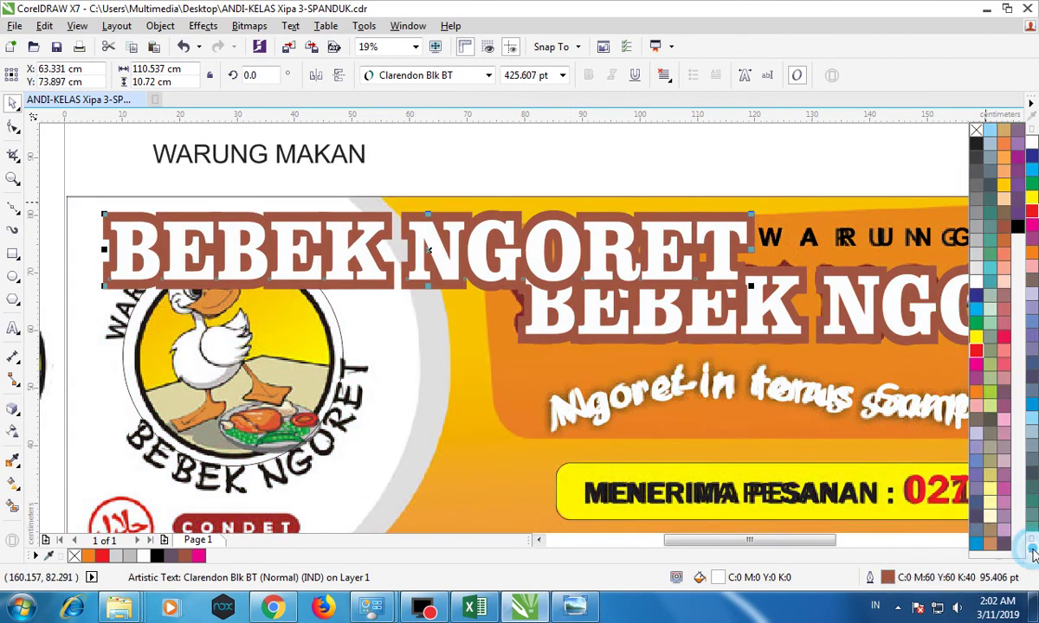
click(975, 143)
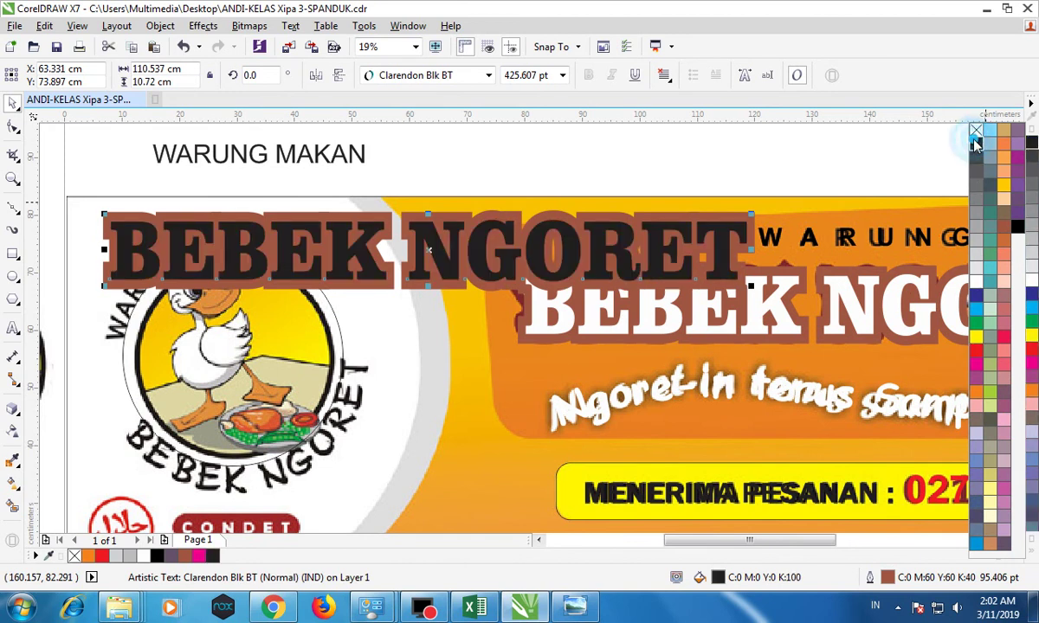
right_click(974, 132)
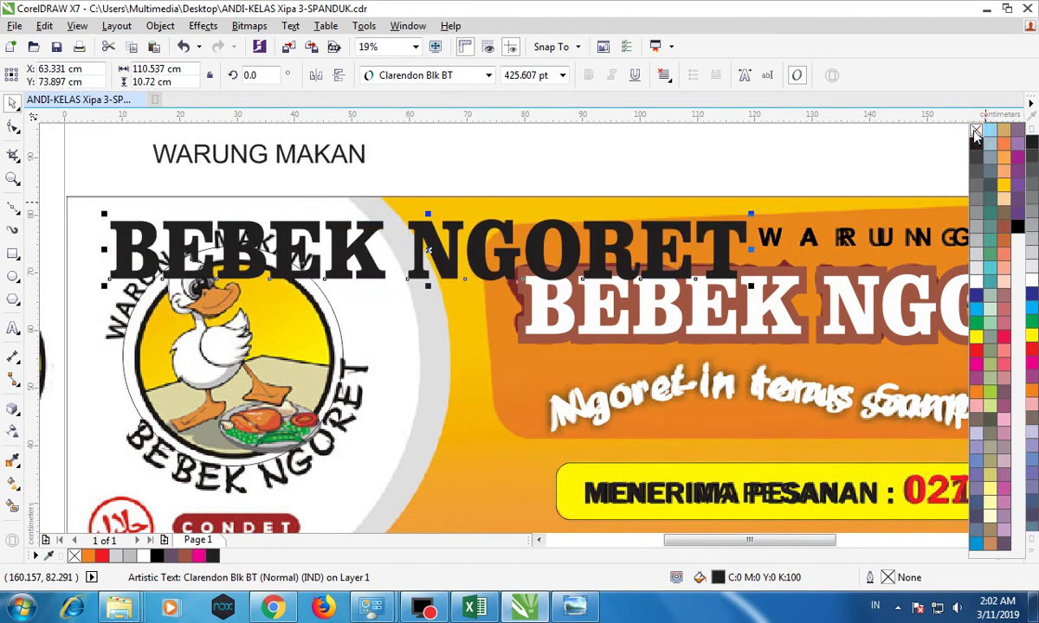
click(530, 75)
Move the copy onto the duck logo and enlarge it to about 188.5 pt.
click(530, 75)
text(126)
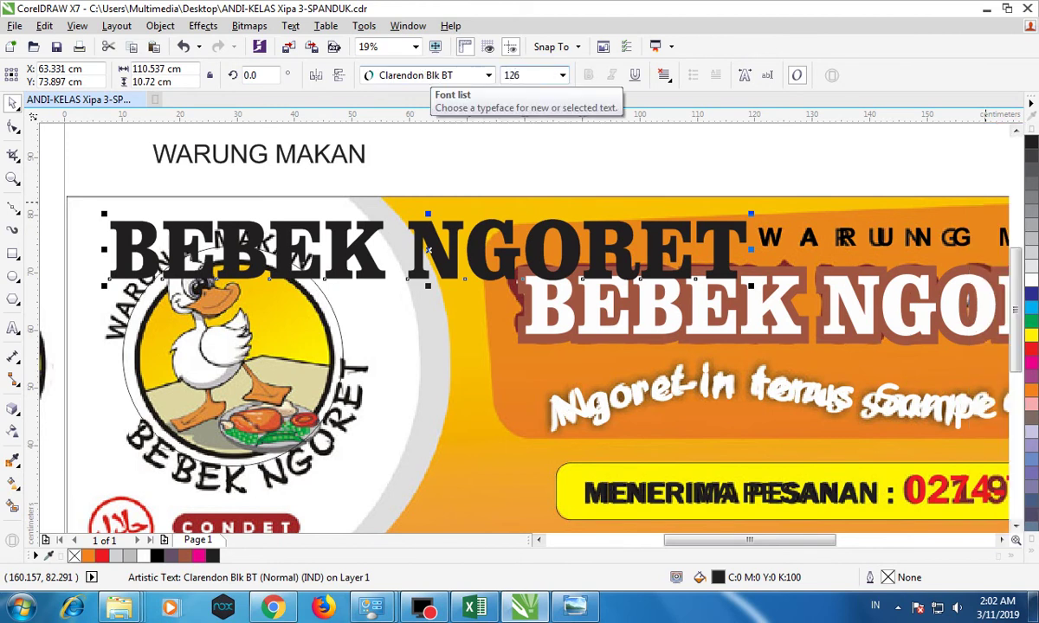
key(Return)
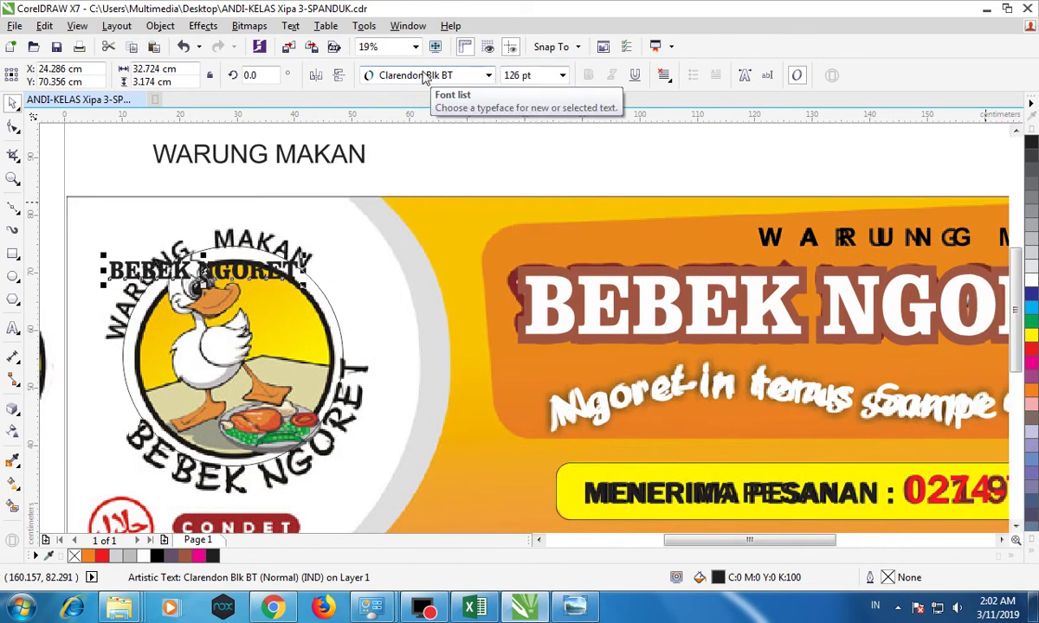
drag(205, 263, 146, 448)
drag(322, 426, 399, 366)
click(290, 156)
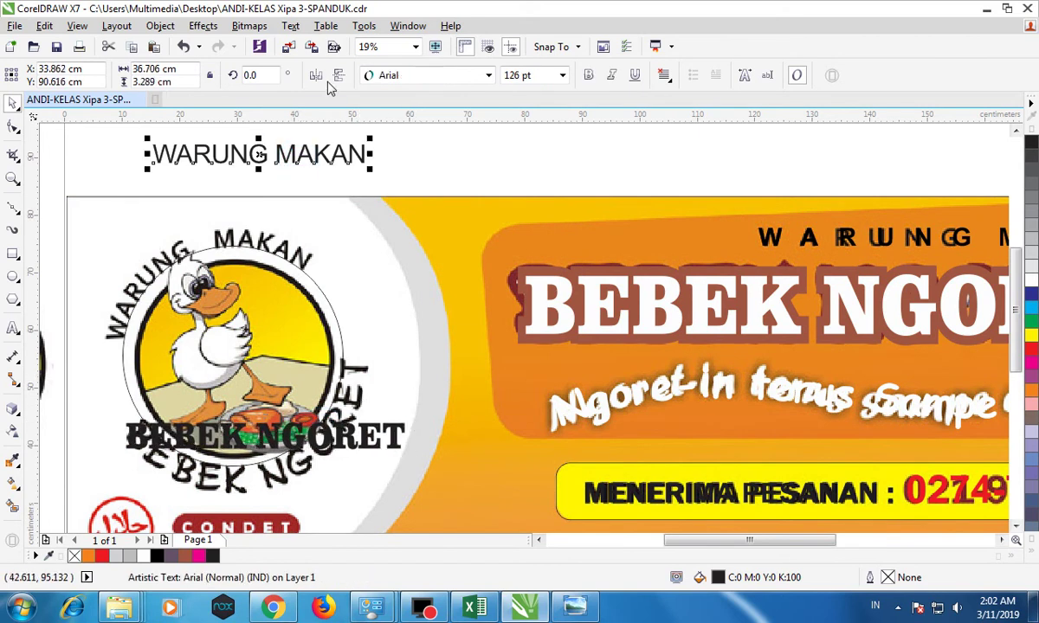
Make WARUNG MAKAN bold and fit it along the top of the circle.
click(588, 77)
click(293, 27)
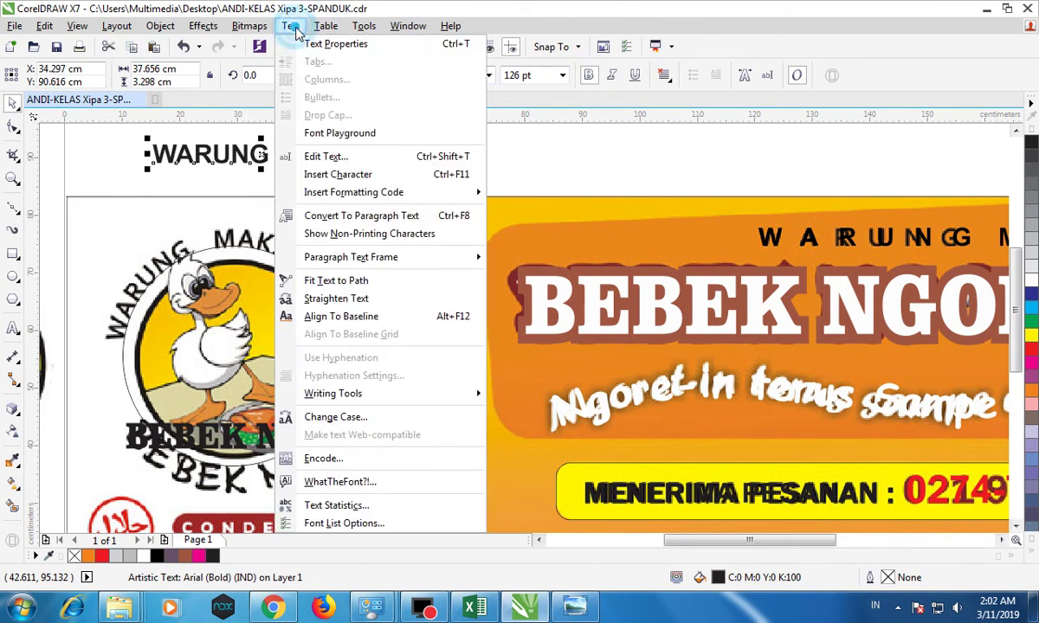
click(335, 280)
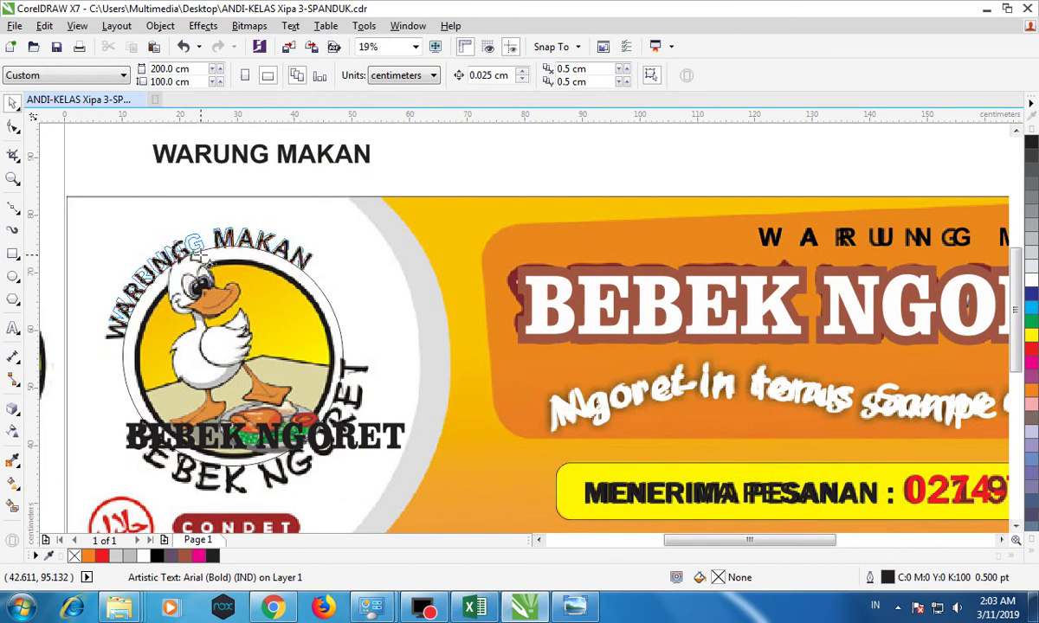
click(198, 259)
drag(300, 223, 309, 220)
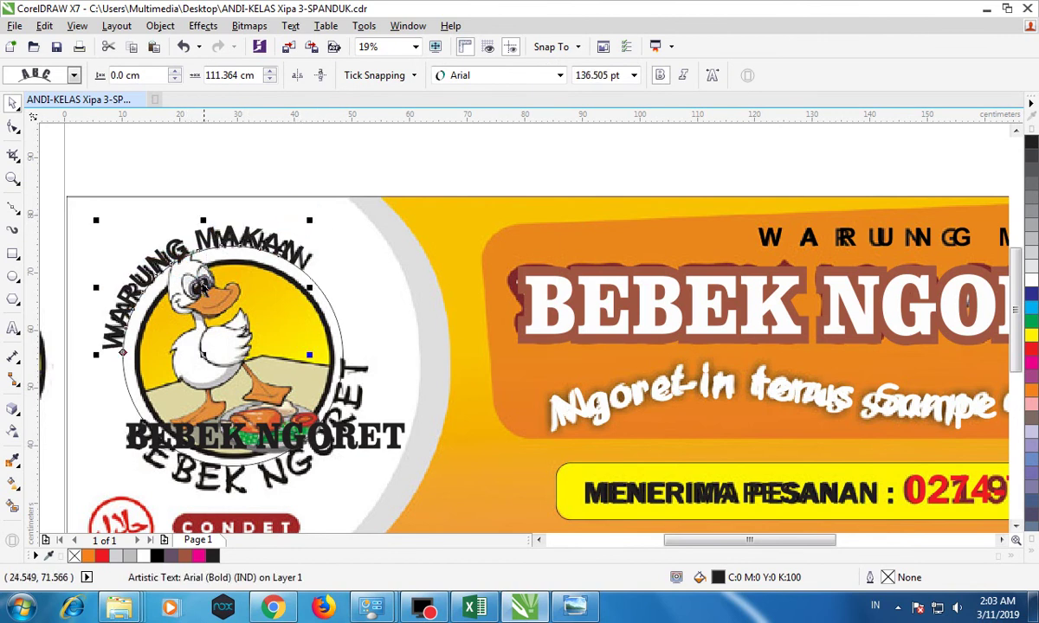
drag(202, 283, 195, 260)
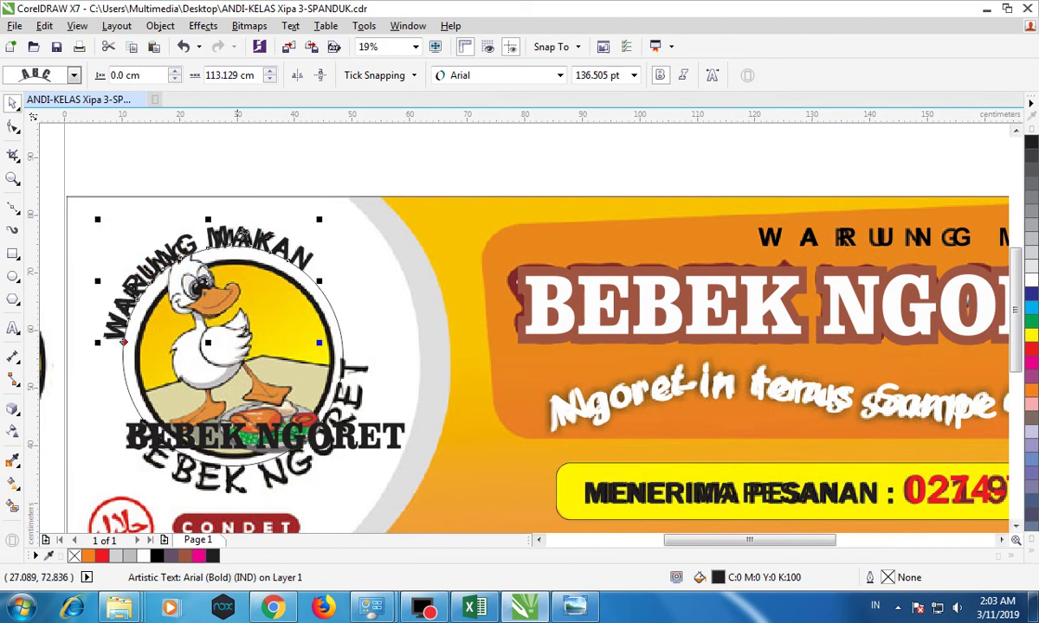
click(287, 161)
Fit BEBEK NGORET around the circle's bottom, mirrored so it reads upright.
click(317, 438)
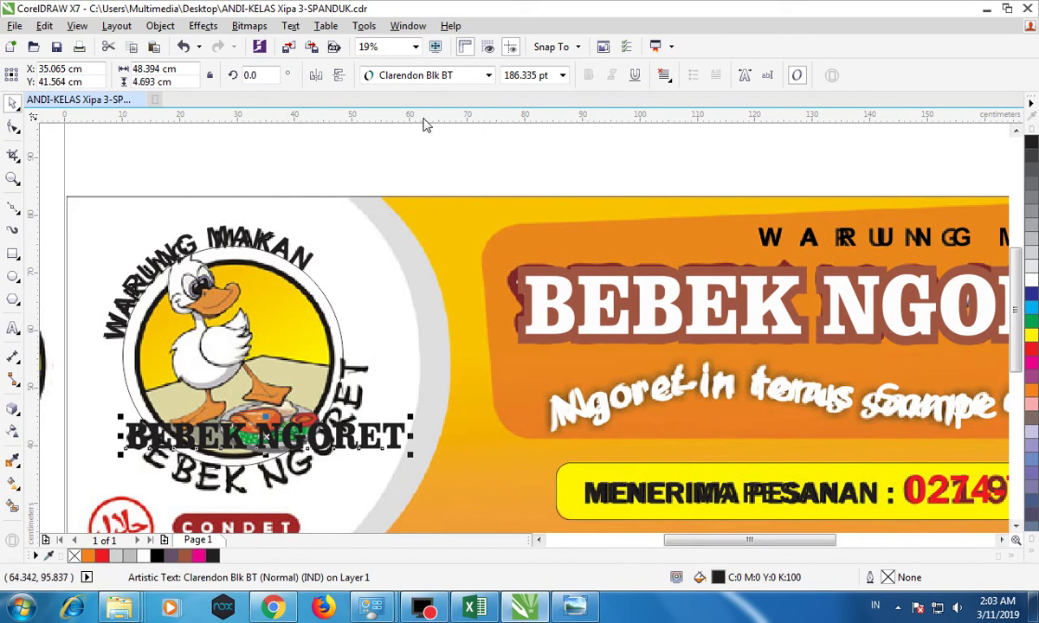
click(290, 25)
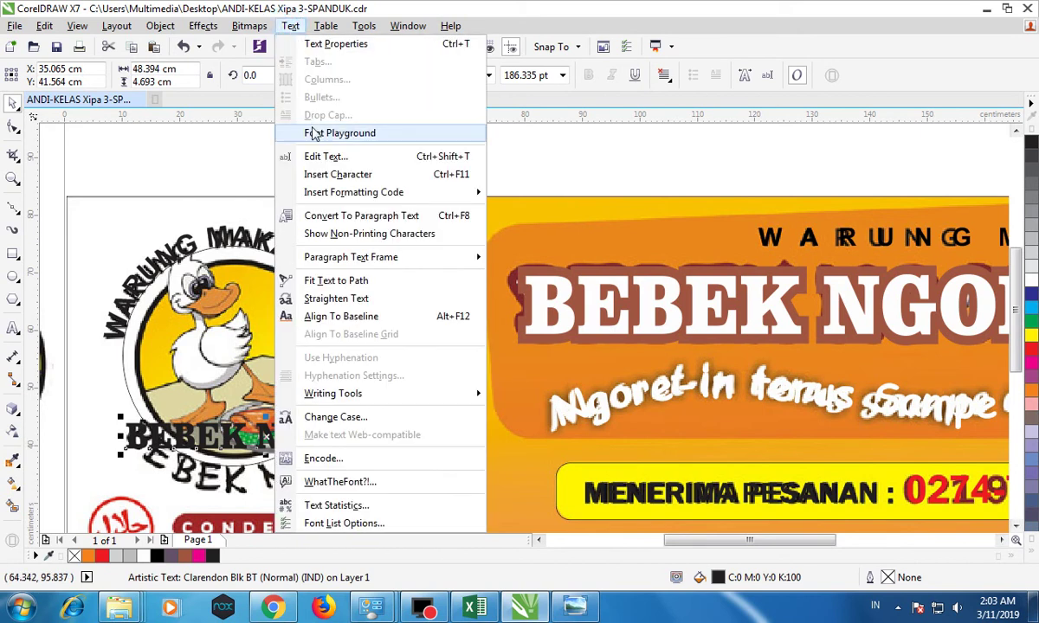
click(336, 281)
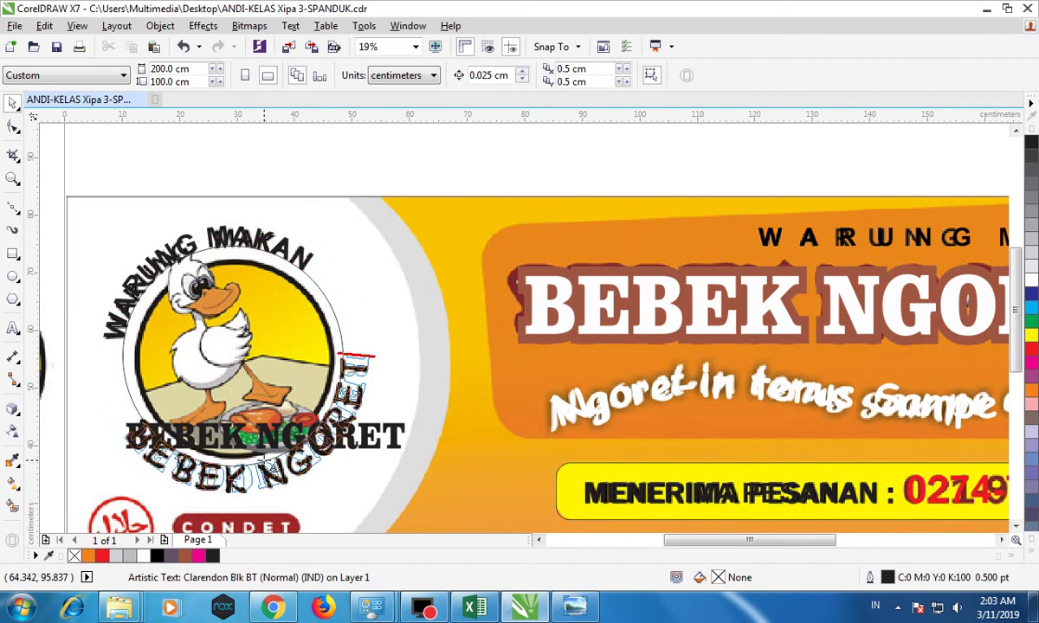
click(271, 467)
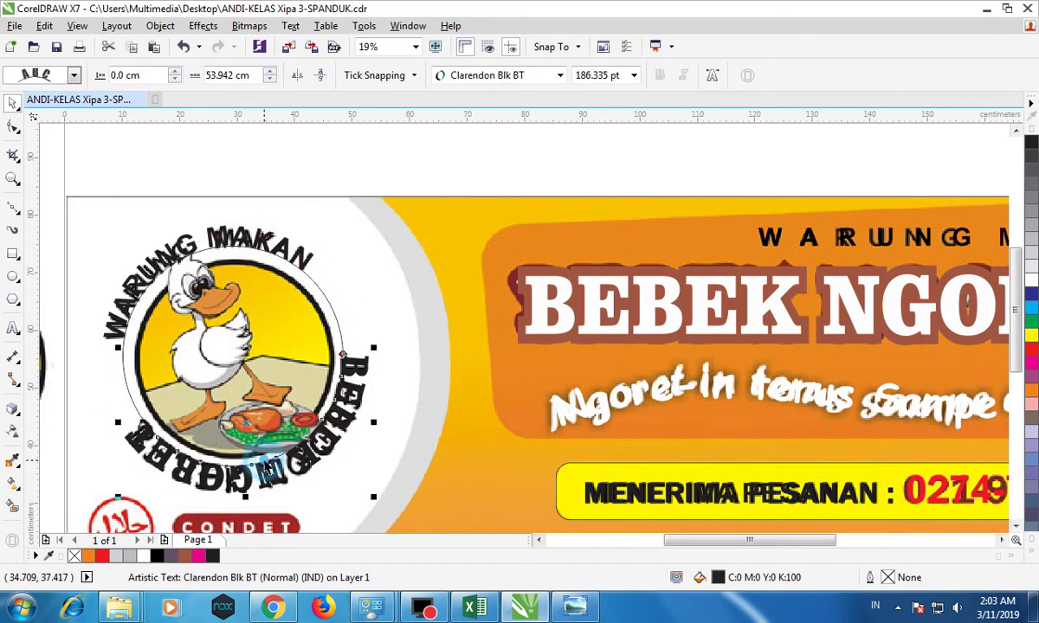
click(297, 76)
click(320, 76)
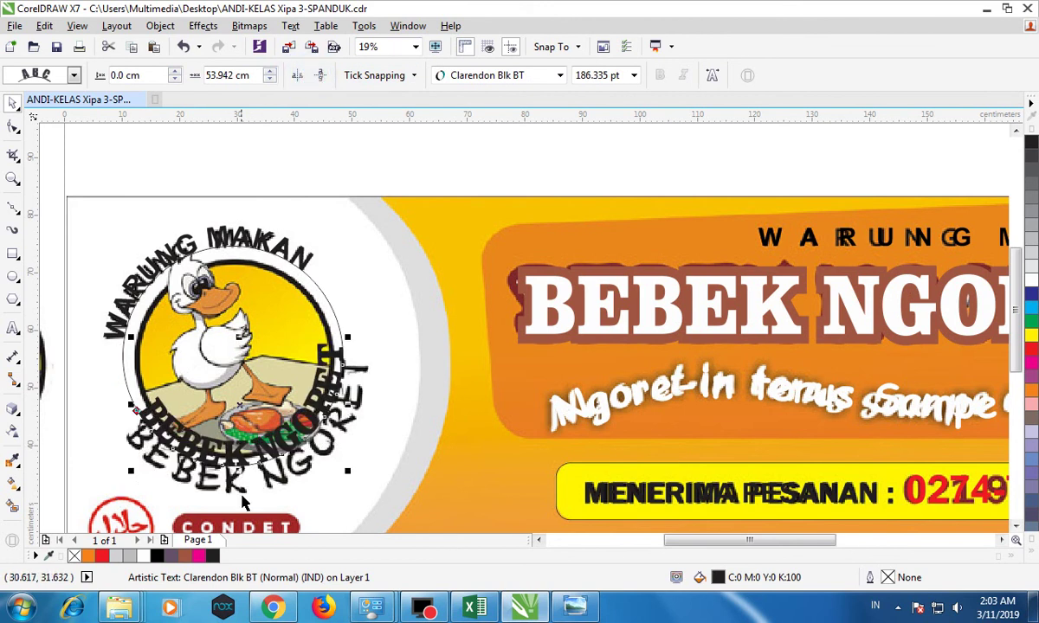
scroll(249, 493, up, 2)
drag(250, 348, 264, 378)
scroll(265, 381, down, 2)
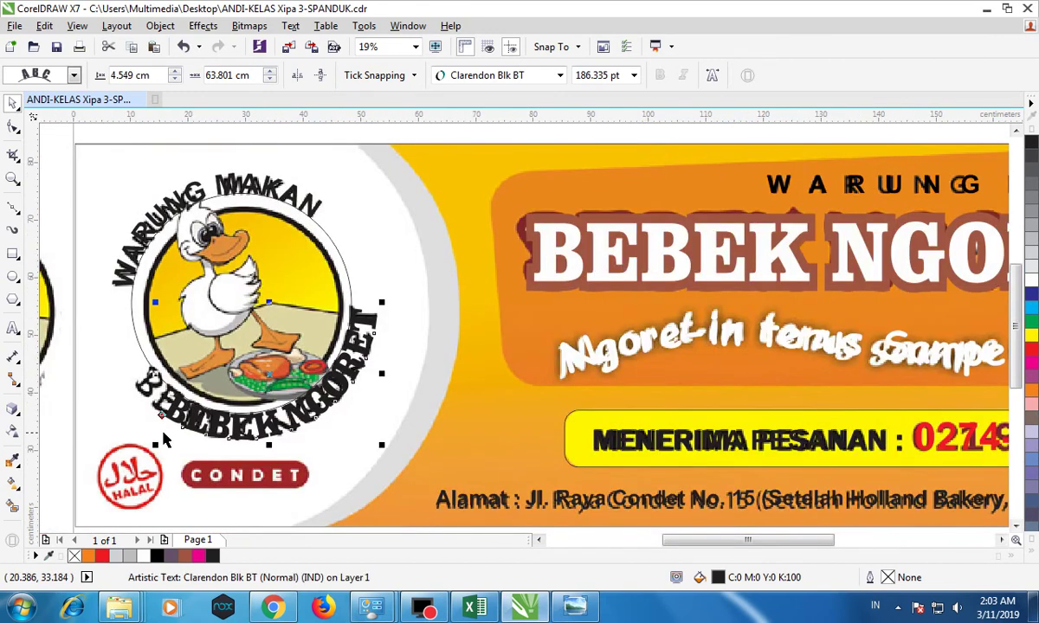
scroll(184, 418, up, 2)
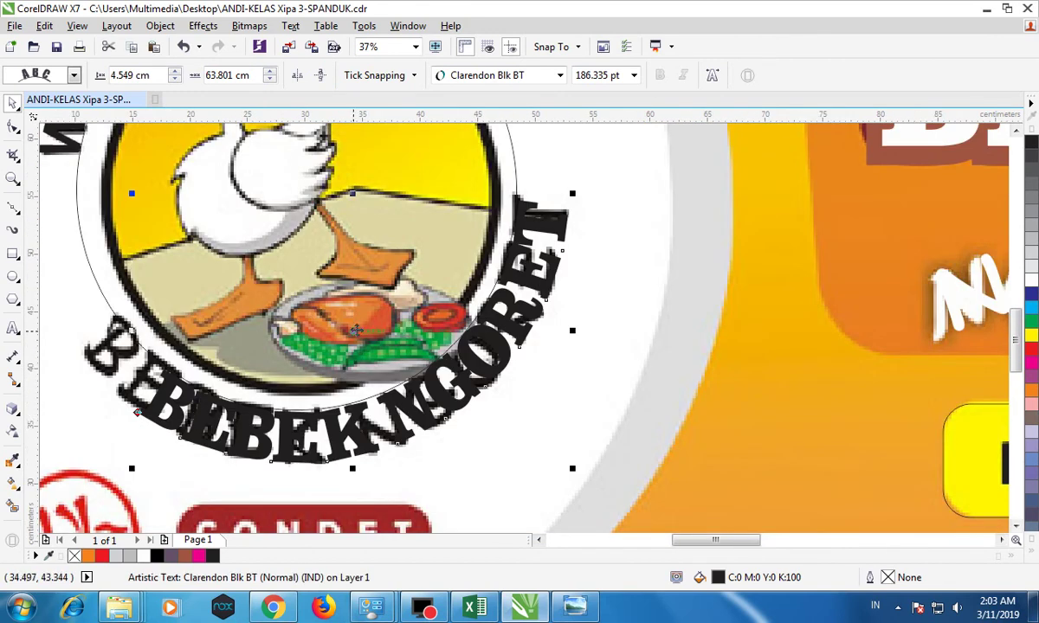
drag(333, 318, 312, 327)
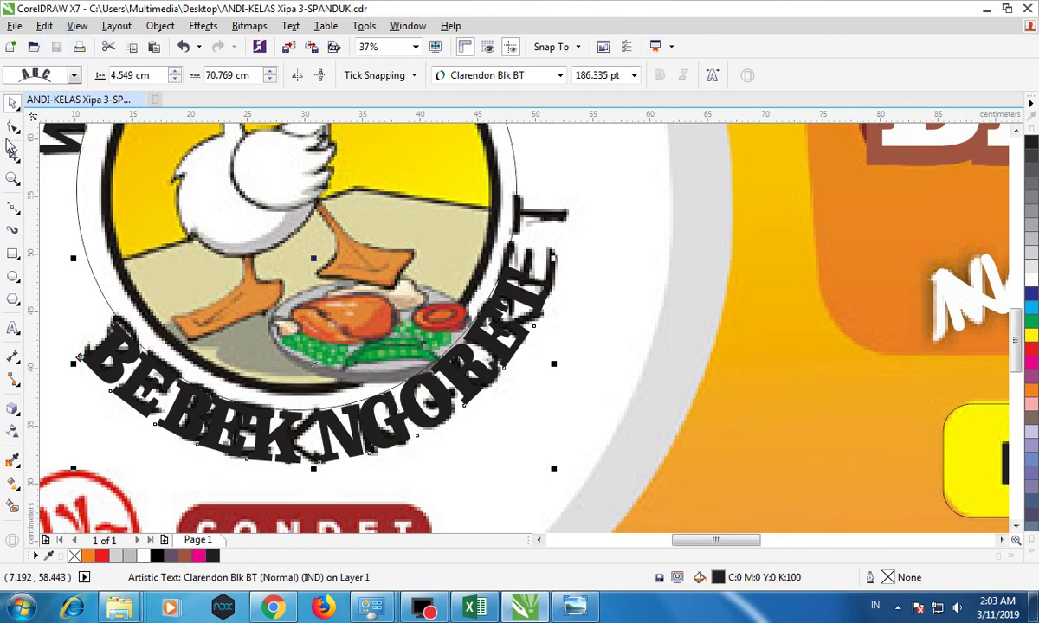
Widen BEBEK NGORET's letter spacing and center it under the duck.
click(13, 126)
drag(552, 468, 591, 470)
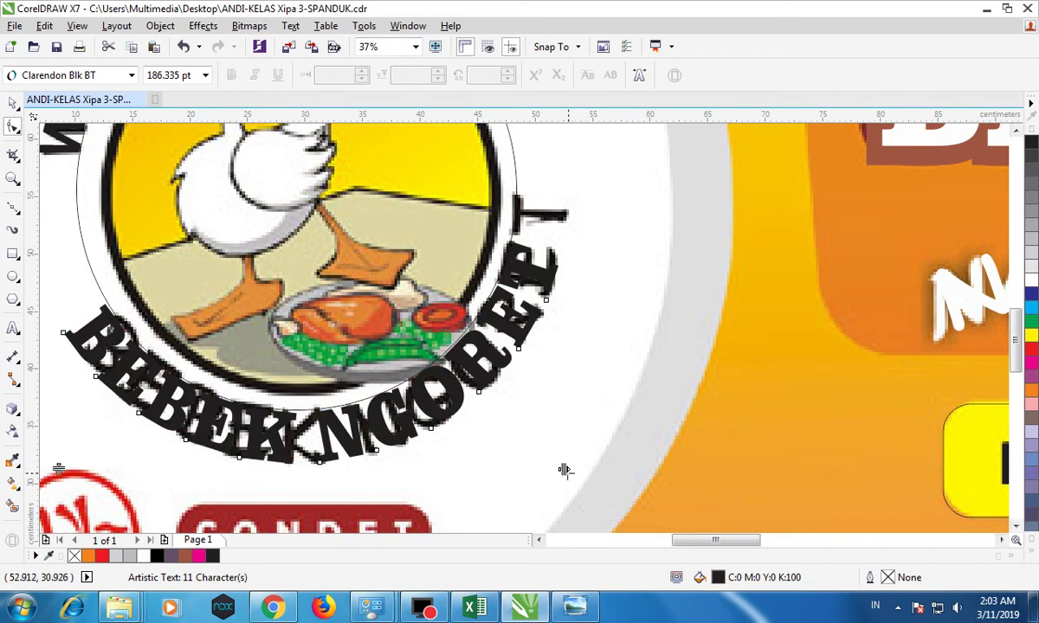
key(space)
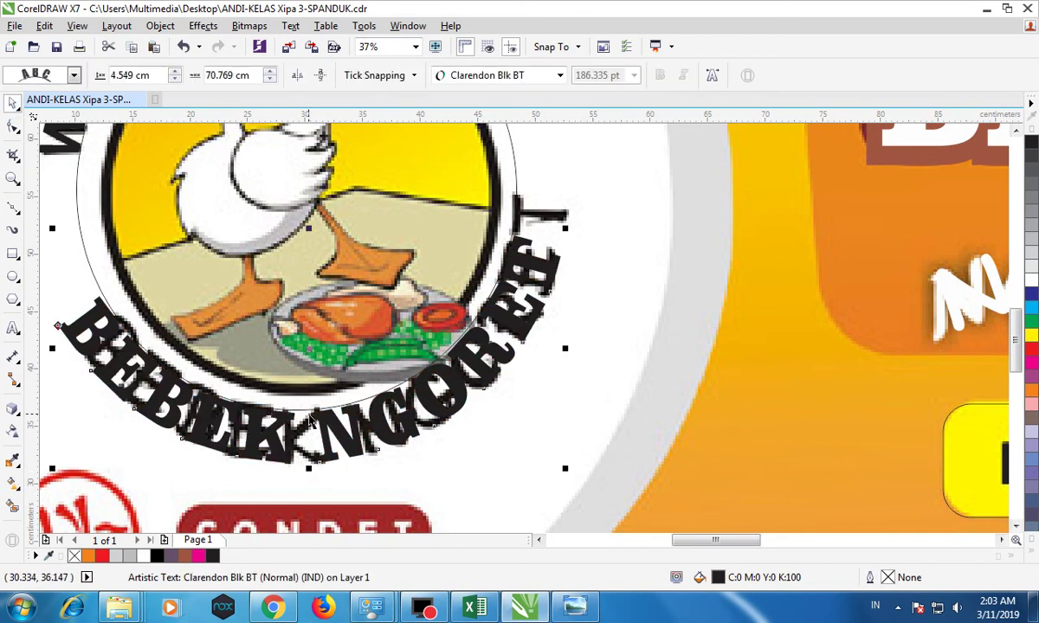
drag(309, 351, 329, 356)
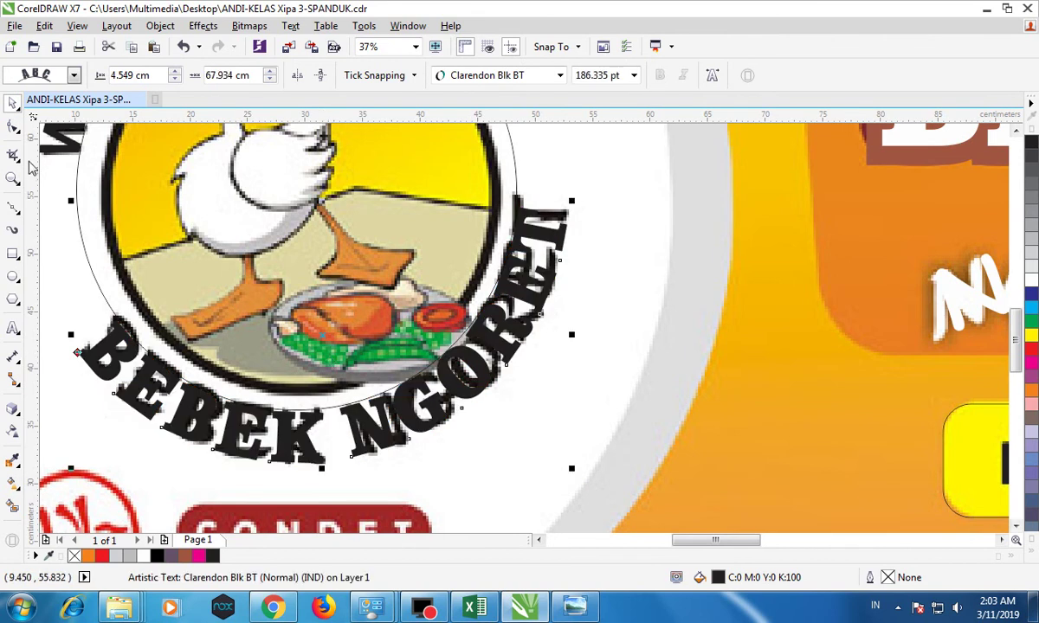
click(13, 128)
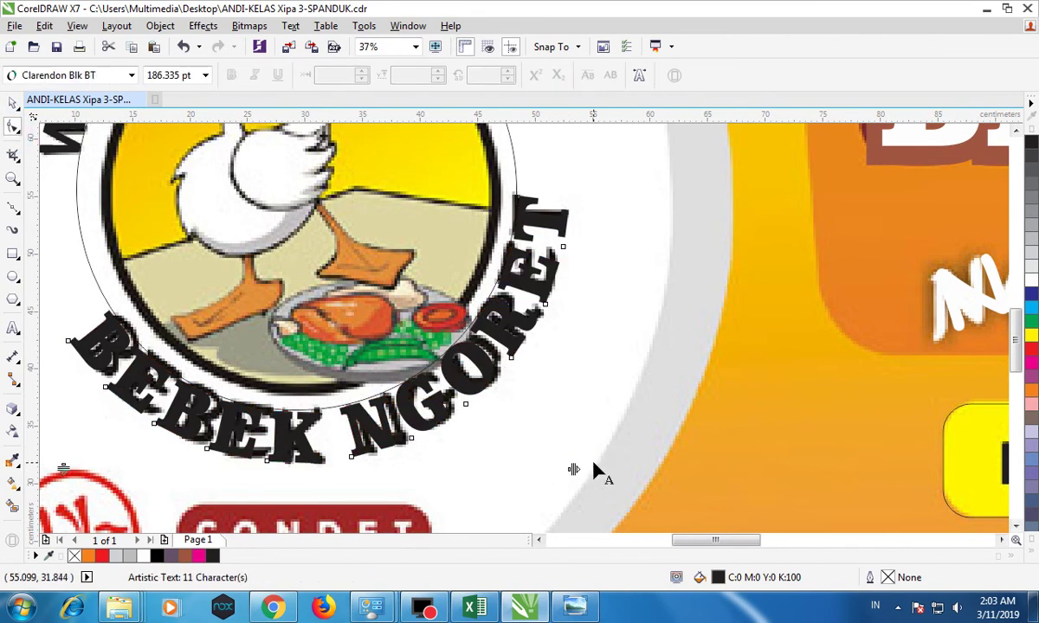
click(13, 104)
drag(279, 425, 291, 423)
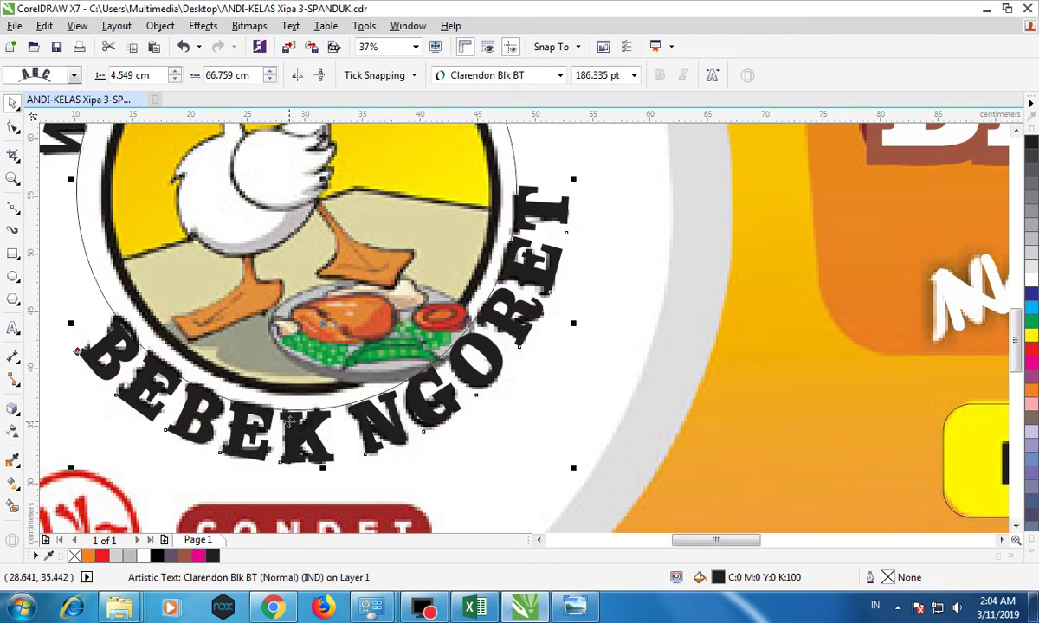
scroll(290, 424, down, 2)
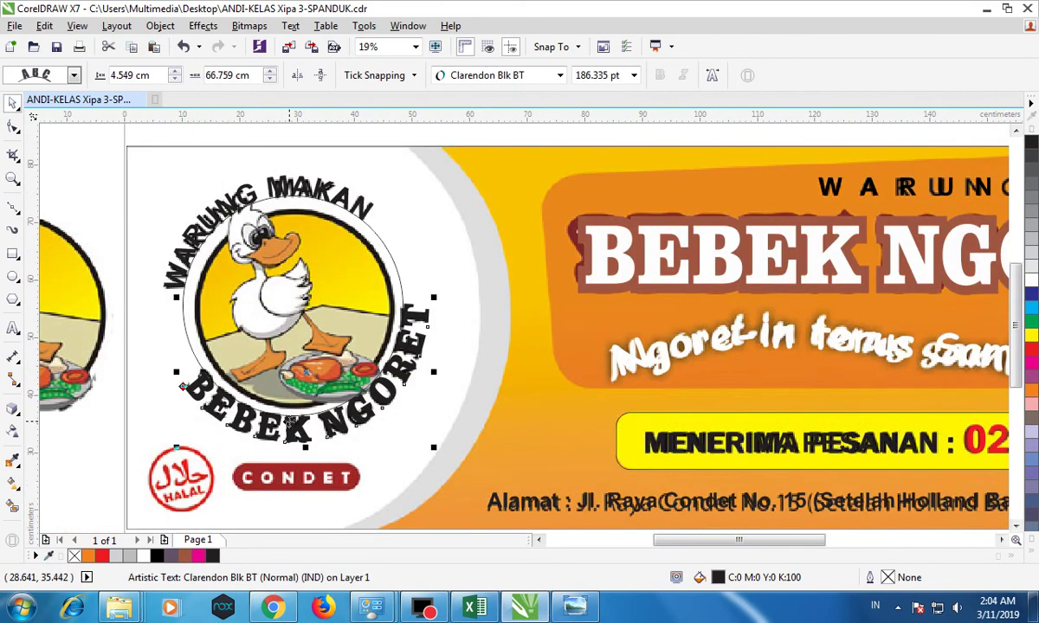
Move the duck picture inside the lettered logo circle.
click(110, 191)
scroll(368, 243, up, 2)
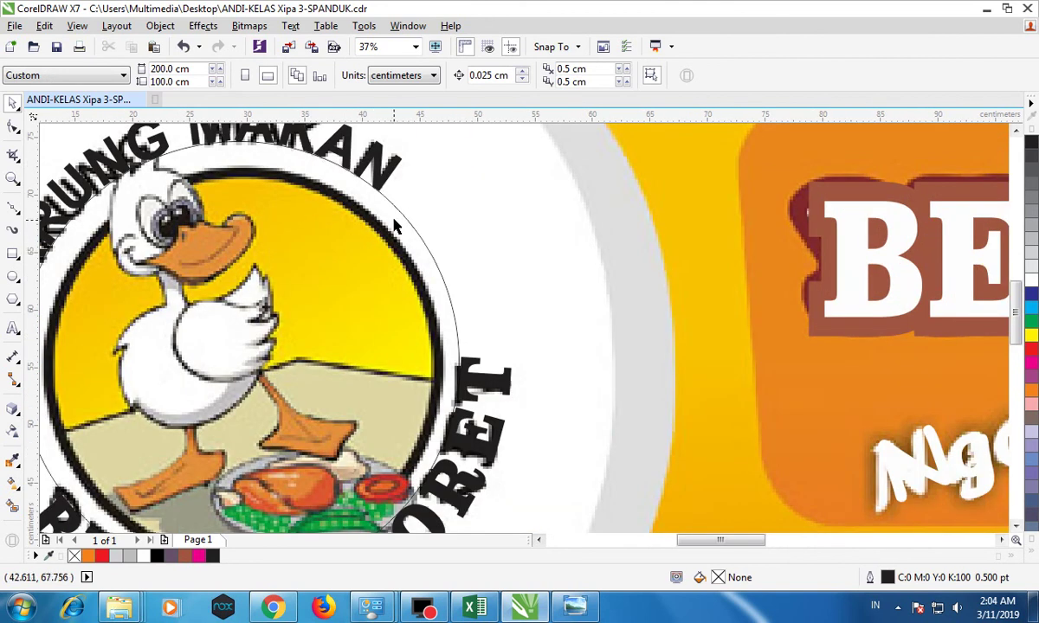
click(402, 214)
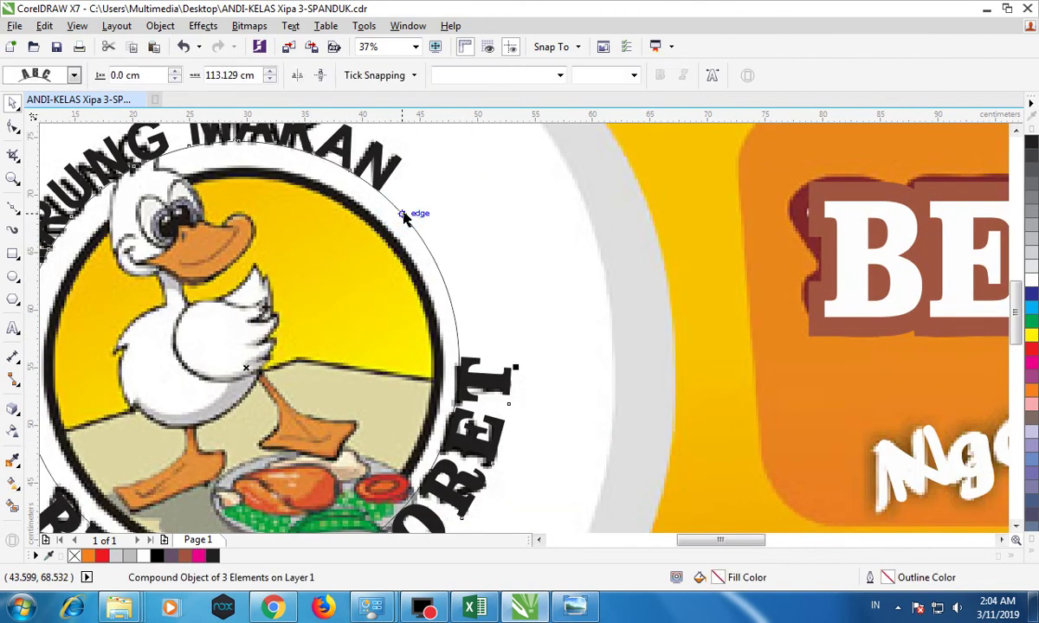
ctrl+click(401, 215)
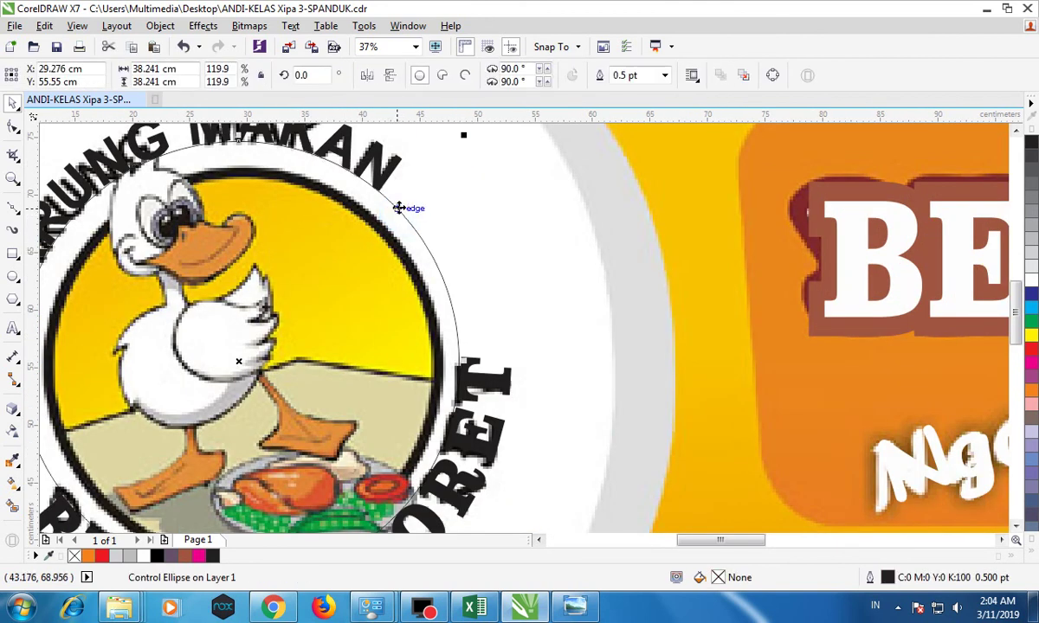
key(Escape)
scroll(372, 253, down, 4)
drag(192, 268, 334, 261)
scroll(325, 271, up, 2)
Import halal-1024x461.png and place it on the banner.
click(116, 224)
click(15, 26)
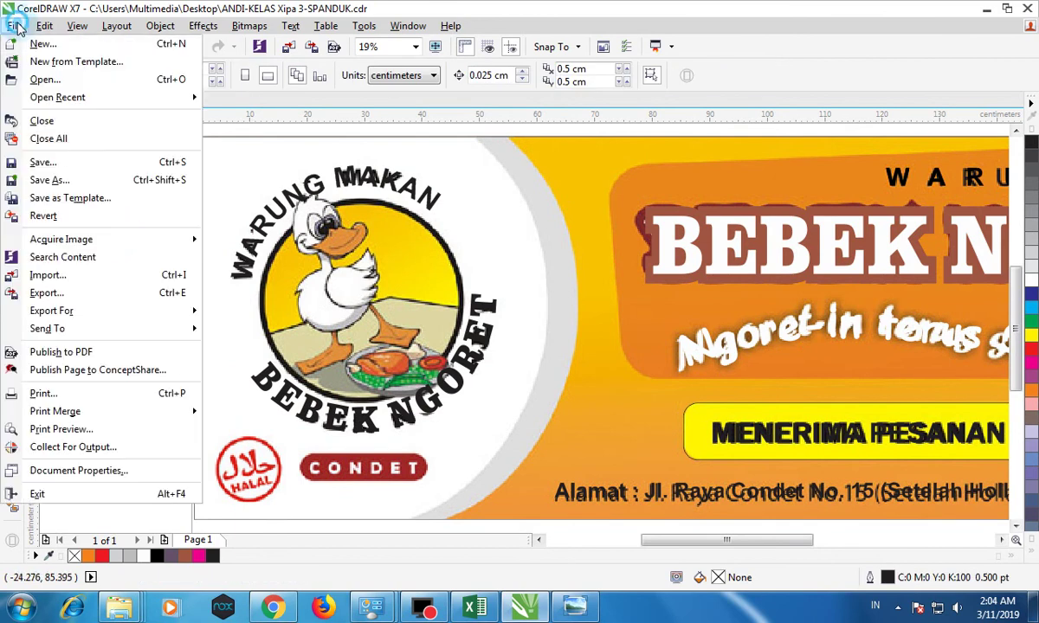
click(52, 273)
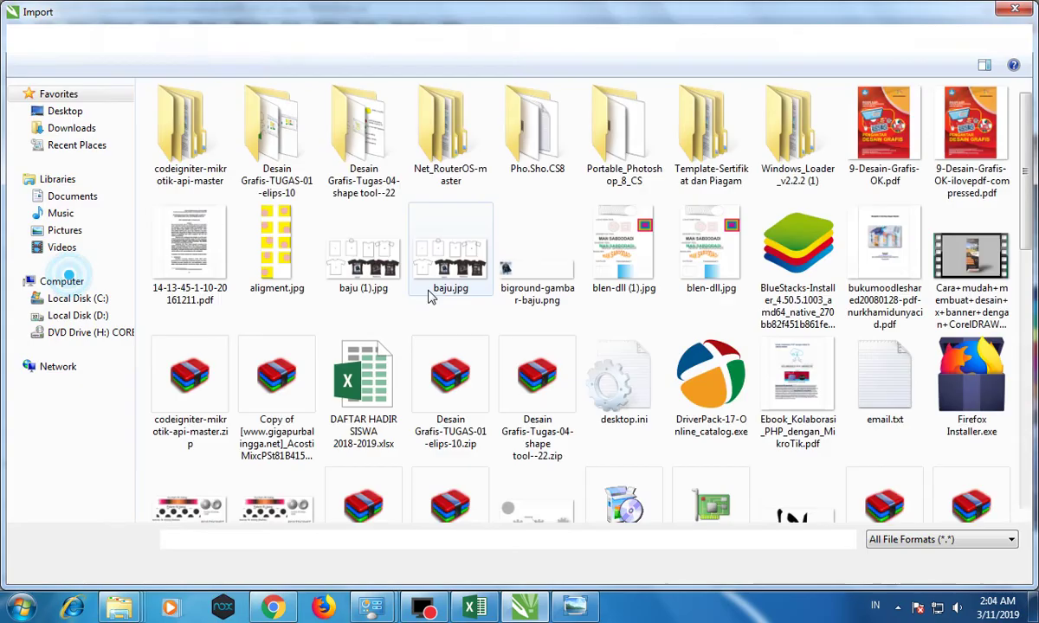
click(457, 227)
key(h)
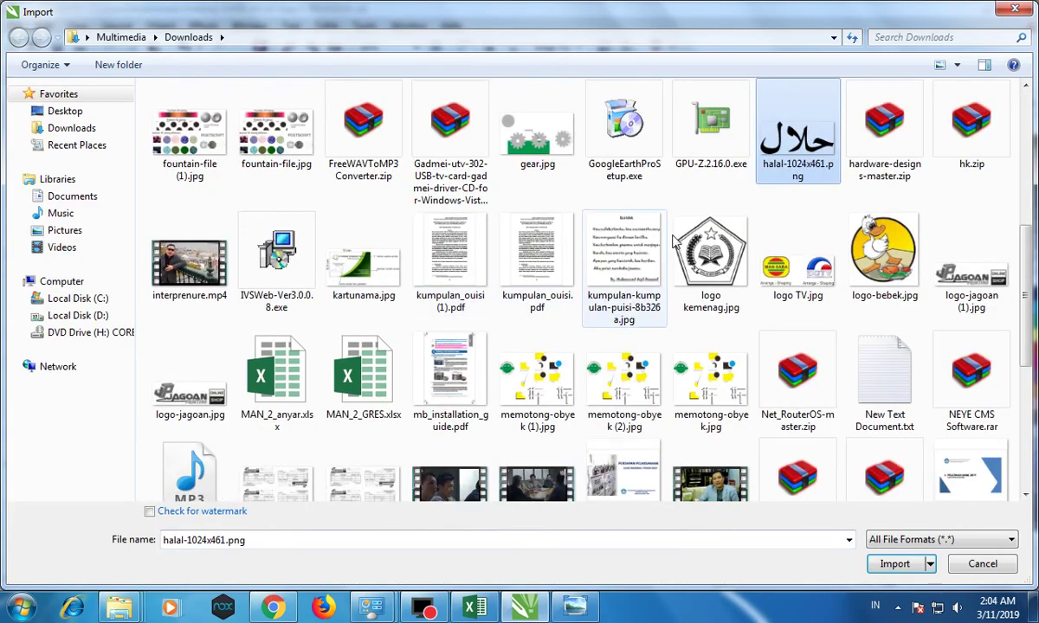
double_click(779, 130)
click(229, 371)
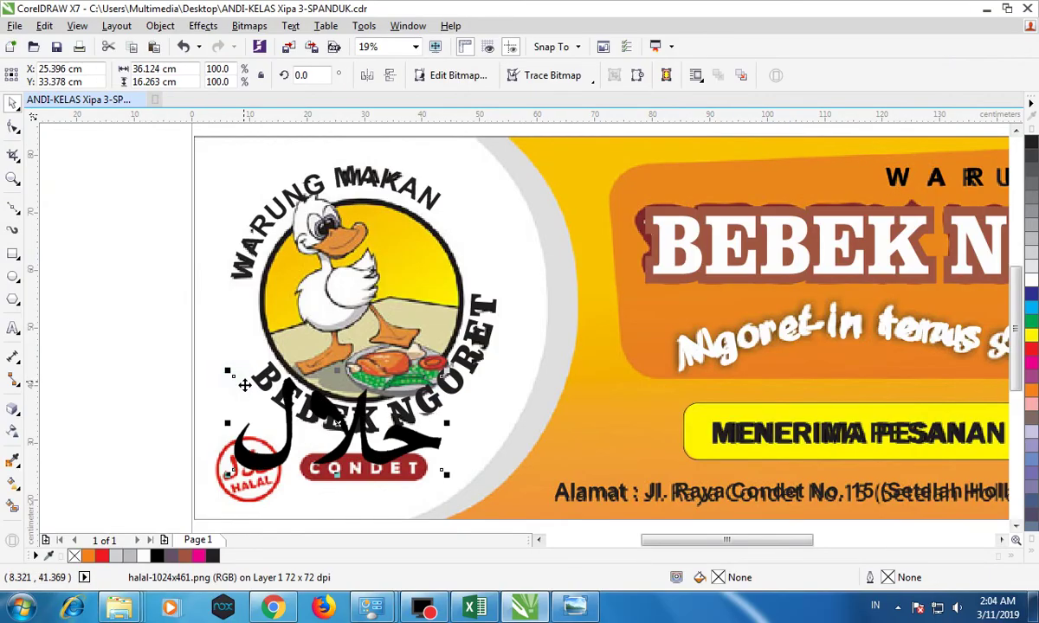
Shrink and tilt the halal image and move it onto the red badge beside CONDET.
drag(444, 373, 297, 441)
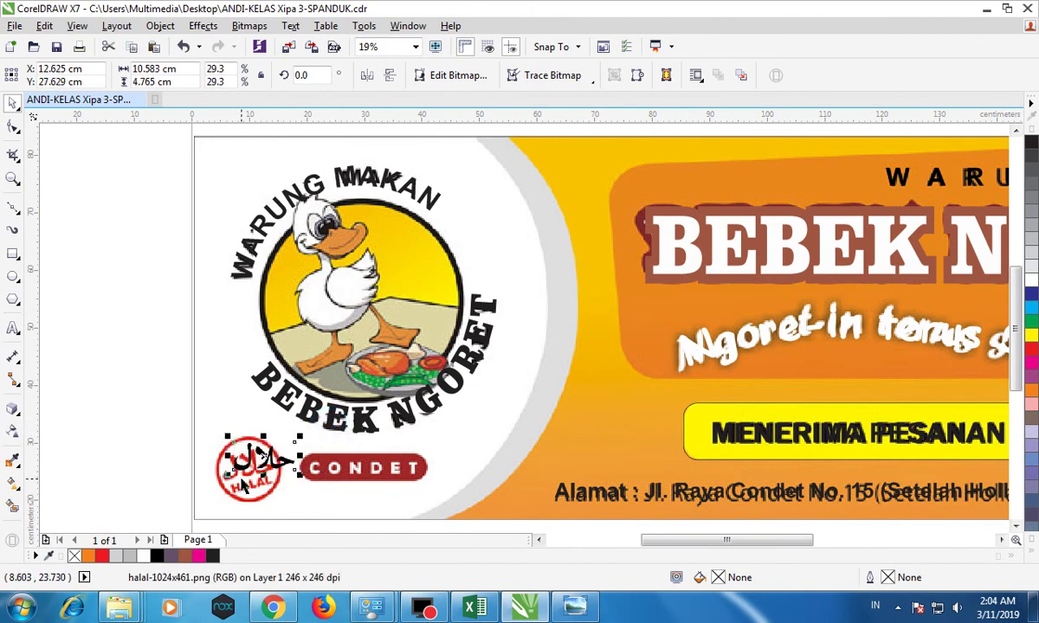
scroll(243, 483, up, 2)
click(332, 379)
drag(455, 334, 438, 305)
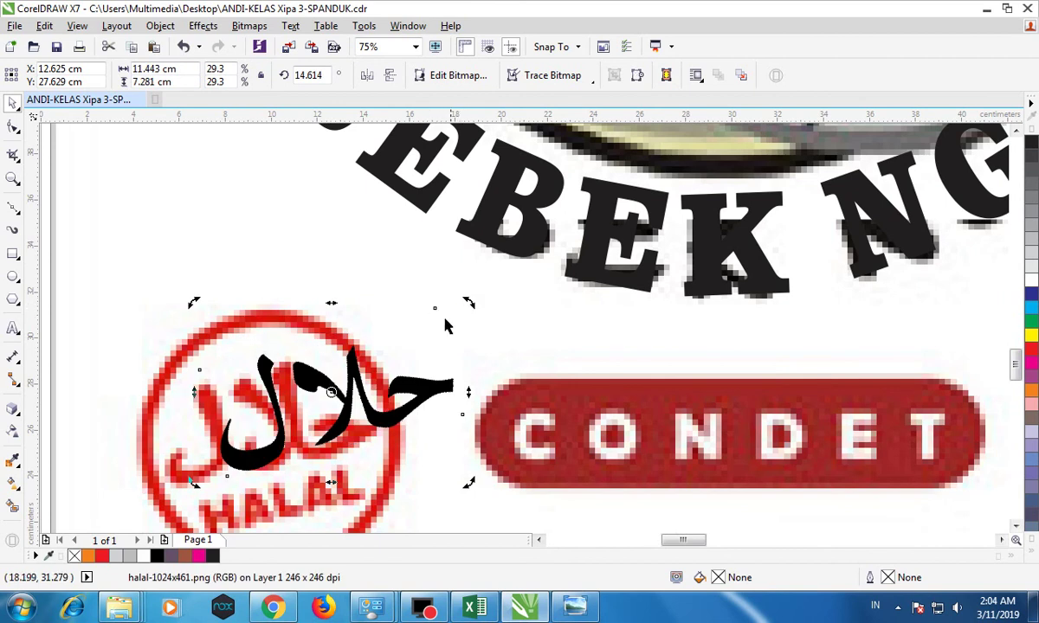
click(354, 378)
drag(470, 303, 422, 330)
drag(333, 400, 285, 414)
Fine-tune the halal image to about 8.8° tilt and 26.6% scale within the badge.
click(282, 415)
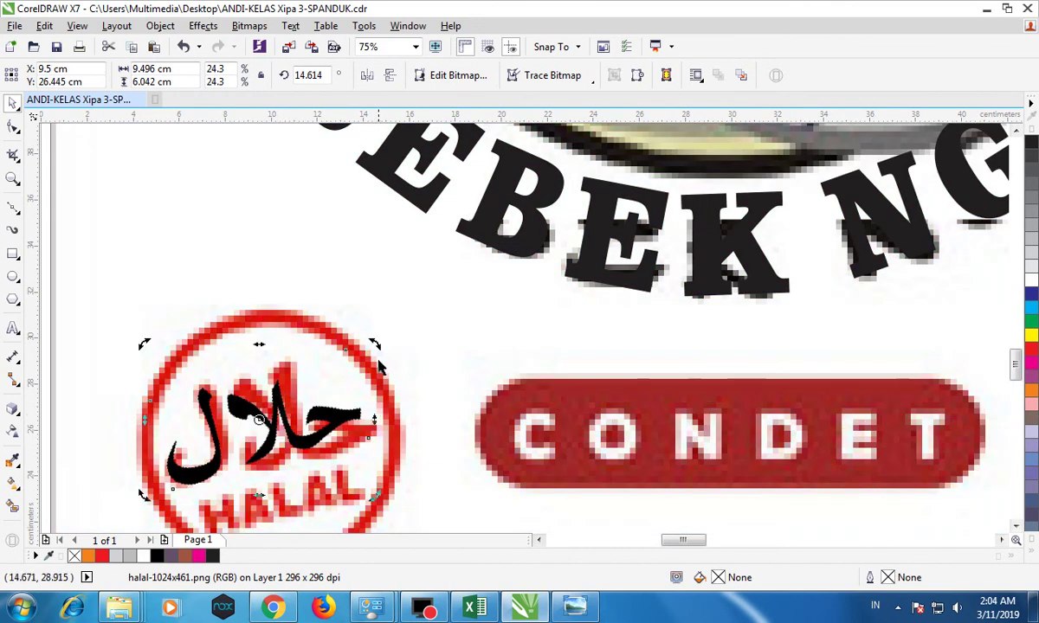
drag(376, 343, 389, 345)
click(358, 398)
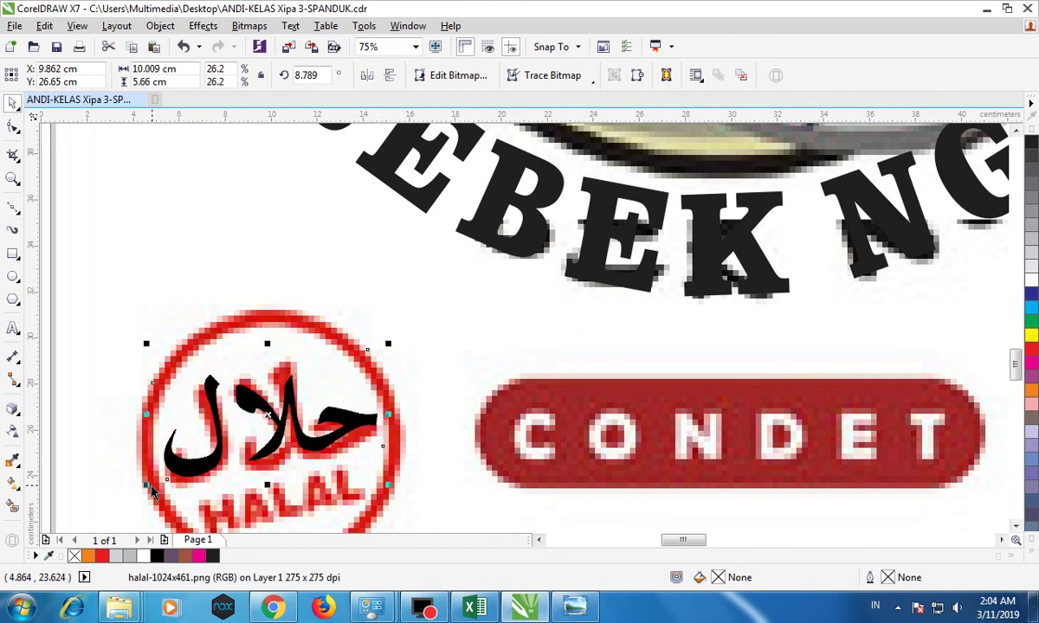
drag(145, 484, 140, 488)
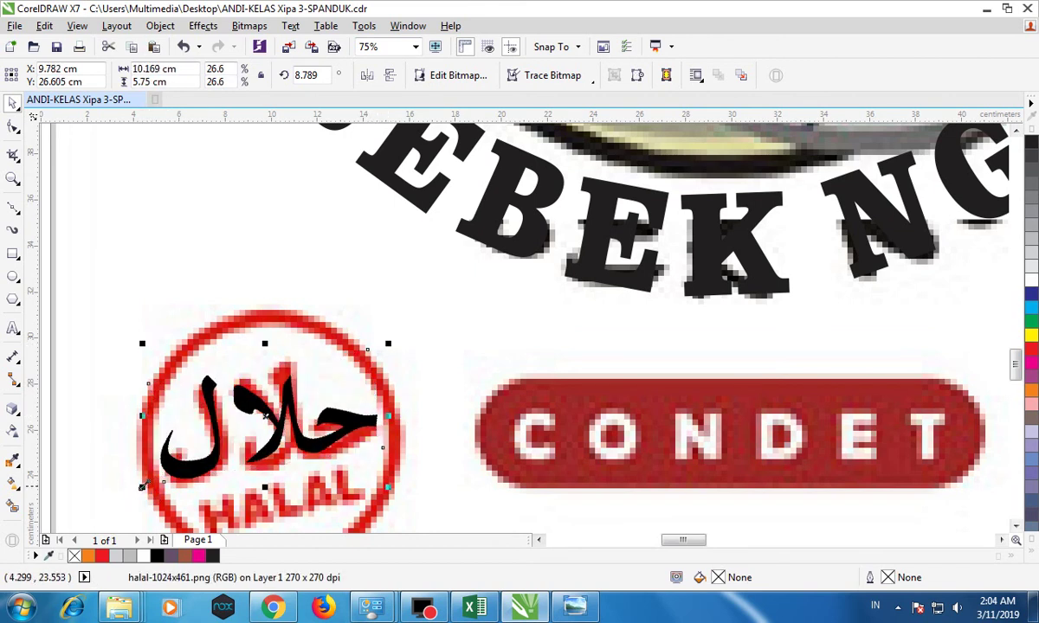
drag(266, 414, 251, 404)
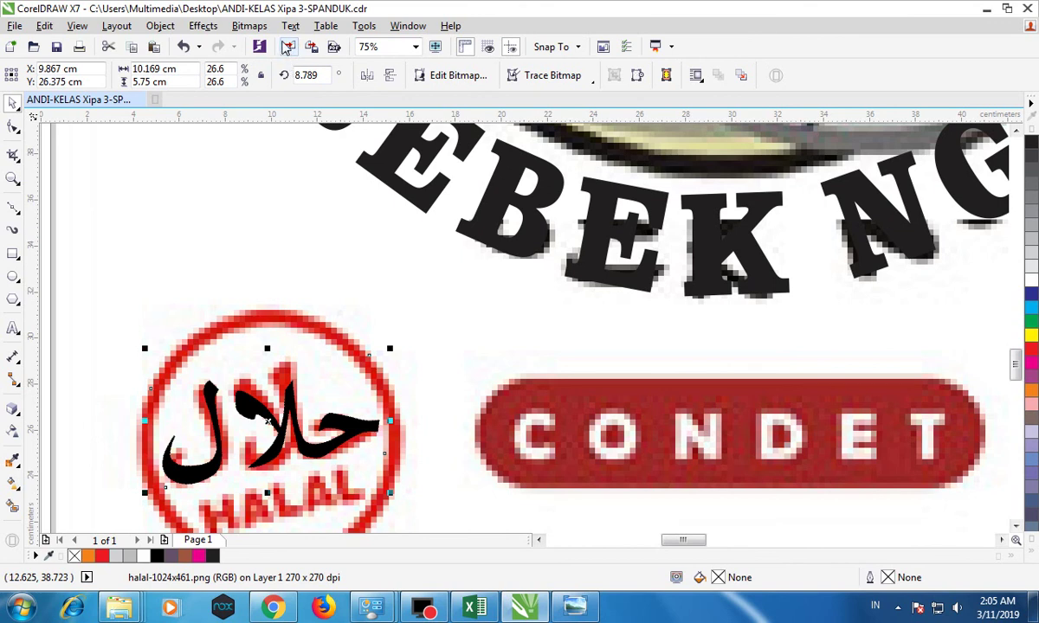
Trace the halal bitmap with Outline Trace > Line Art and fill the trace red.
click(241, 27)
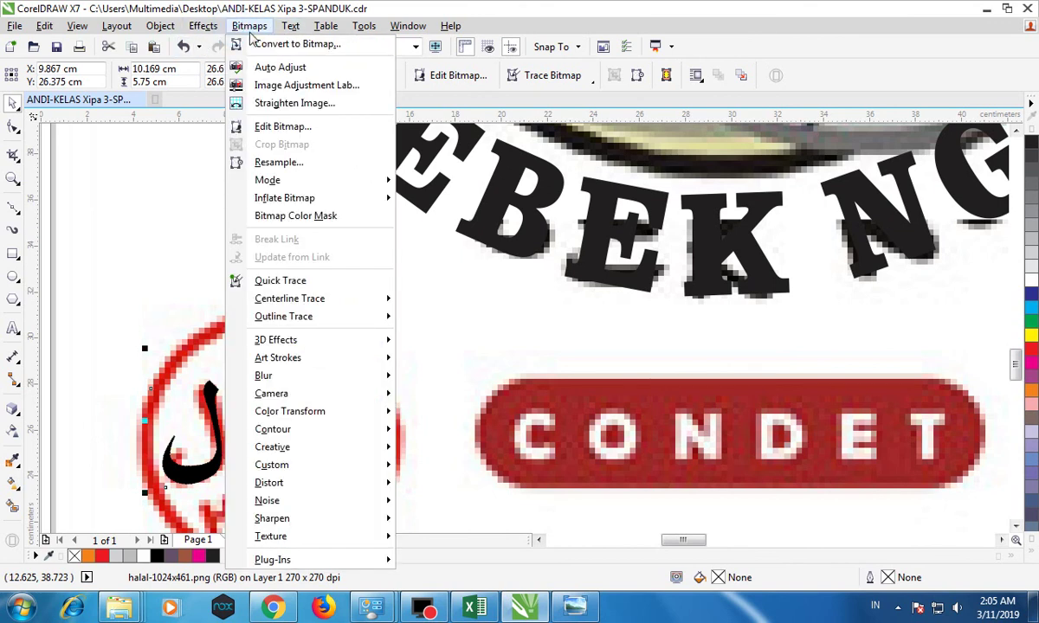
mouse_move(317, 303)
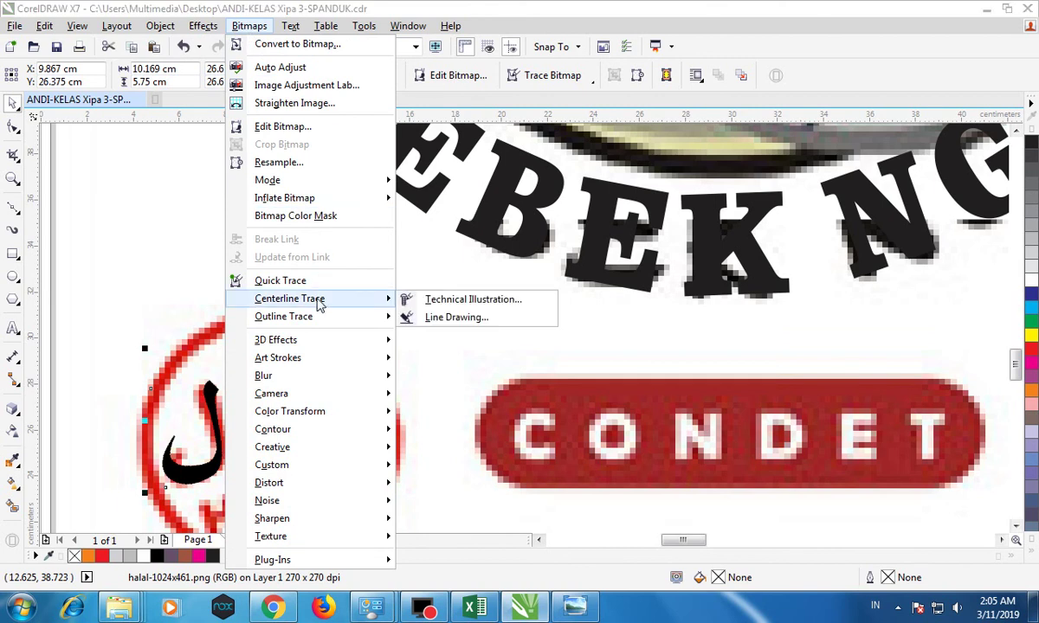
mouse_move(317, 322)
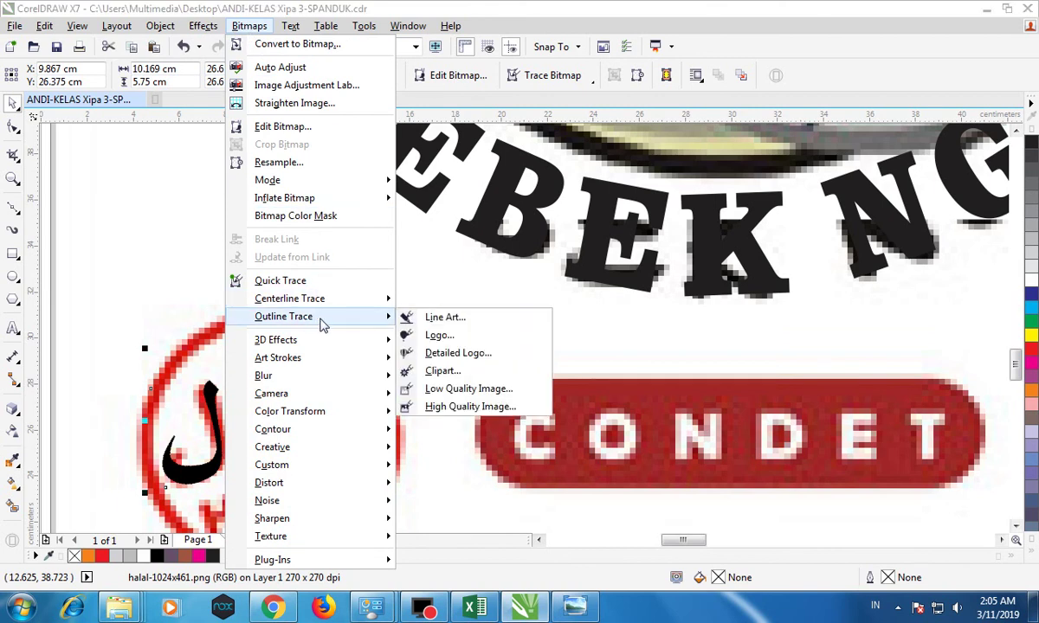
click(443, 319)
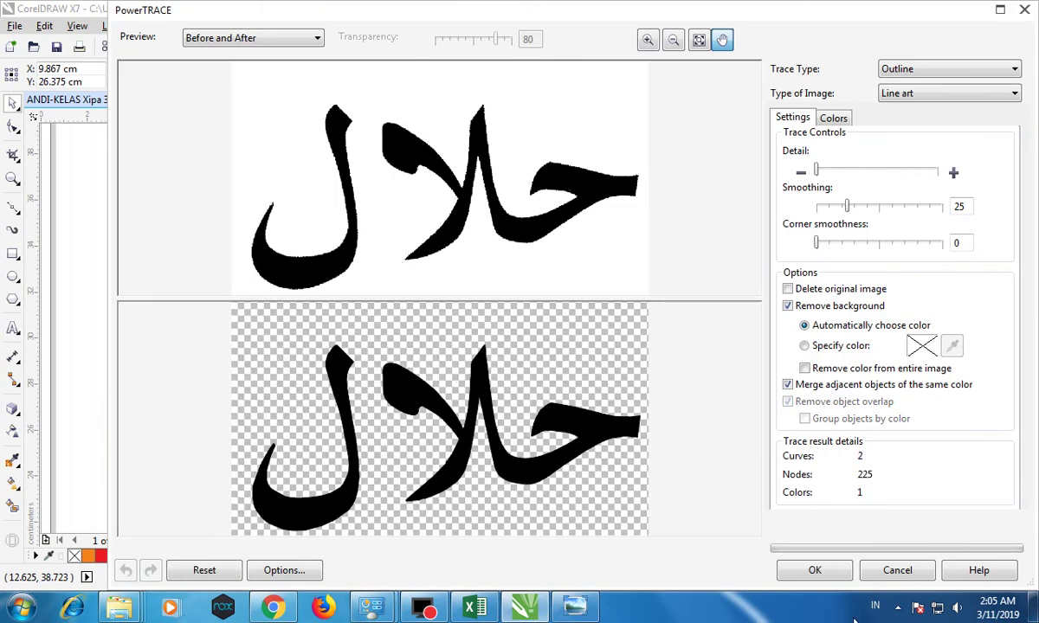
click(836, 571)
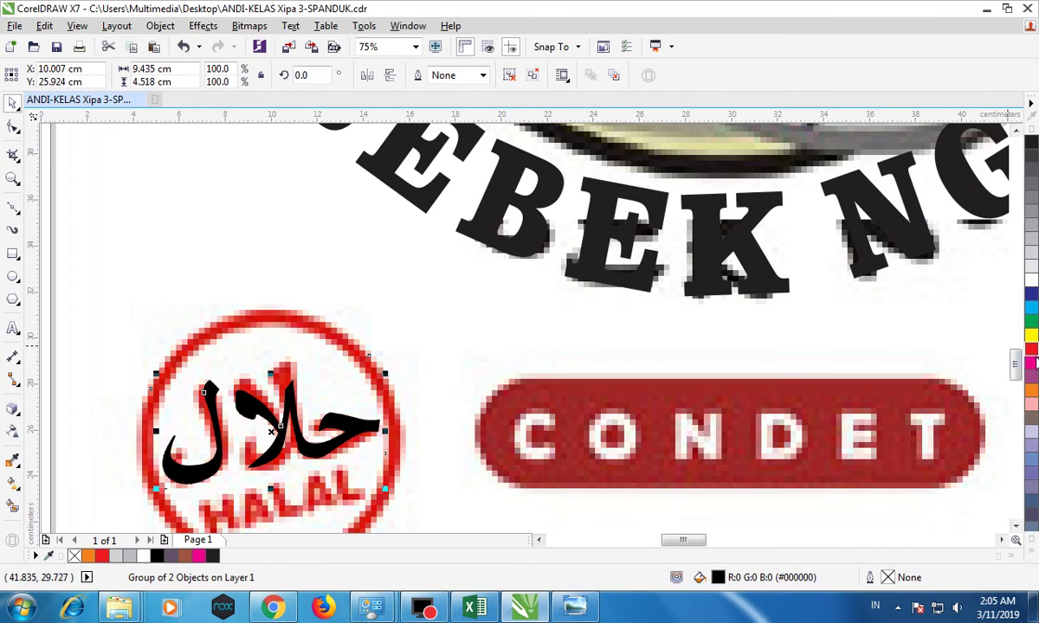
click(1031, 352)
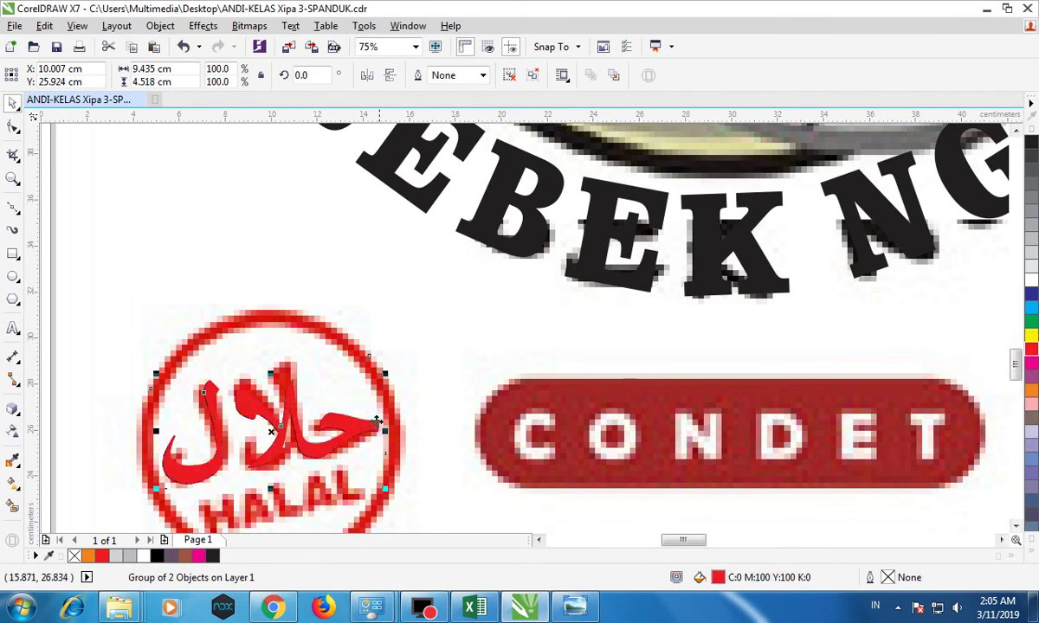
Delete the original black halal bitmap and move the red trace into the circle.
drag(271, 430, 283, 278)
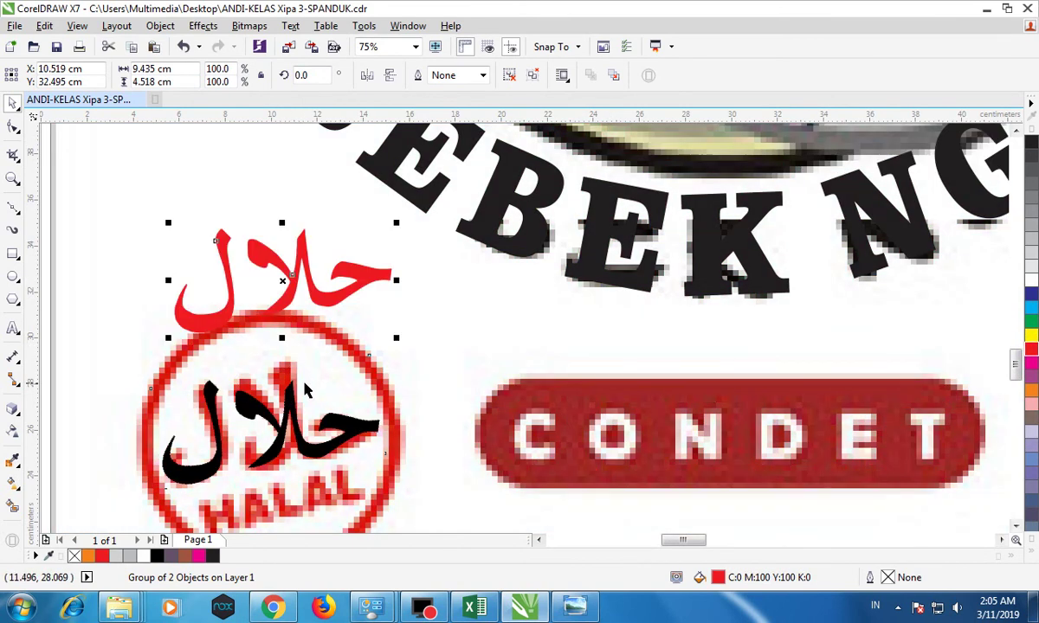
click(247, 400)
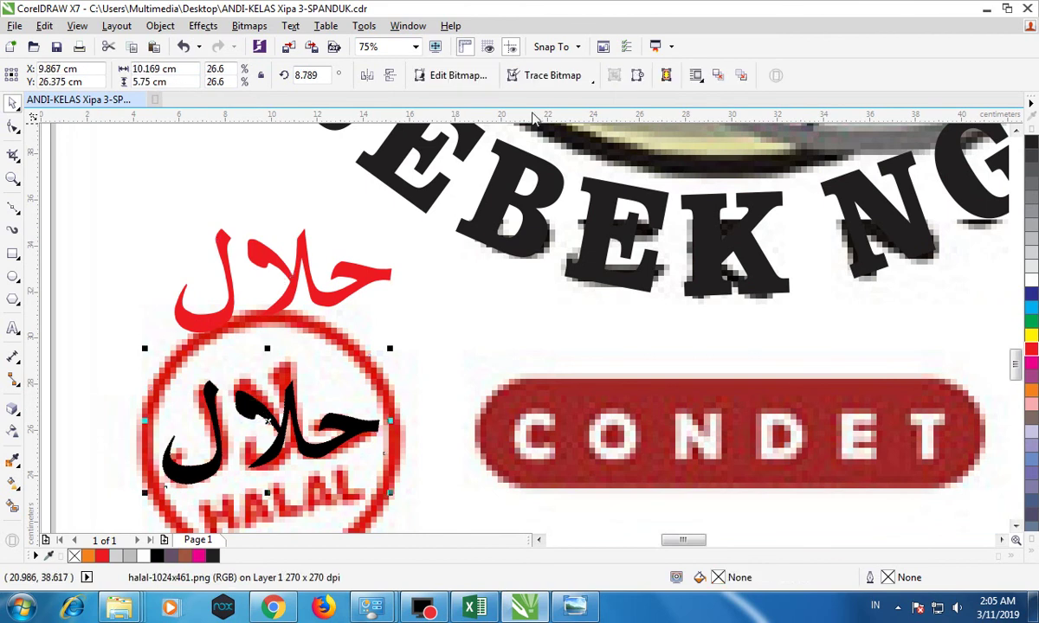
key(Delete)
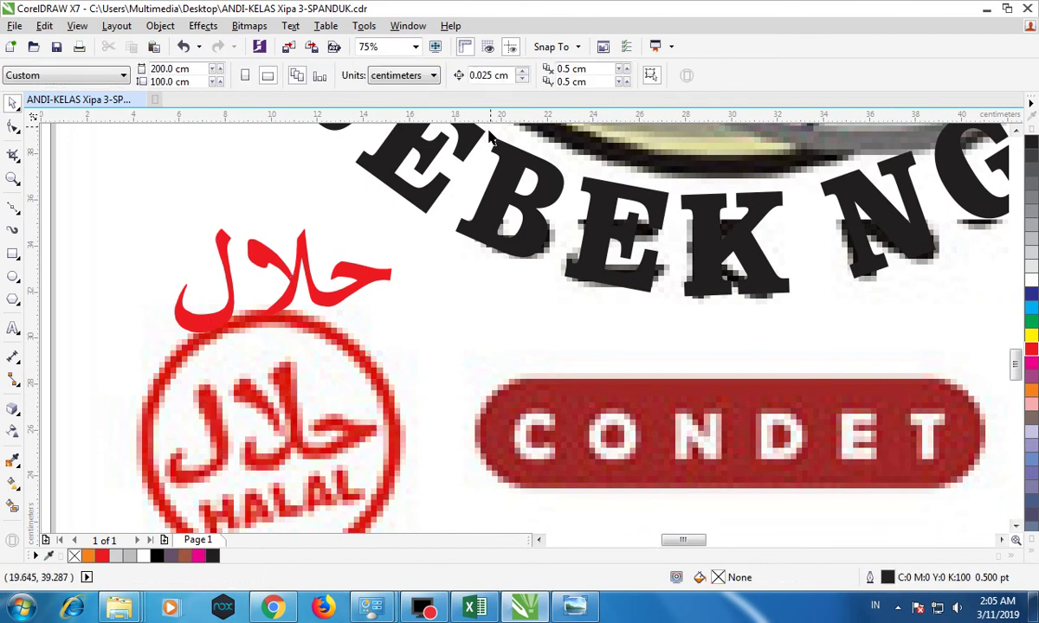
click(346, 268)
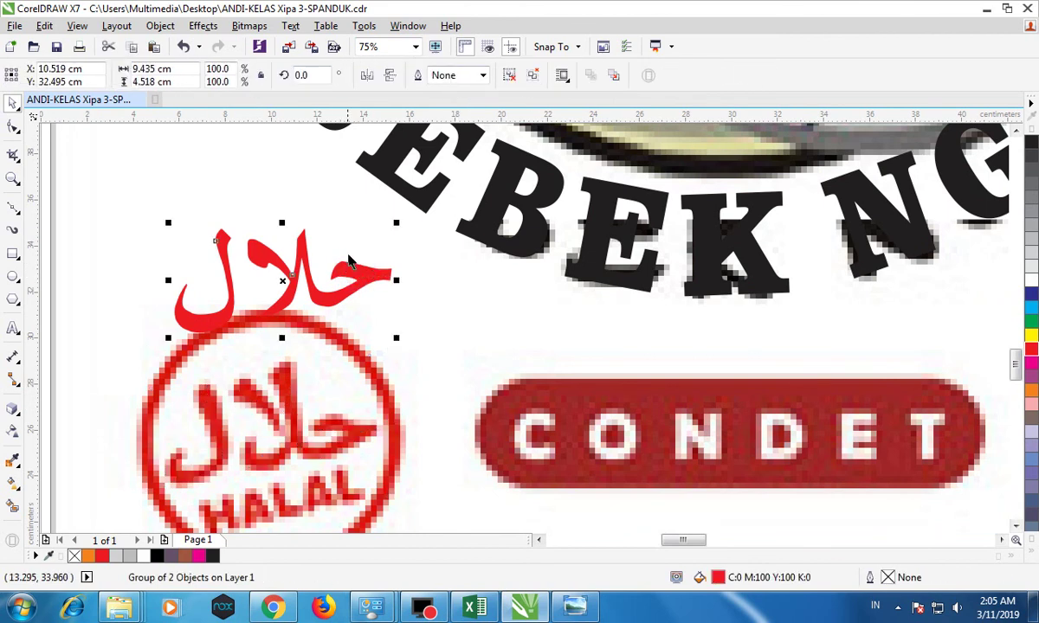
drag(350, 274, 335, 425)
scroll(335, 420, down, 1)
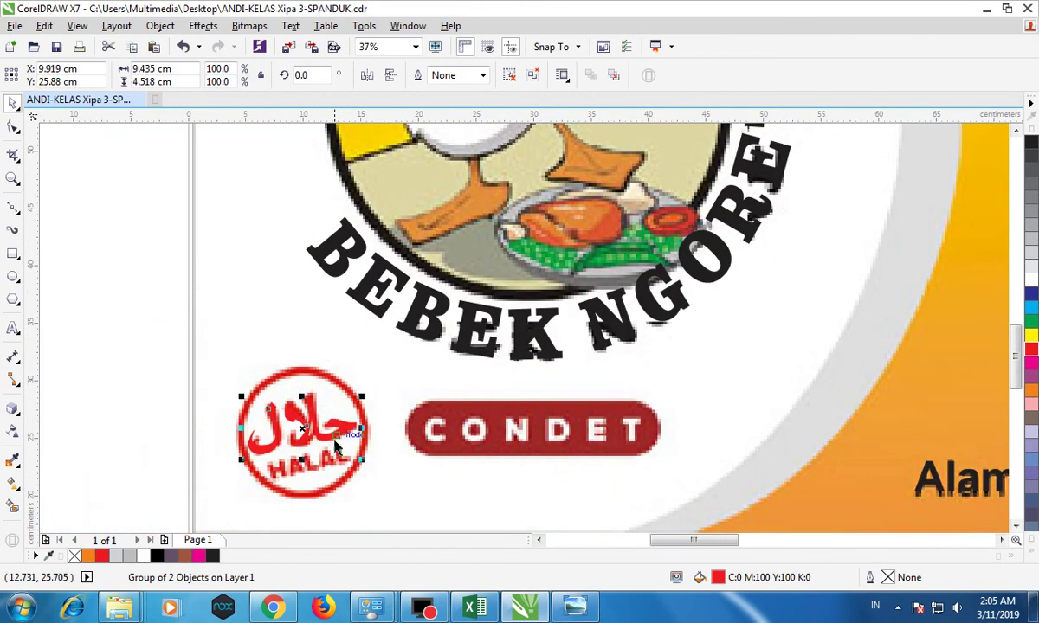
Draw a circle over the halal logo and enlarge it to match the logo's ring.
click(13, 277)
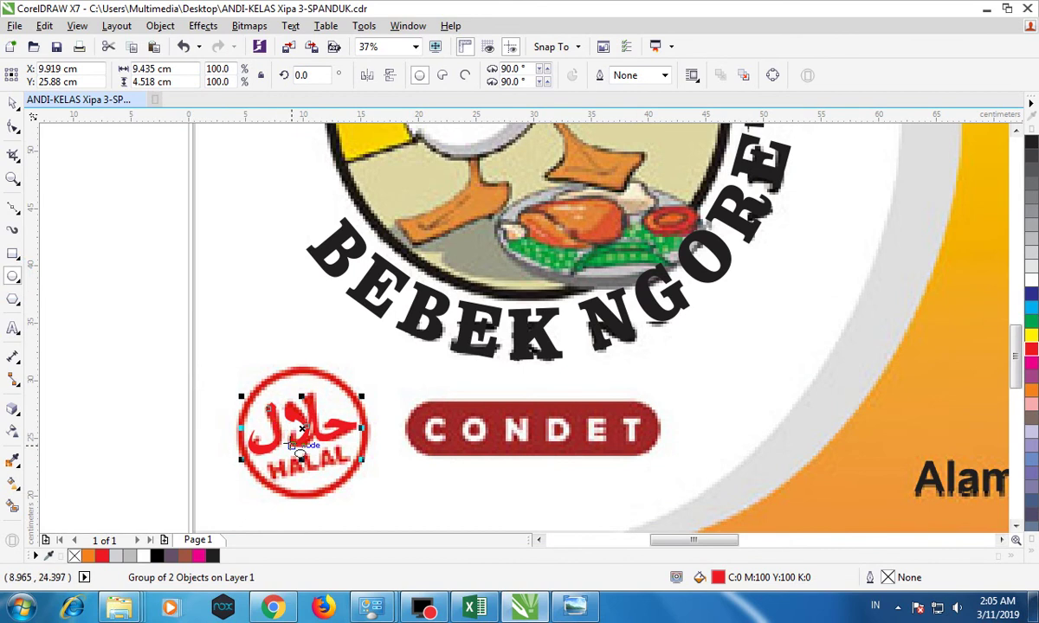
scroll(290, 437, up, 1)
scroll(209, 337, down, 1)
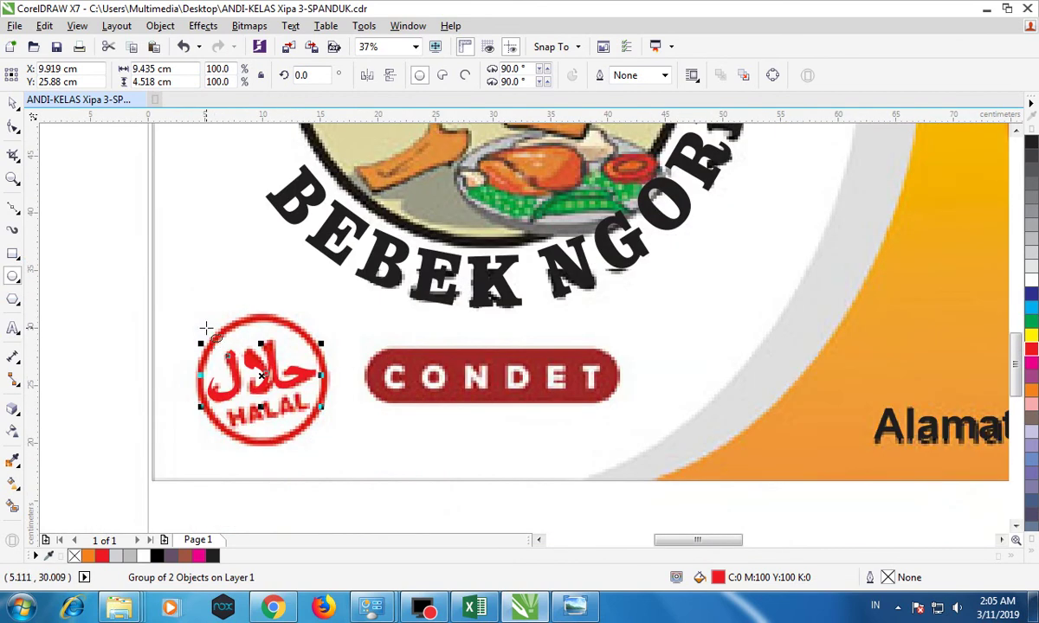
drag(205, 332, 300, 442)
click(13, 103)
scroll(226, 363, up, 1)
drag(181, 302, 161, 284)
drag(415, 286, 422, 274)
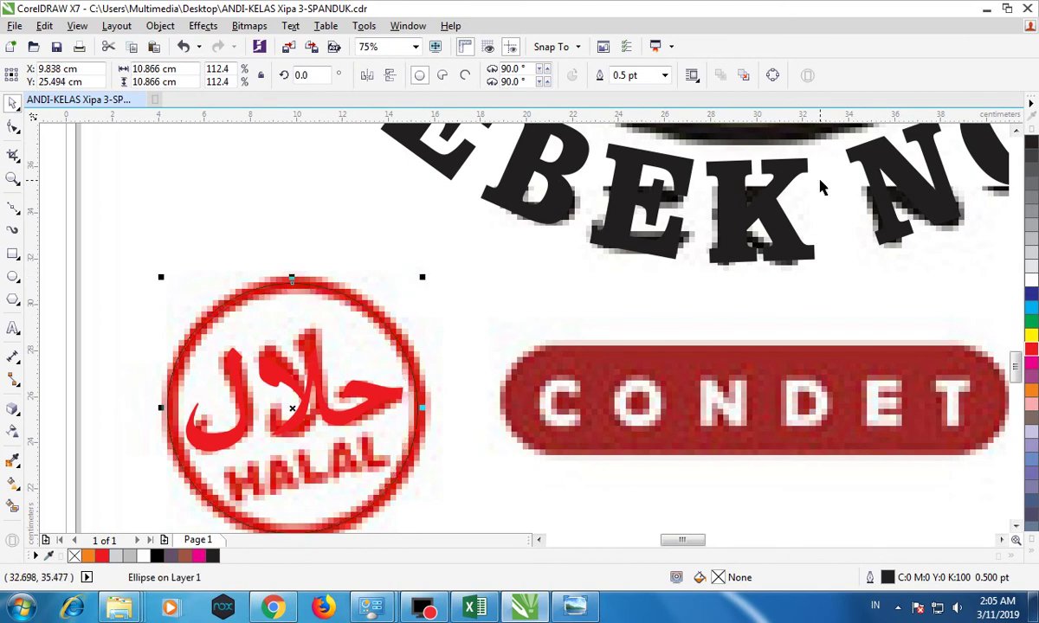
Give the circle a 12 pt red outline.
click(664, 75)
click(646, 262)
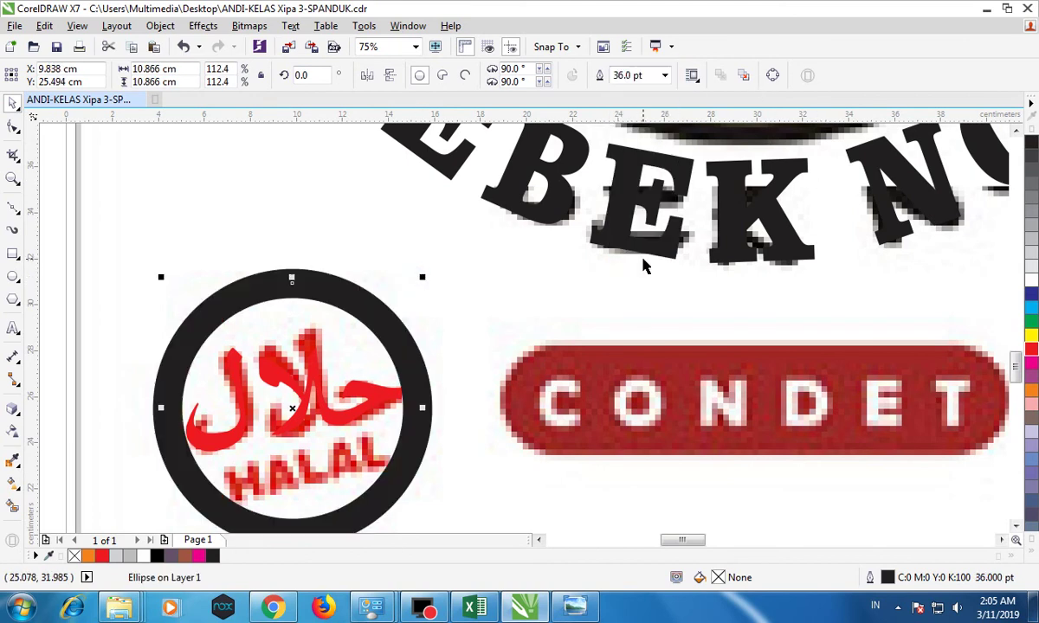
click(664, 76)
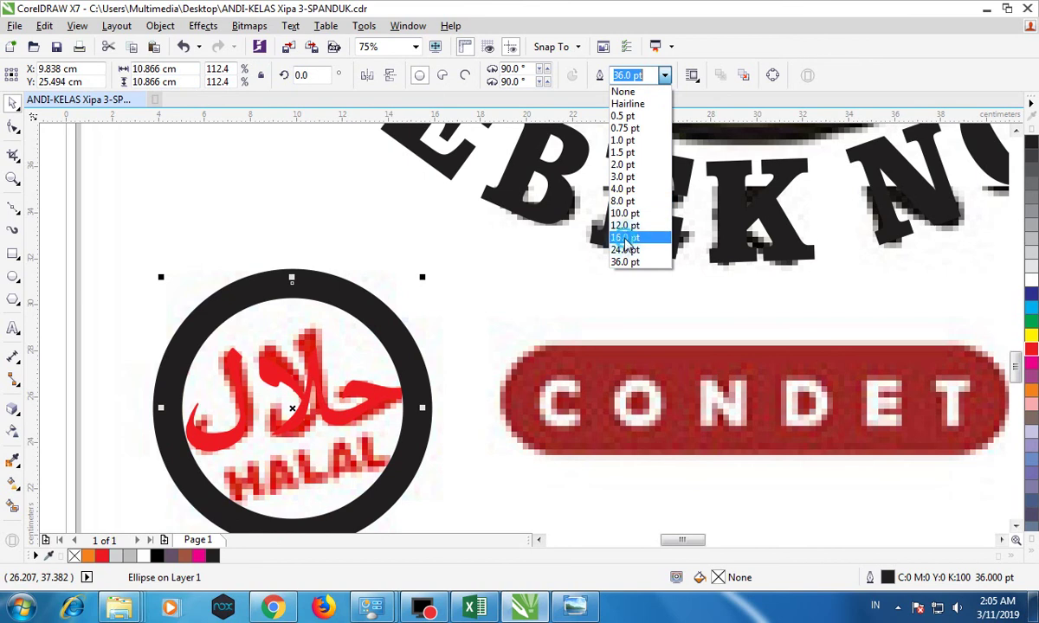
click(626, 238)
click(664, 75)
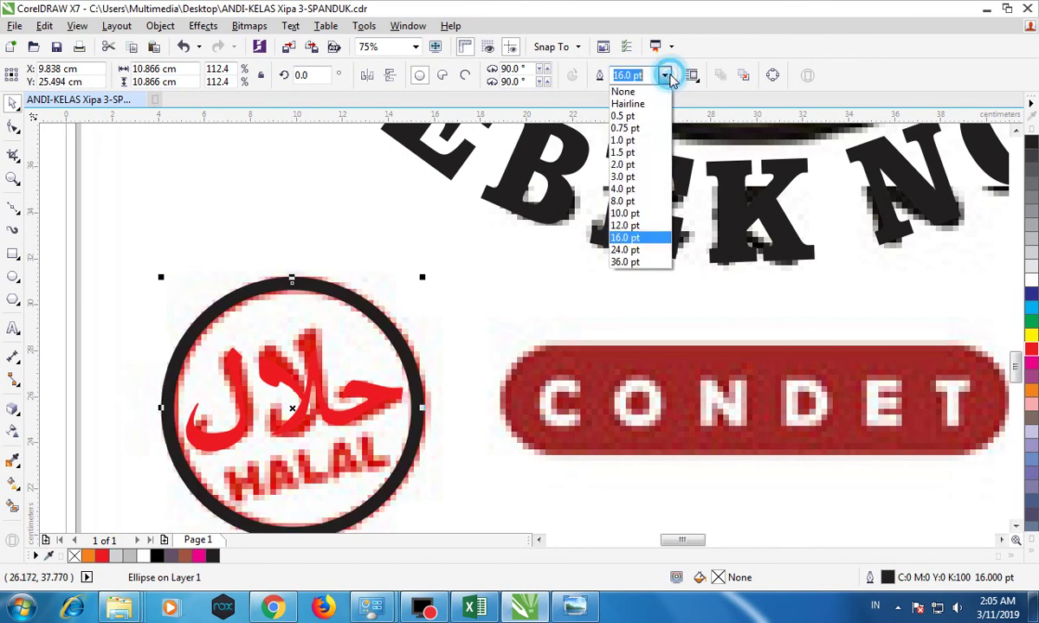
click(640, 229)
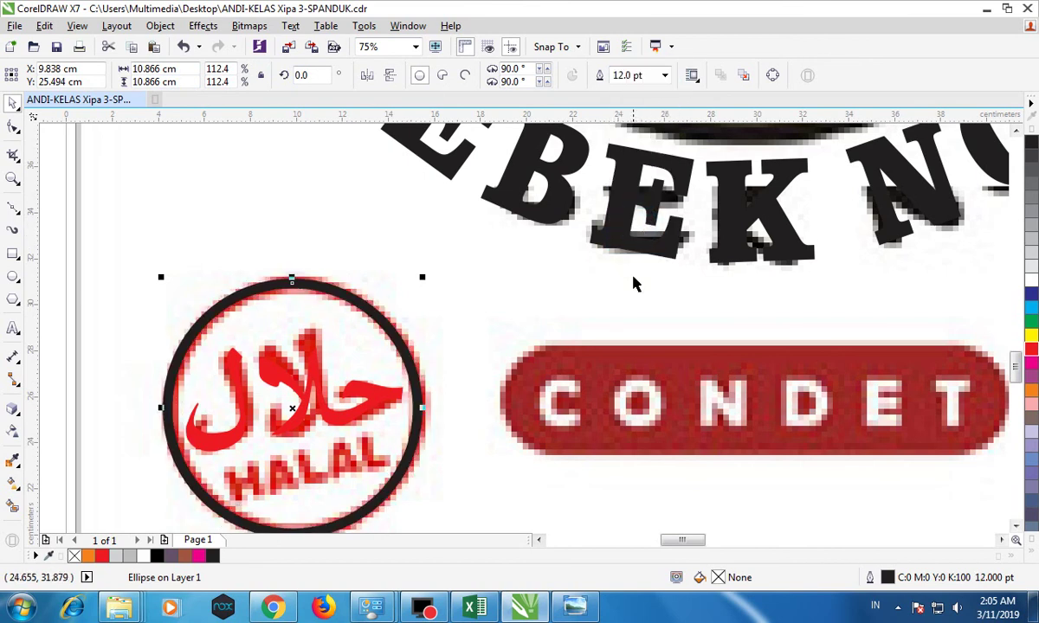
scroll(633, 268, down, 1)
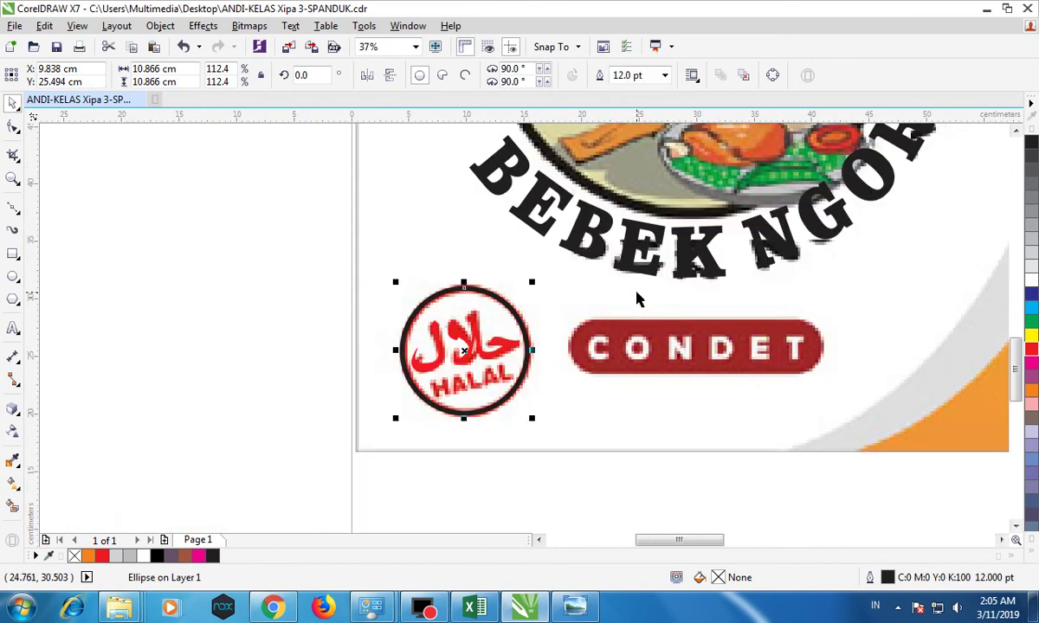
right_click(1030, 348)
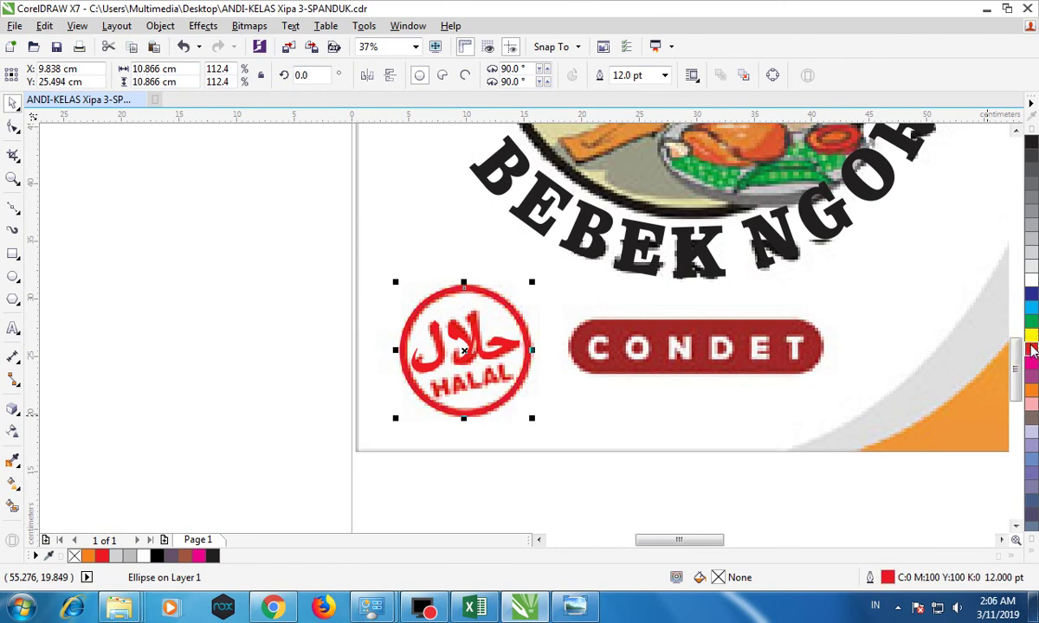
click(435, 455)
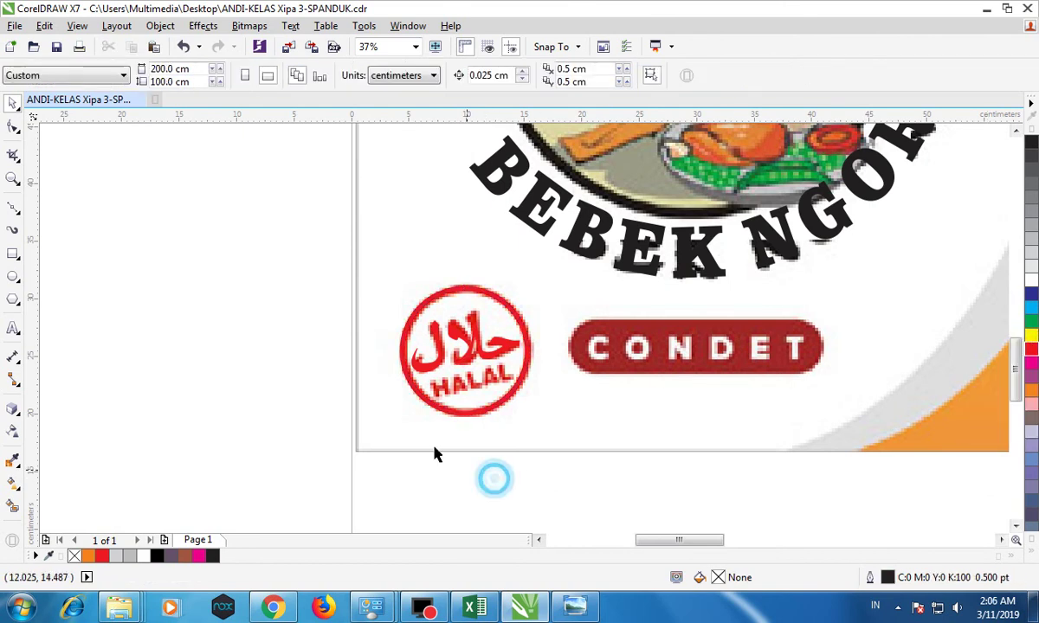
Add bold HALAL text and move it onto the bottom of the halal logo.
click(13, 328)
click(136, 376)
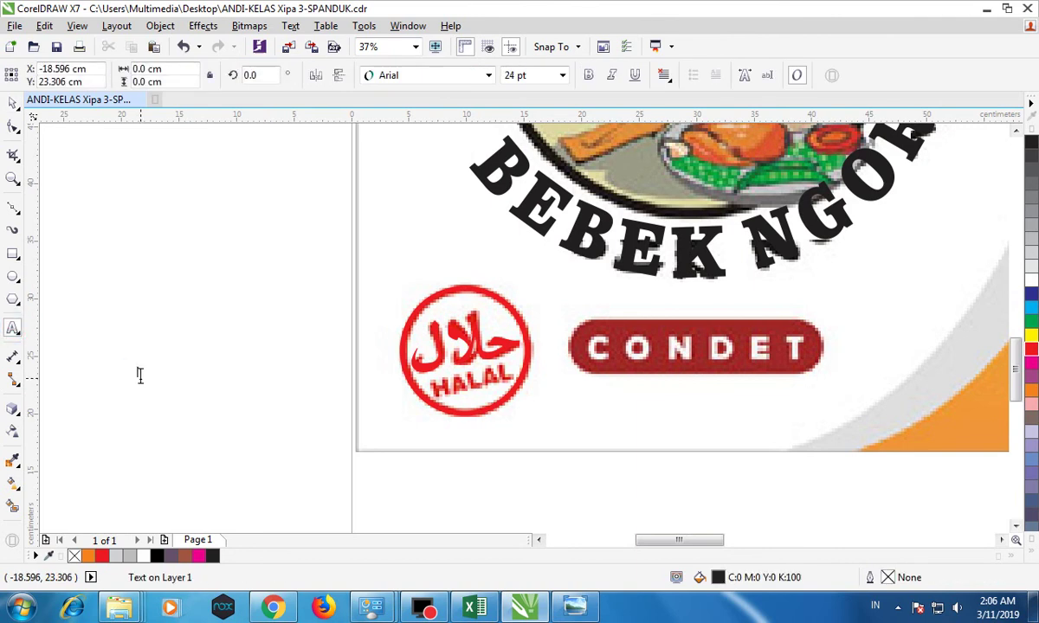
text(HALAL)
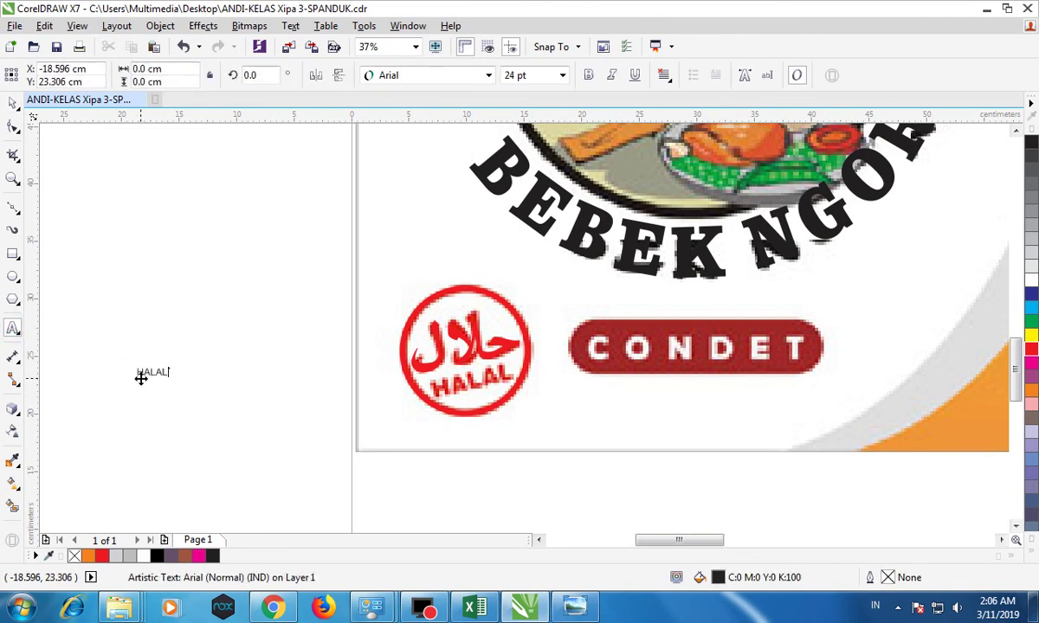
click(12, 103)
click(591, 73)
drag(153, 373, 549, 349)
scroll(459, 390, up, 2)
click(475, 390)
click(519, 381)
Widen HALAL's letter spacing and rotate it about 11.6° to follow the circle.
click(13, 130)
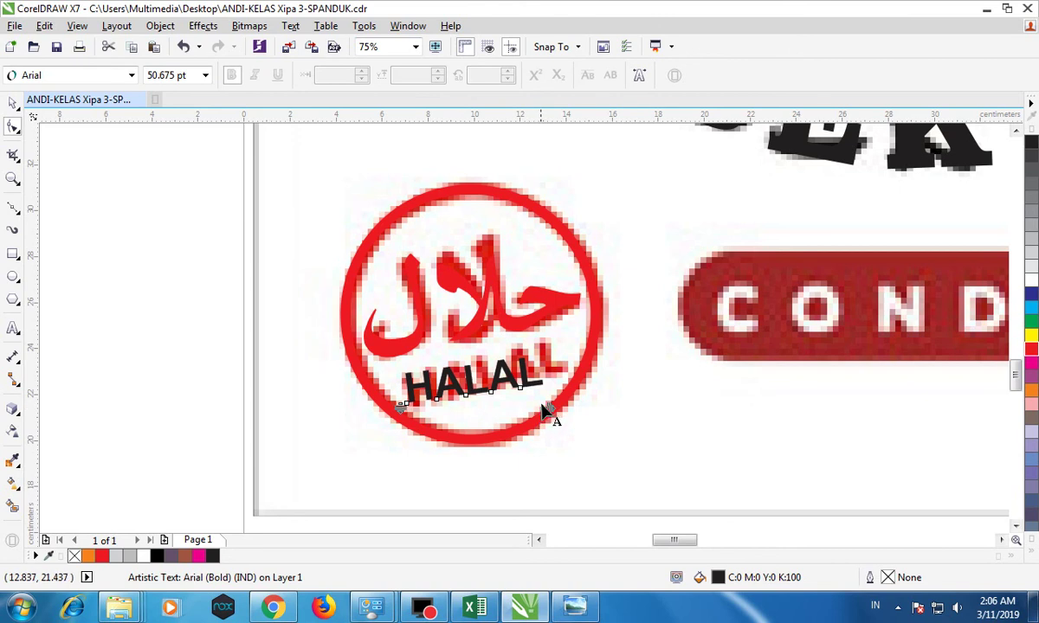
drag(548, 407, 550, 399)
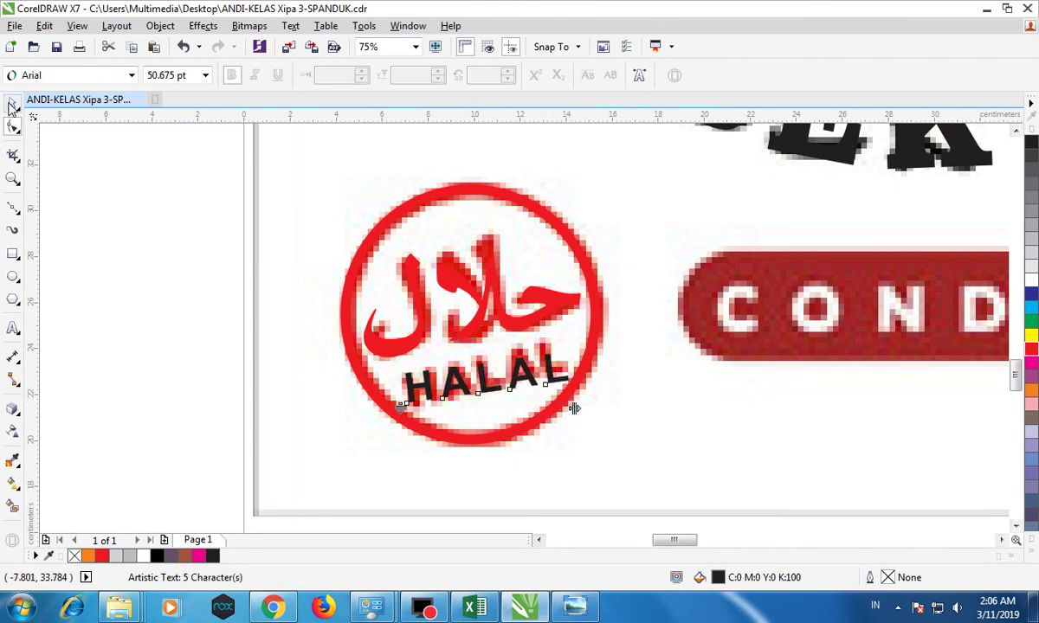
click(11, 104)
click(489, 379)
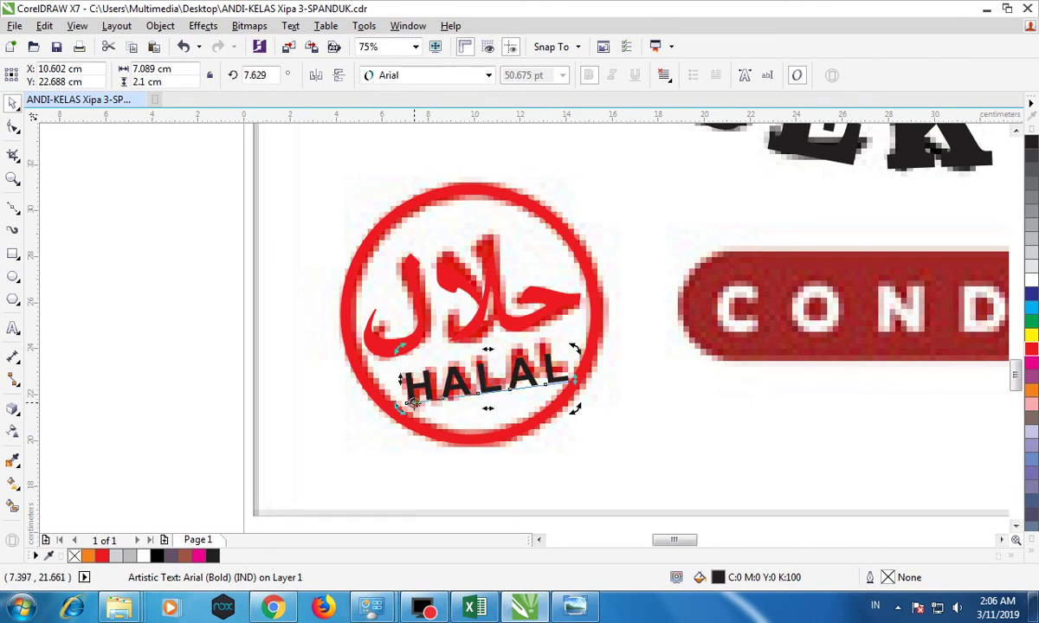
drag(572, 350, 573, 336)
click(143, 236)
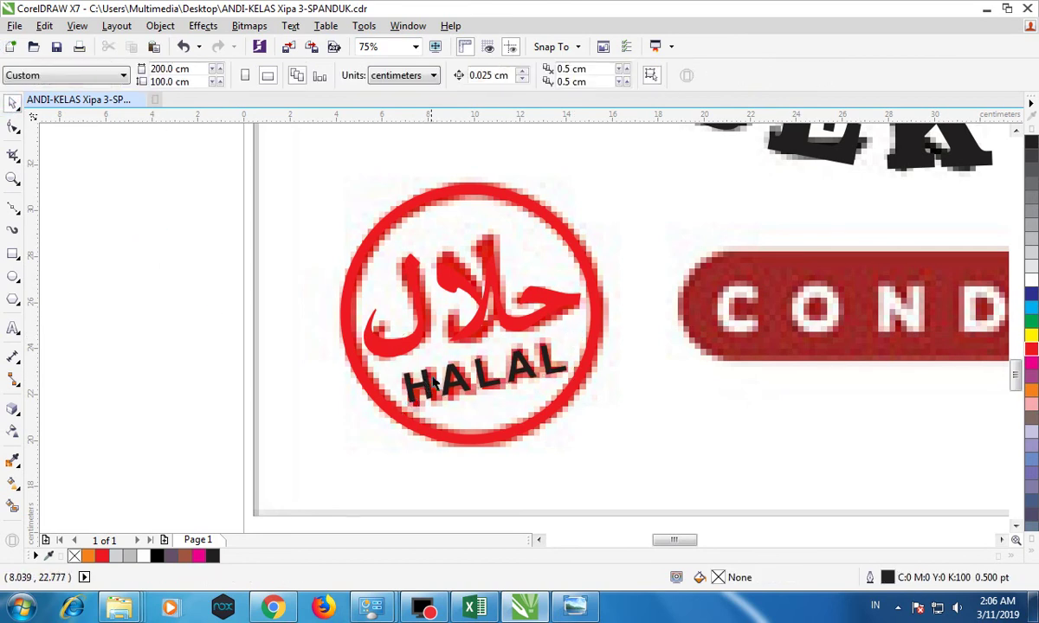
click(420, 358)
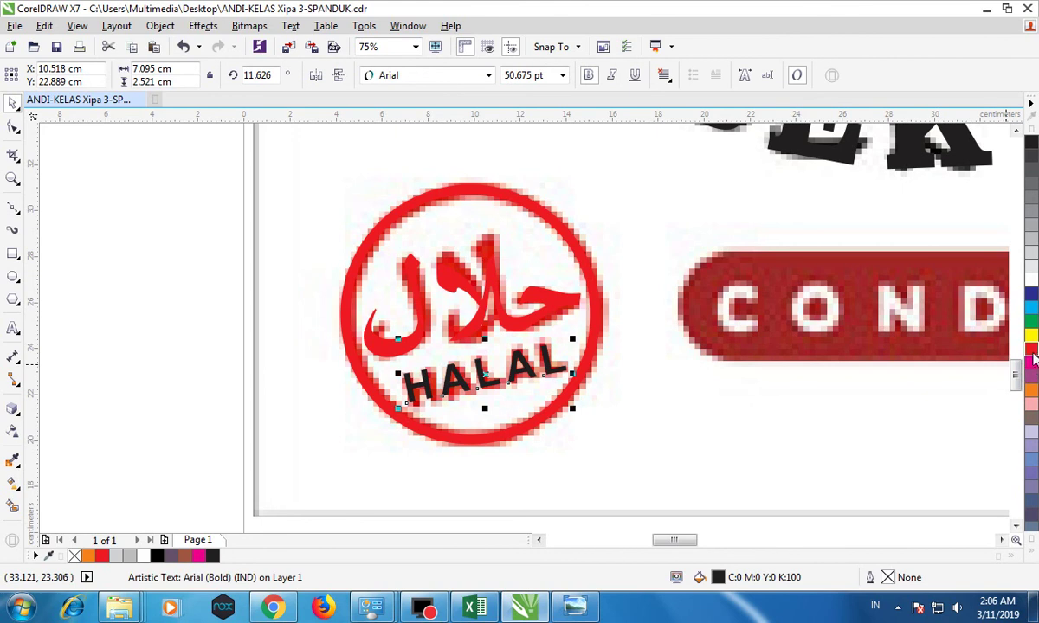
scroll(769, 422, down, 2)
scroll(907, 446, up, 1)
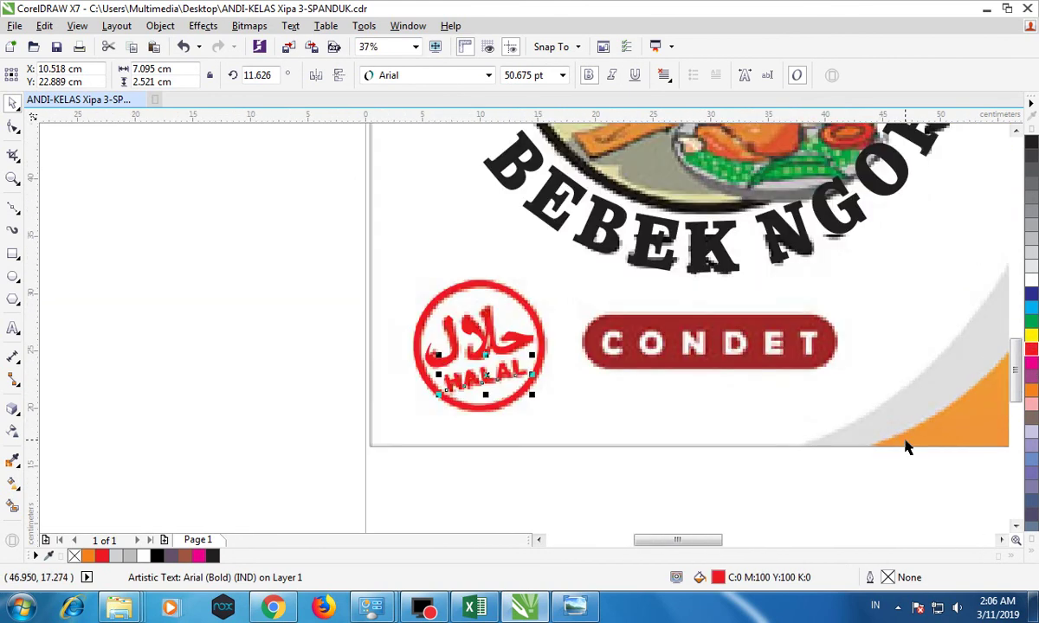
Draw a rectangle over the CONDET banner and round its corners to 2.469 cm.
click(14, 254)
drag(599, 313, 834, 371)
drag(592, 341, 577, 341)
click(10, 127)
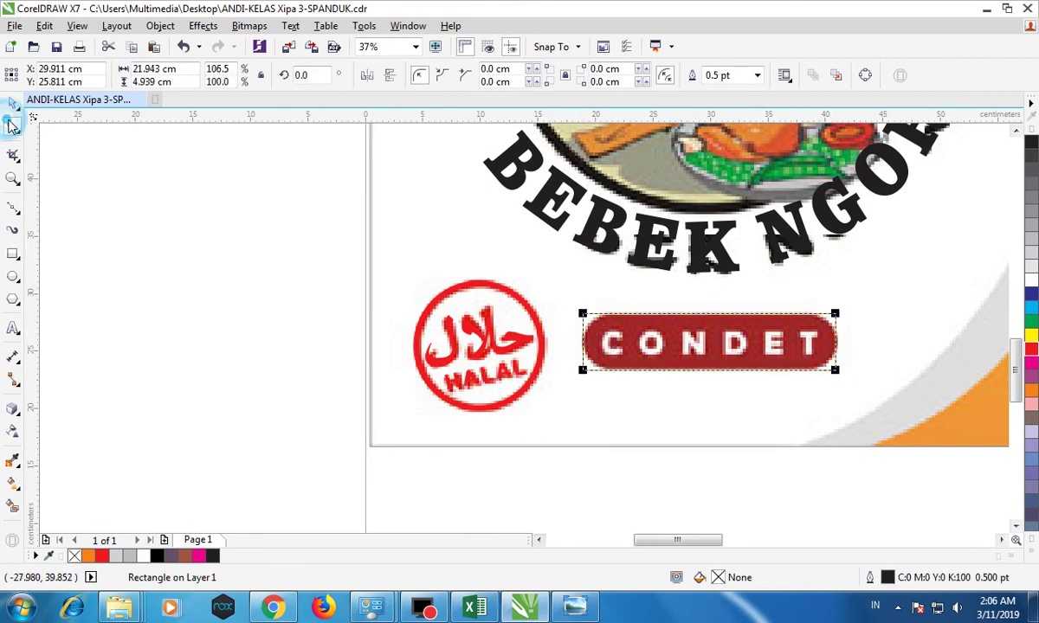
drag(586, 322, 570, 353)
click(13, 103)
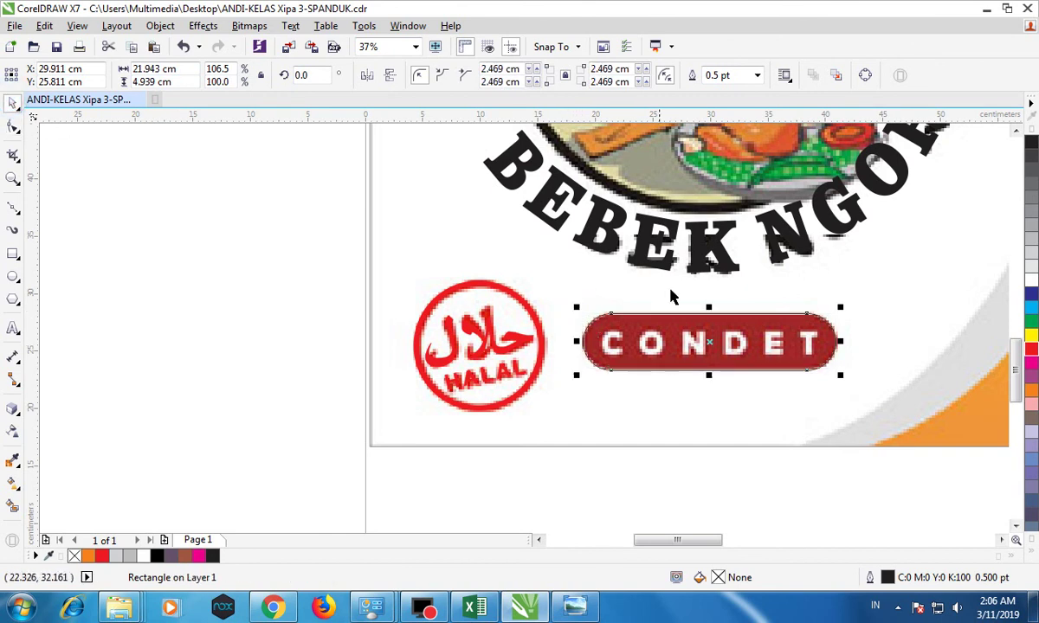
Type CONDET text and center it horizontally and vertically on the pill.
click(13, 329)
click(155, 338)
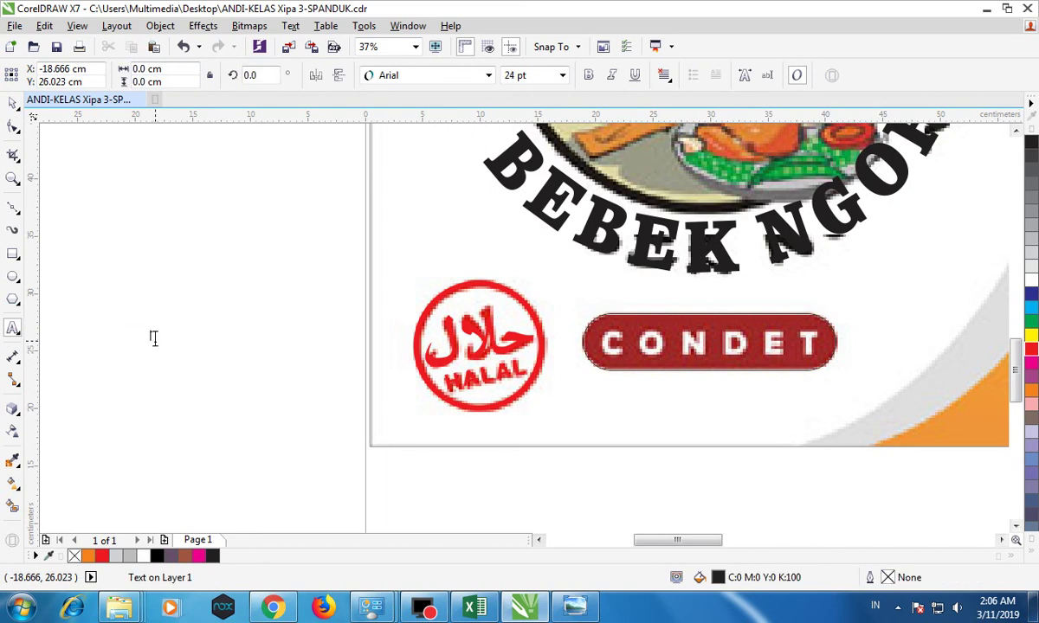
text(CONDET)
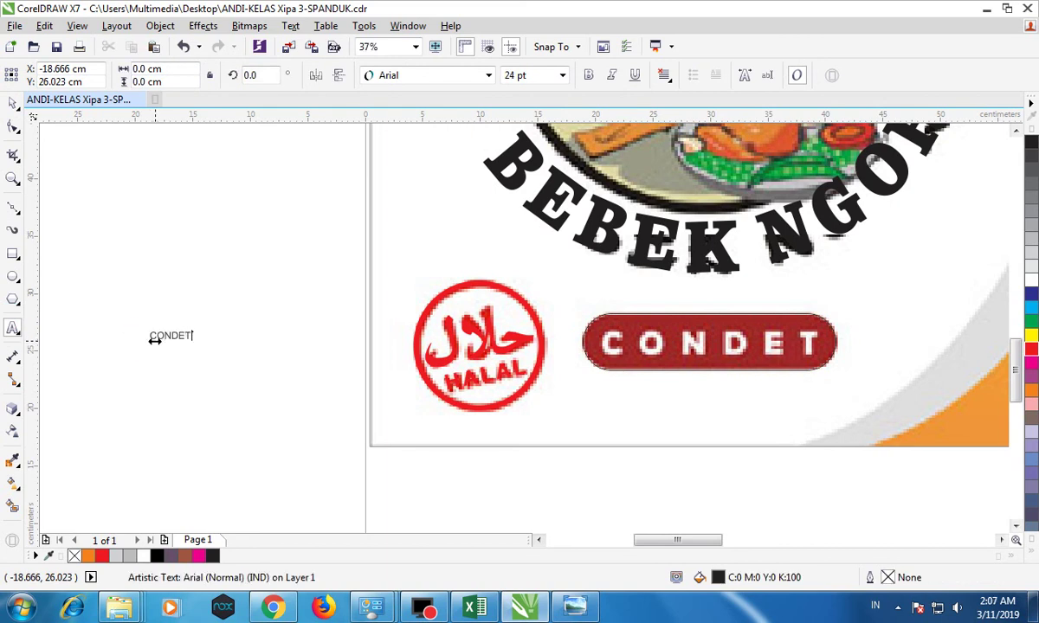
click(11, 103)
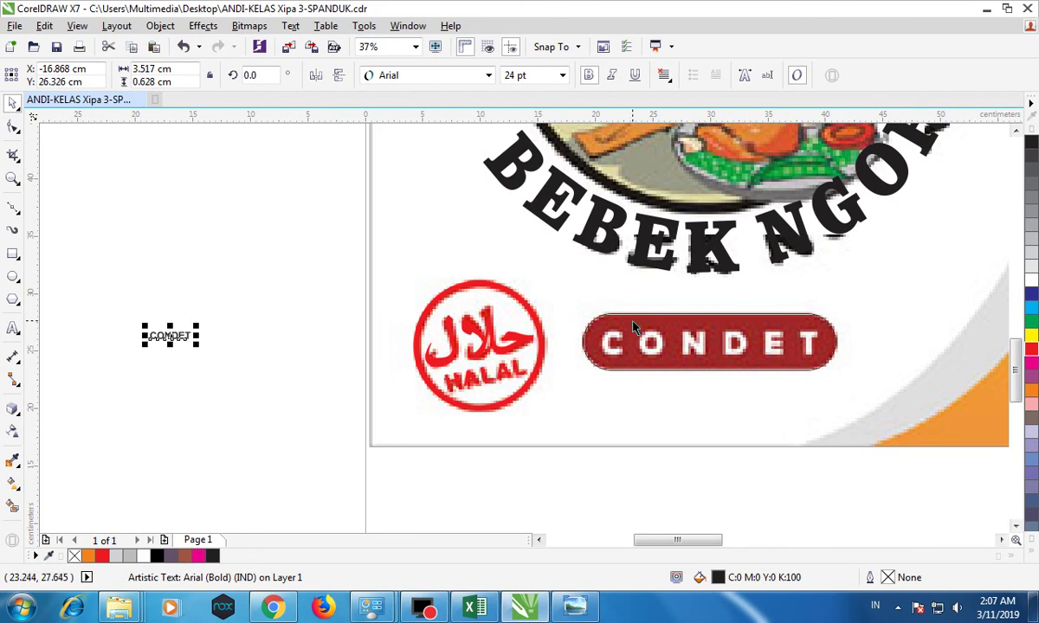
shift+click(633, 326)
key(c)
key(e)
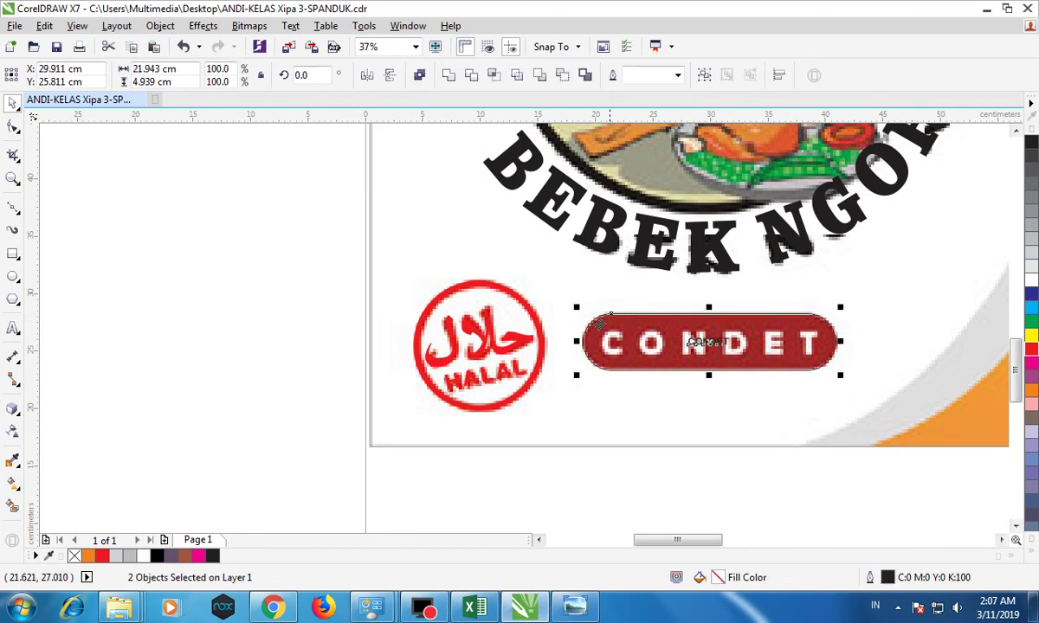
click(294, 236)
Enlarge the CONDET text and spread its letters across the pill.
click(701, 343)
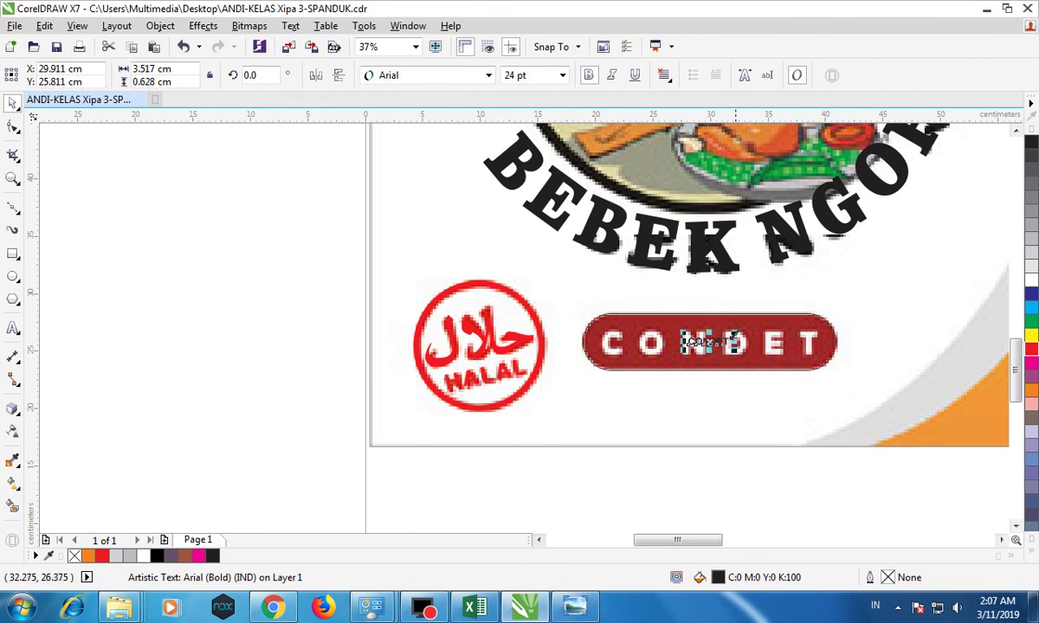
drag(733, 331, 788, 322)
click(13, 125)
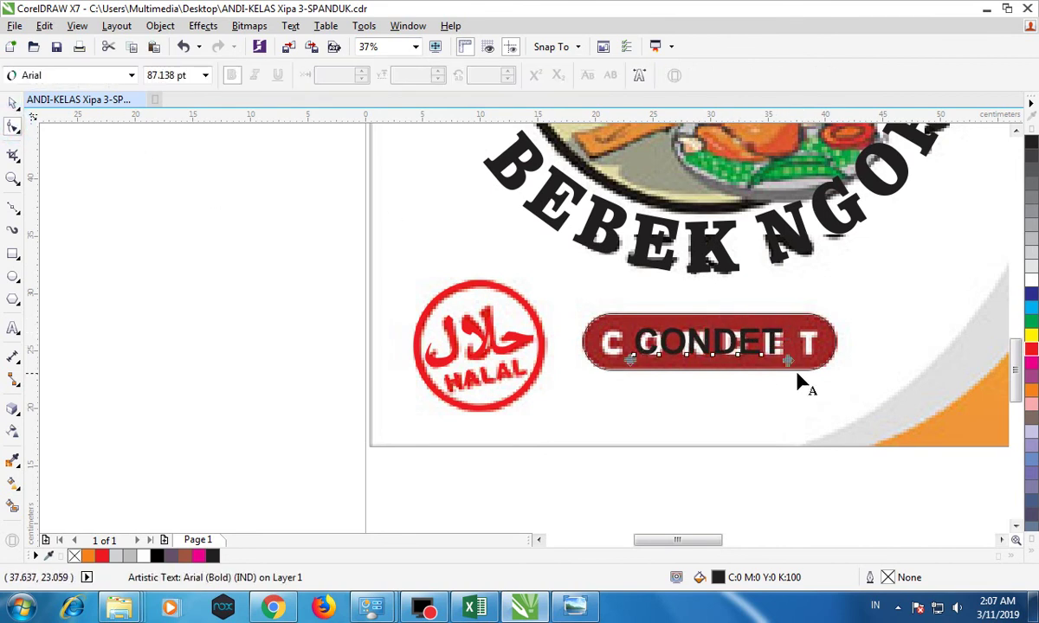
drag(787, 362, 616, 345)
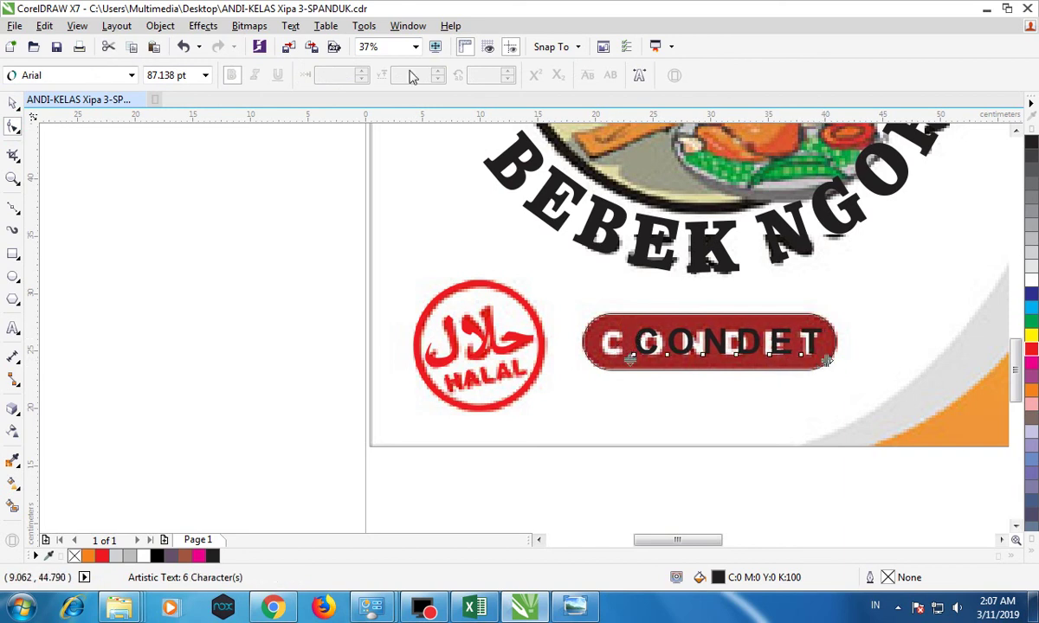
click(13, 102)
drag(642, 344, 609, 344)
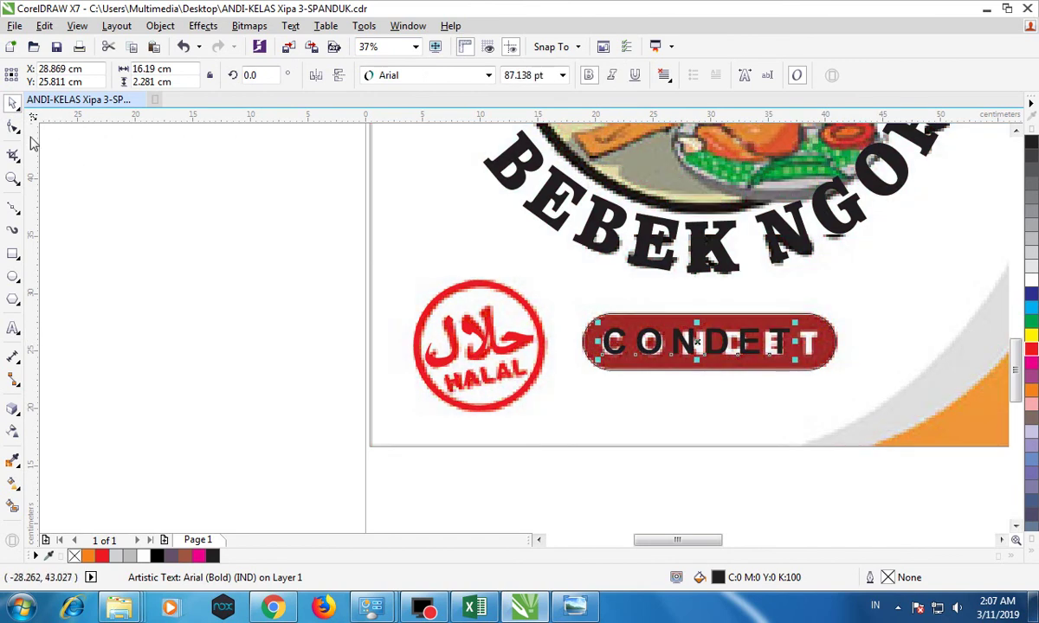
click(13, 126)
drag(794, 362, 796, 355)
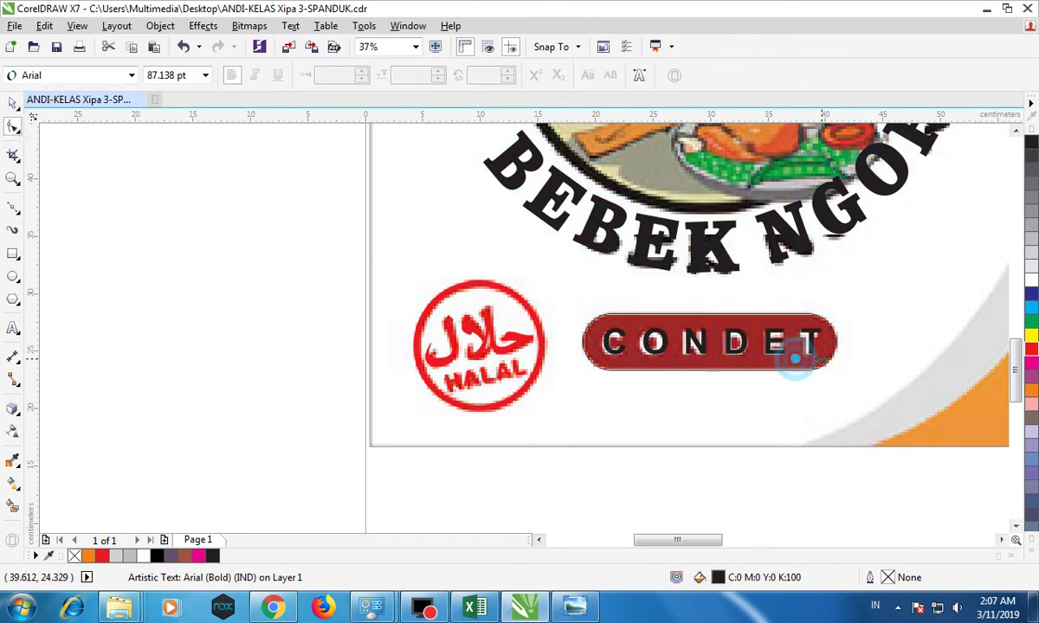
Make the CONDET lettering white and the pill brown with no outline.
click(13, 102)
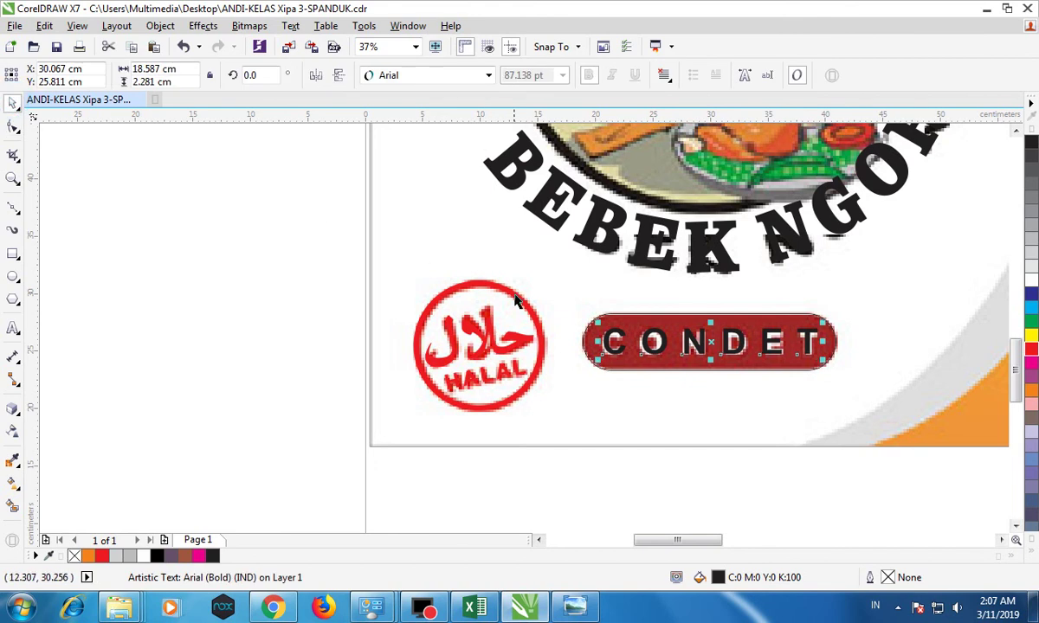
shift+click(611, 313)
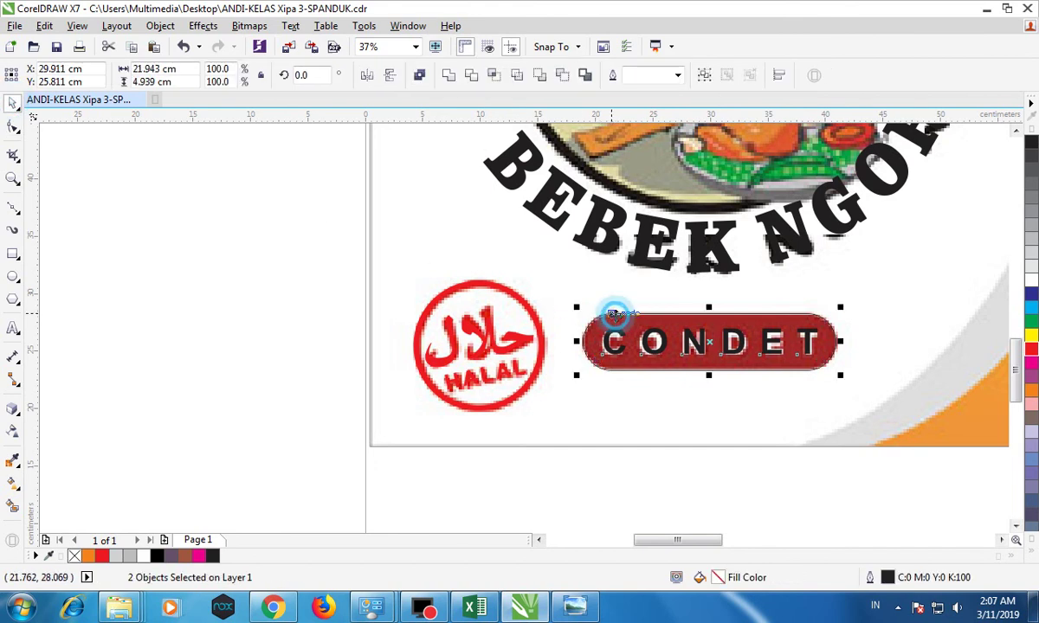
click(537, 277)
click(659, 342)
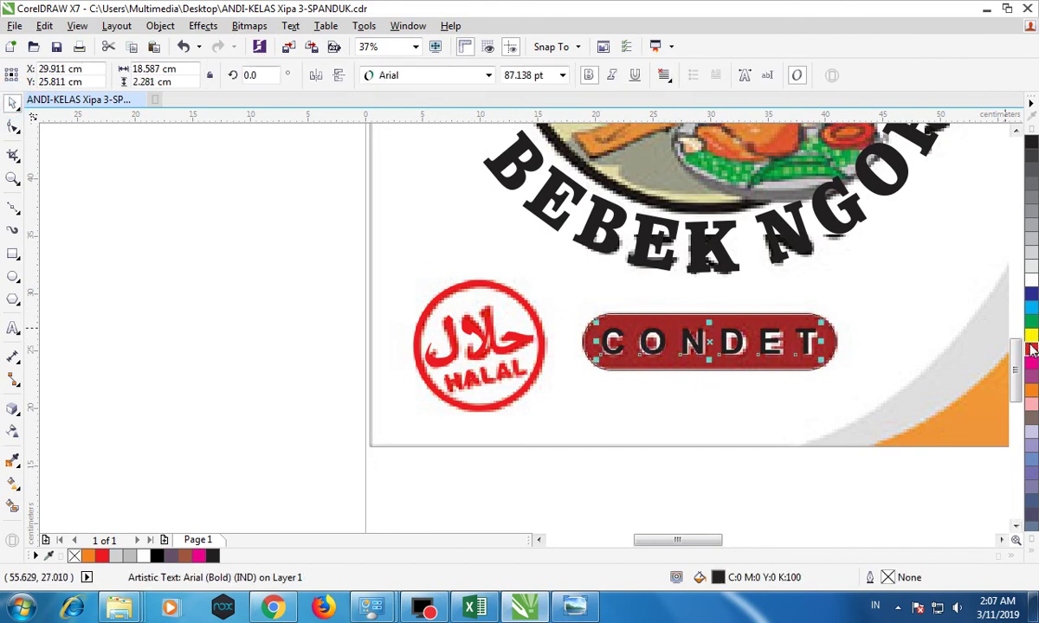
click(941, 271)
click(792, 318)
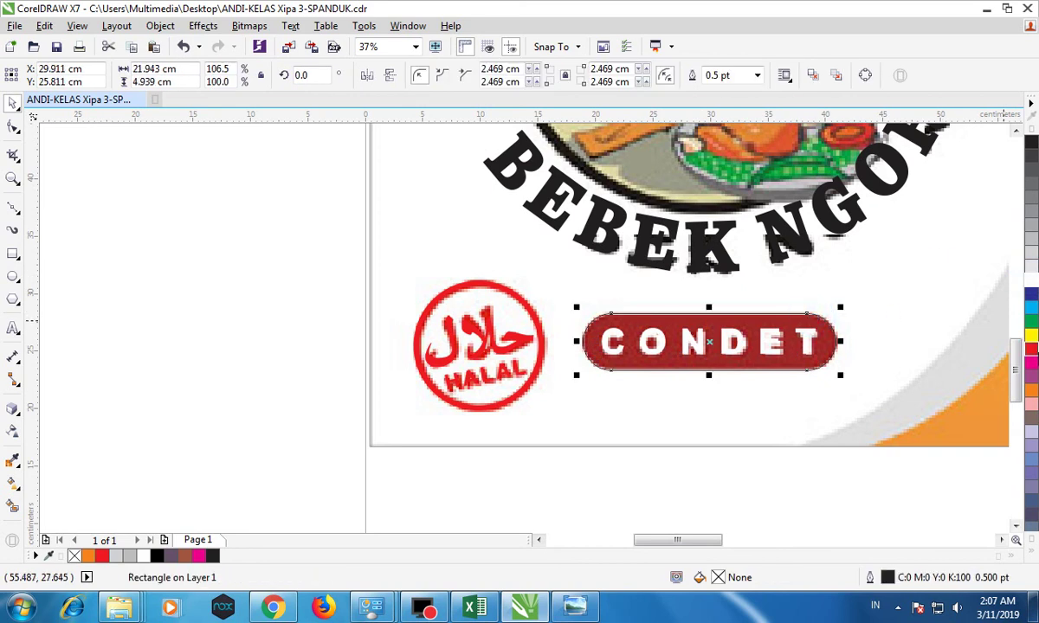
click(1032, 542)
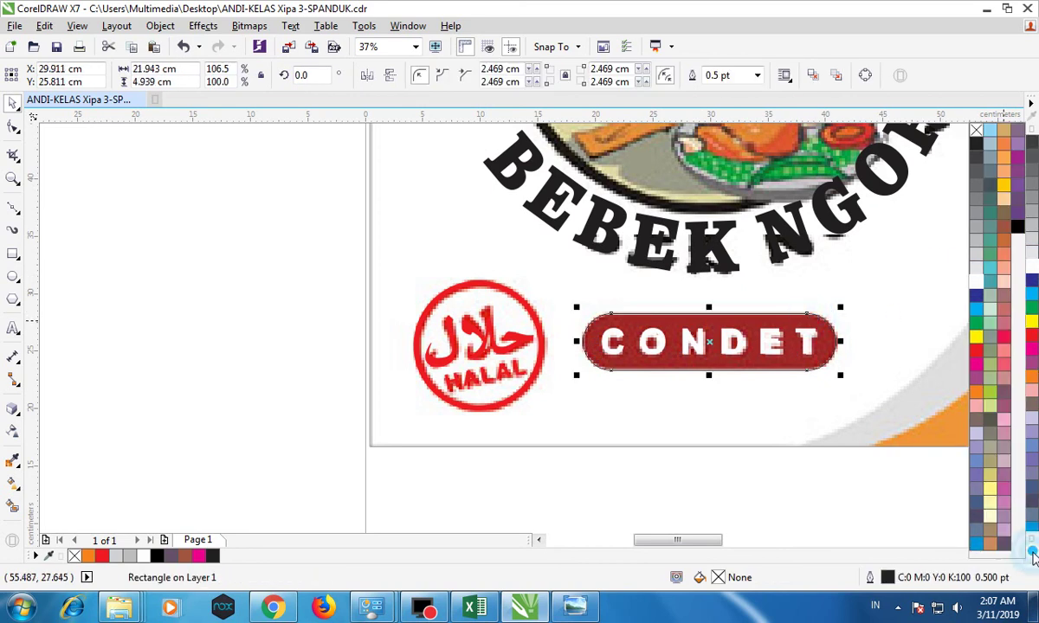
click(992, 227)
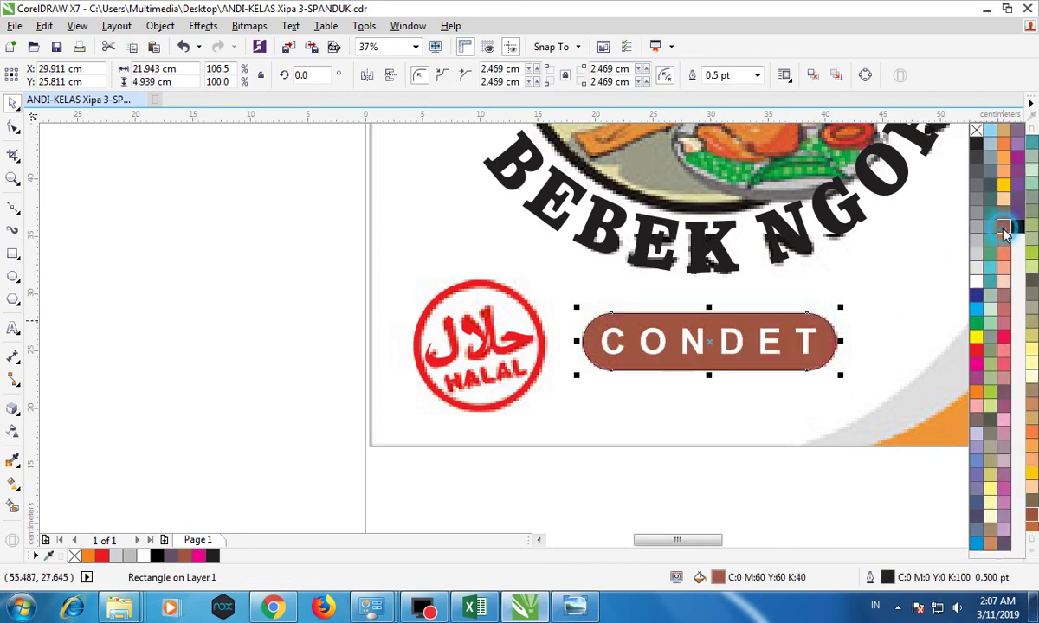
right_click(976, 130)
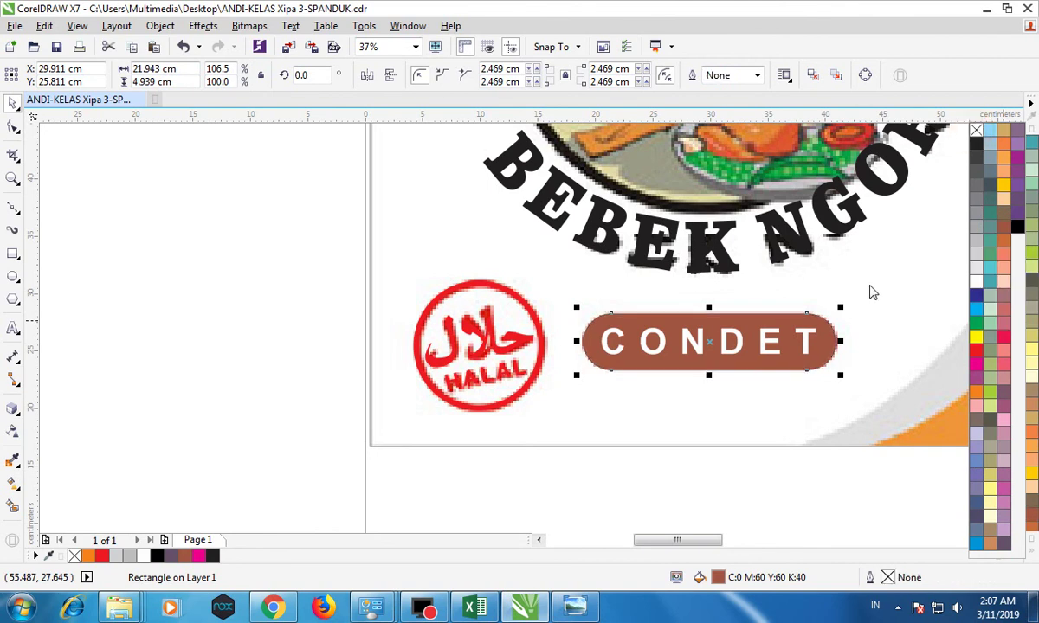
scroll(813, 431, down, 2)
drag(771, 539, 865, 539)
Save the banner document.
click(891, 305)
click(55, 46)
click(923, 265)
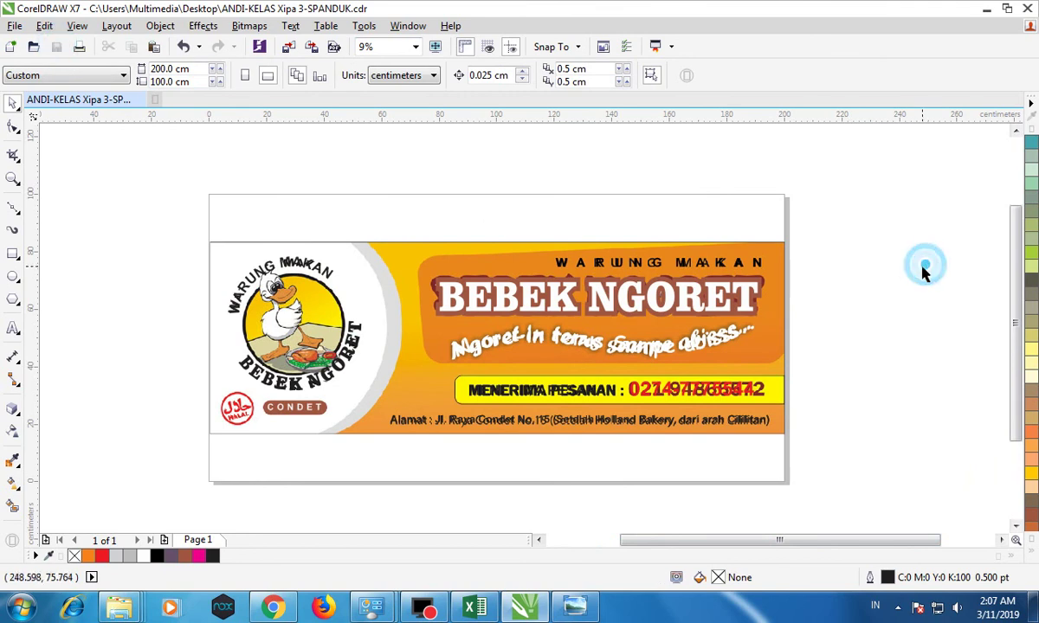
Move the SPANDUK-bebek.jpg reference image aside and delete it.
click(373, 249)
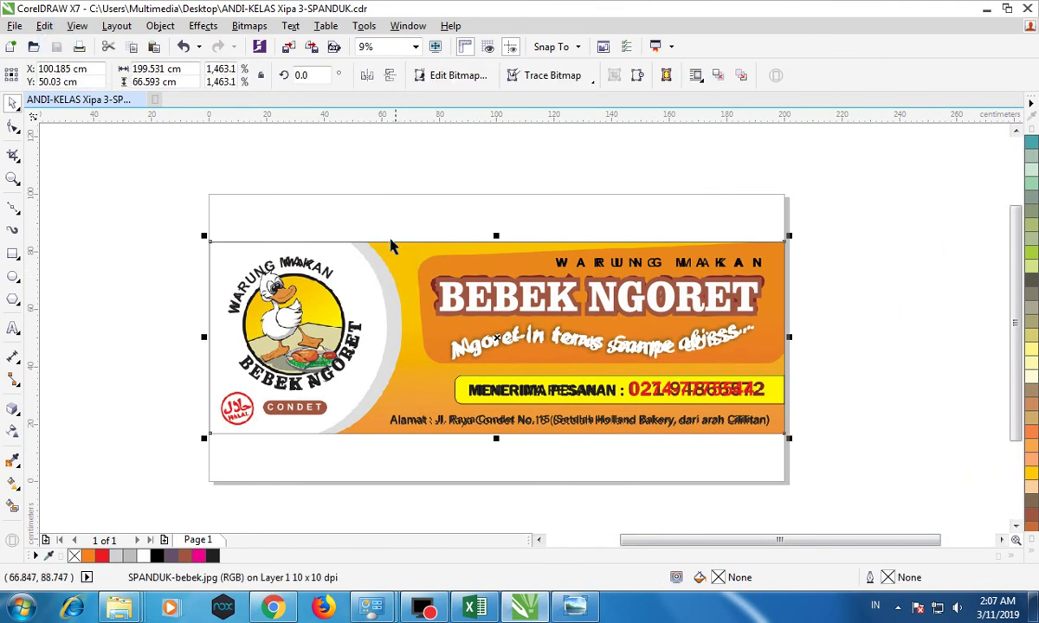
drag(386, 267, 410, 176)
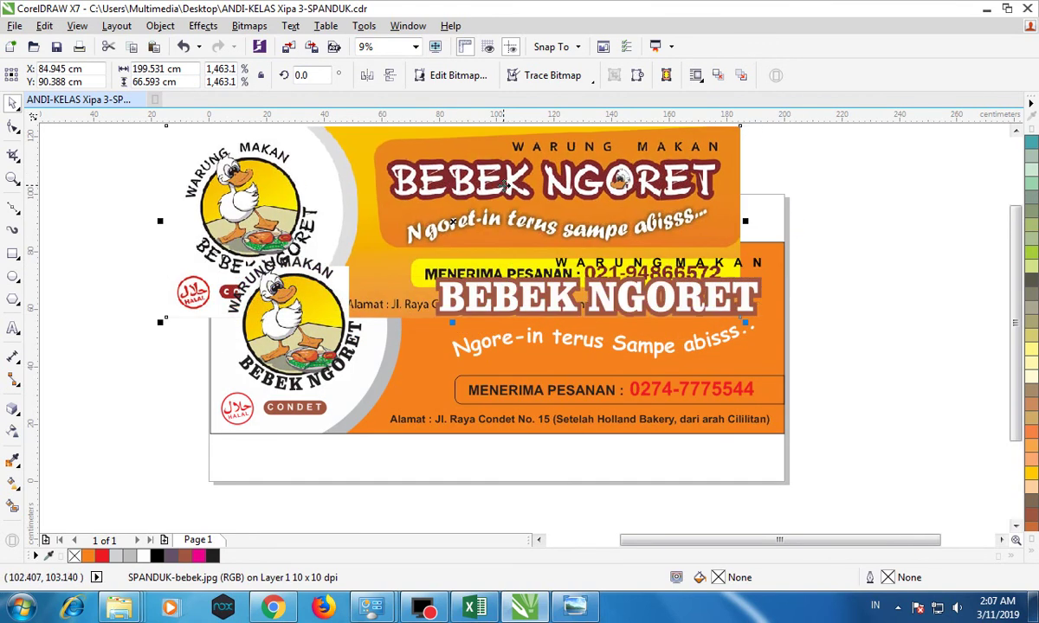
drag(500, 192, 479, 185)
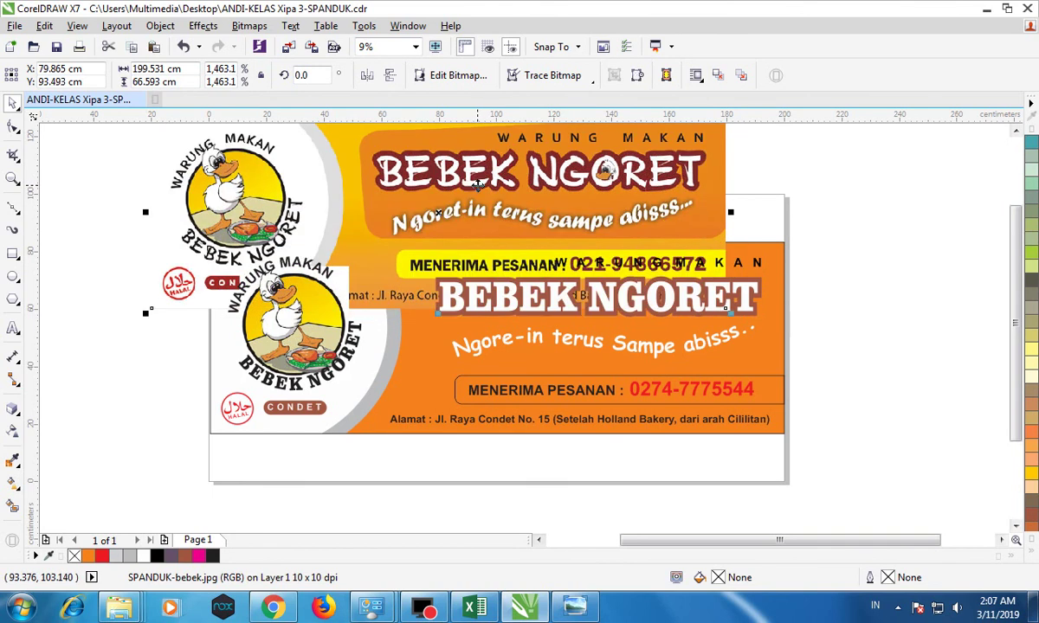
key(Delete)
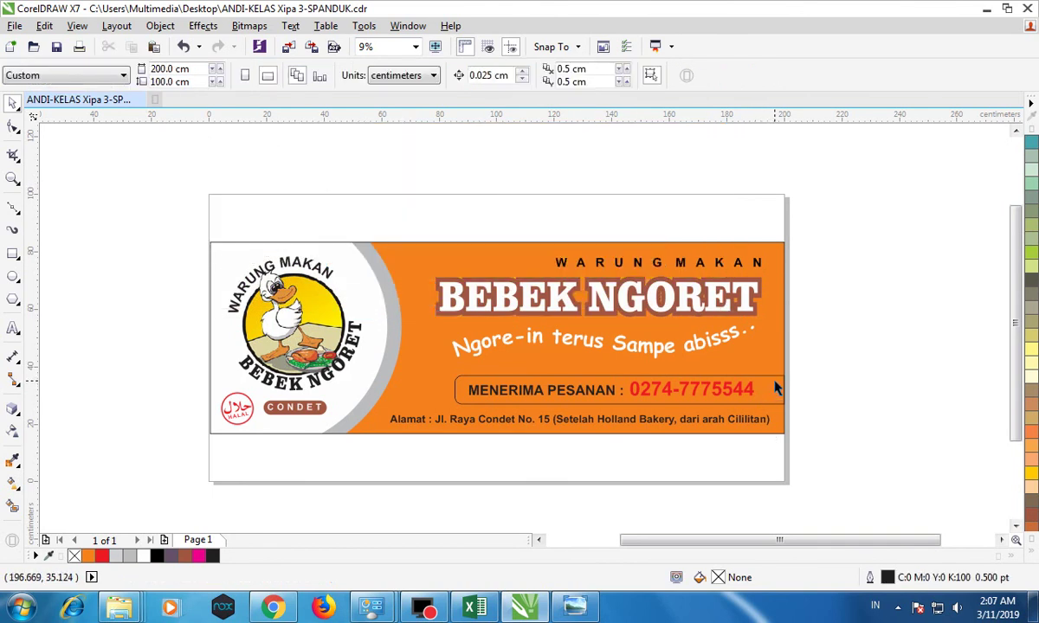
Fill the MENERIMA PESANAN phone box with yellow from the expanded palette.
click(777, 390)
click(1030, 526)
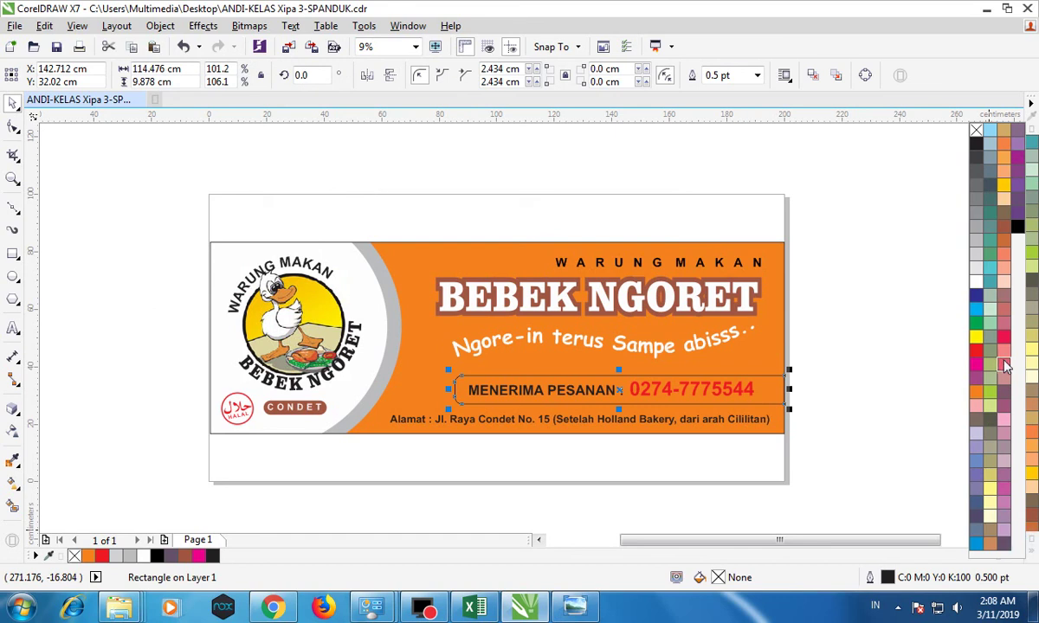
click(977, 338)
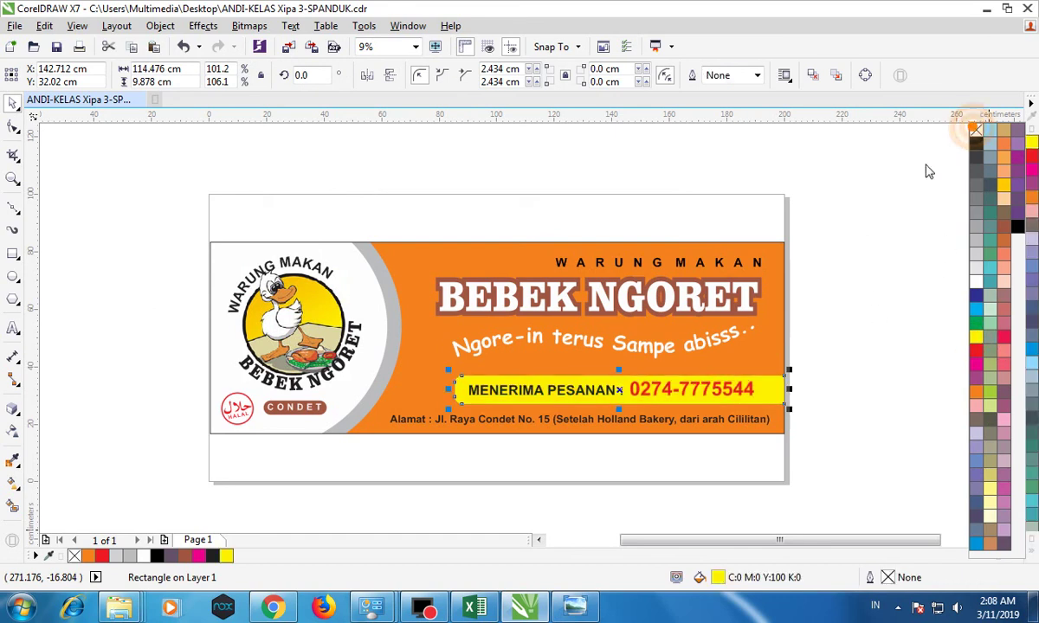
click(857, 176)
click(451, 257)
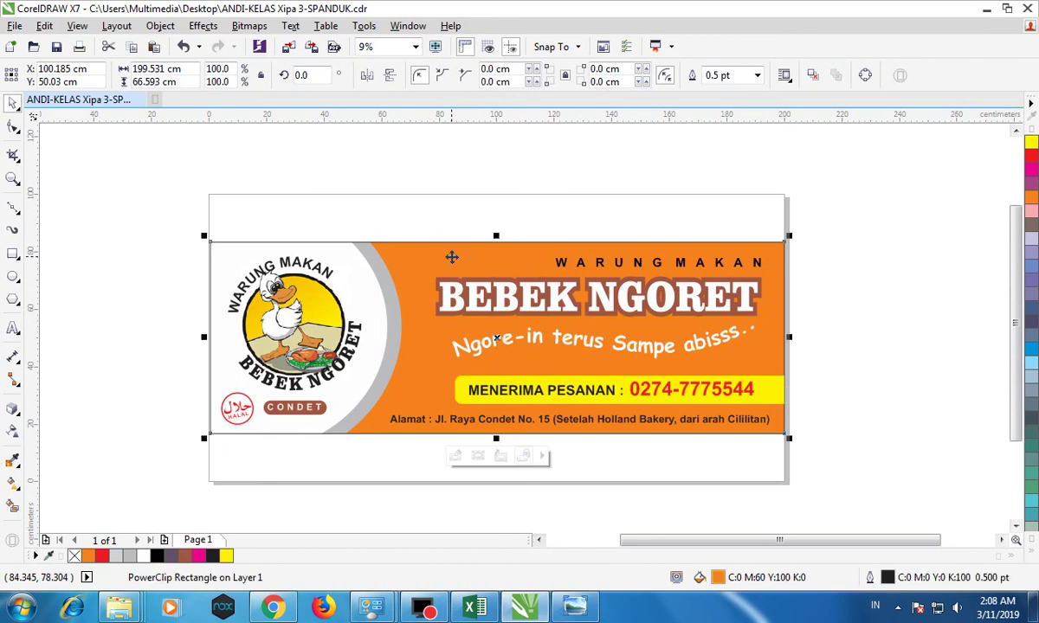
Re-import SPANDUK-bebek.jpg from Downloads and enlarge it just above the banner.
click(14, 25)
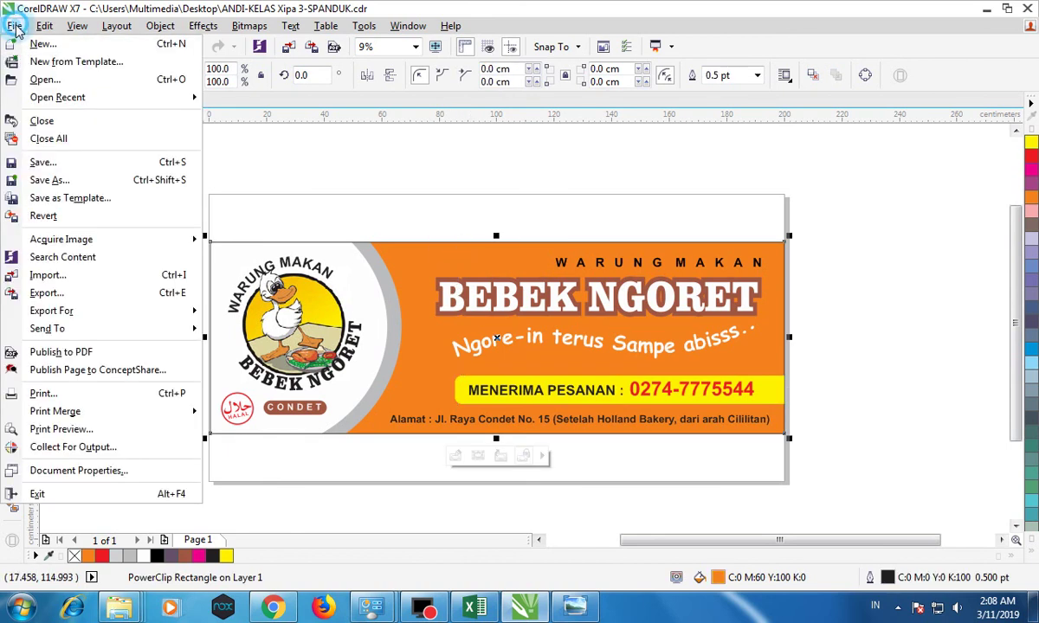
click(53, 274)
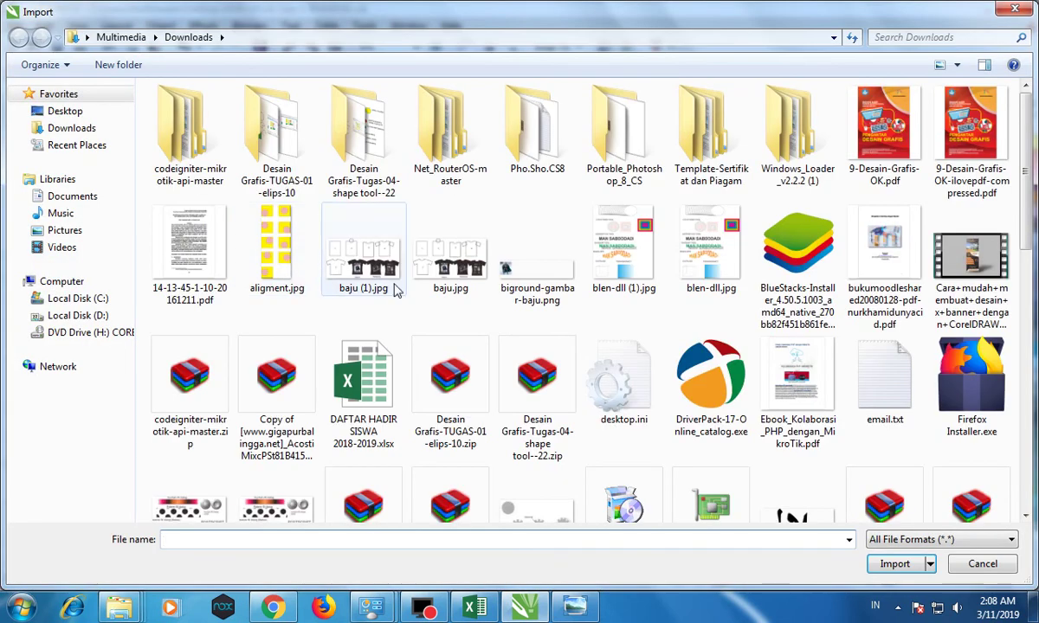
click(569, 264)
scroll(346, 285, down, 10)
click(271, 294)
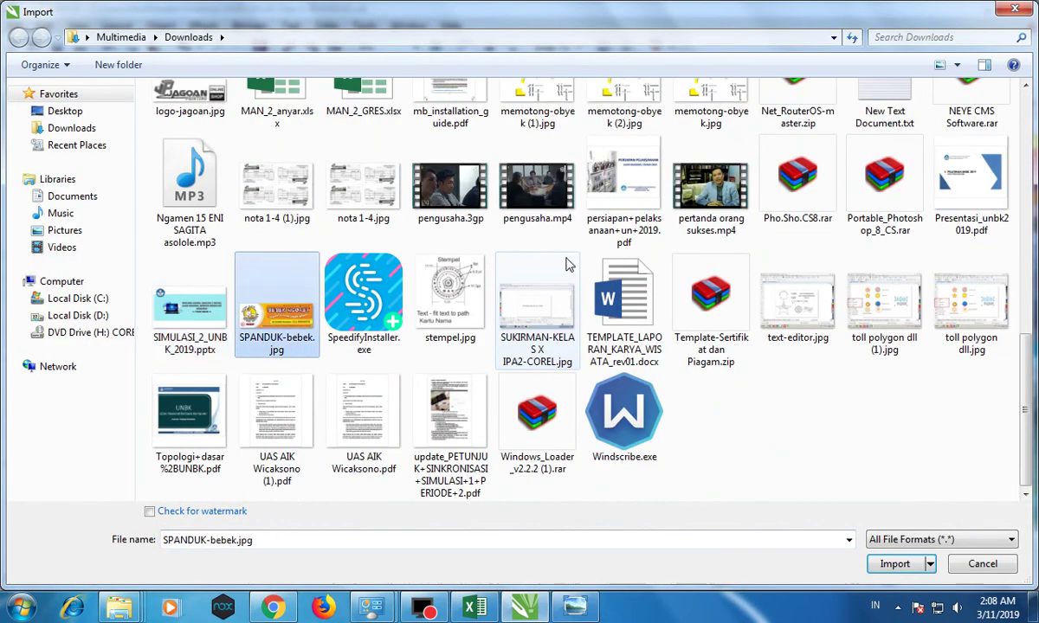
click(271, 292)
click(128, 173)
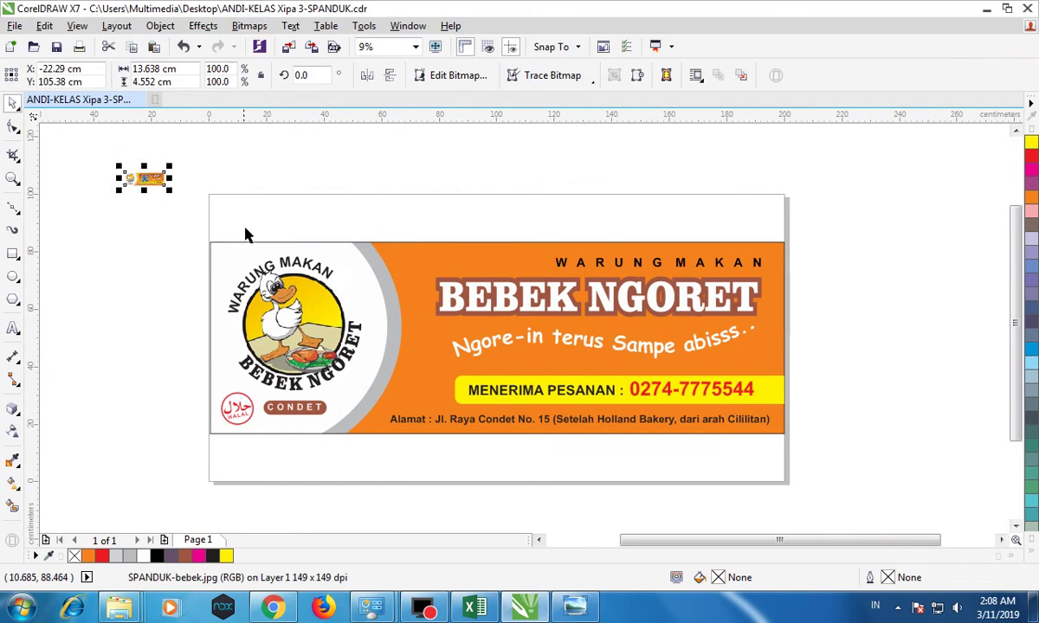
drag(167, 187, 630, 226)
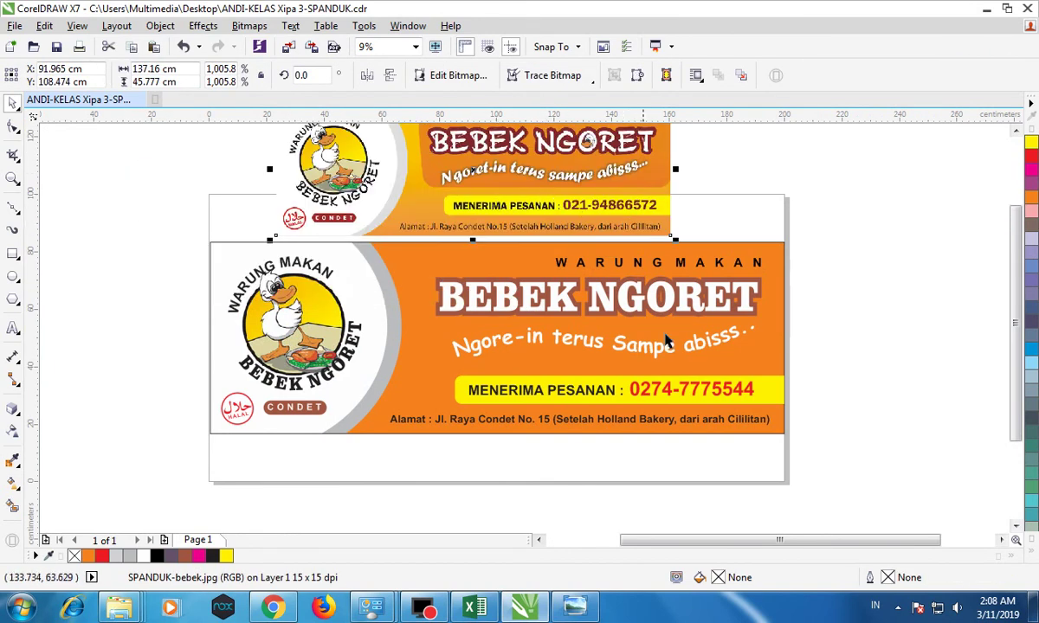
click(840, 329)
click(419, 275)
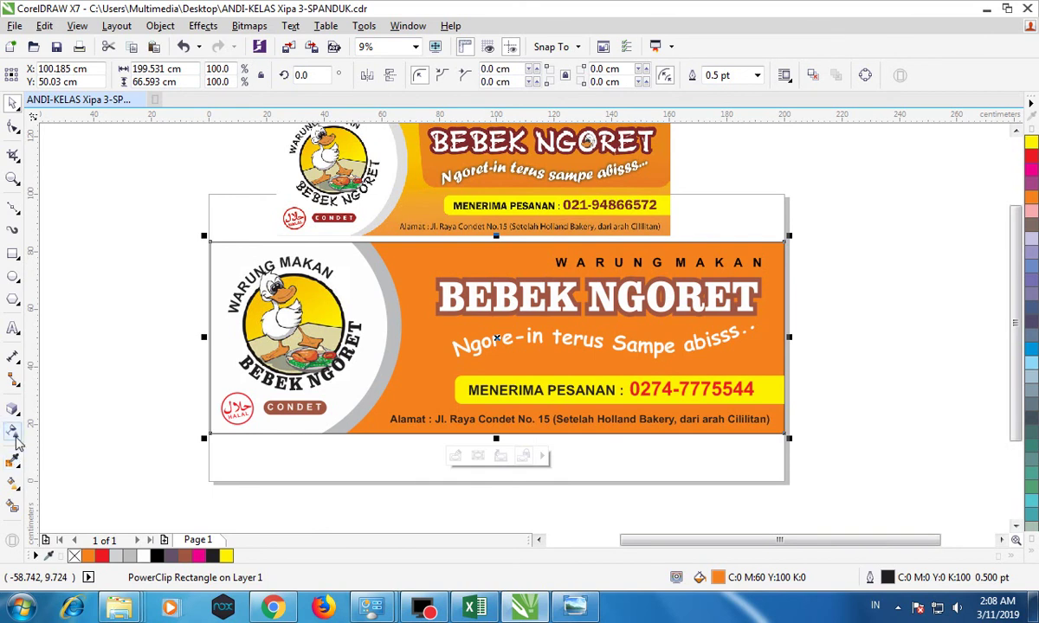
Apply a vertical fountain fill to the background, orange at the bottom.
click(17, 487)
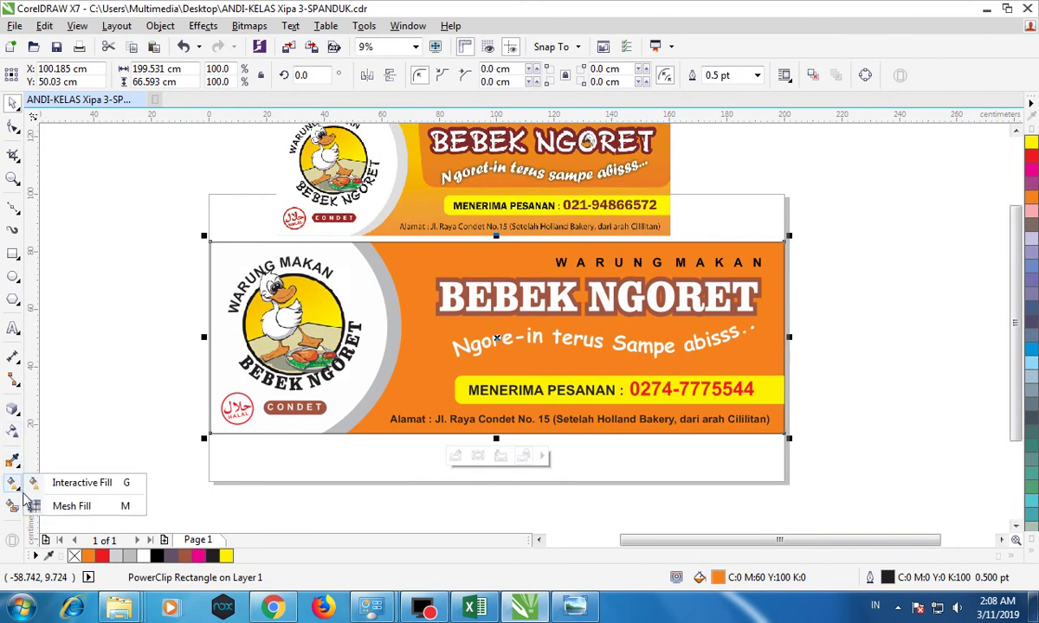
click(42, 482)
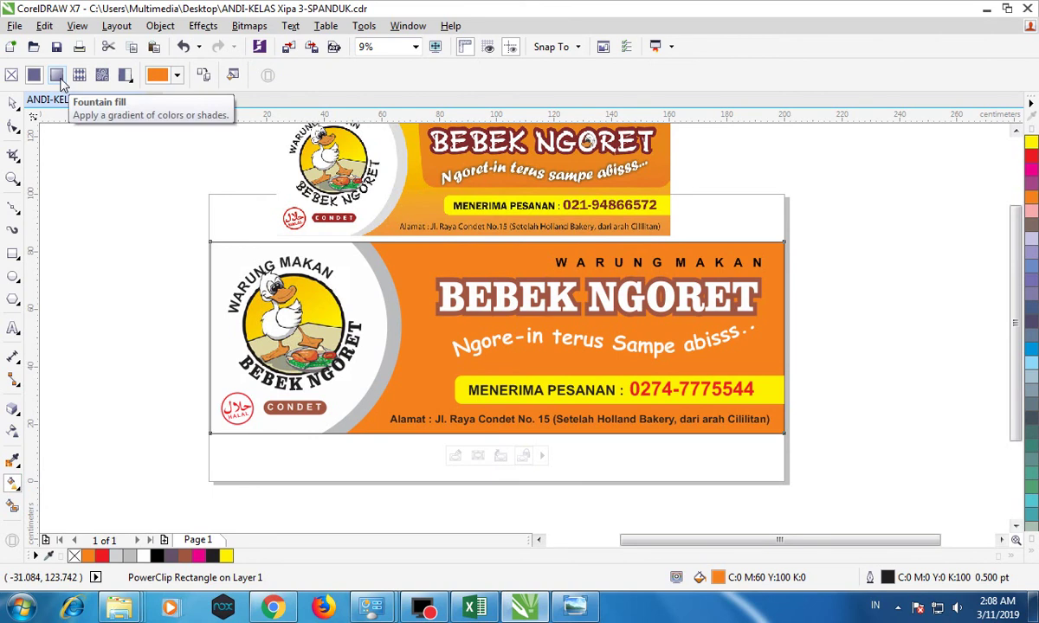
click(58, 76)
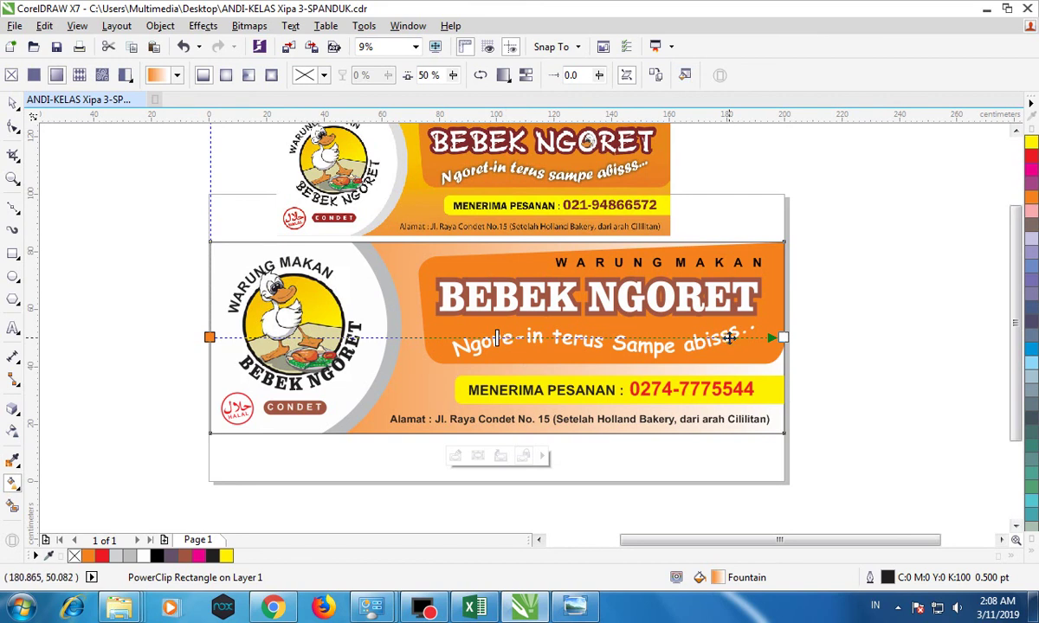
drag(209, 337, 576, 241)
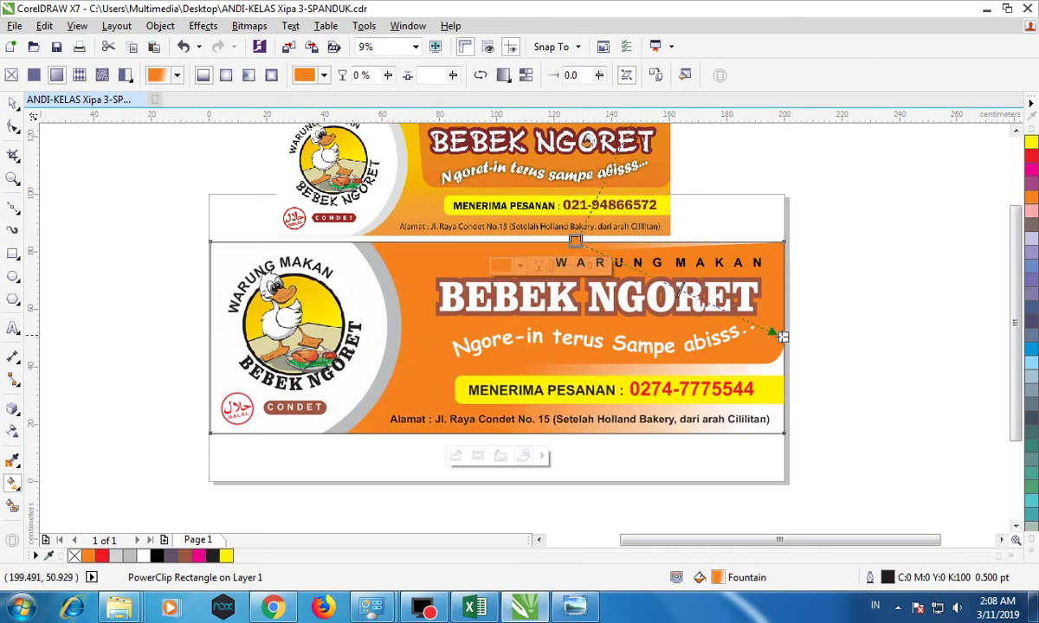
drag(782, 336, 576, 431)
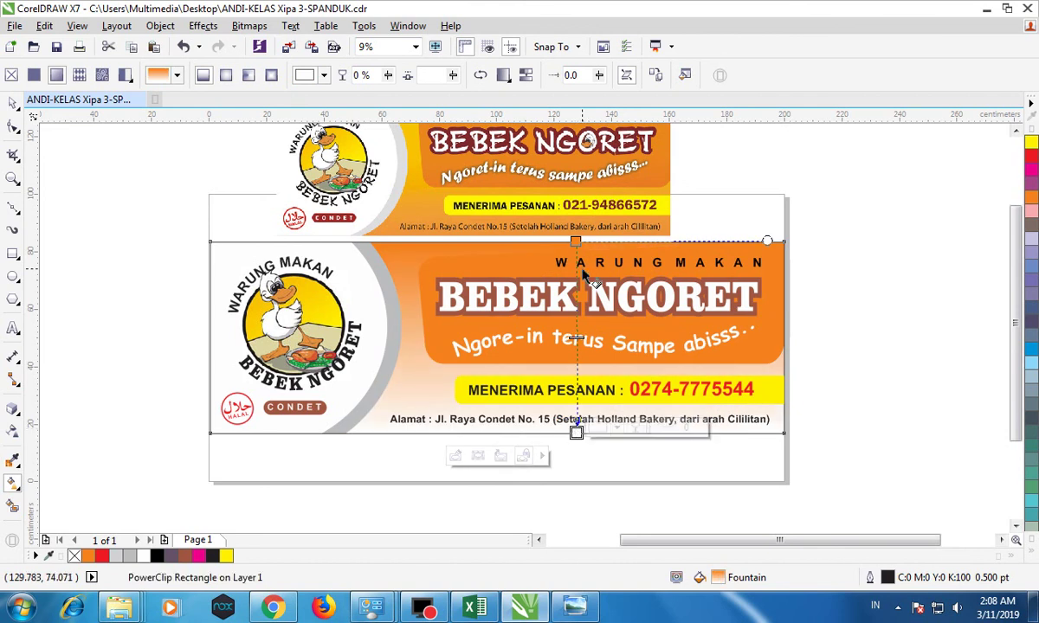
drag(576, 241, 677, 433)
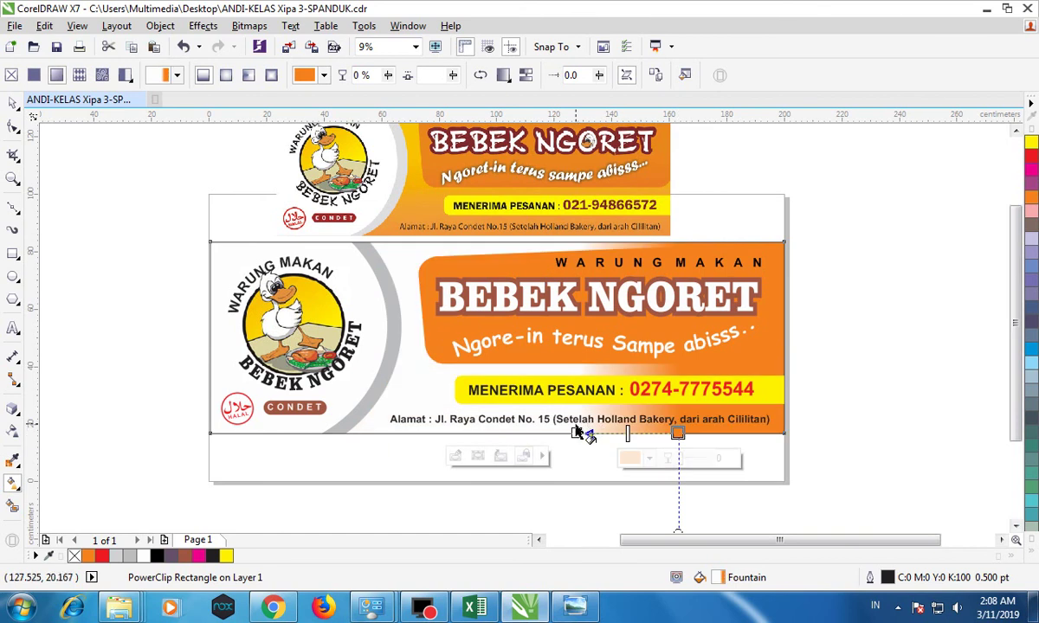
drag(576, 433, 680, 241)
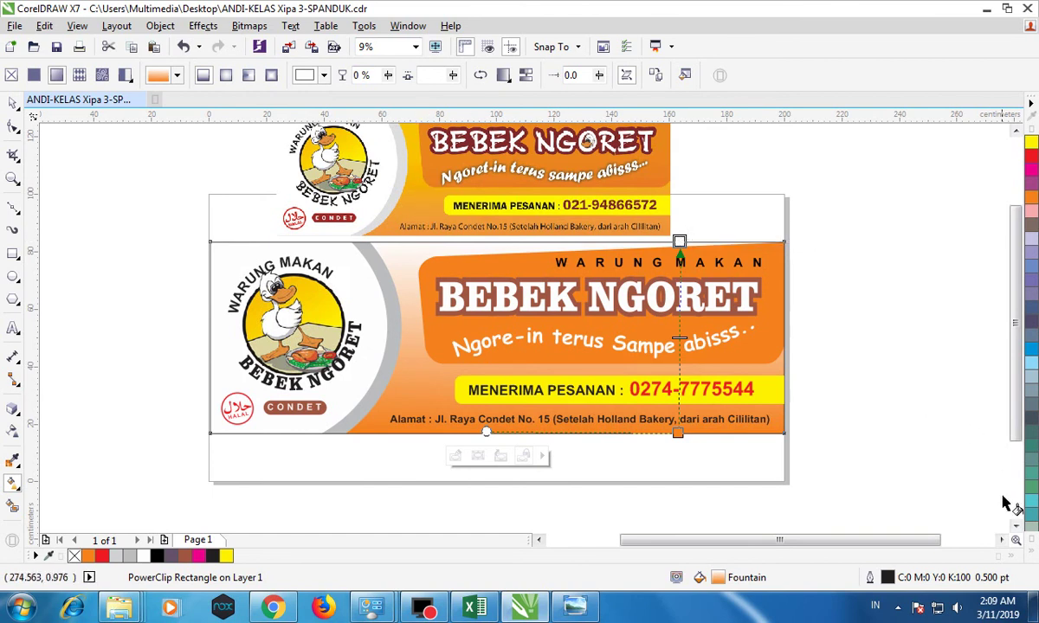
Make the top of the background gradient yellow.
click(1032, 552)
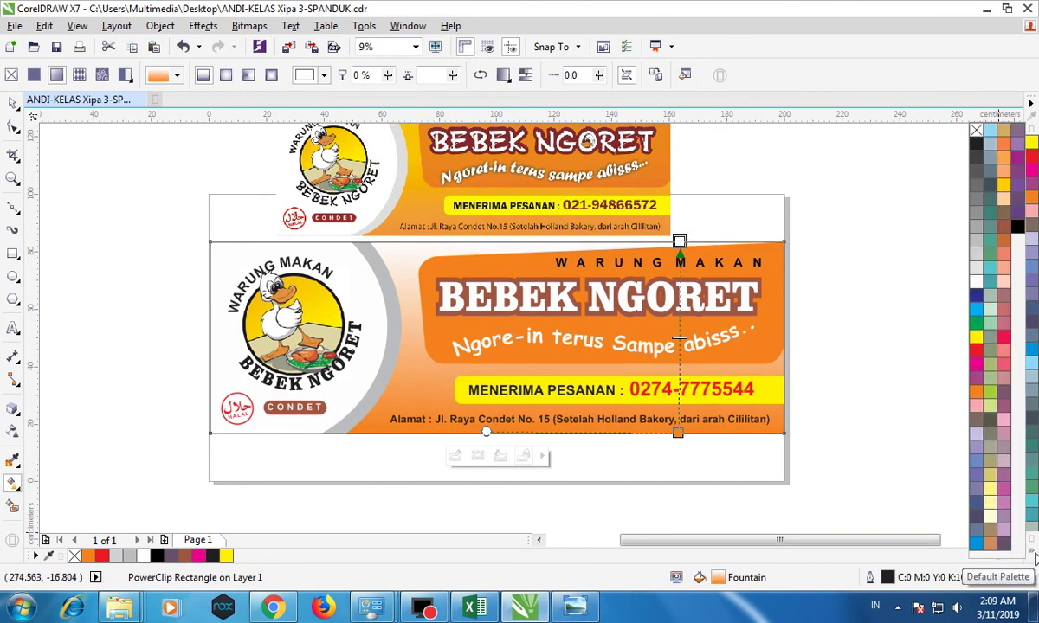
click(1003, 187)
drag(758, 250, 679, 245)
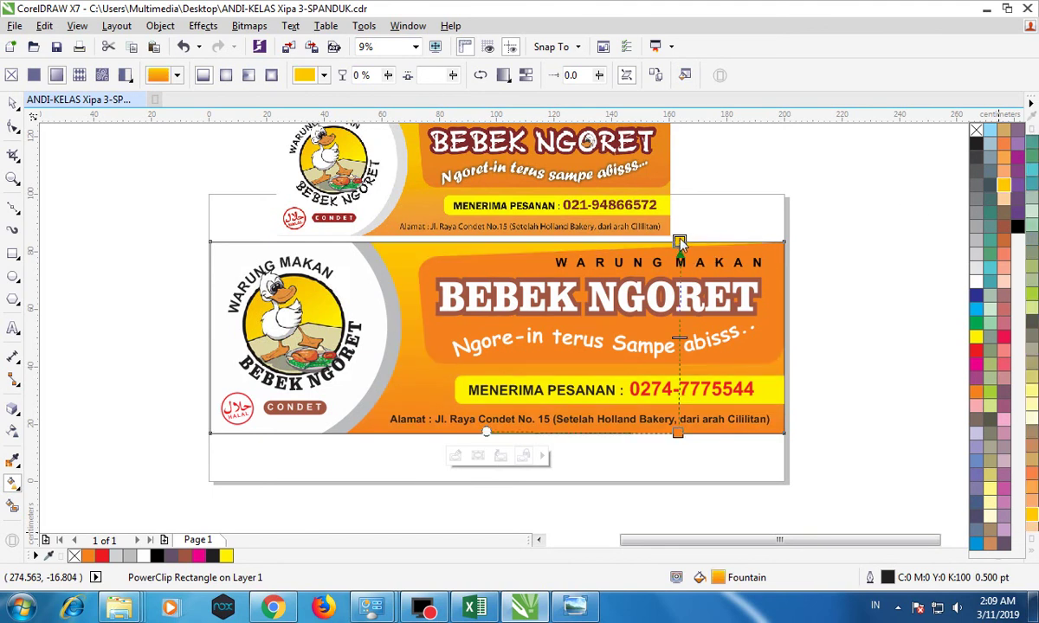
drag(680, 241, 684, 241)
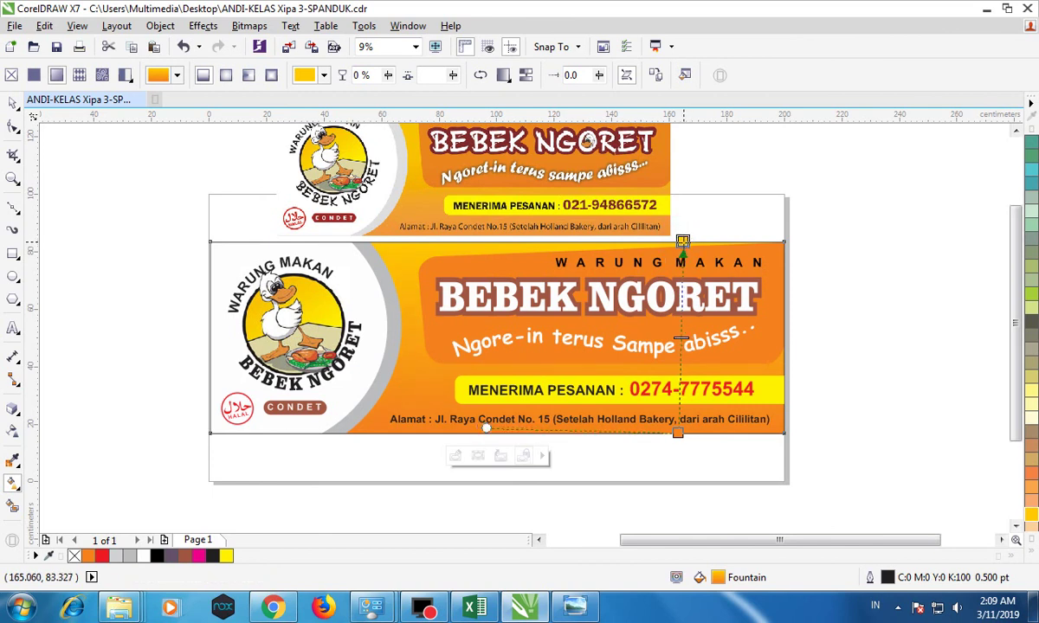
key(space)
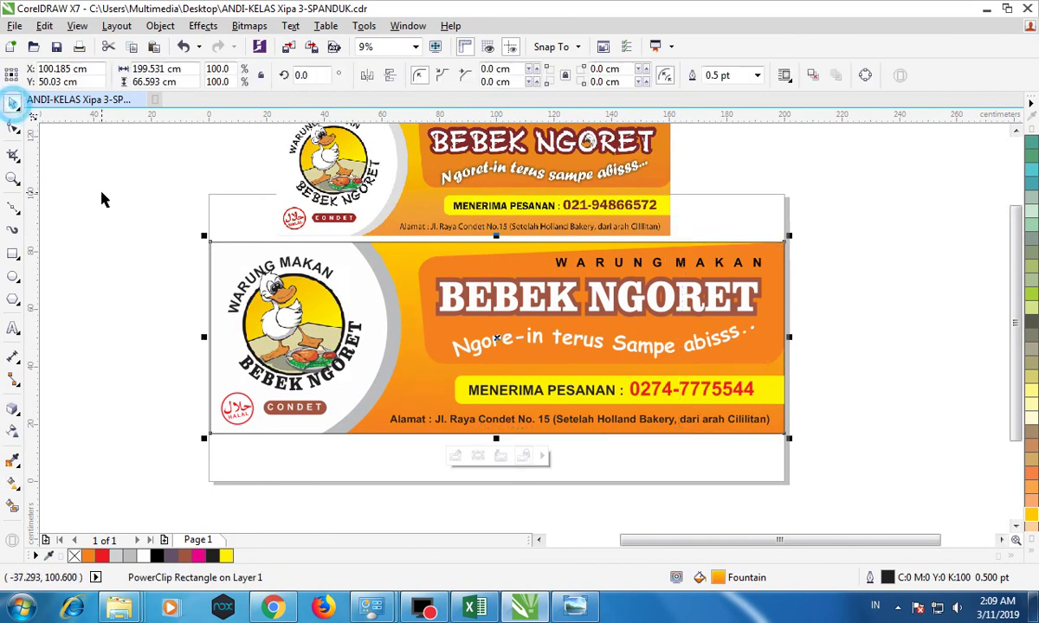
Delete the reference banner image above the banner.
click(97, 182)
scroll(517, 311, down, 2)
click(519, 255)
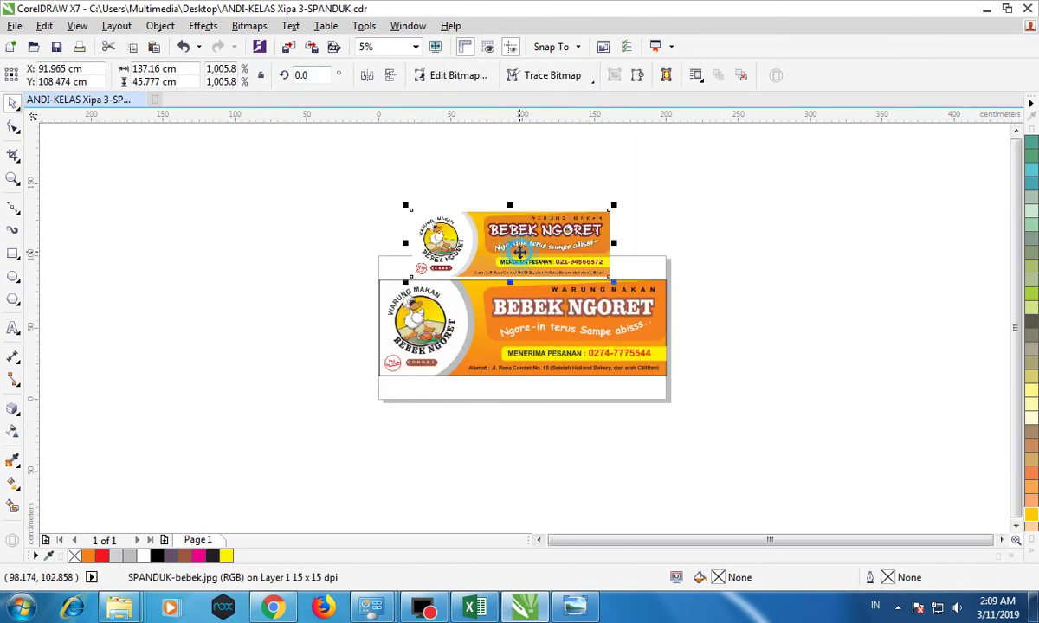
scroll(518, 258, up, 2)
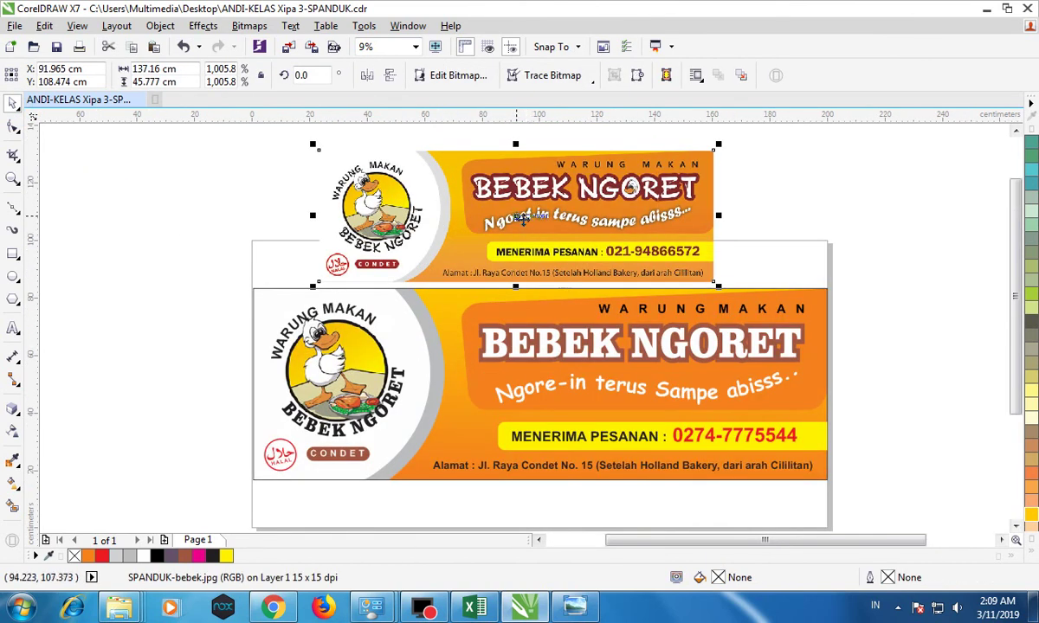
key(Delete)
Remove the outline from the gradient background rectangle.
click(420, 296)
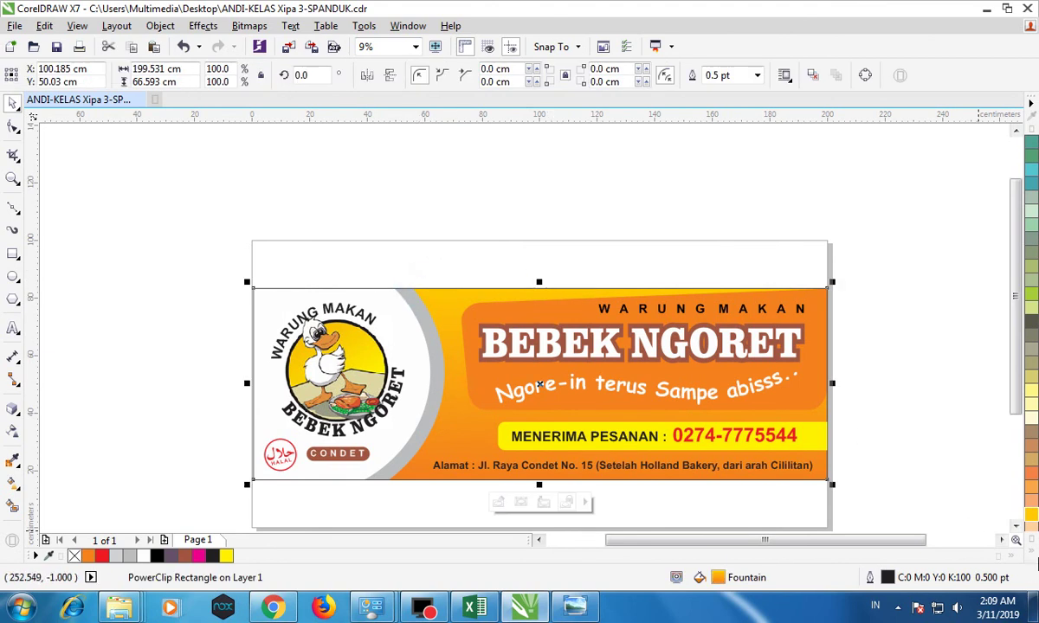
click(1030, 538)
right_click(976, 129)
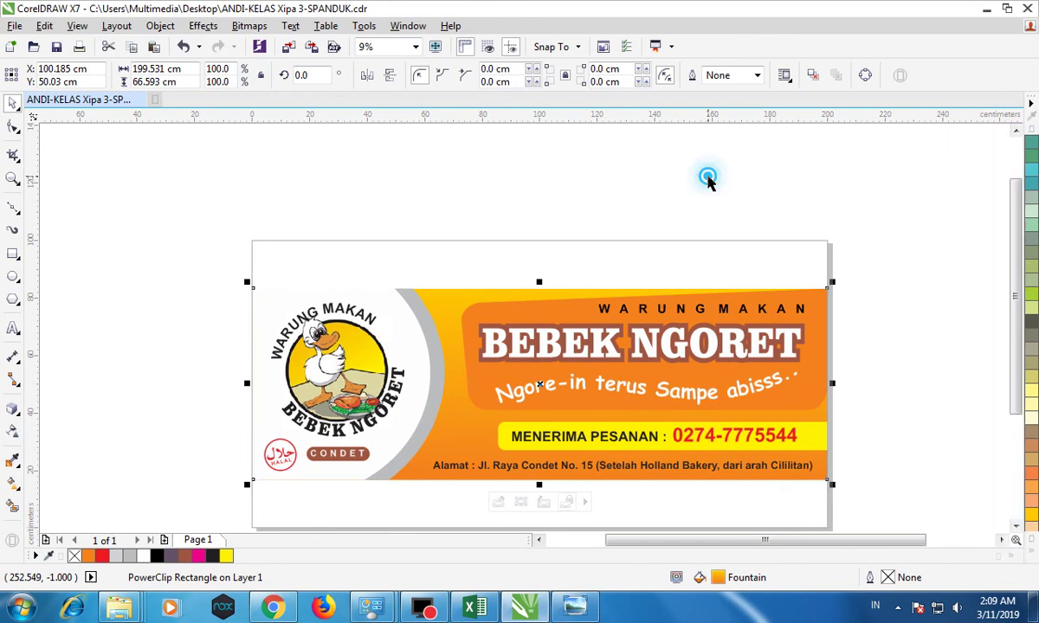
Marquee-select all 14 banner objects and group them with Ctrl+G.
click(784, 226)
drag(207, 230, 828, 479)
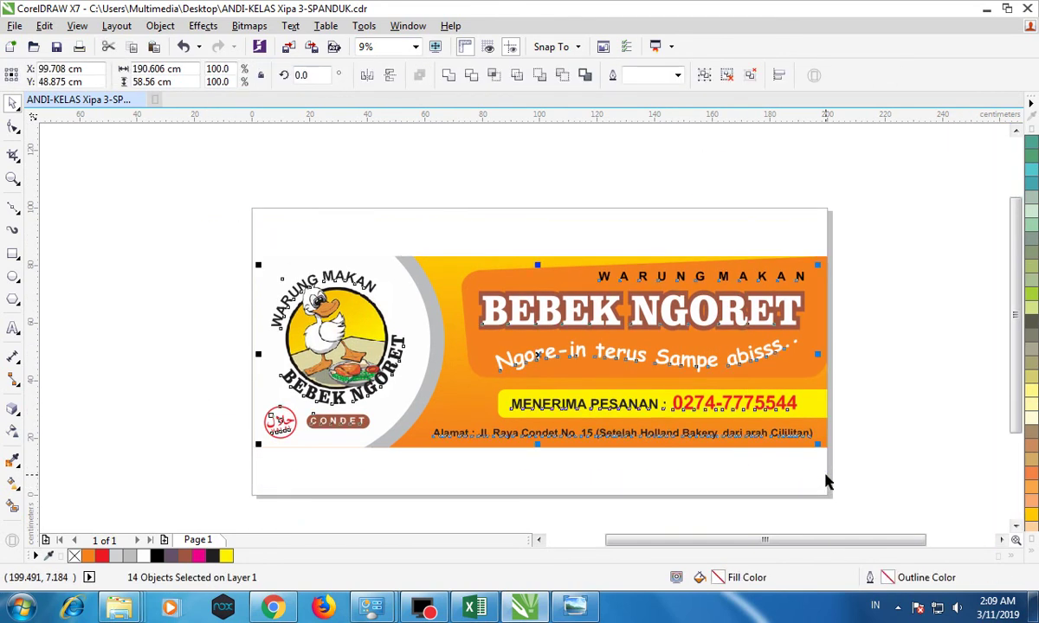
key(ctrl+g)
click(895, 381)
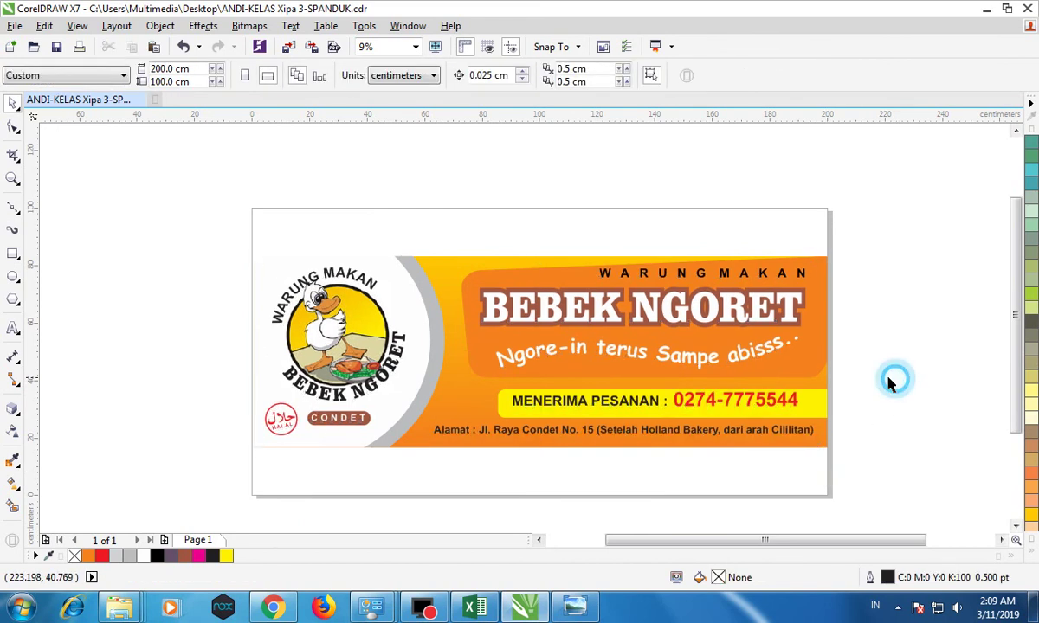
click(736, 277)
key(Escape)
Save over ANDI-KELAS Xipa 3-SPANDUK.cdr as CorelDRAW Version 14.0, suppressing the older-version notice.
click(15, 25)
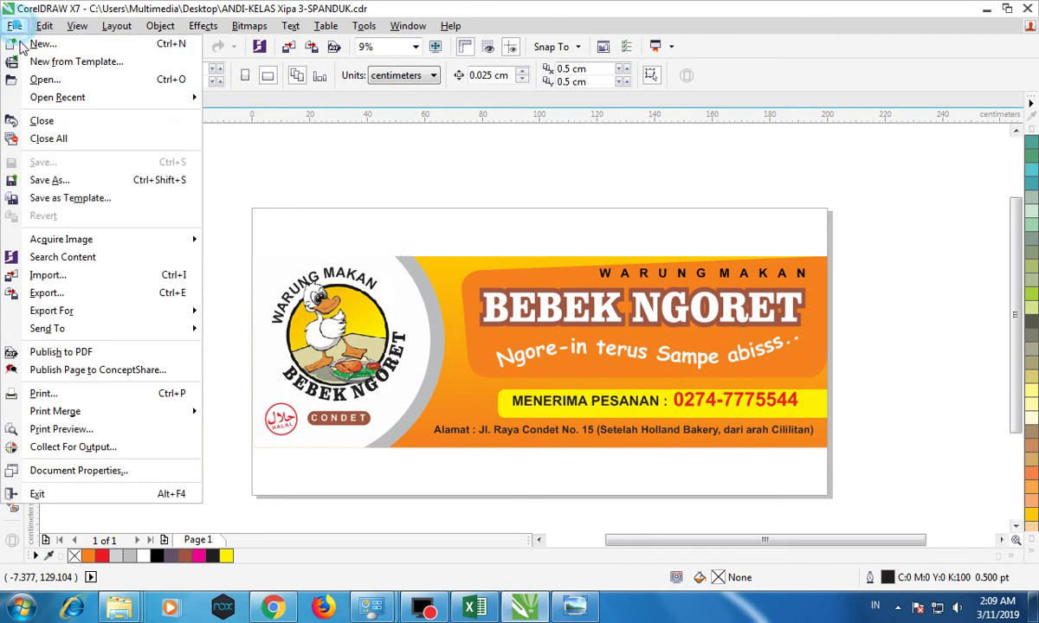
click(48, 179)
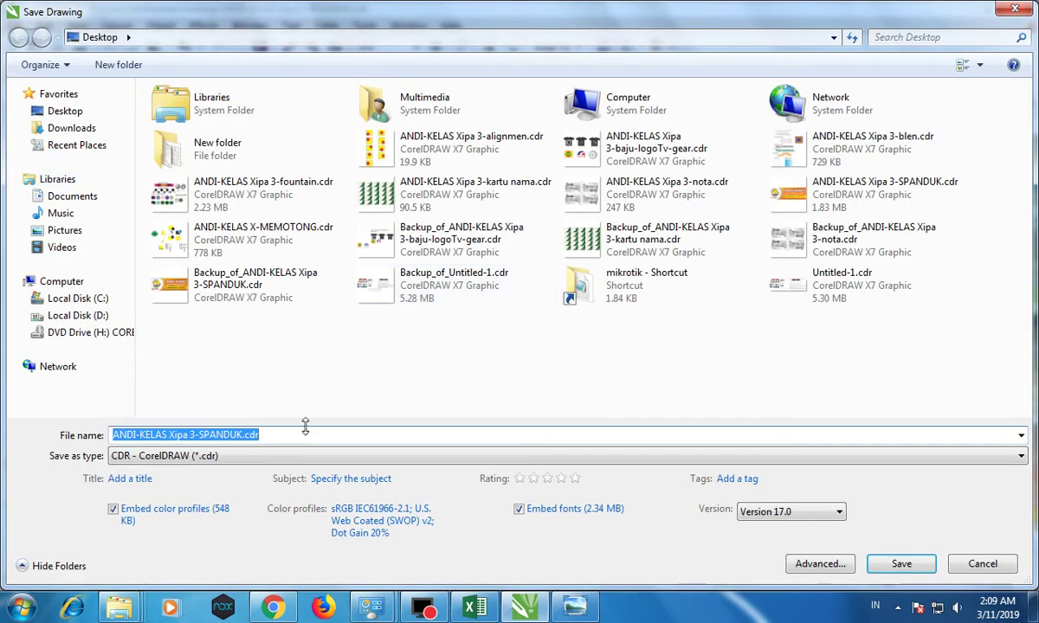
click(805, 514)
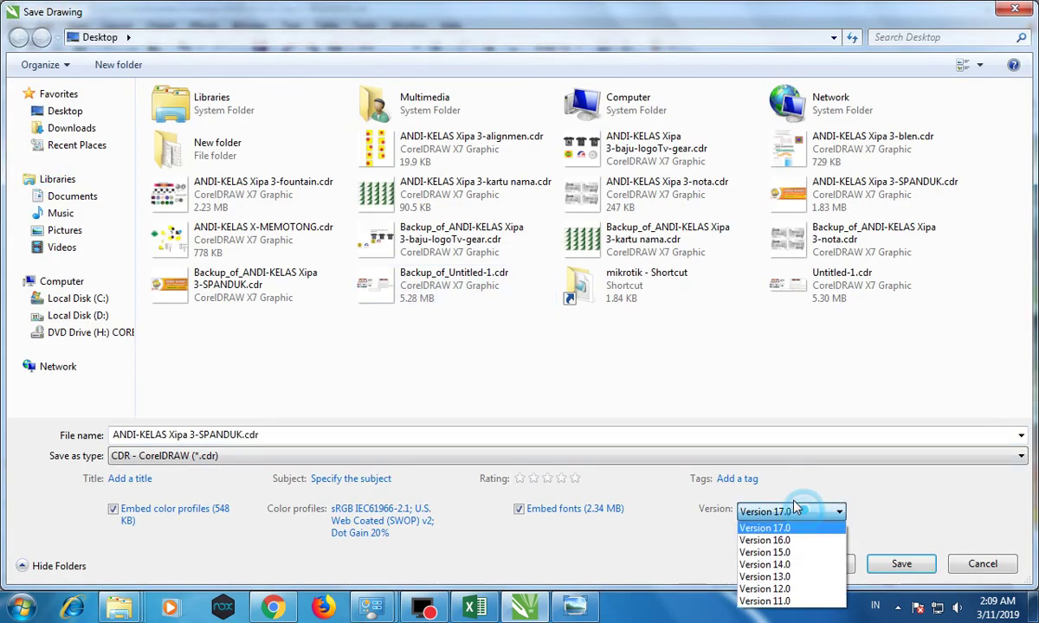
click(771, 565)
click(901, 563)
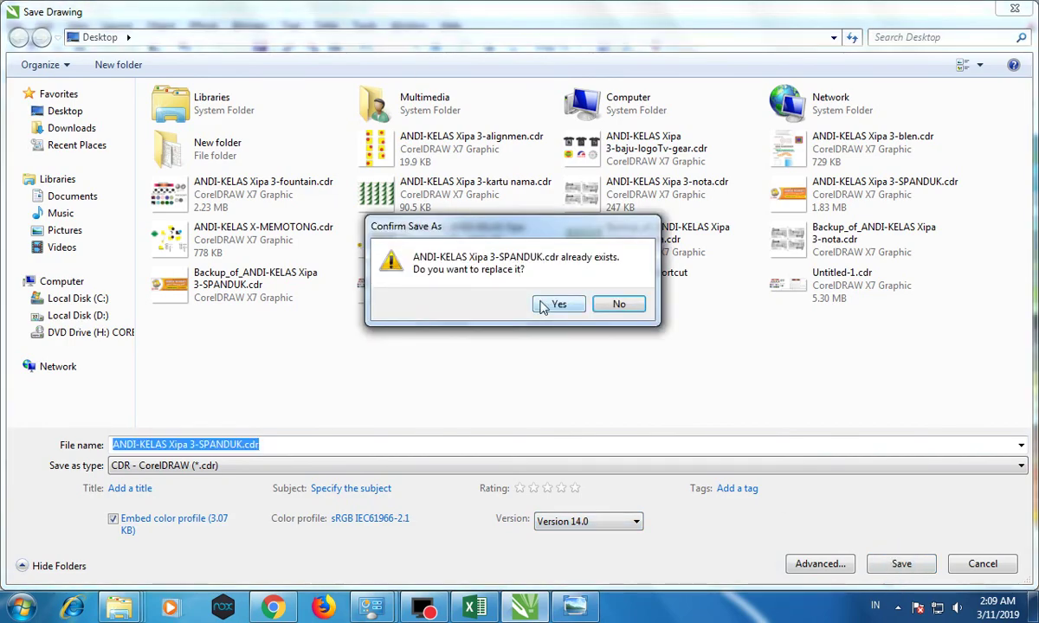
click(546, 305)
click(399, 337)
click(570, 352)
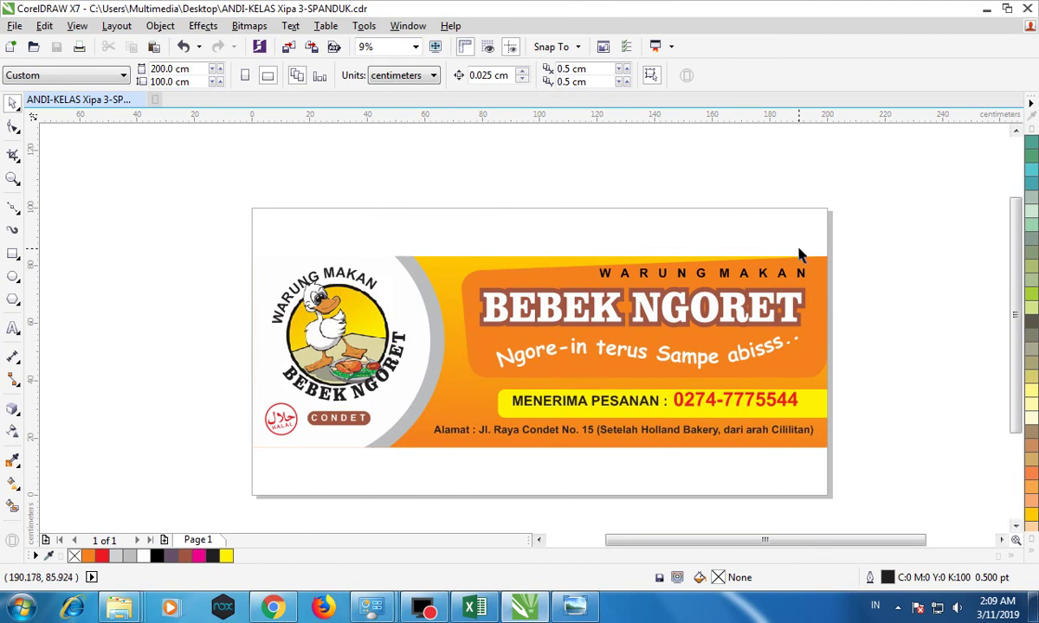
Nudge the WARUNG MAKAN heading slightly lower, then switch to Chrome's Spanduk 1x2m assignment page.
scroll(727, 274, up, 2)
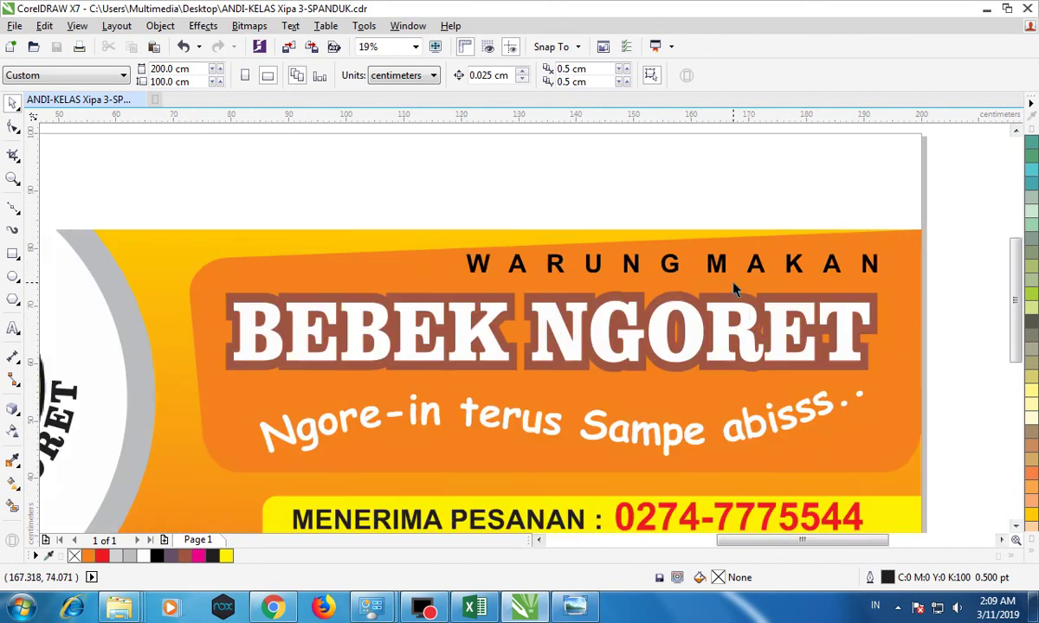
click(724, 265)
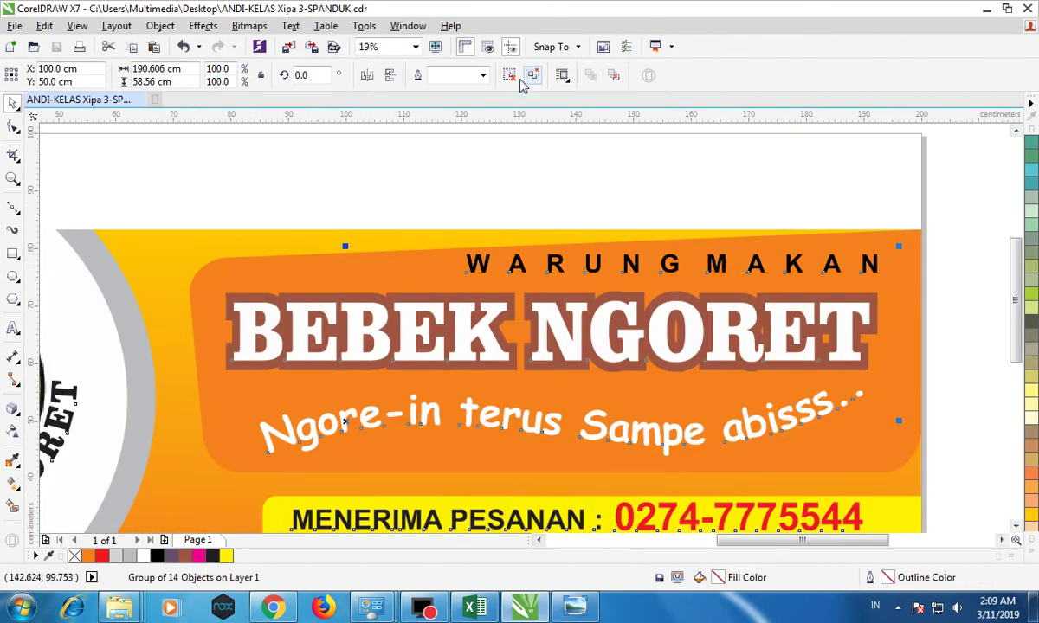
click(582, 137)
drag(634, 264, 634, 270)
click(563, 160)
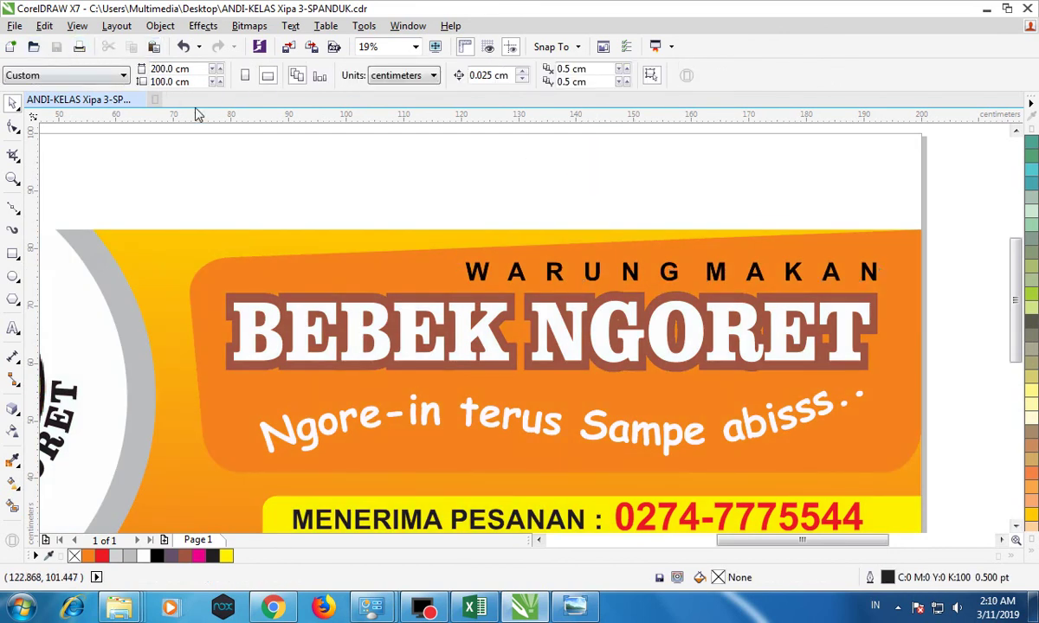
scroll(370, 211, down, 2)
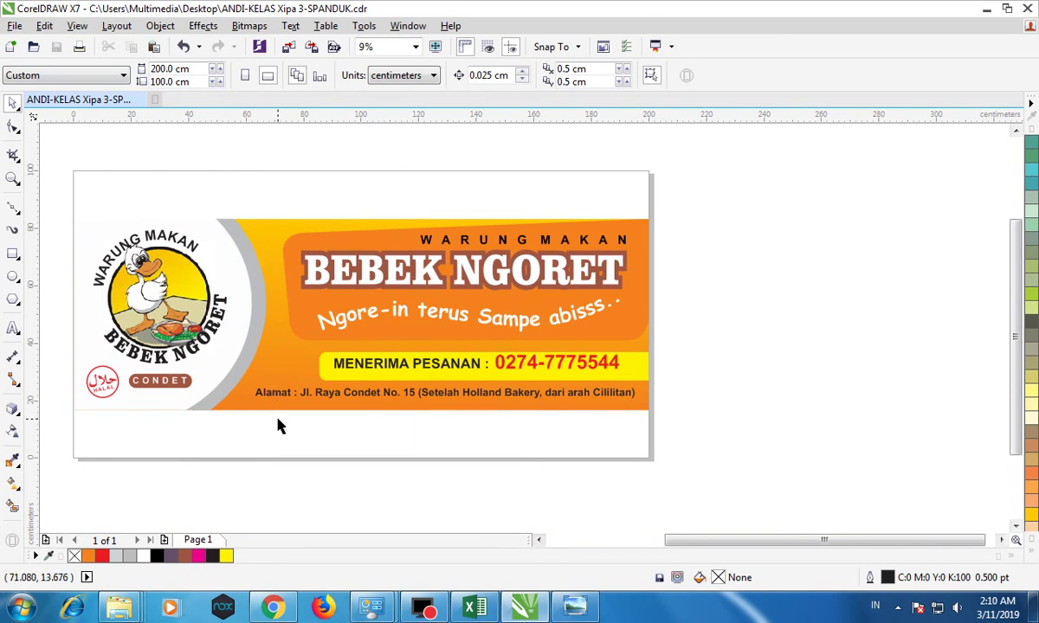
click(273, 609)
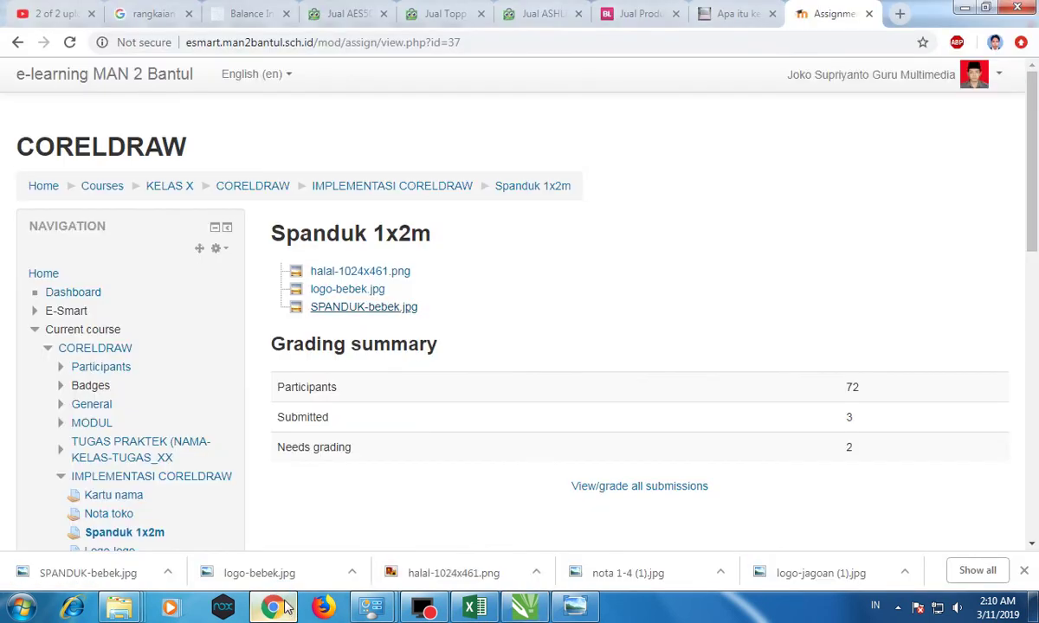